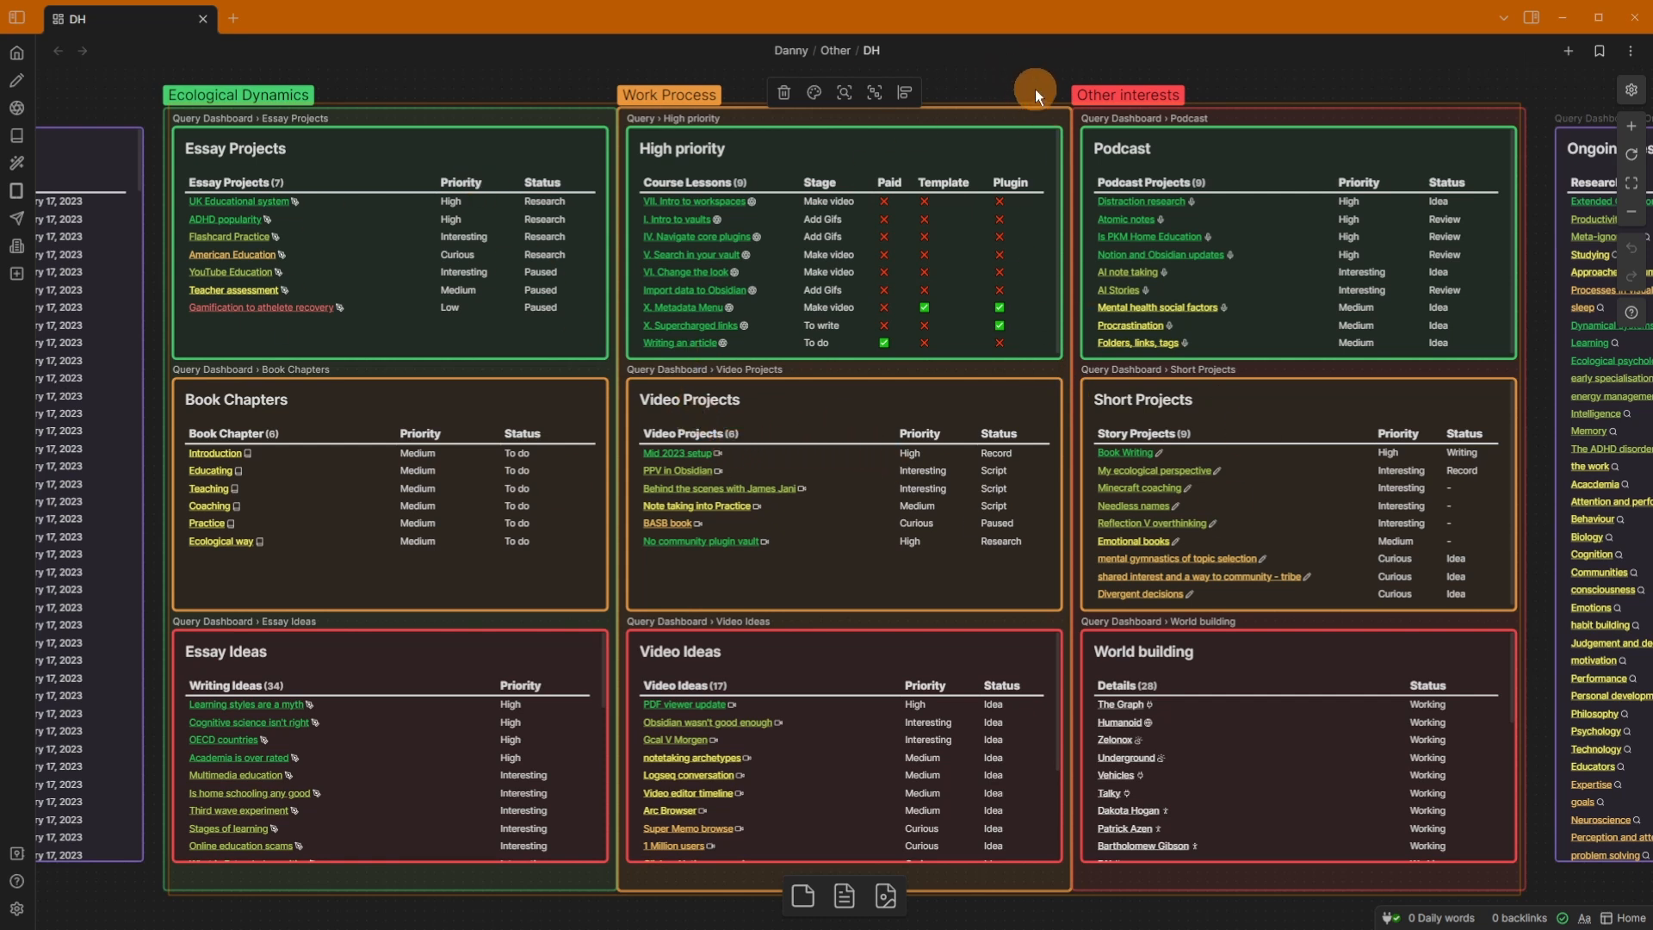
- Examine the Ecological Dynamics, Work Process and Other interests groups on the canvas
click(291, 93)
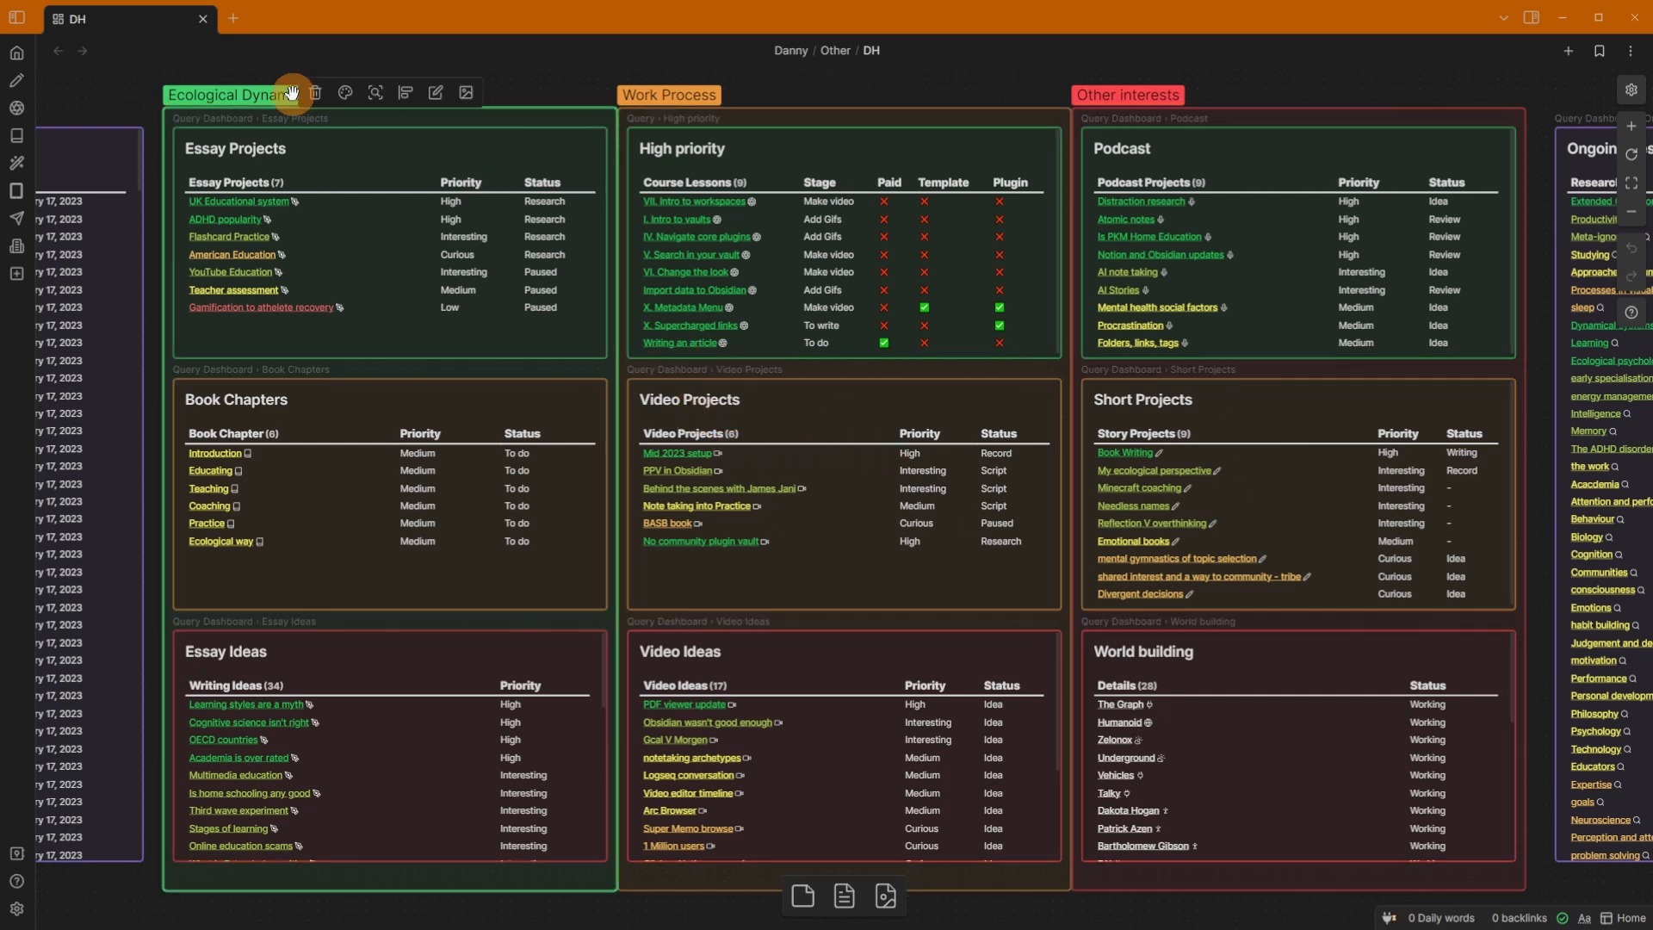
click(242, 79)
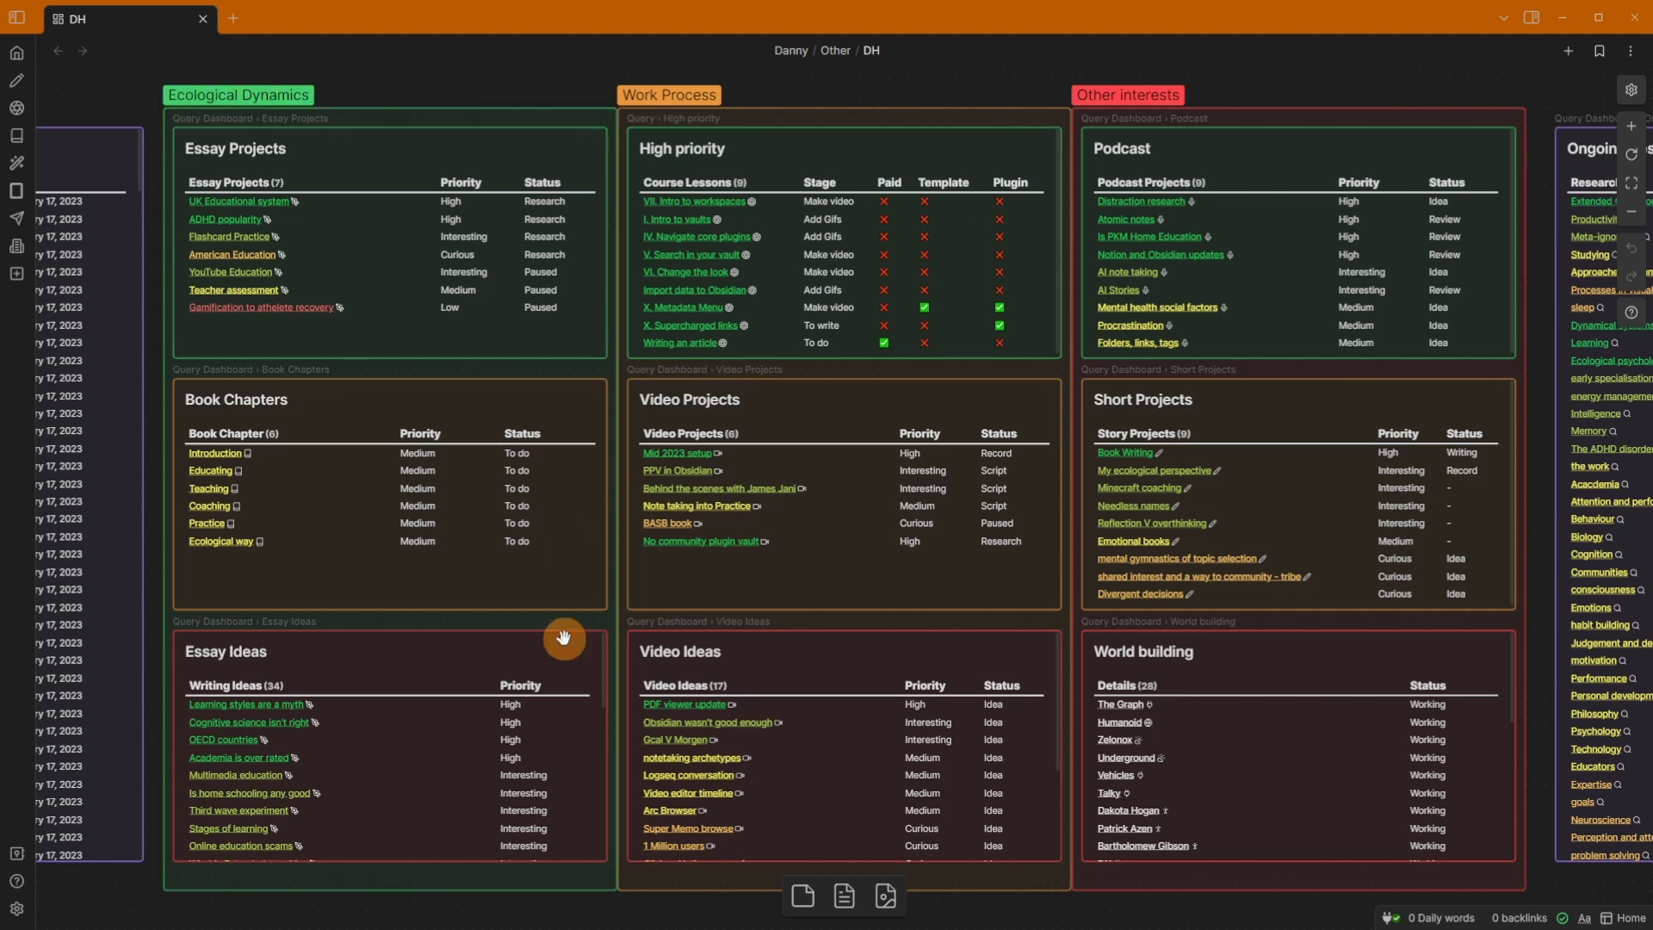
click(665, 95)
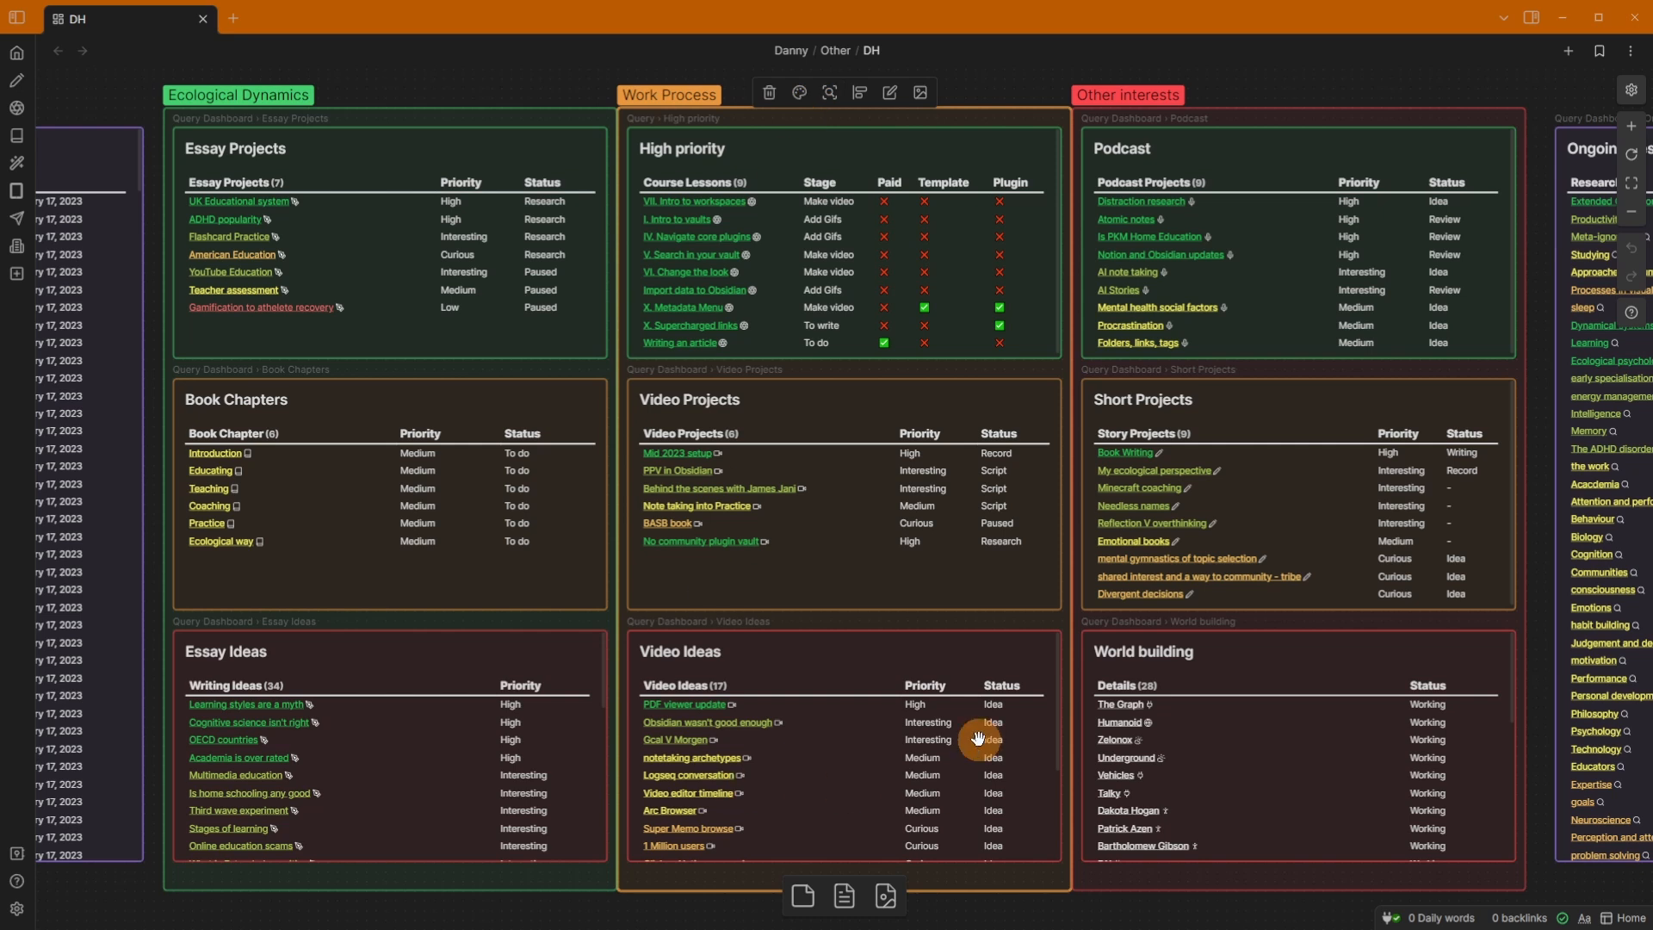
click(1120, 95)
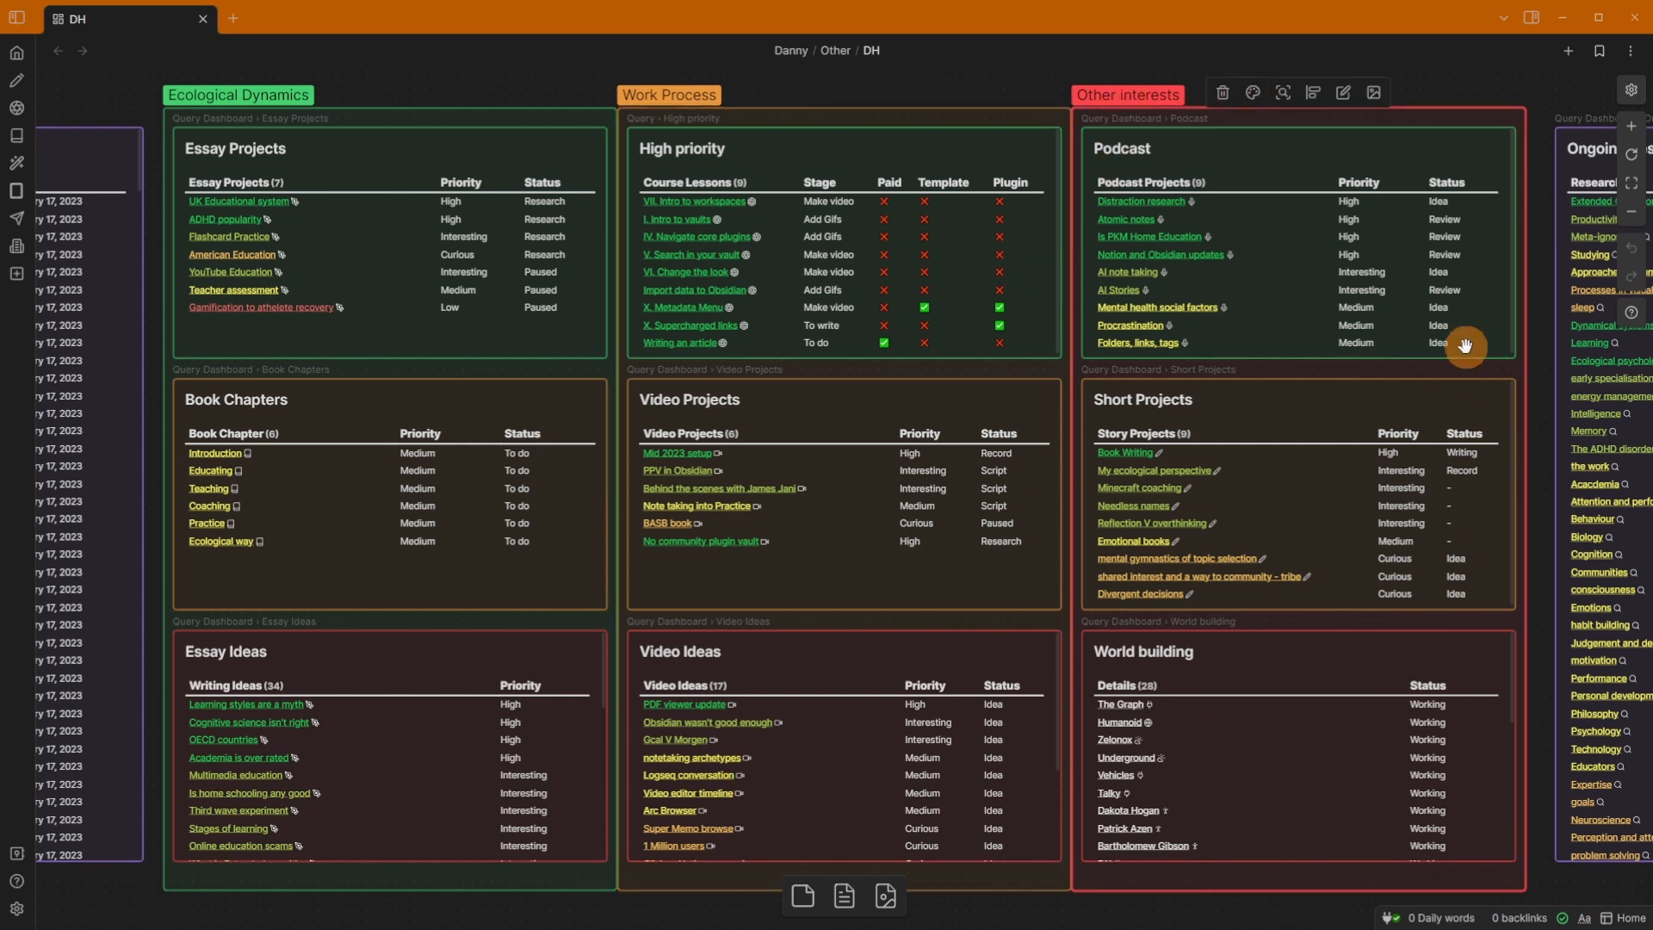
- Examine how the project and idea cards are arranged in rows across the three groups
click(162, 178)
drag(151, 179, 1314, 291)
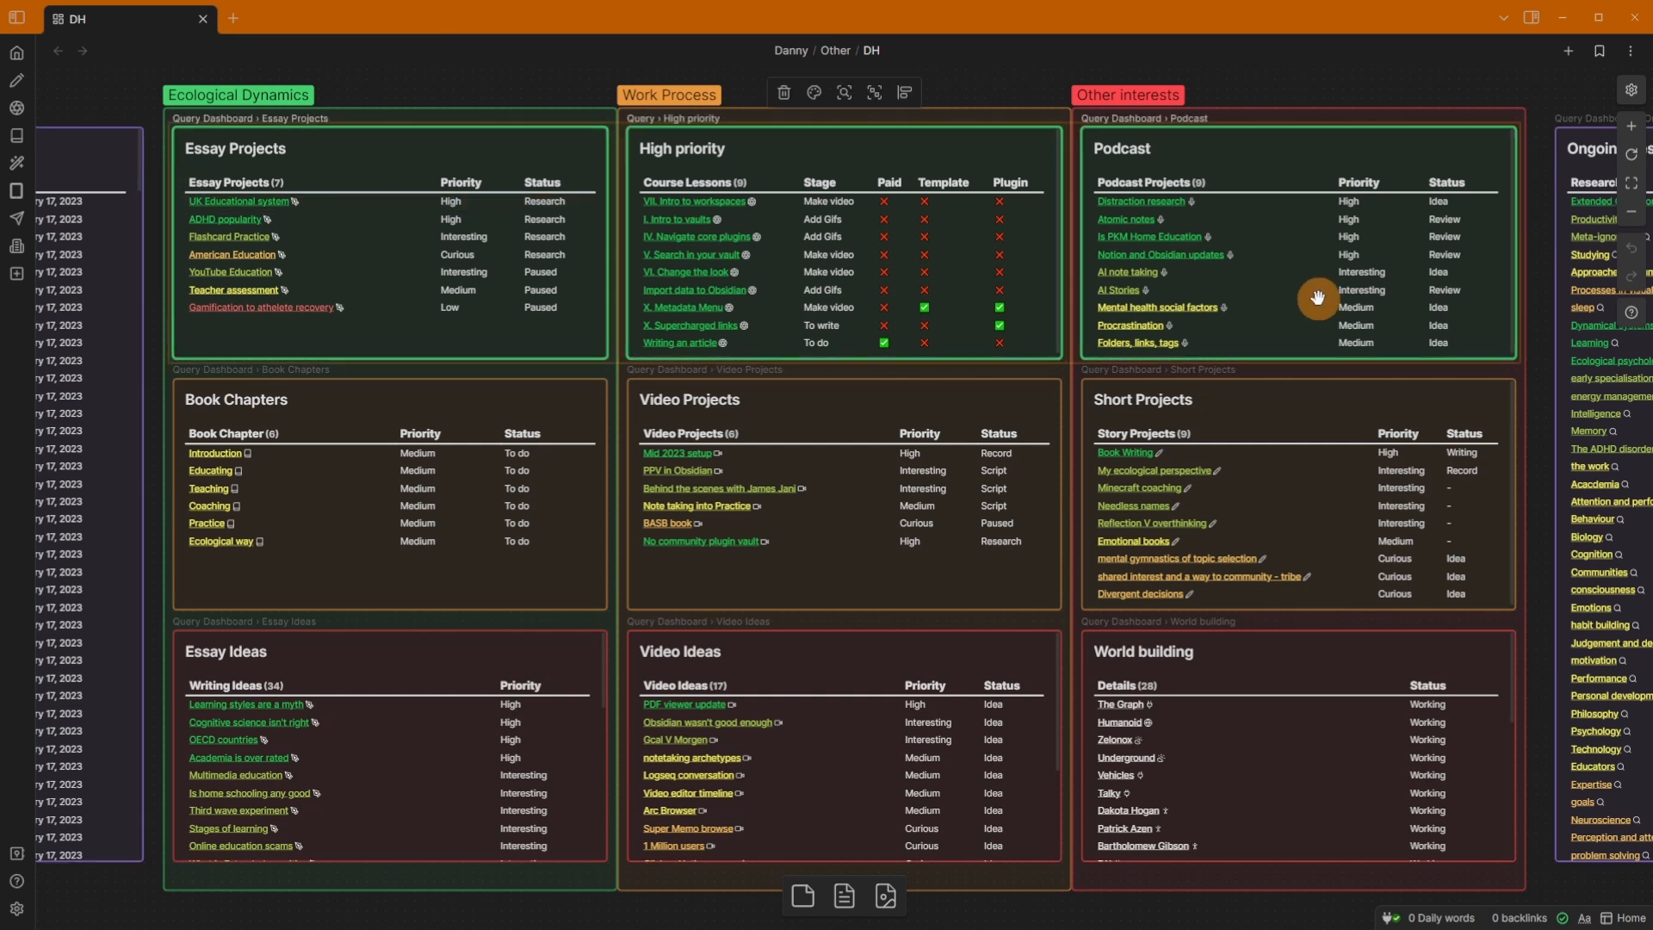
click(394, 492)
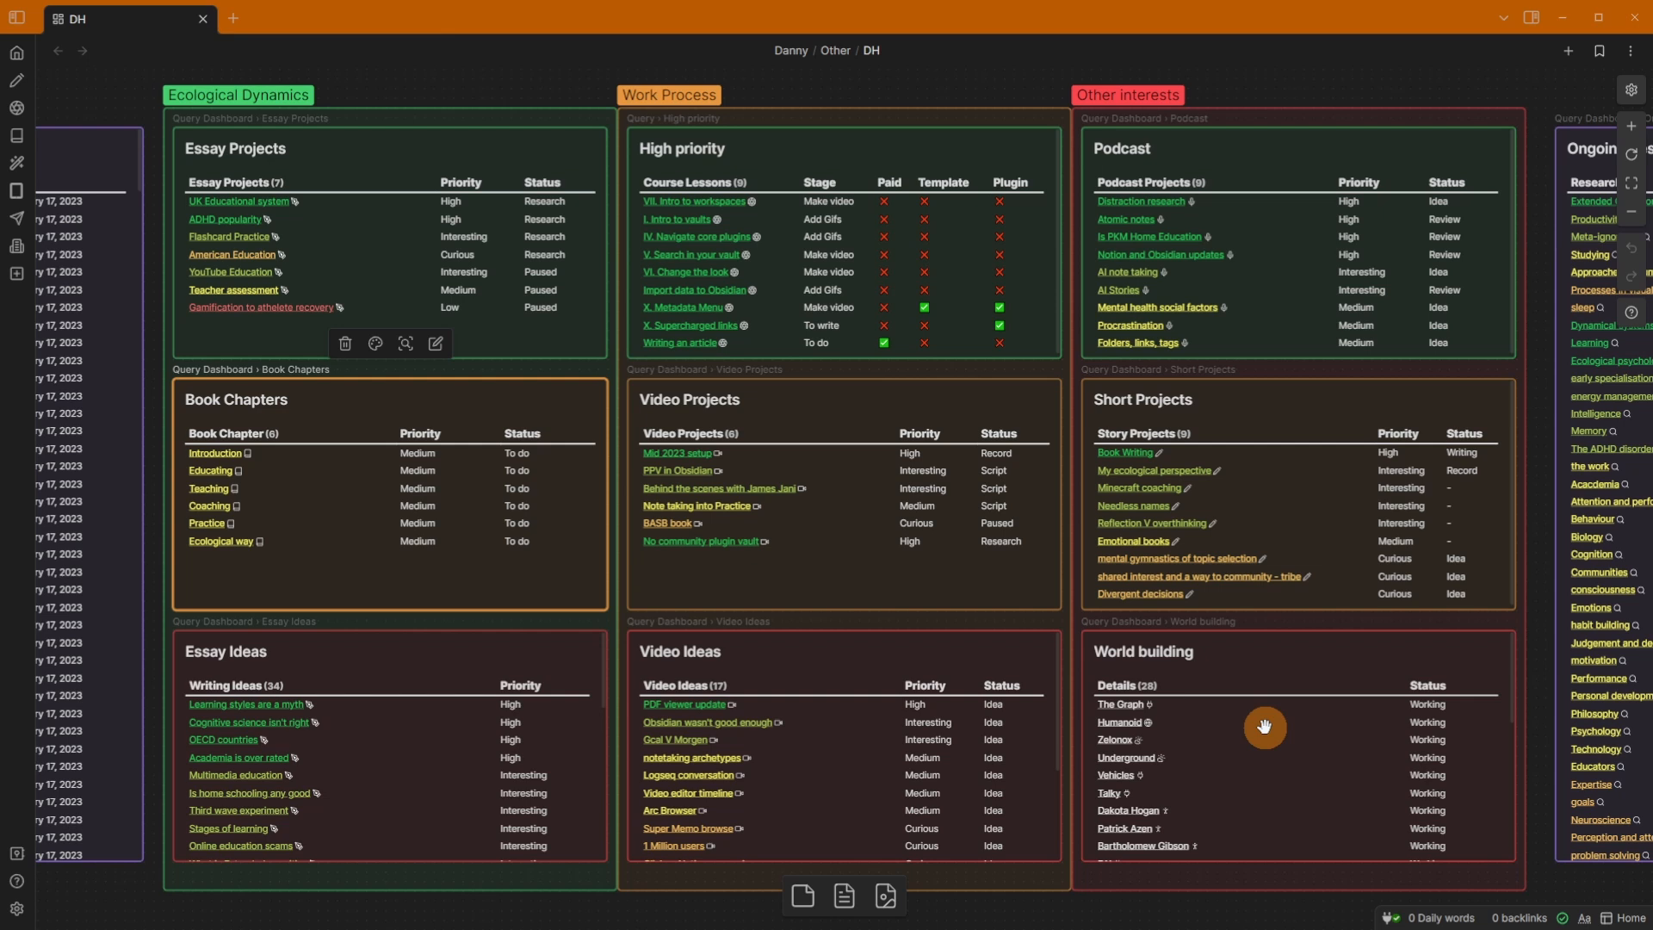
click(503, 209)
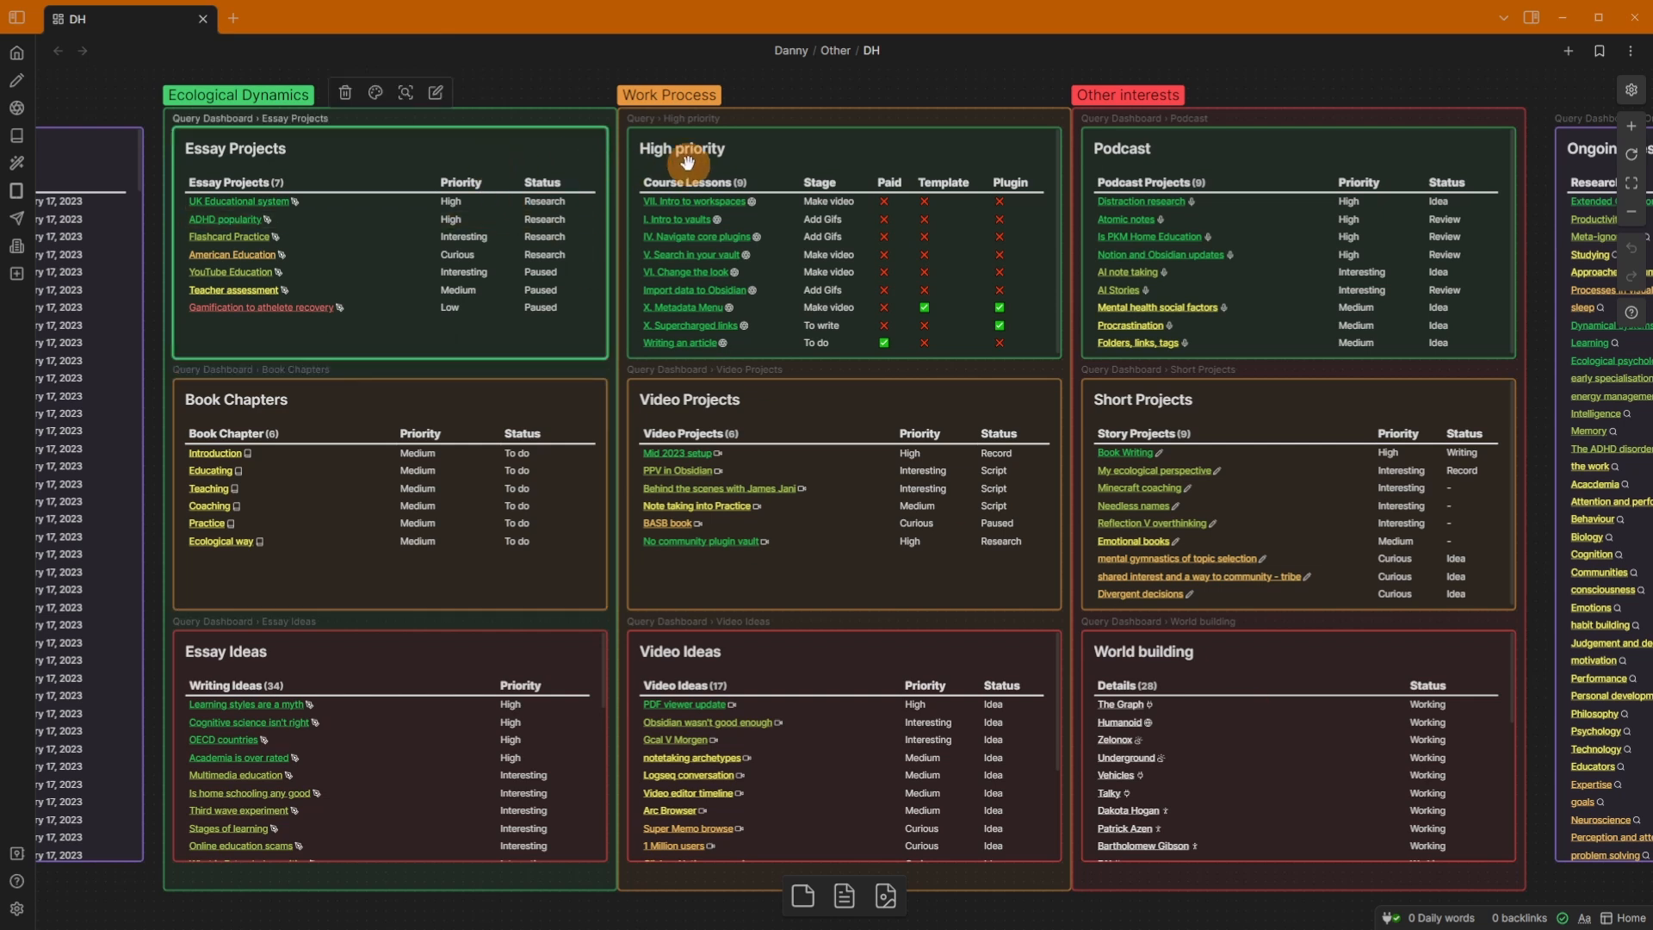
click(749, 159)
click(446, 401)
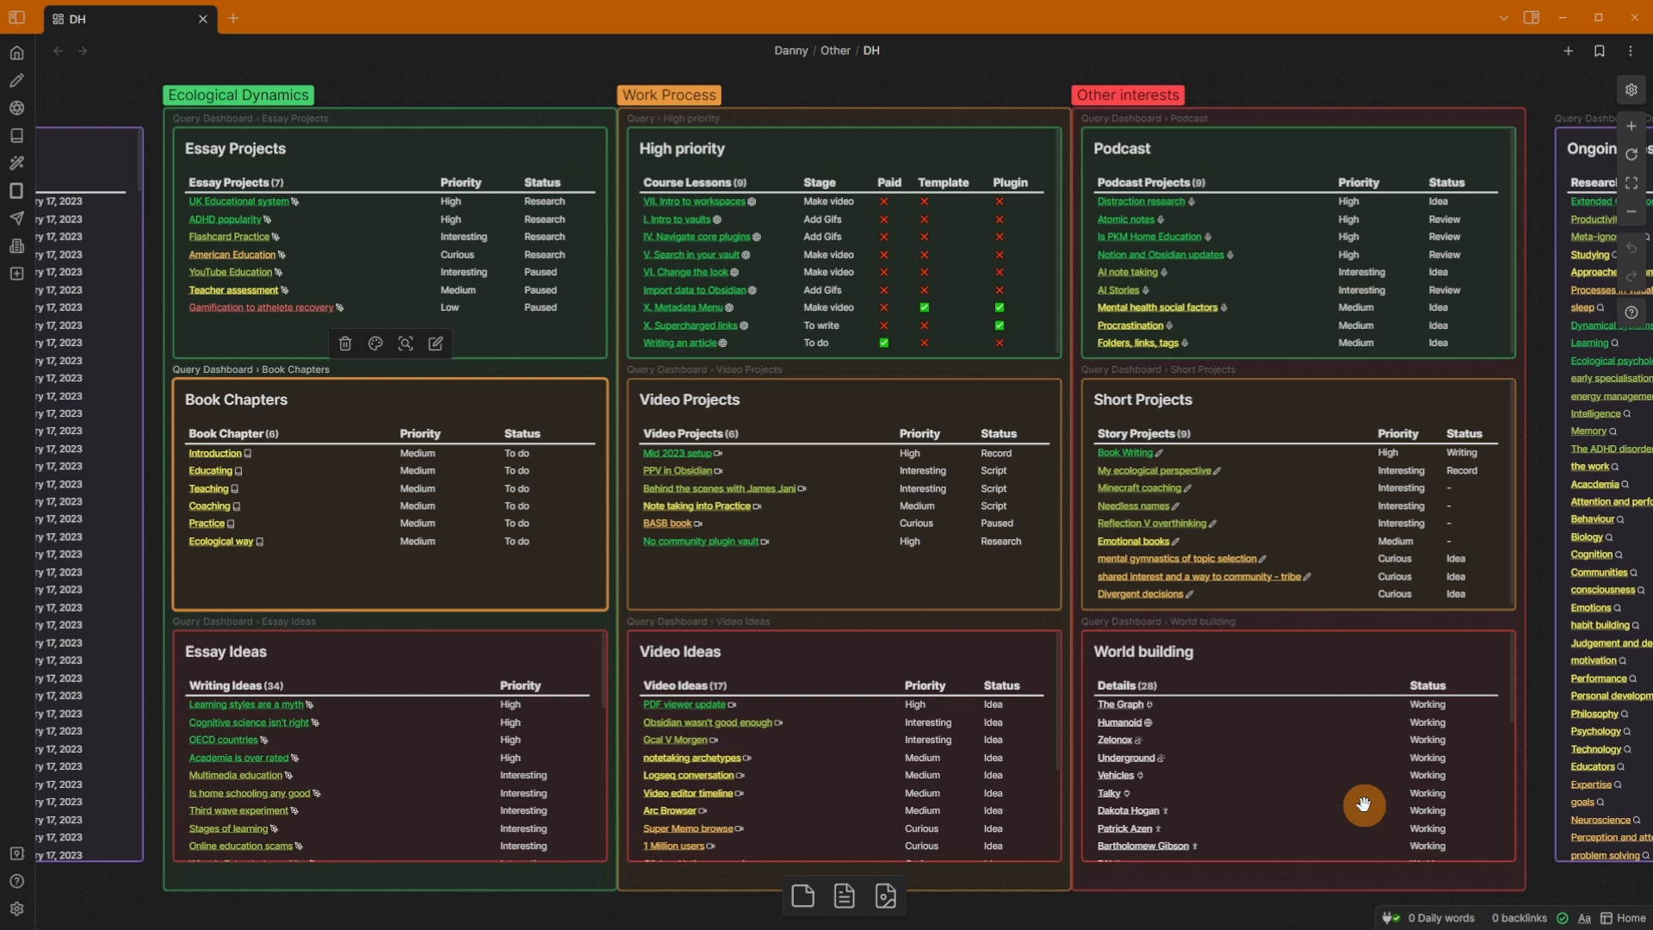
- Zoom to the Essay Projects card and preview the UK Educational system note
click(370, 154)
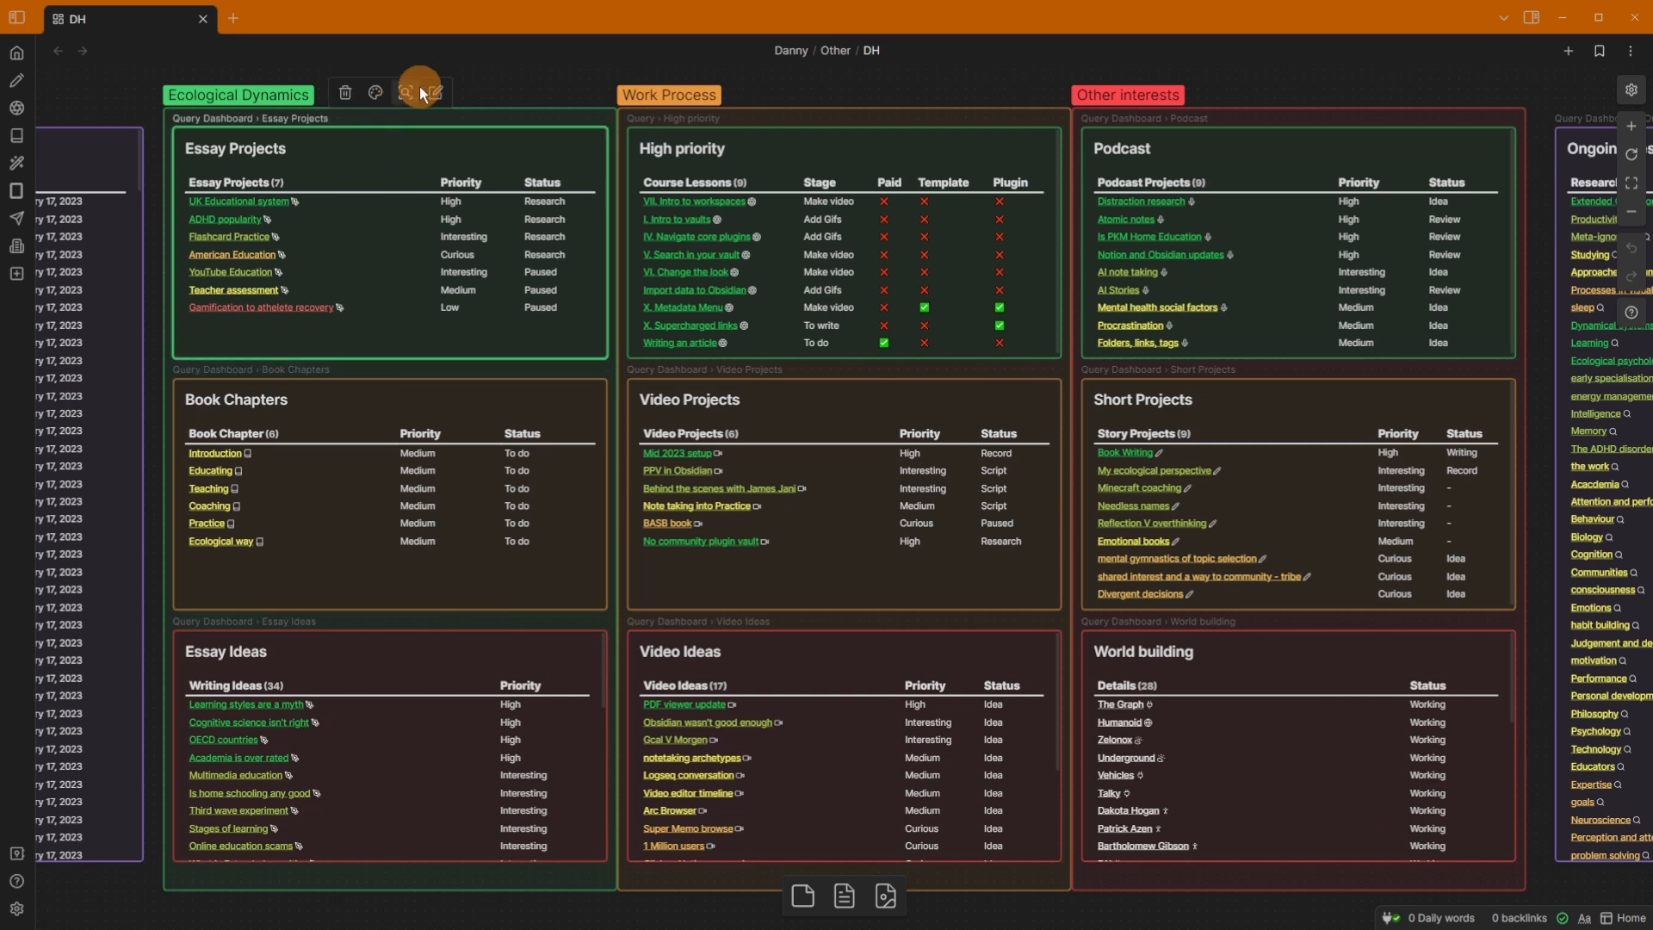
click(413, 88)
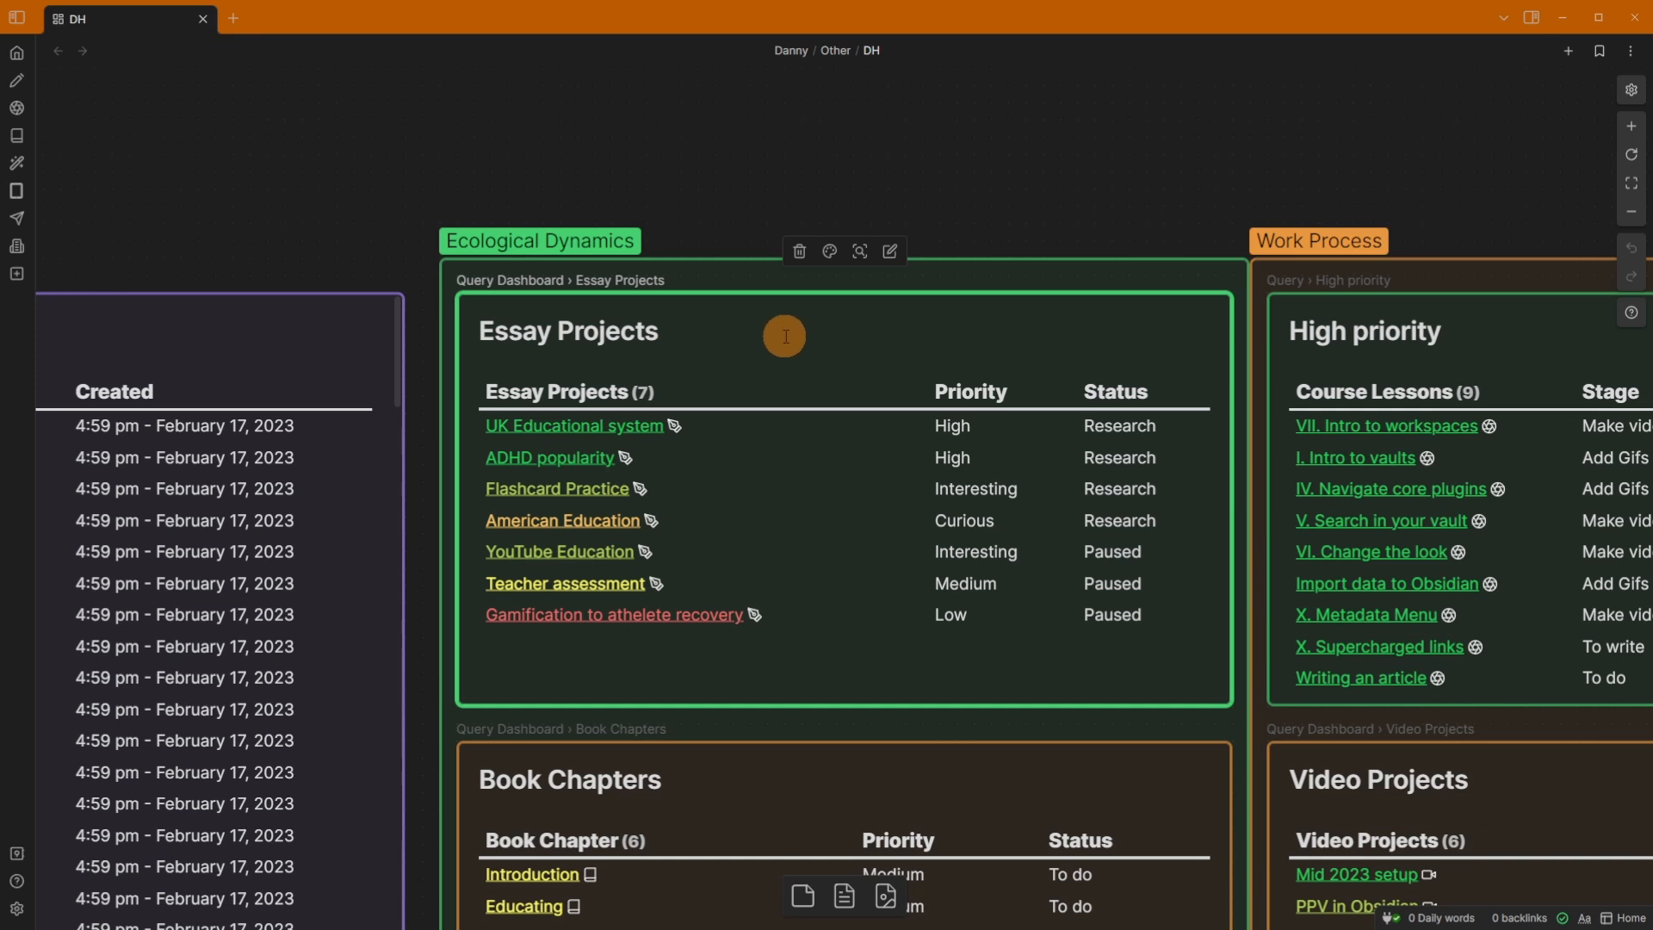
mouse_move(577, 424)
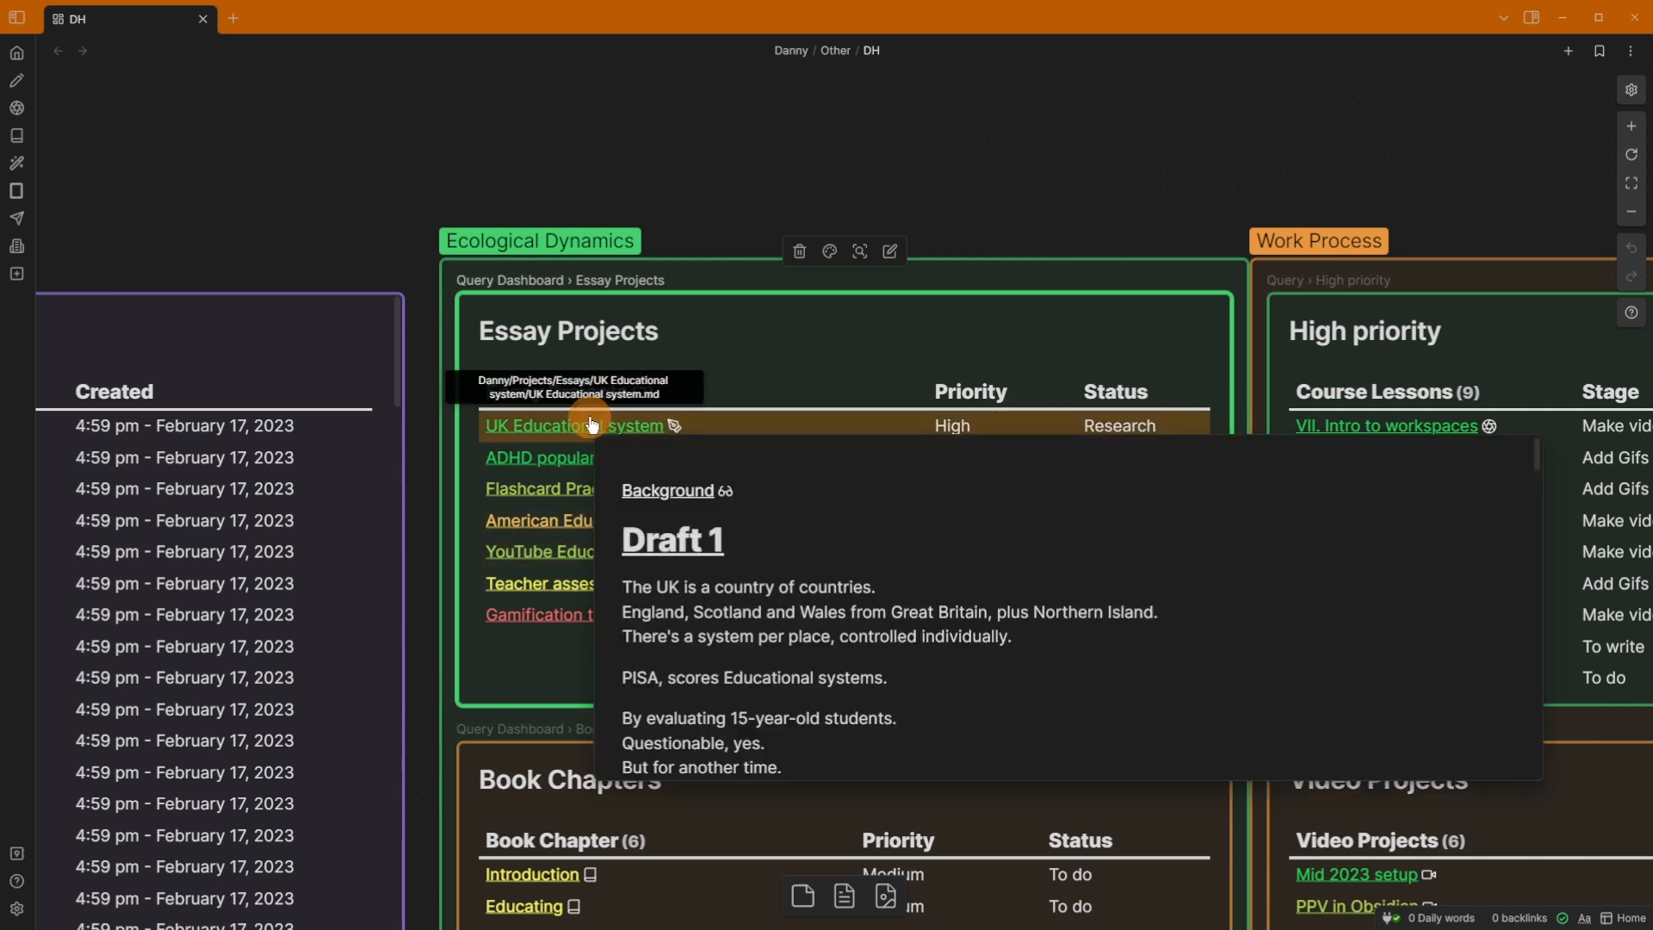
- Examine the High priority course lessons card in the Work Process group
scroll(585, 493, right, 5)
scroll(584, 493, right, 1)
click(817, 218)
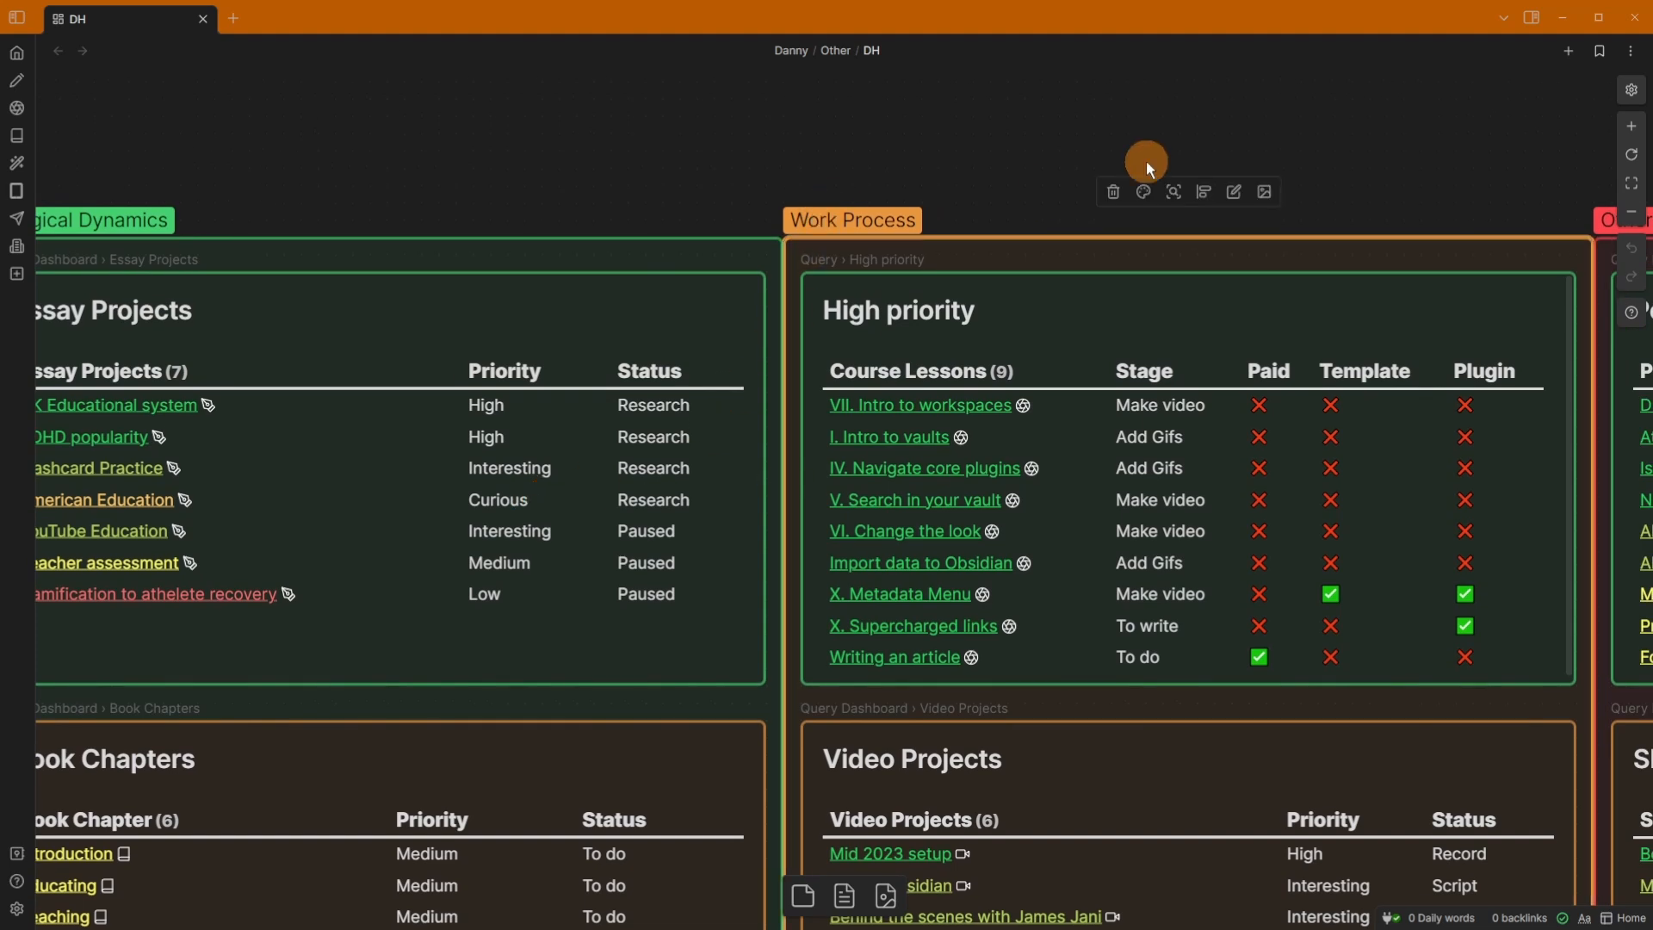
click(1066, 134)
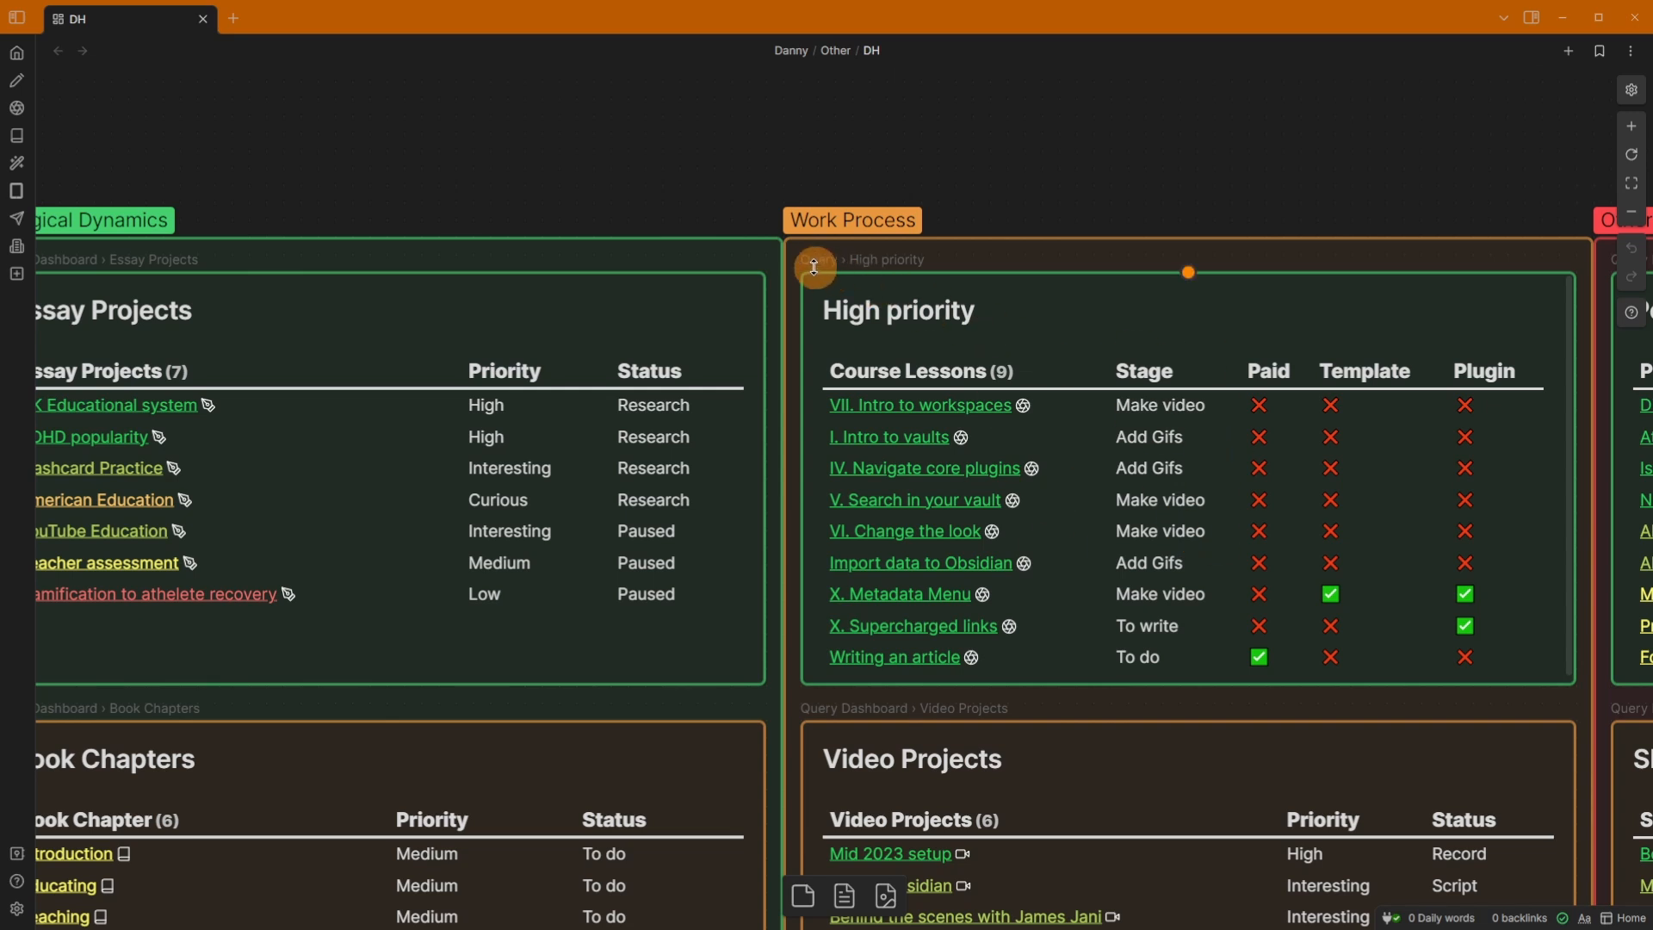
scroll(747, 208, left, 5)
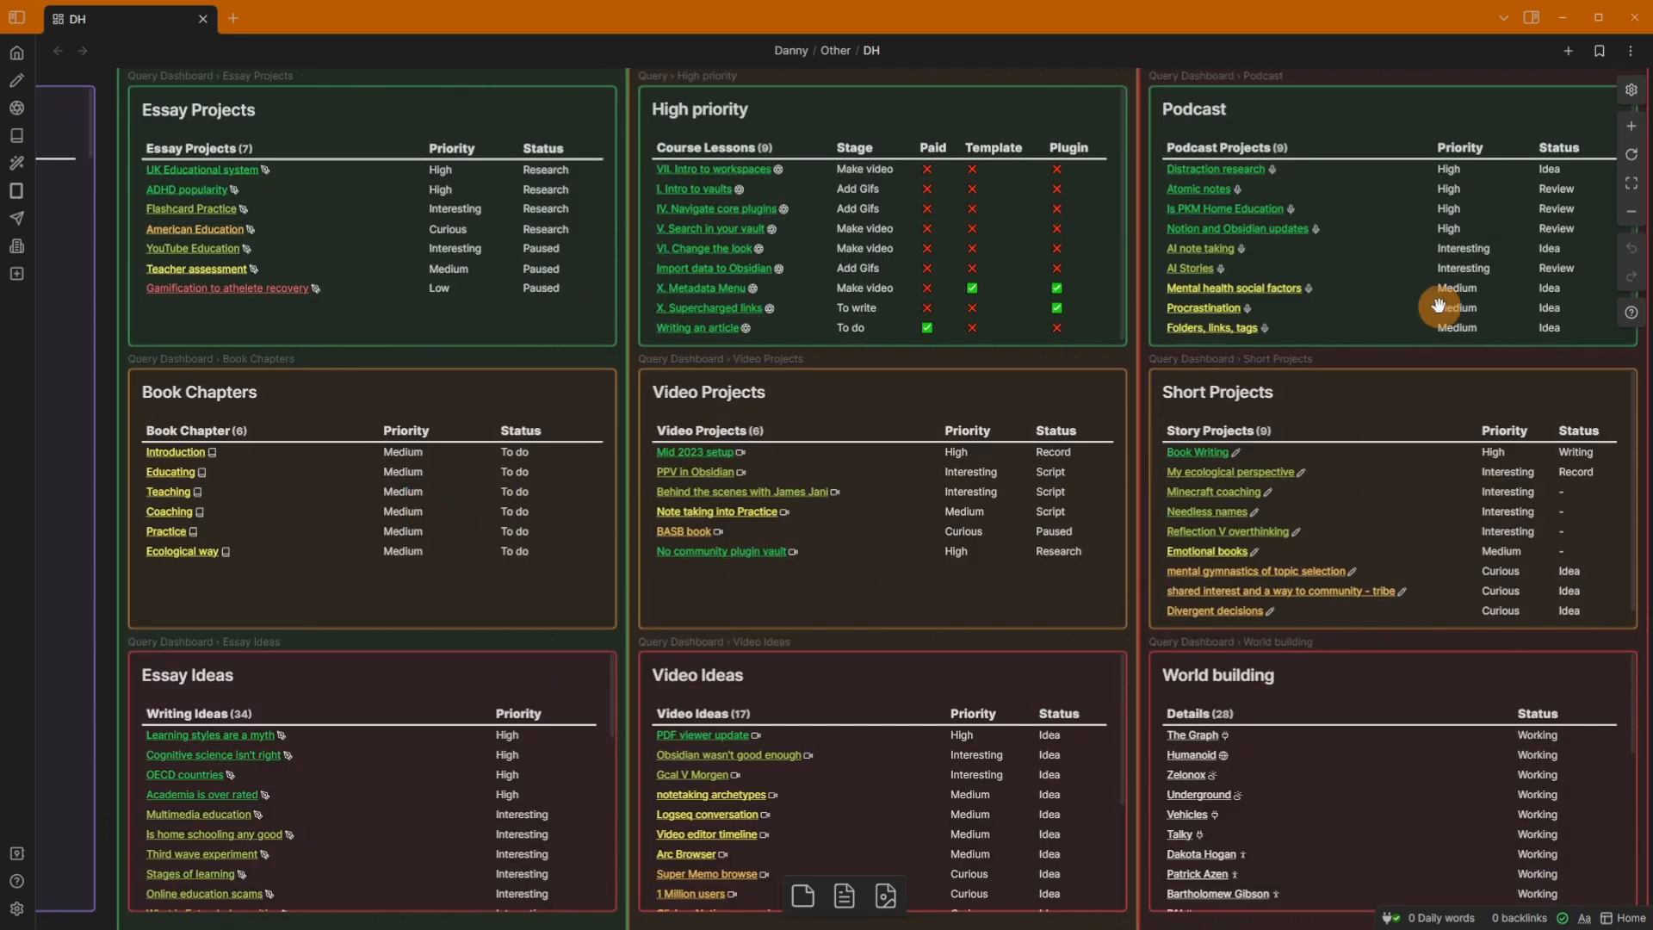
- Look through the Essay Ideas and Video Ideas cards in the lowest row of the groups
click(280, 766)
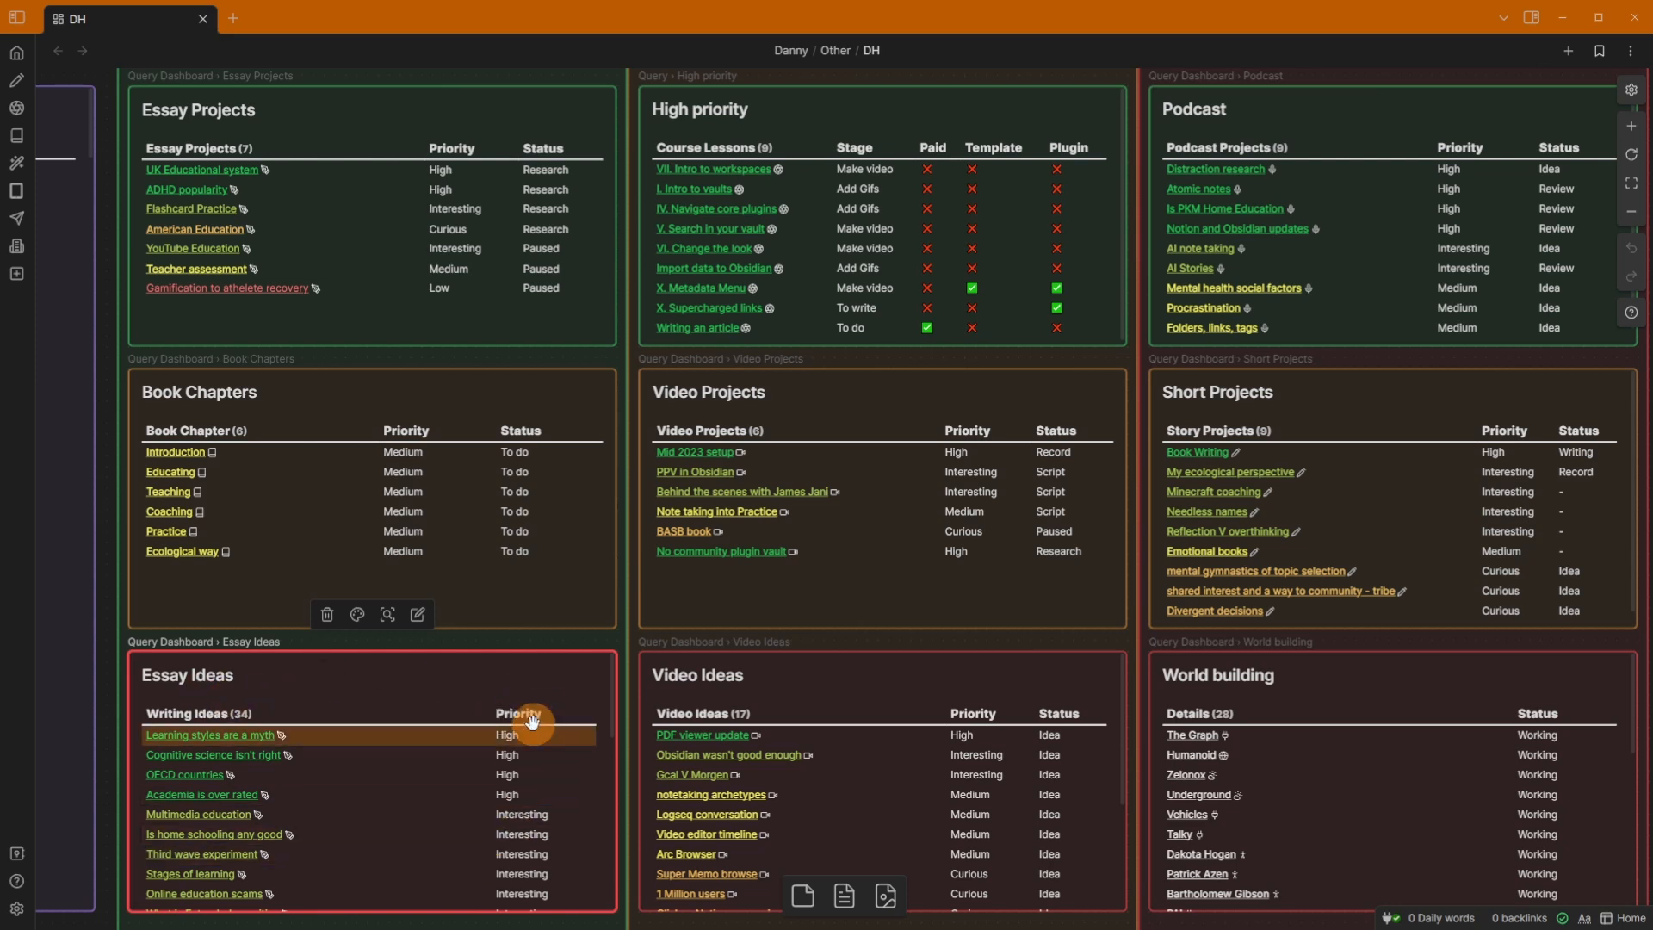
scroll(796, 683, down, 1)
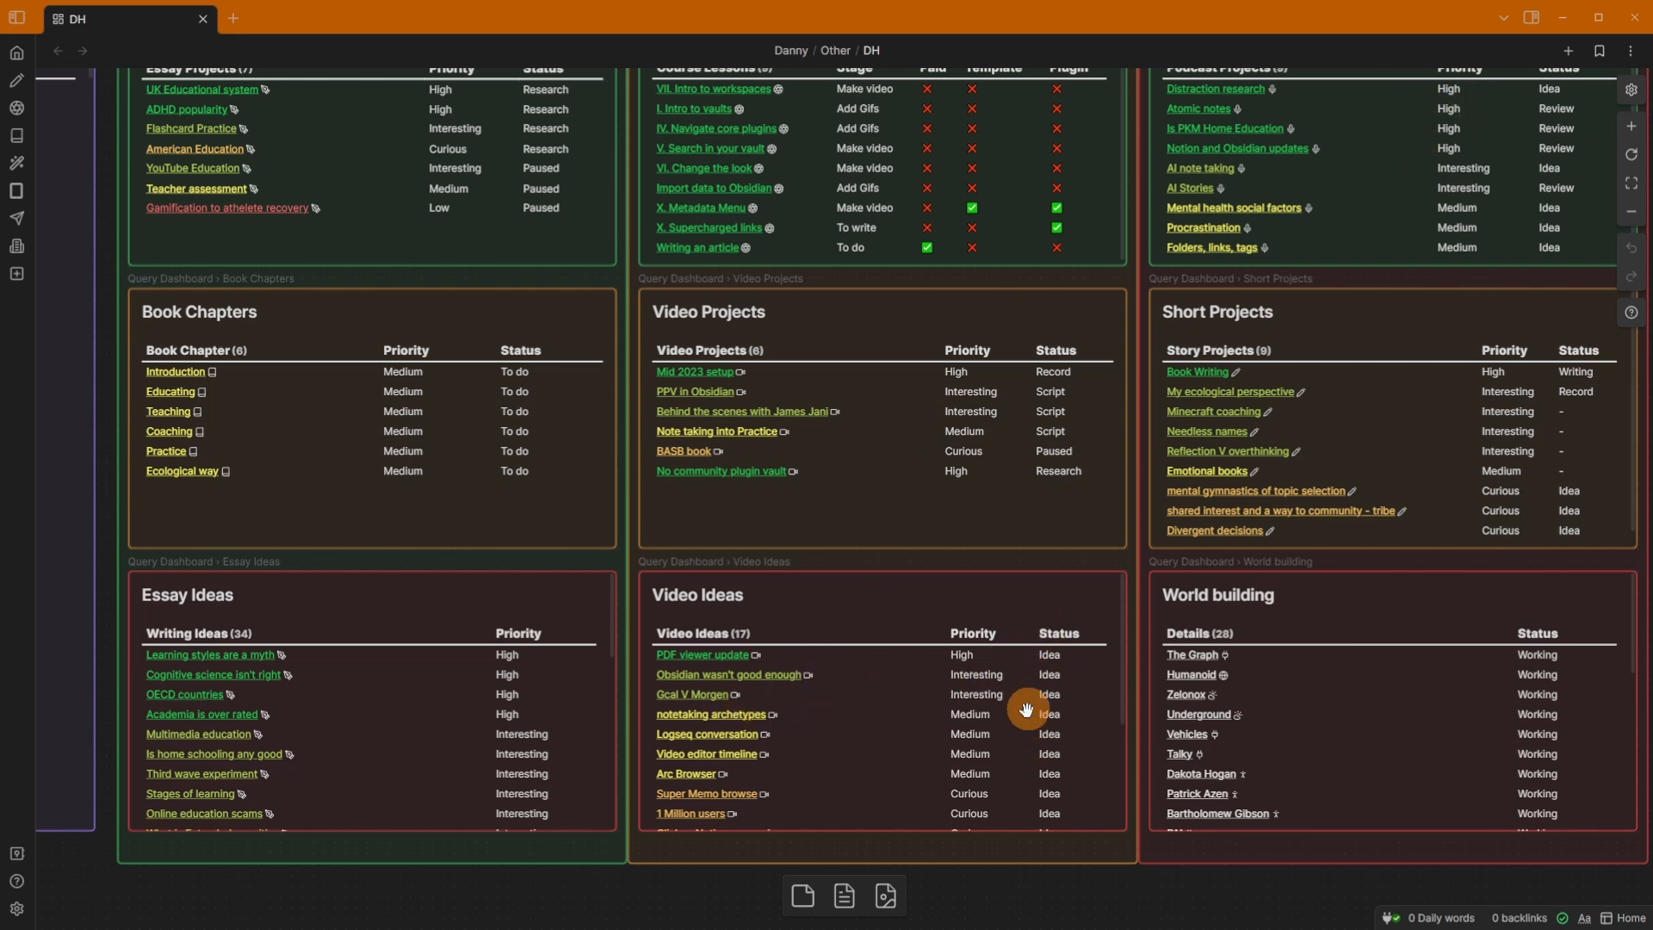
click(955, 649)
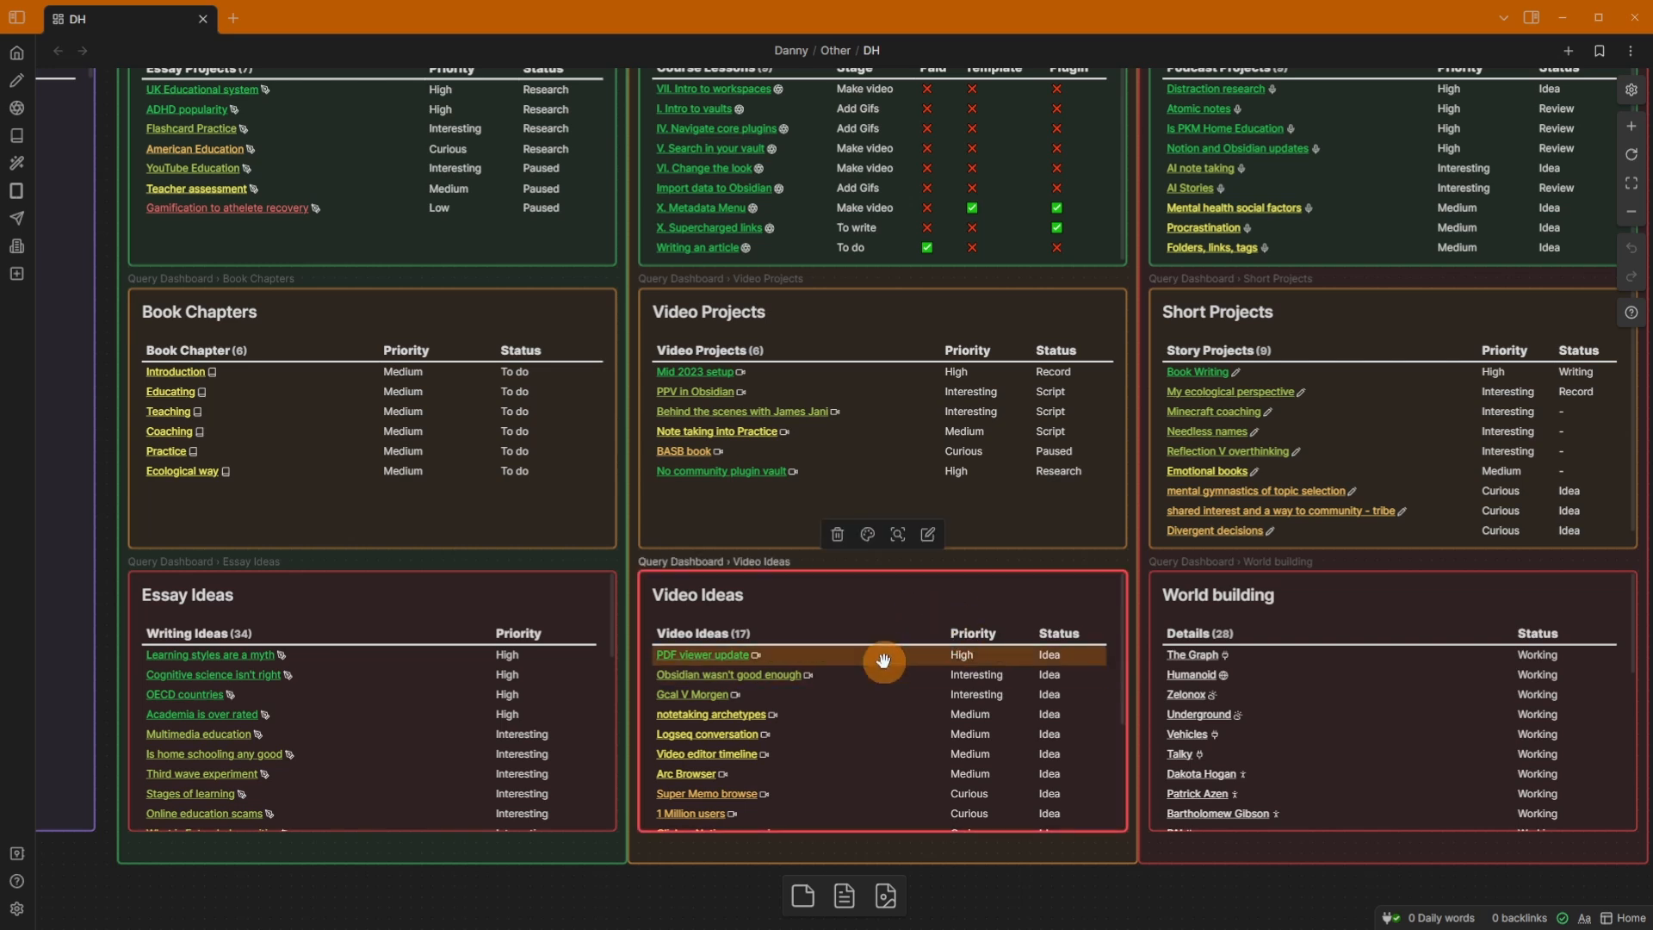
scroll(883, 659, down, 5)
scroll(885, 664, up, 5)
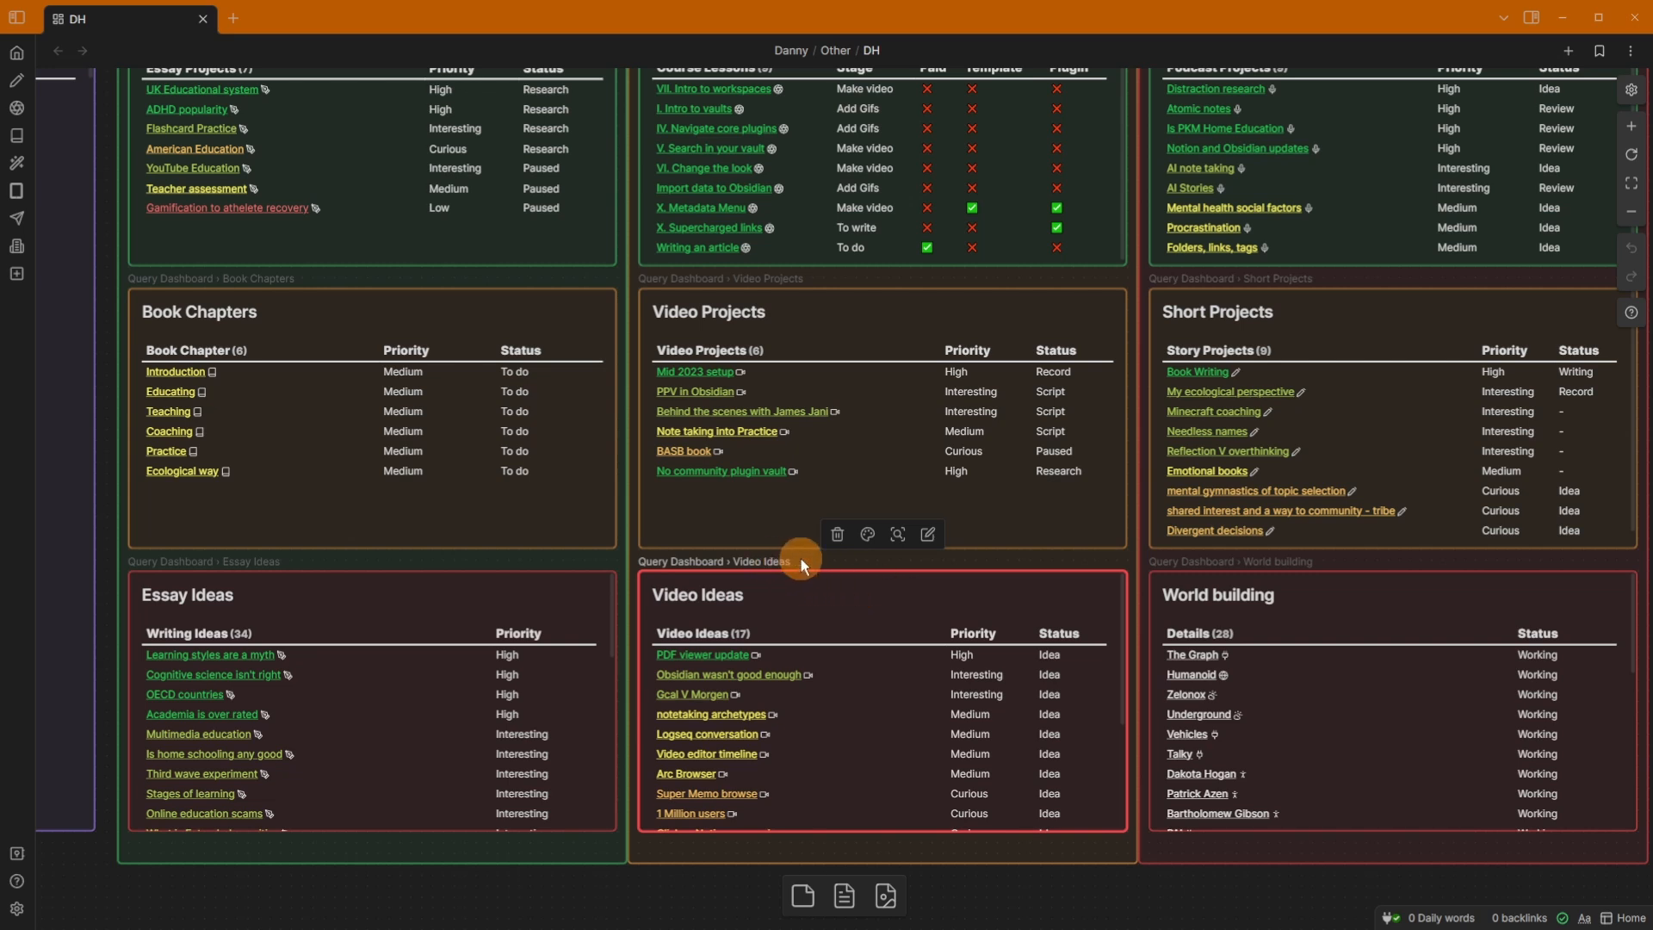
scroll(798, 556, up, 3)
scroll(808, 528, down, 5)
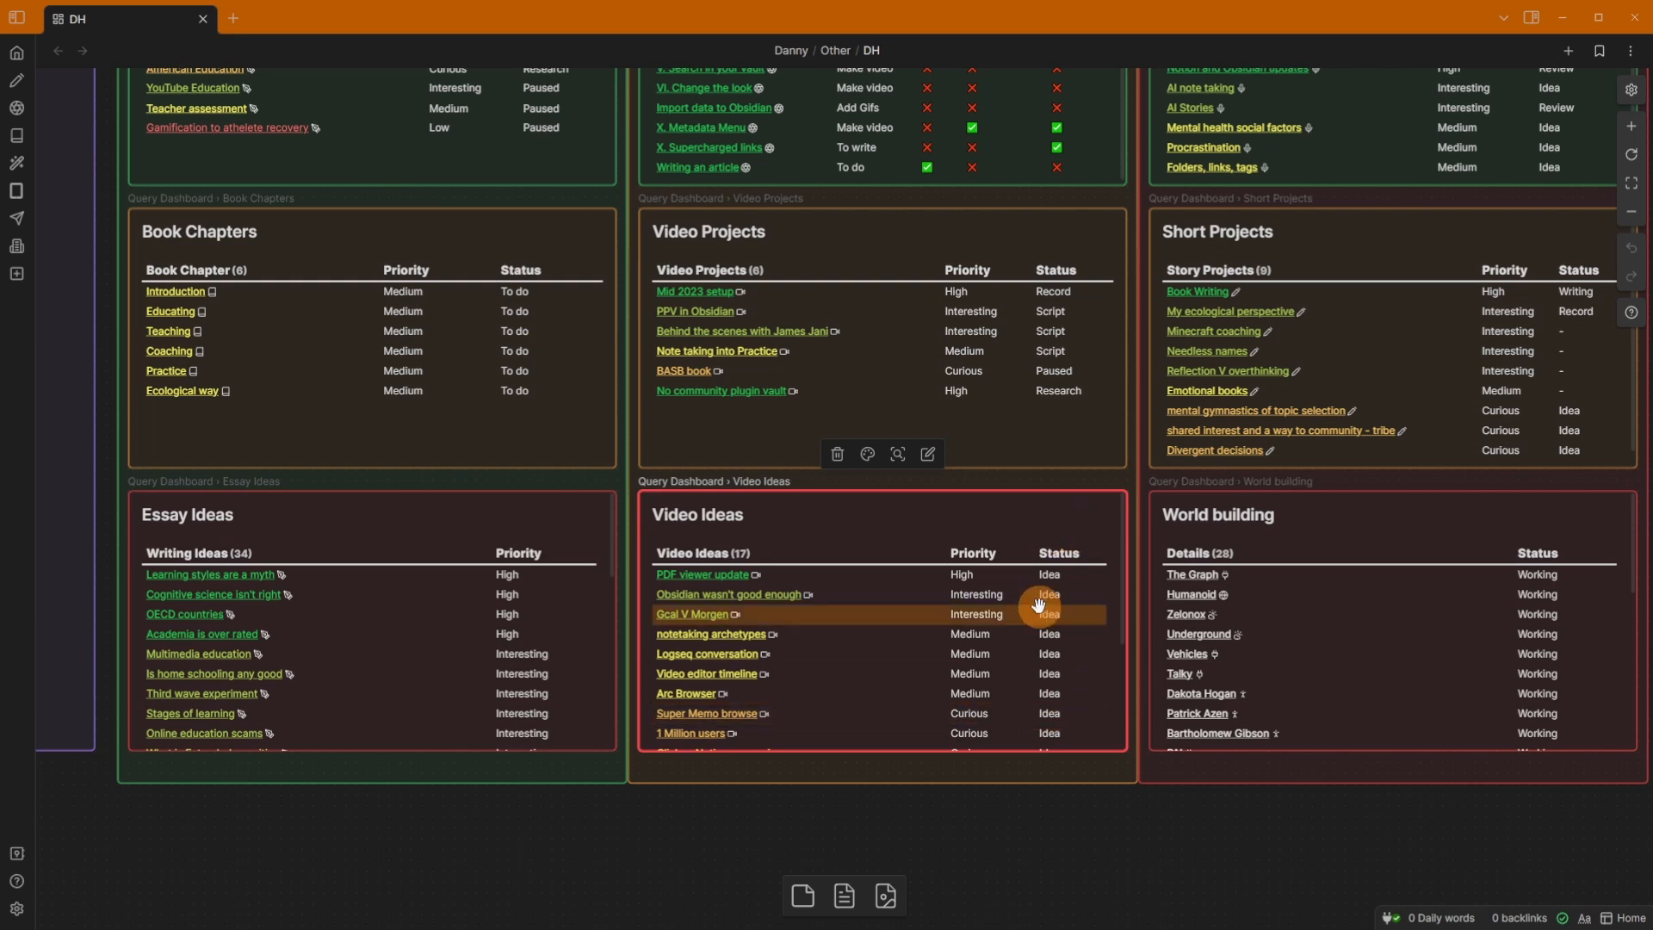
- Open the Query Dashboard note at Video Ideas and remove the Status column from that section's dataview query
click(731, 480)
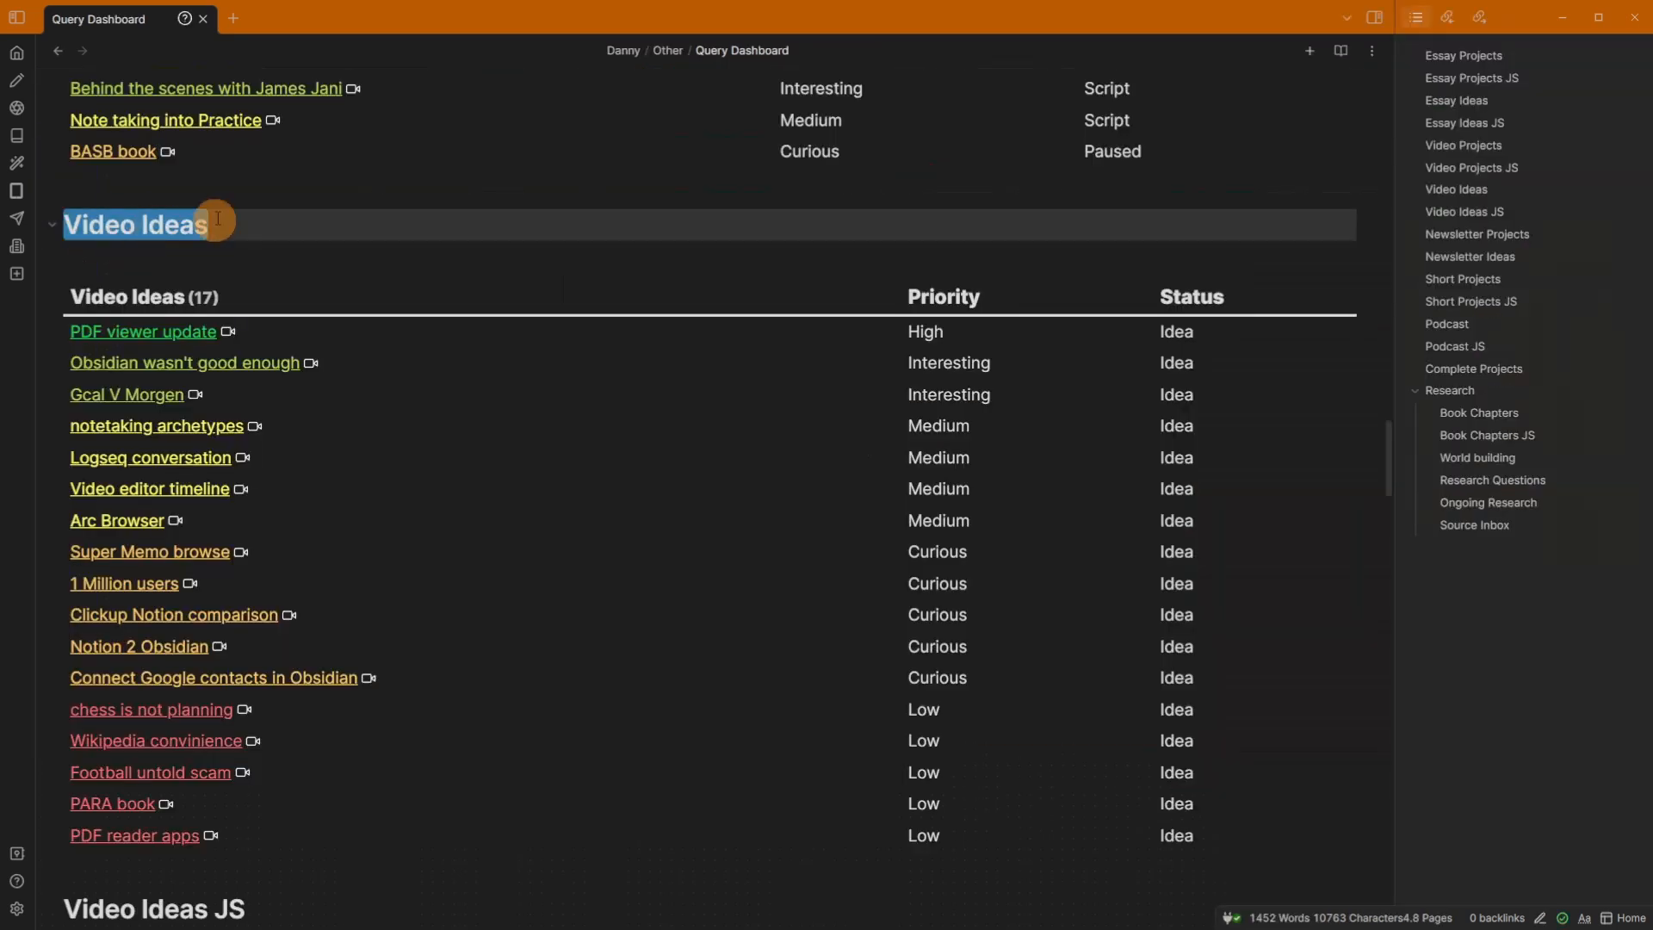
click(139, 228)
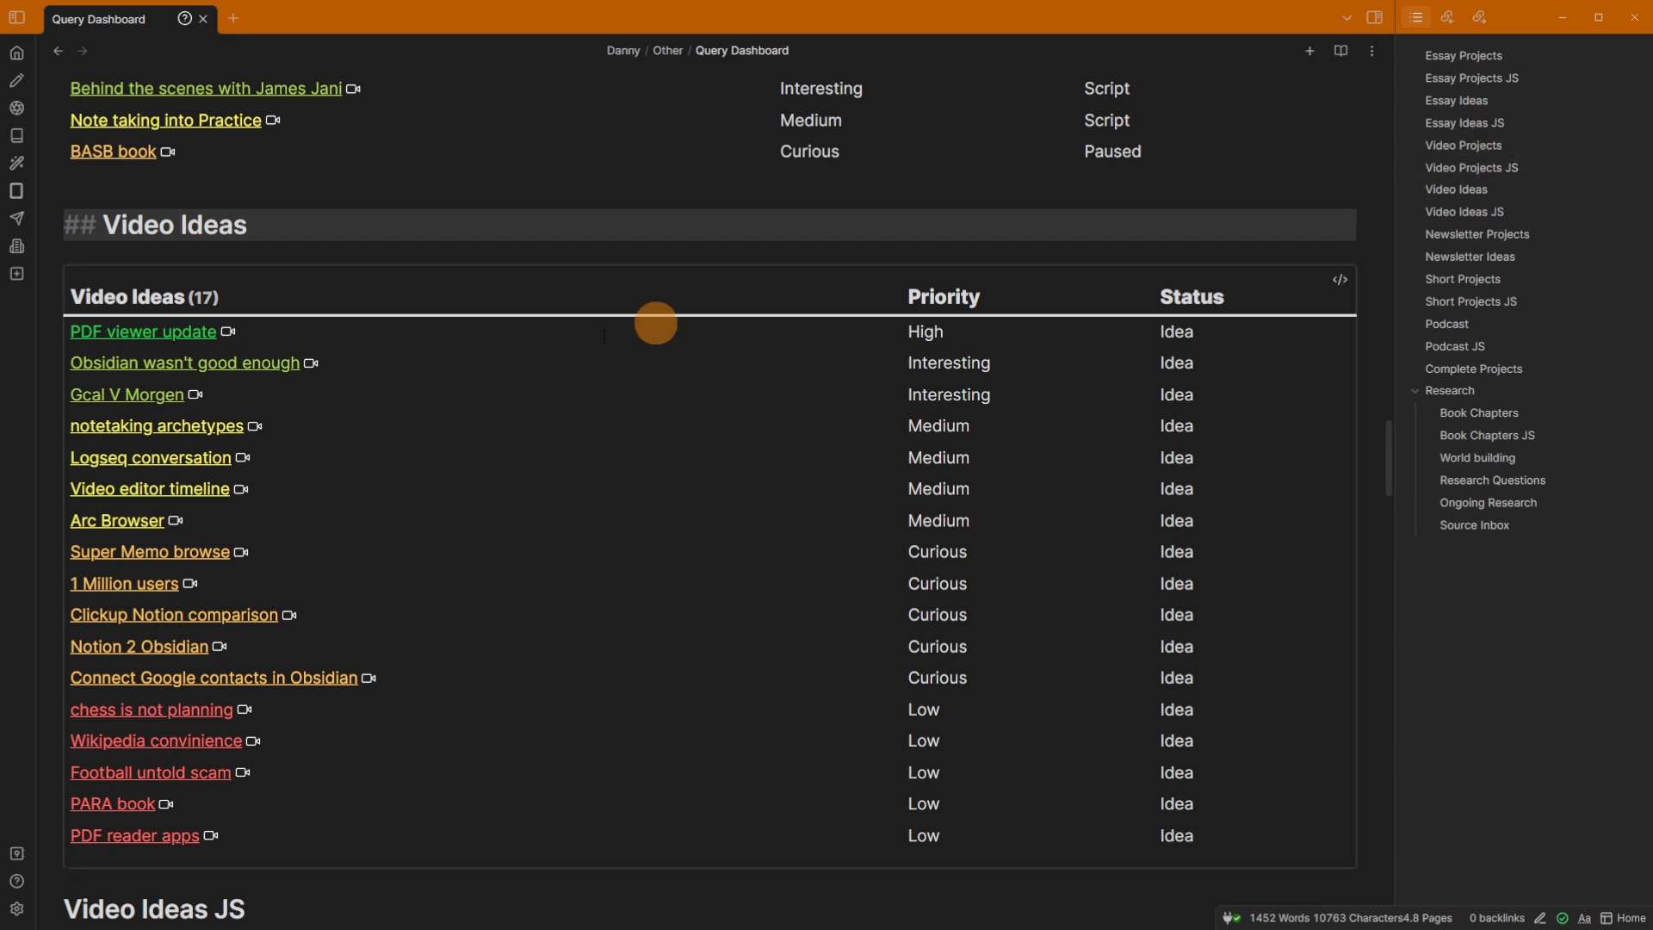
click(1340, 279)
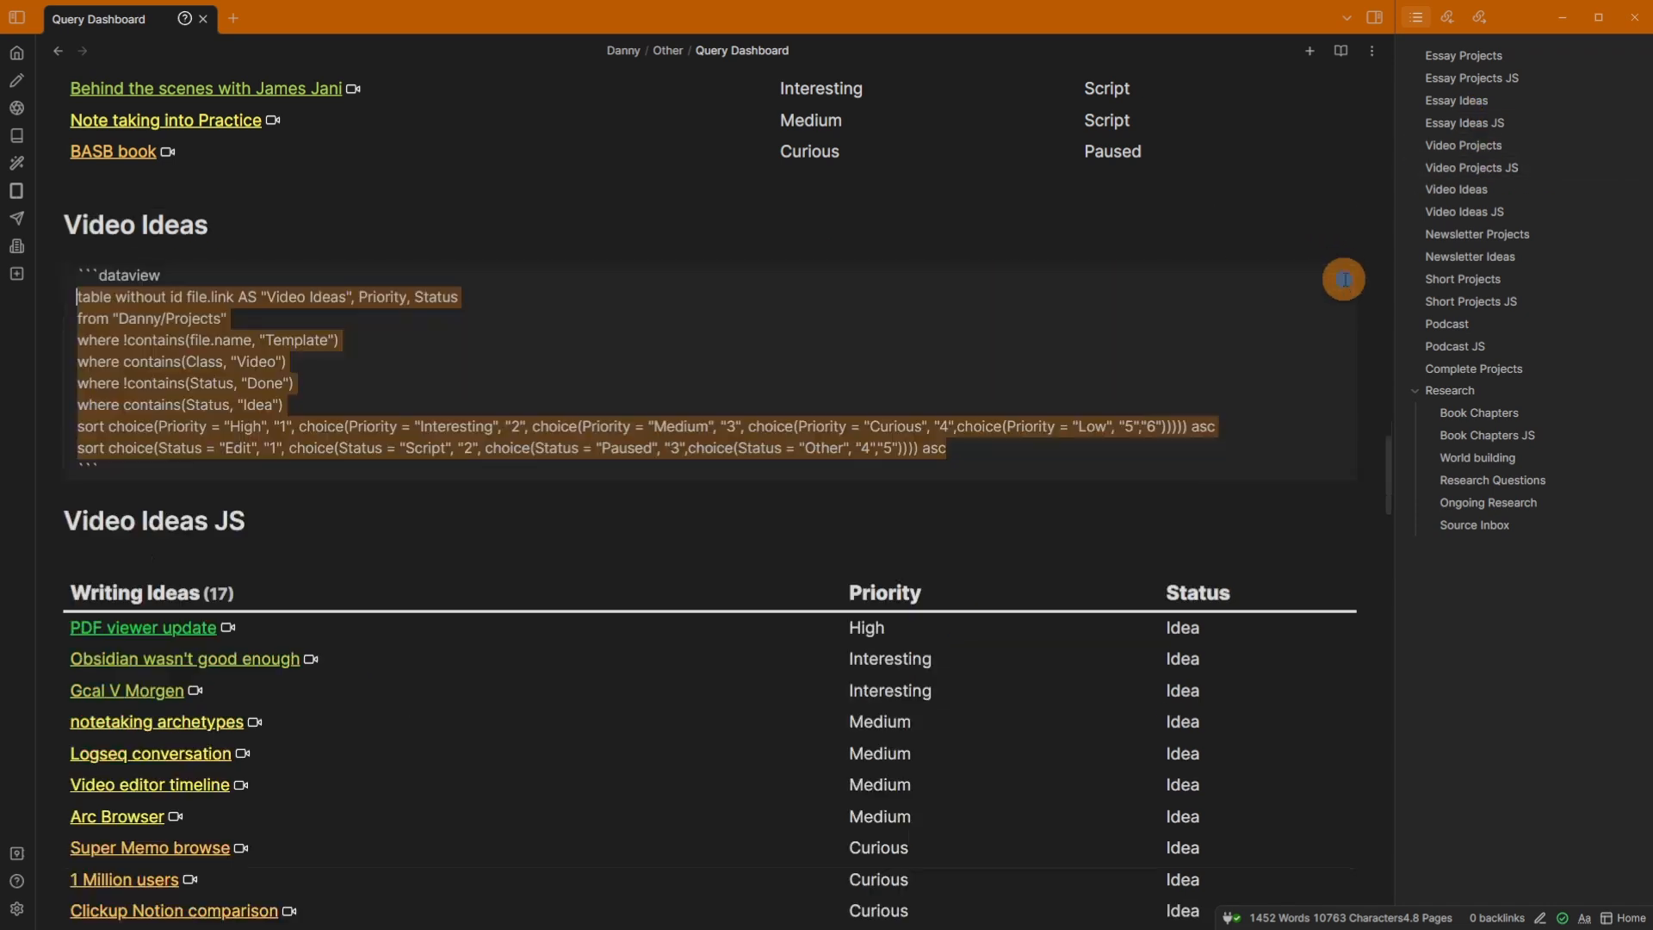
double_click(435, 296)
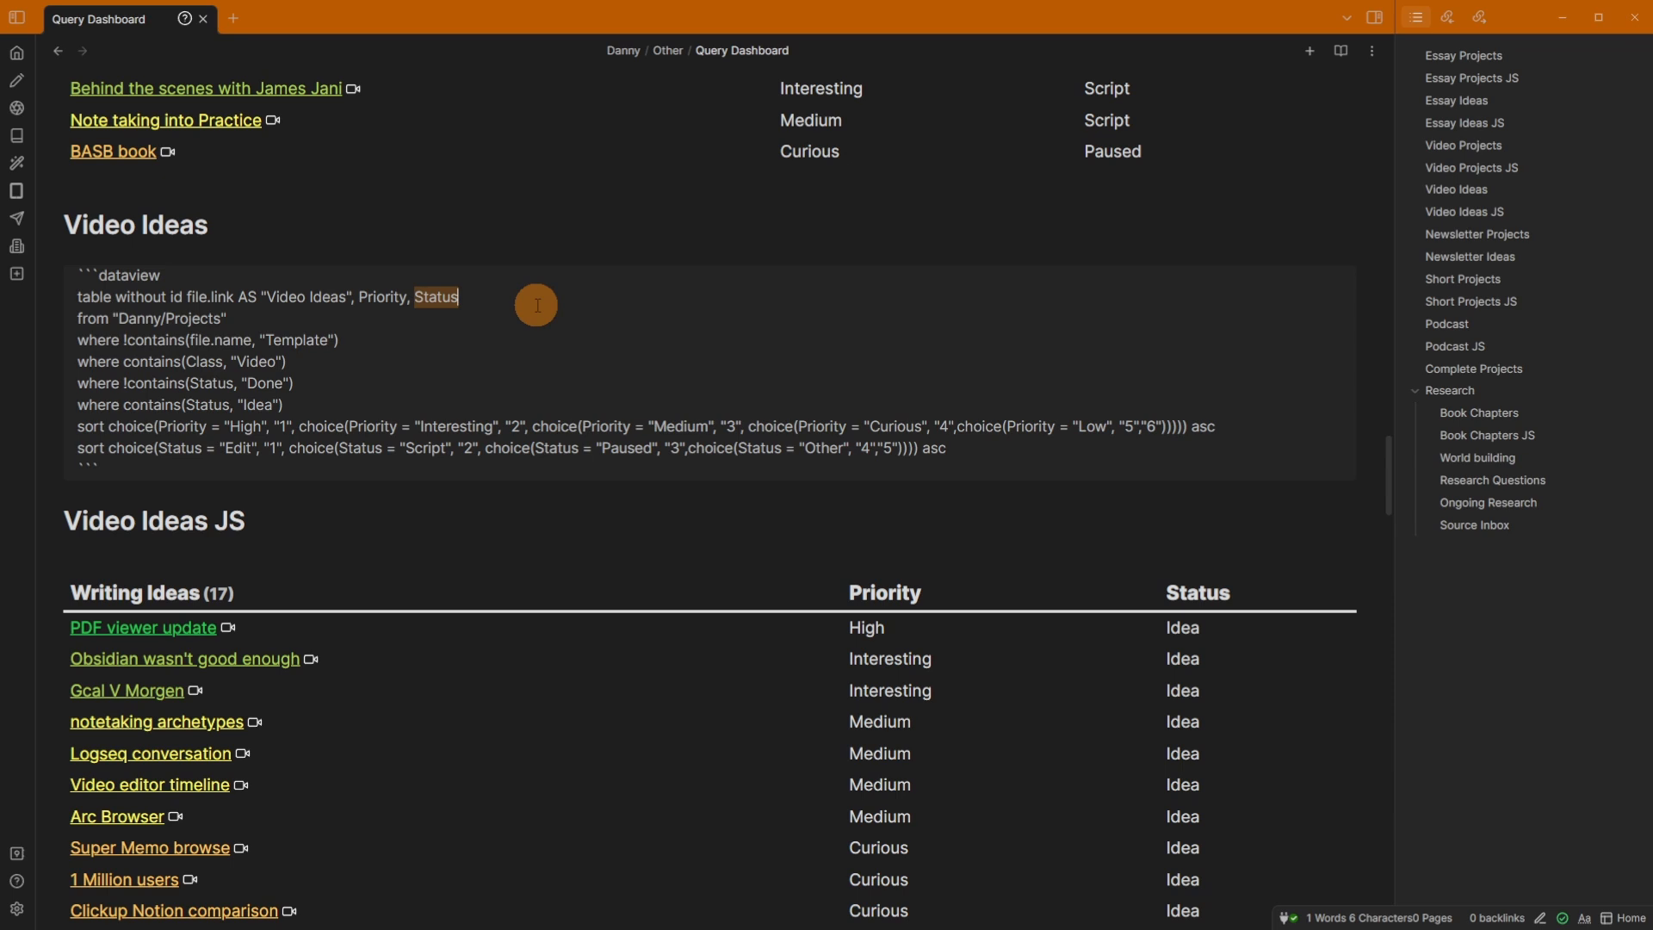
key(BackSpace)
click(551, 252)
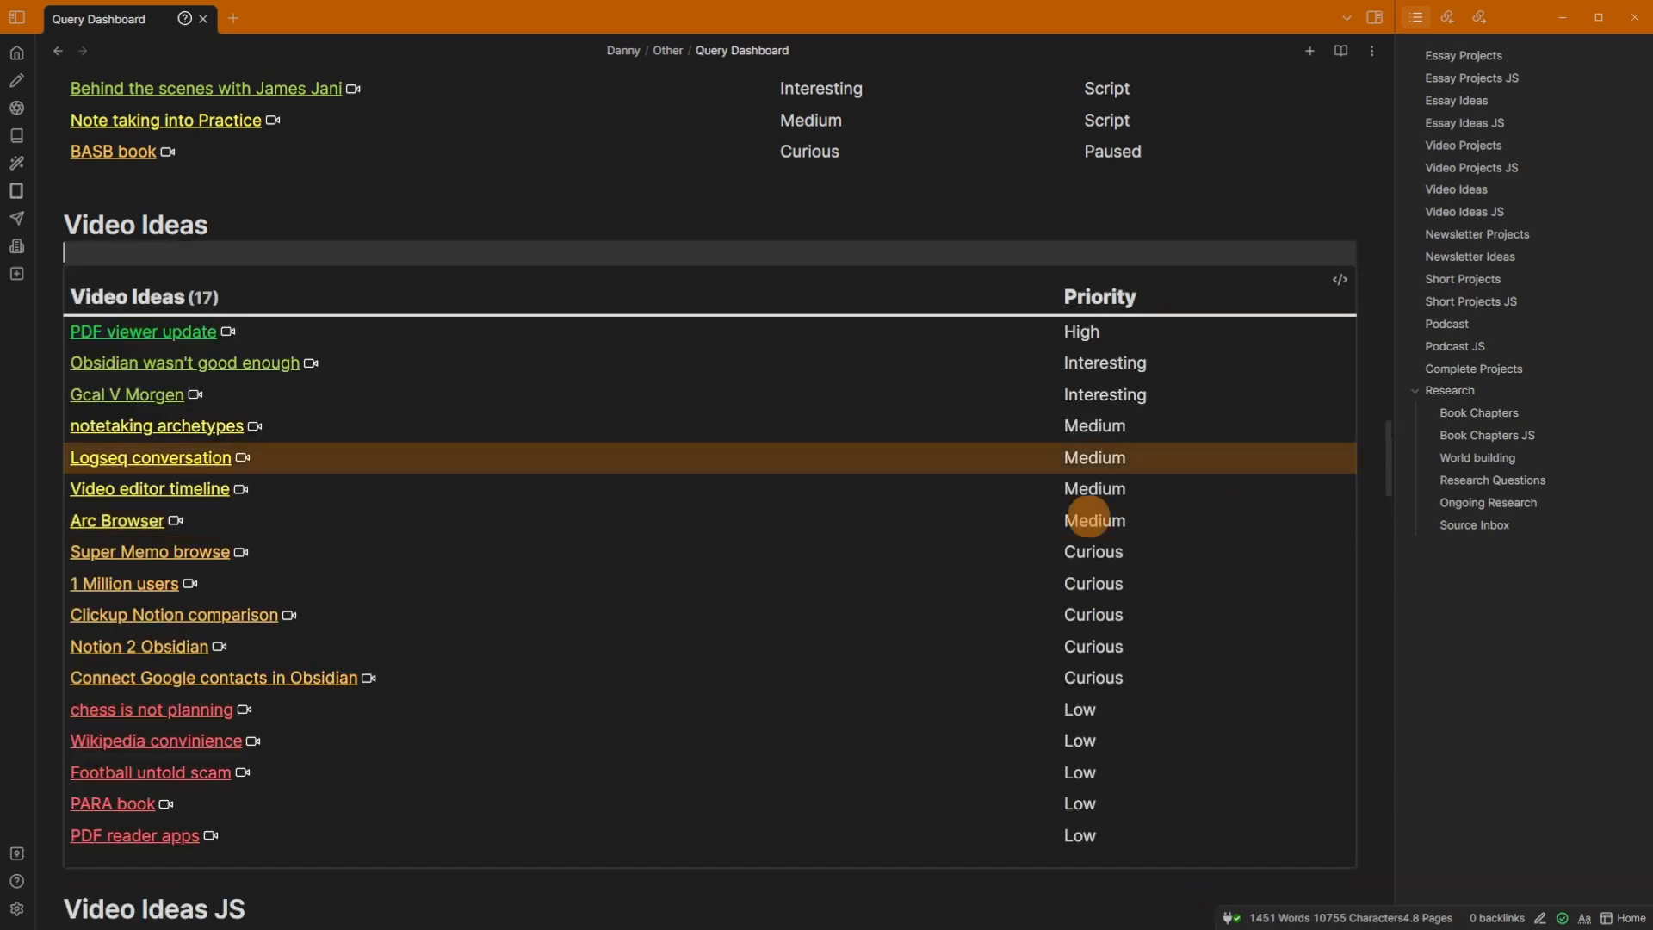
- Return to the DH canvas and check the columns of the Video Ideas card
click(18, 55)
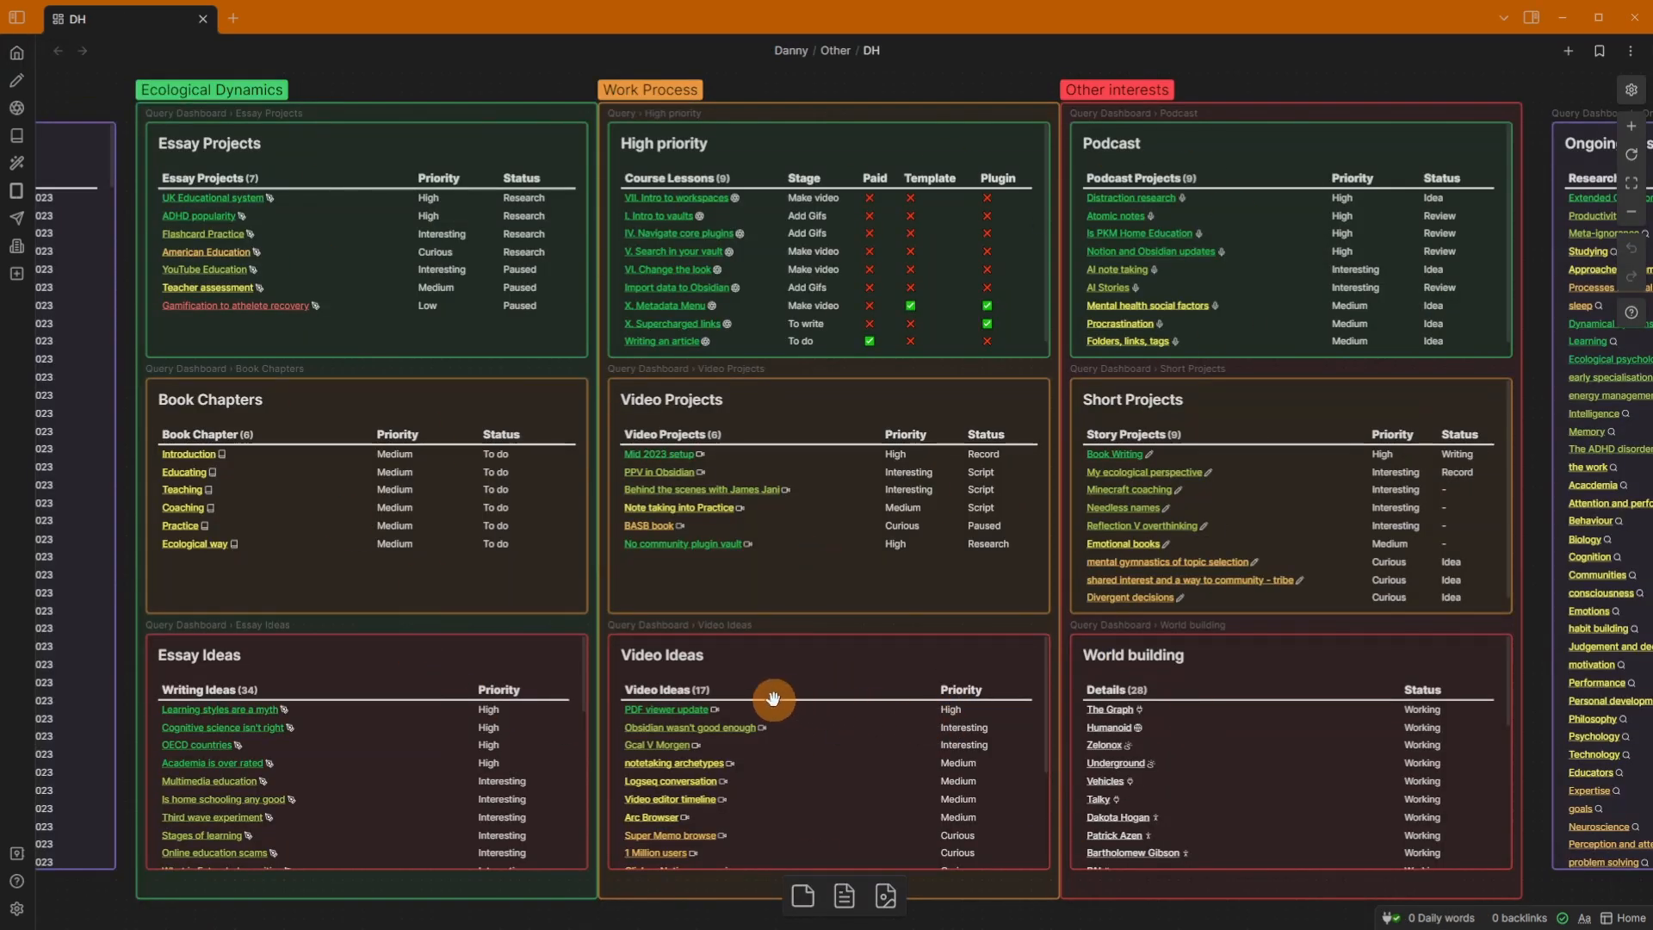
click(835, 688)
scroll(870, 749, down, 3)
scroll(870, 765, up, 5)
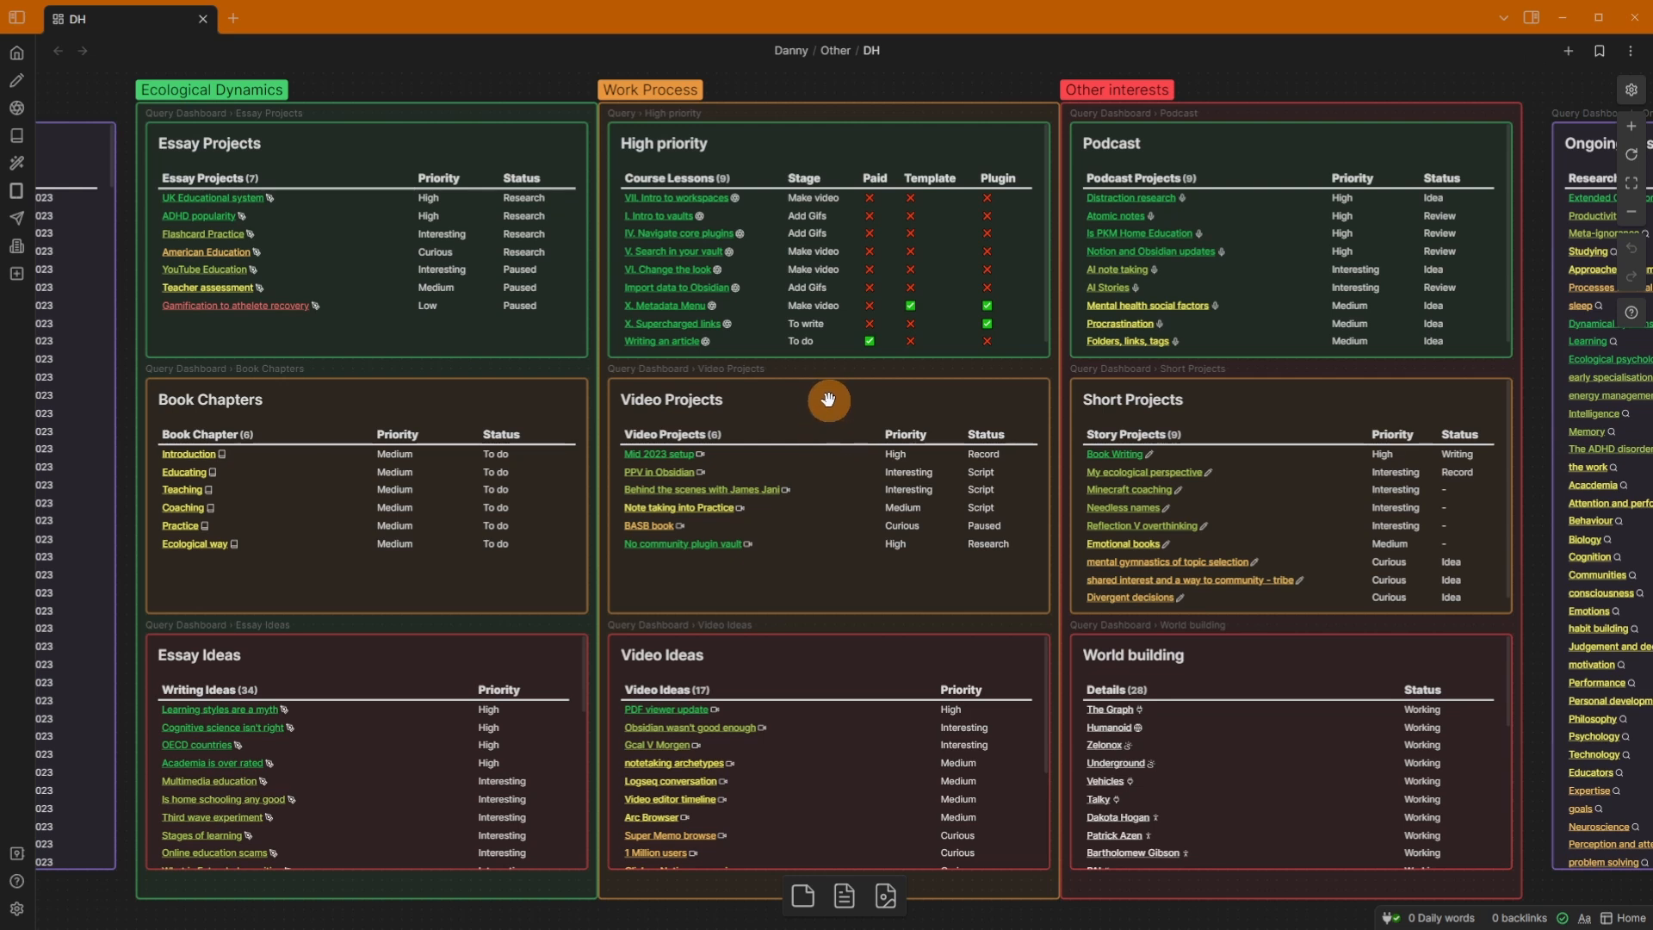
- Look through the Ongoing Research card and open the Status options in the metadata fields of its Extended Cognition note
scroll(895, 399, right, 10)
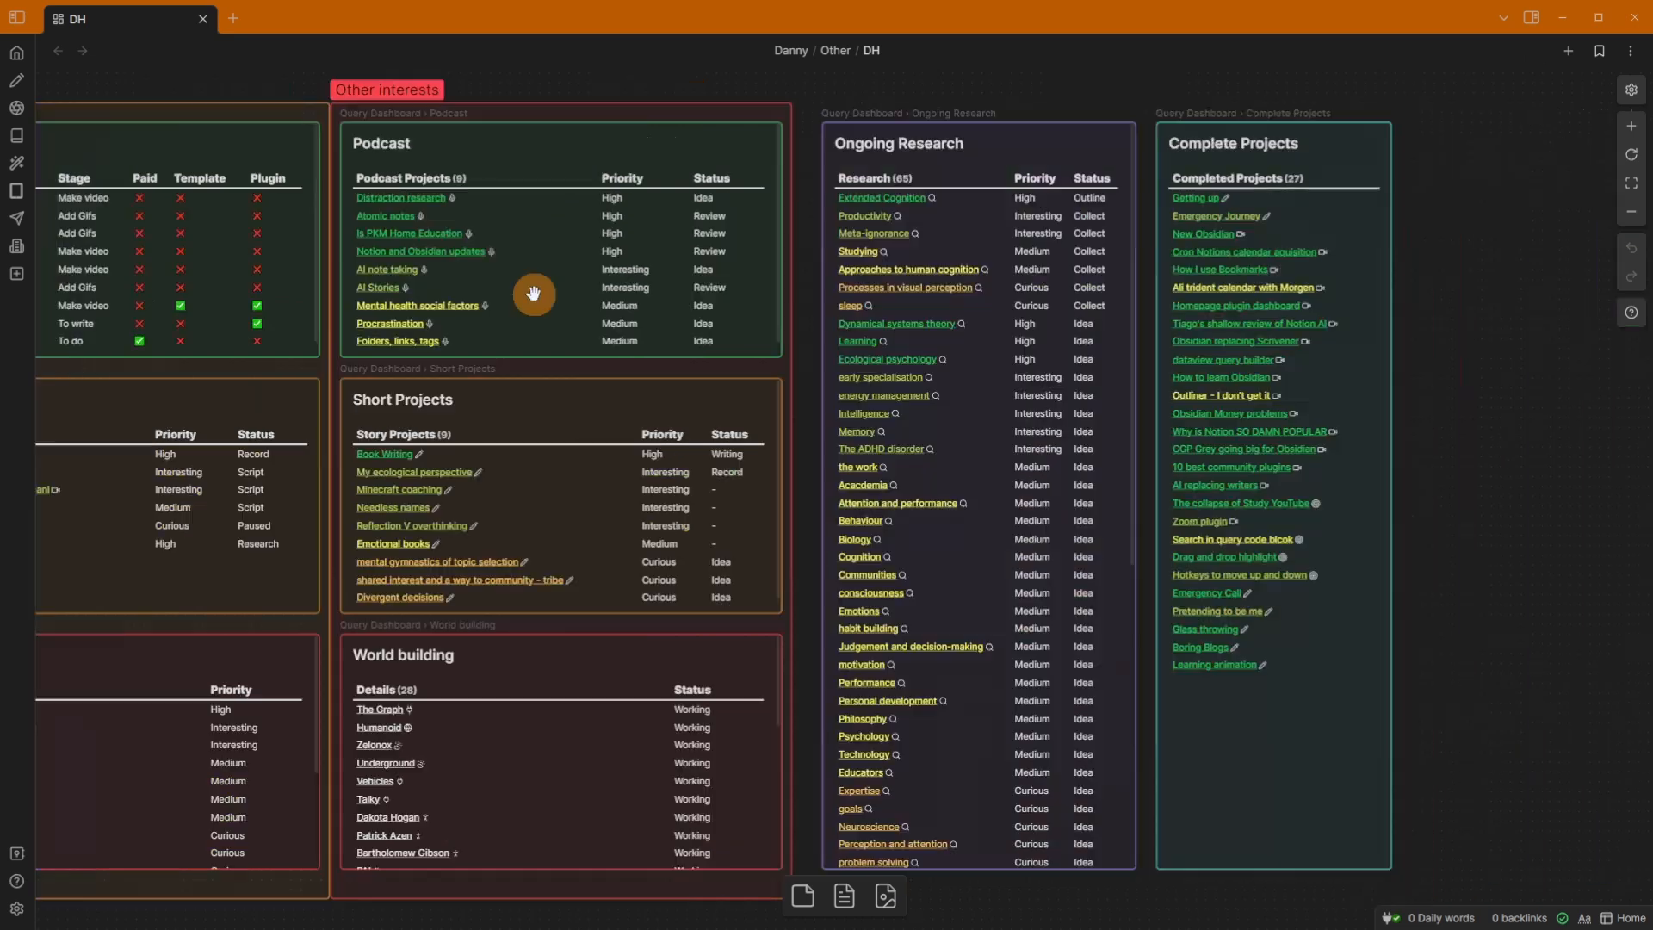
click(970, 129)
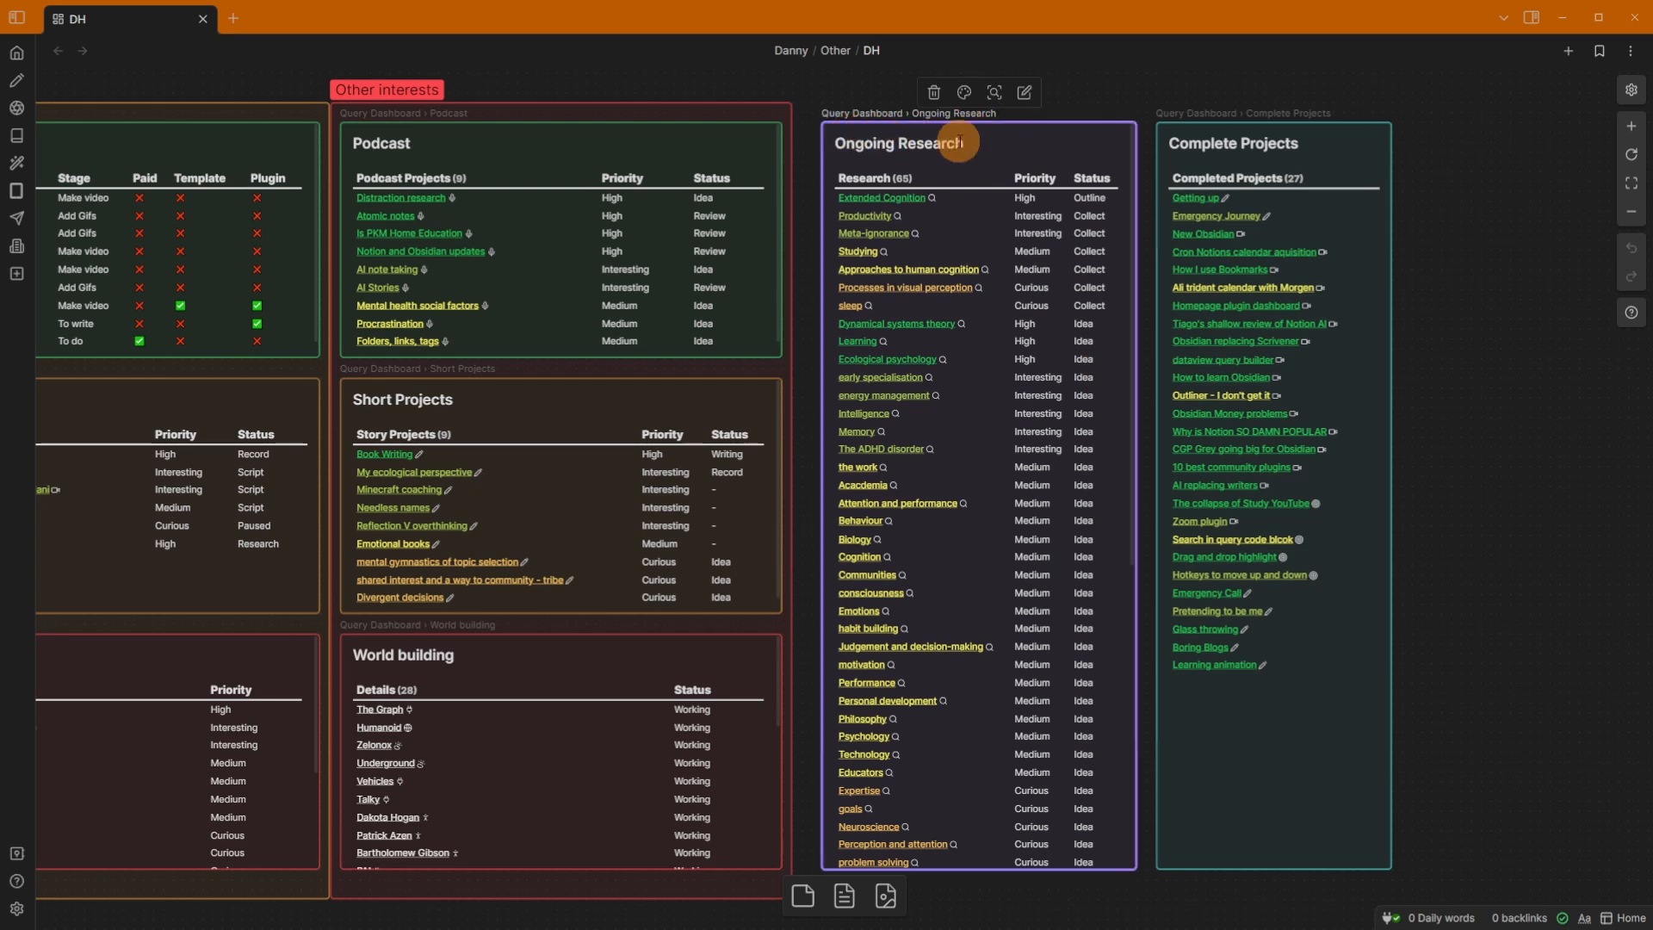
scroll(966, 396, down, 5)
scroll(972, 533, up, 5)
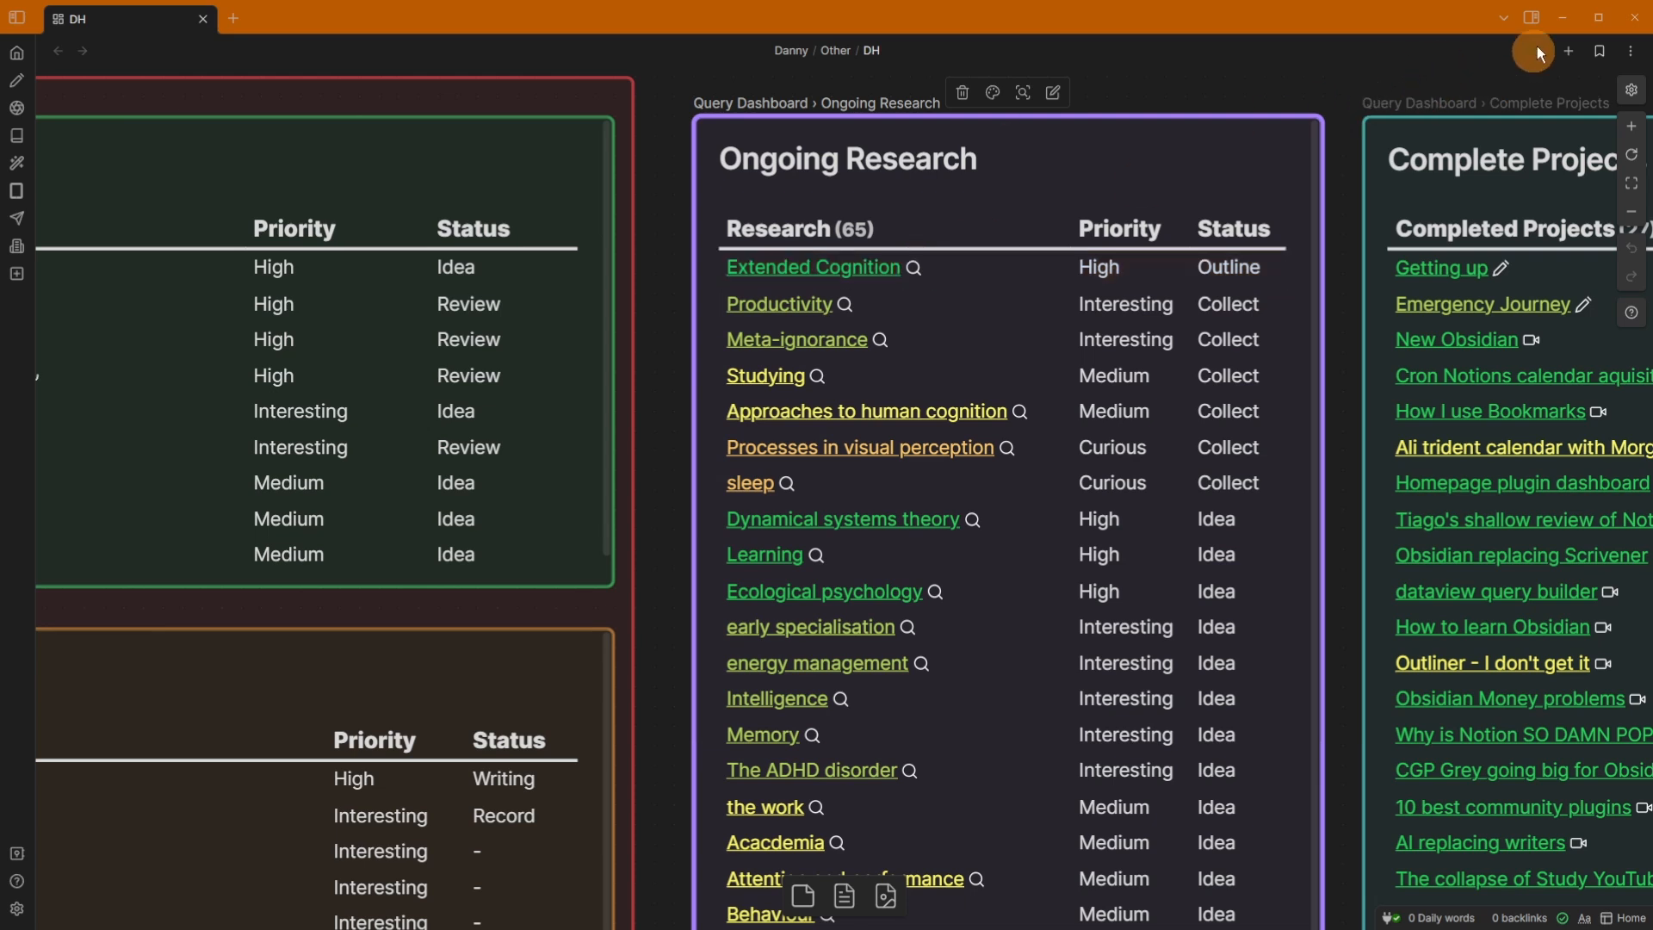
click(912, 268)
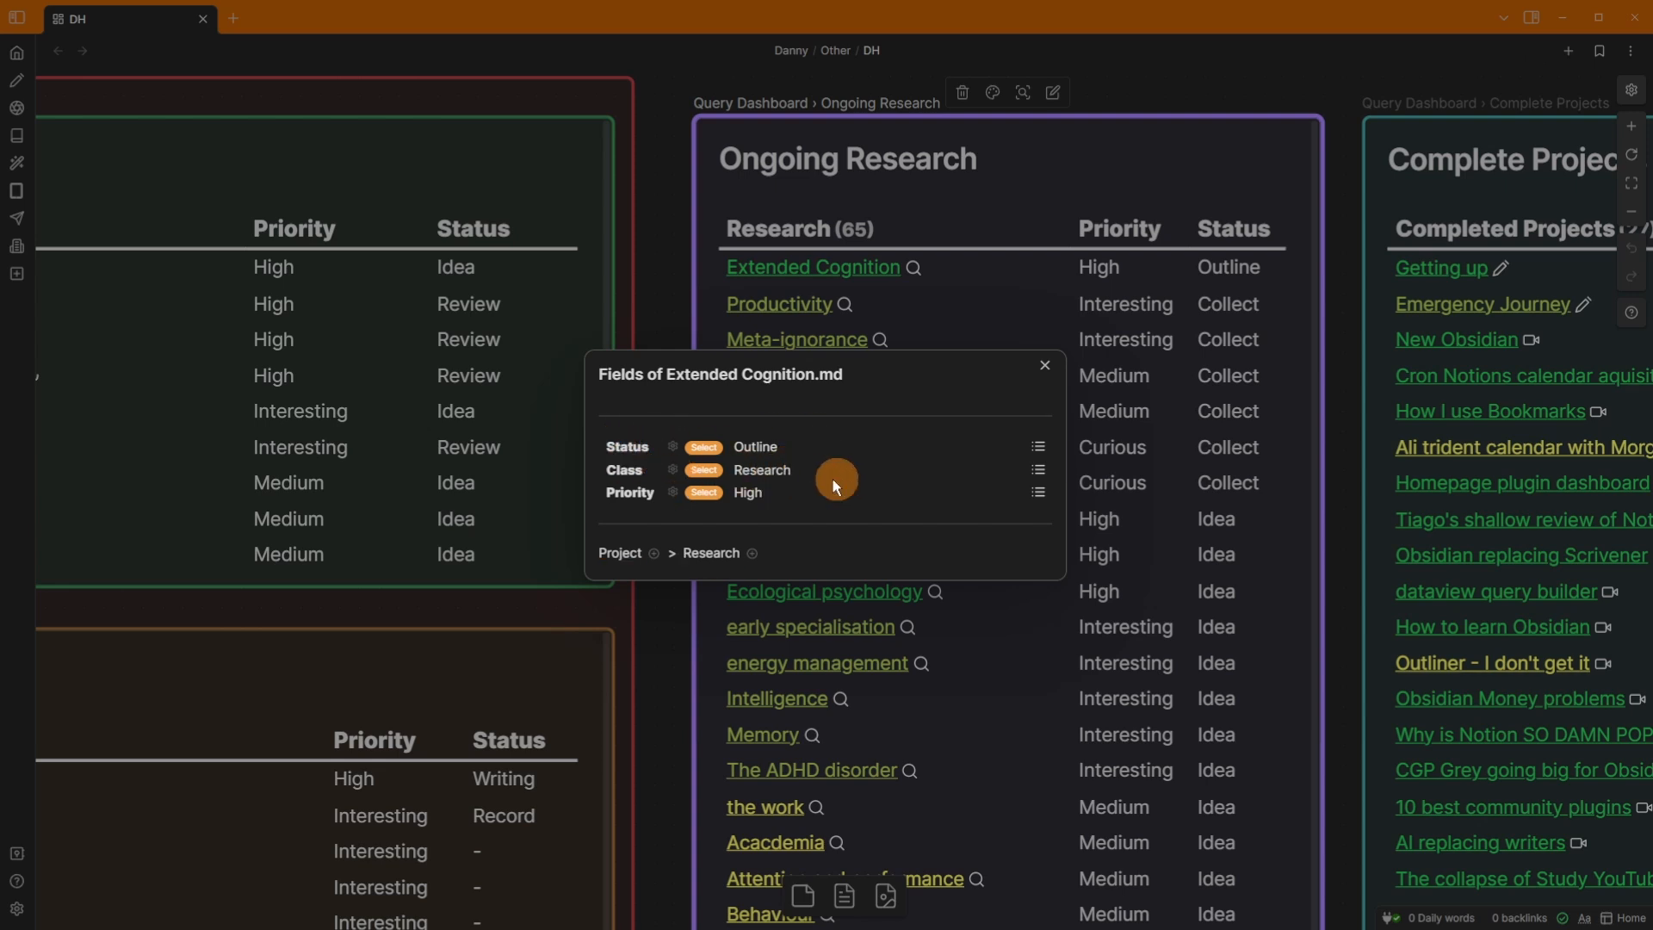
click(1039, 446)
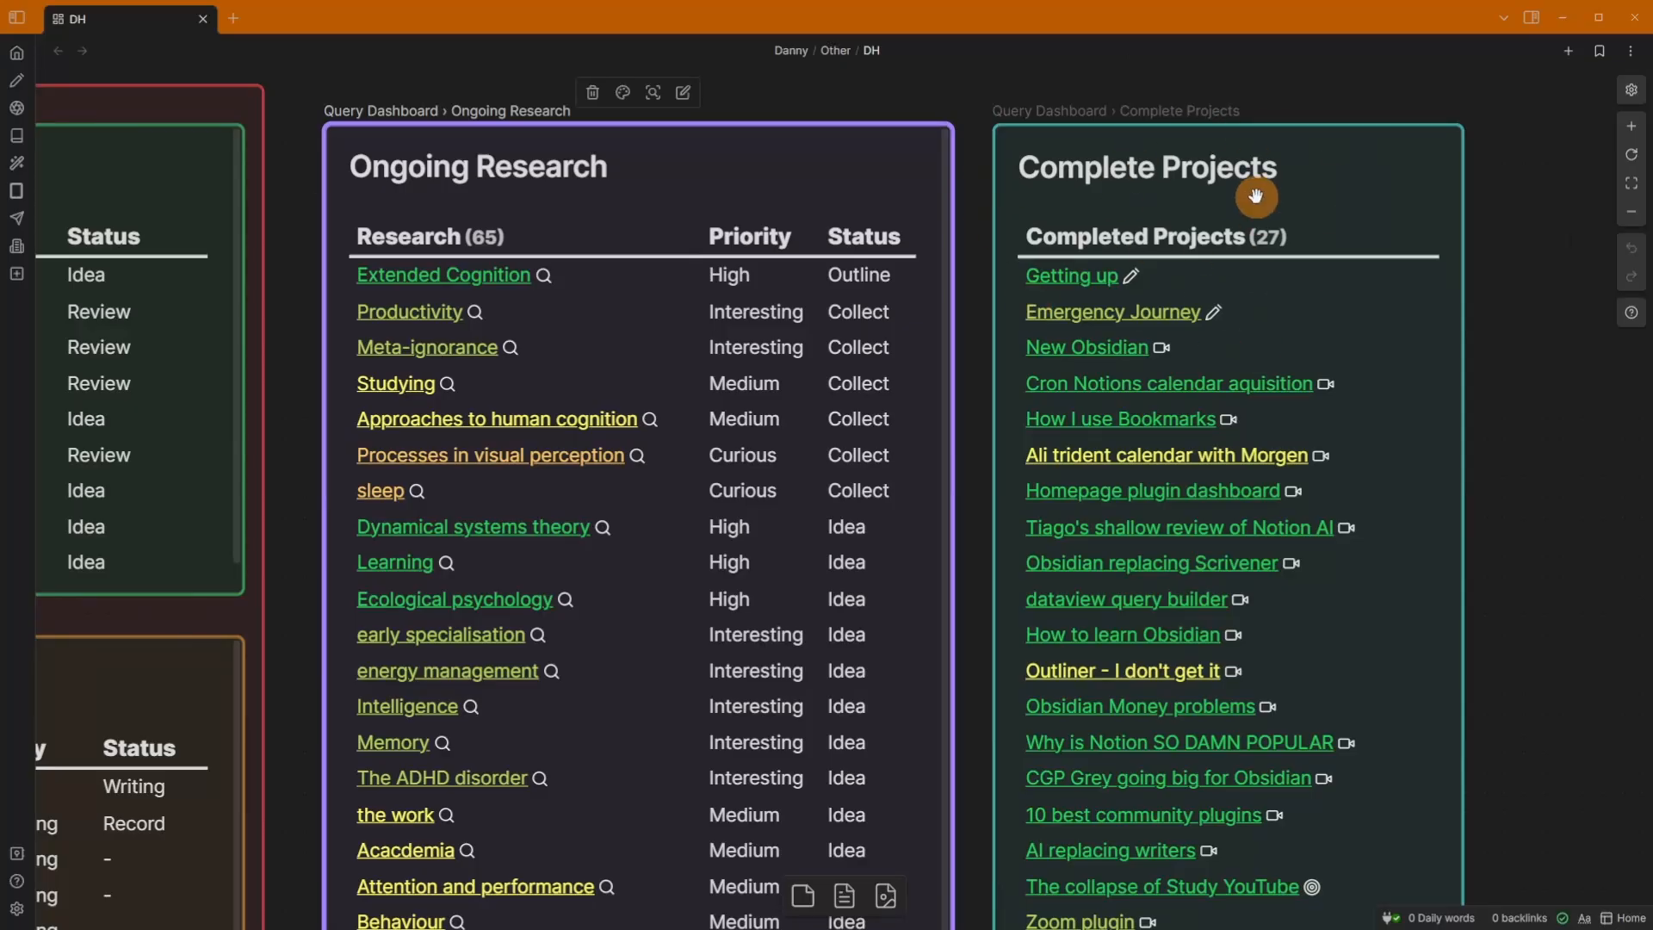
- Look through the Complete Projects card and view the Class options in the fields of its The collapse of Study YouTube note
click(1259, 278)
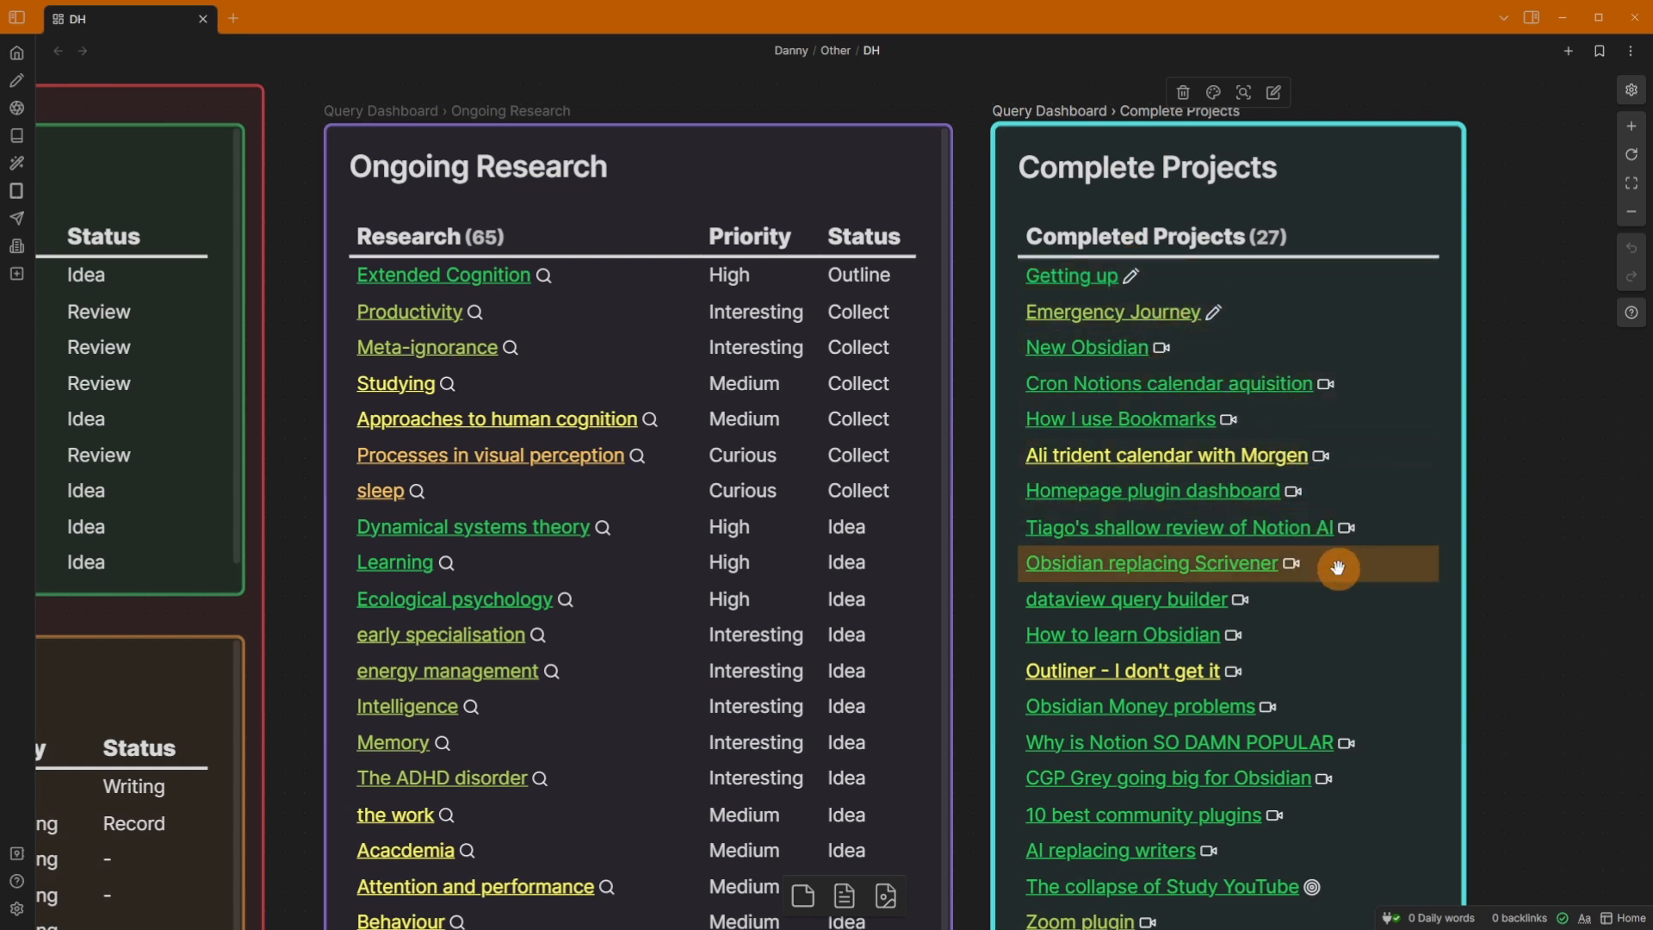
scroll(1337, 568, down, 5)
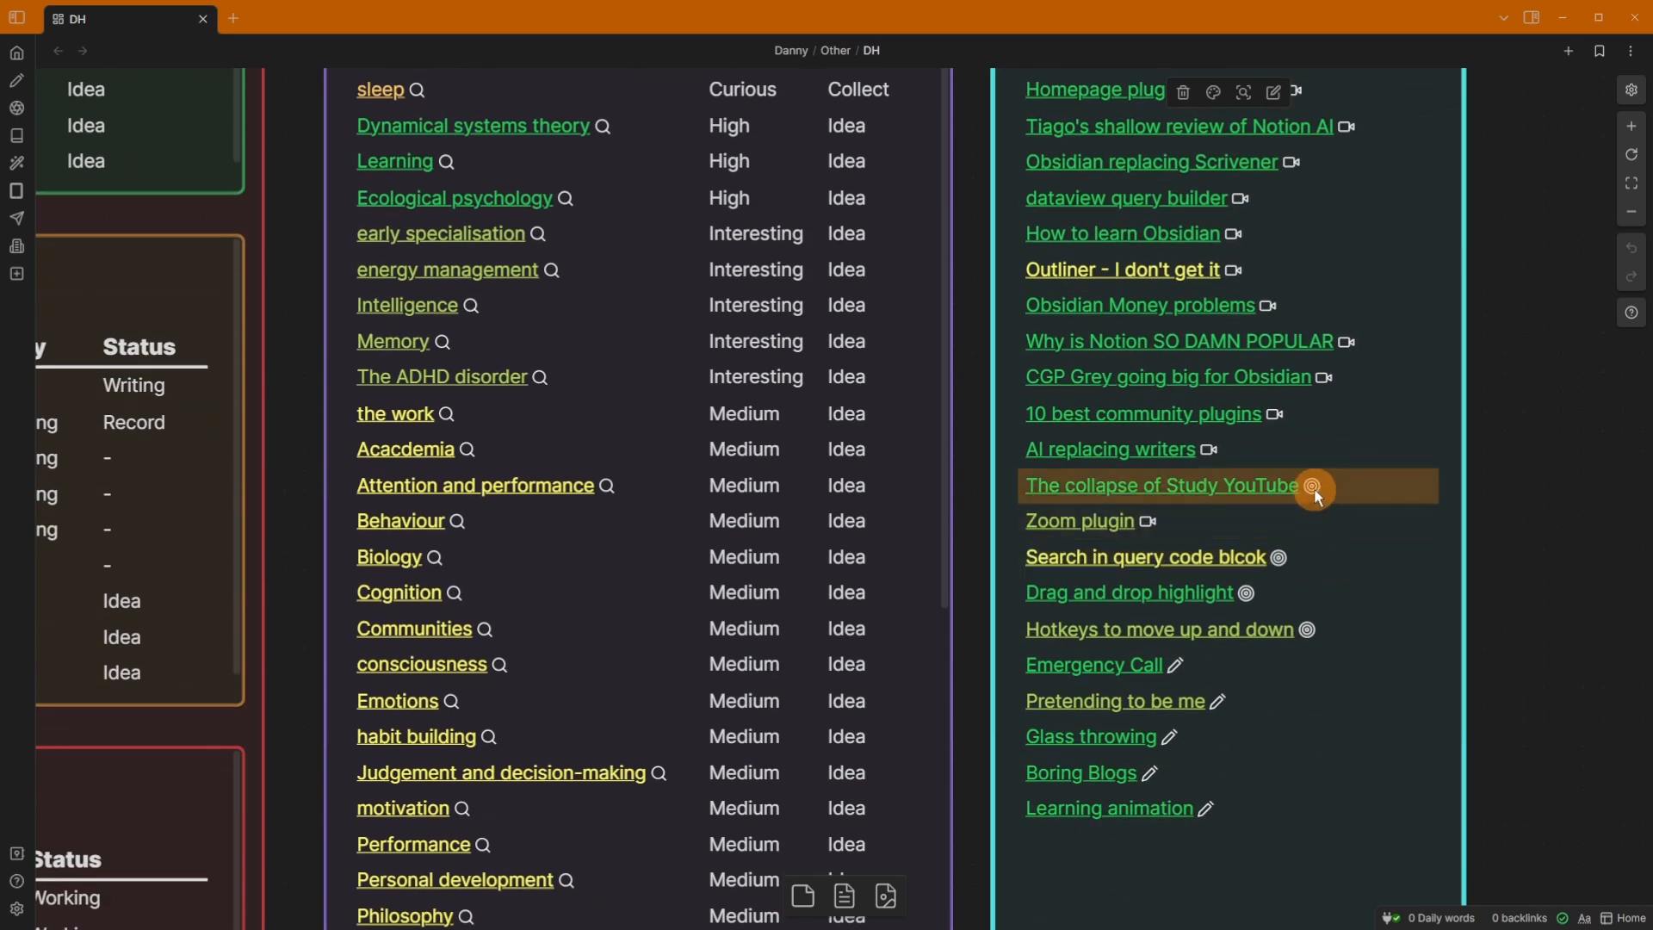
click(1312, 487)
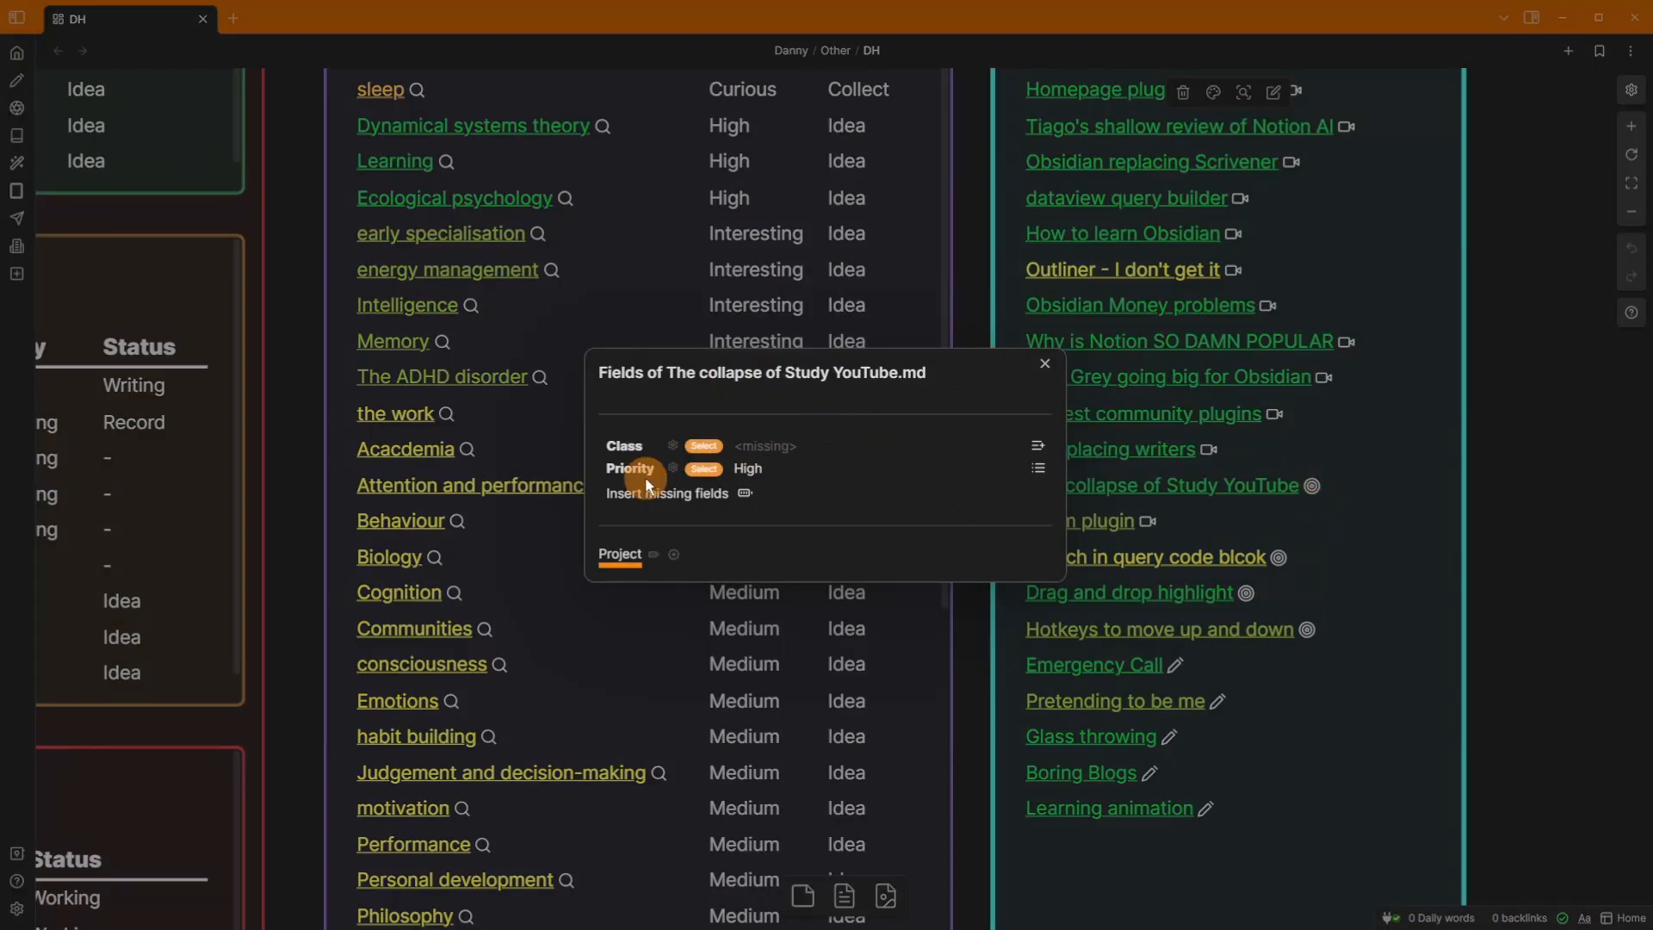
click(1043, 444)
click(1102, 95)
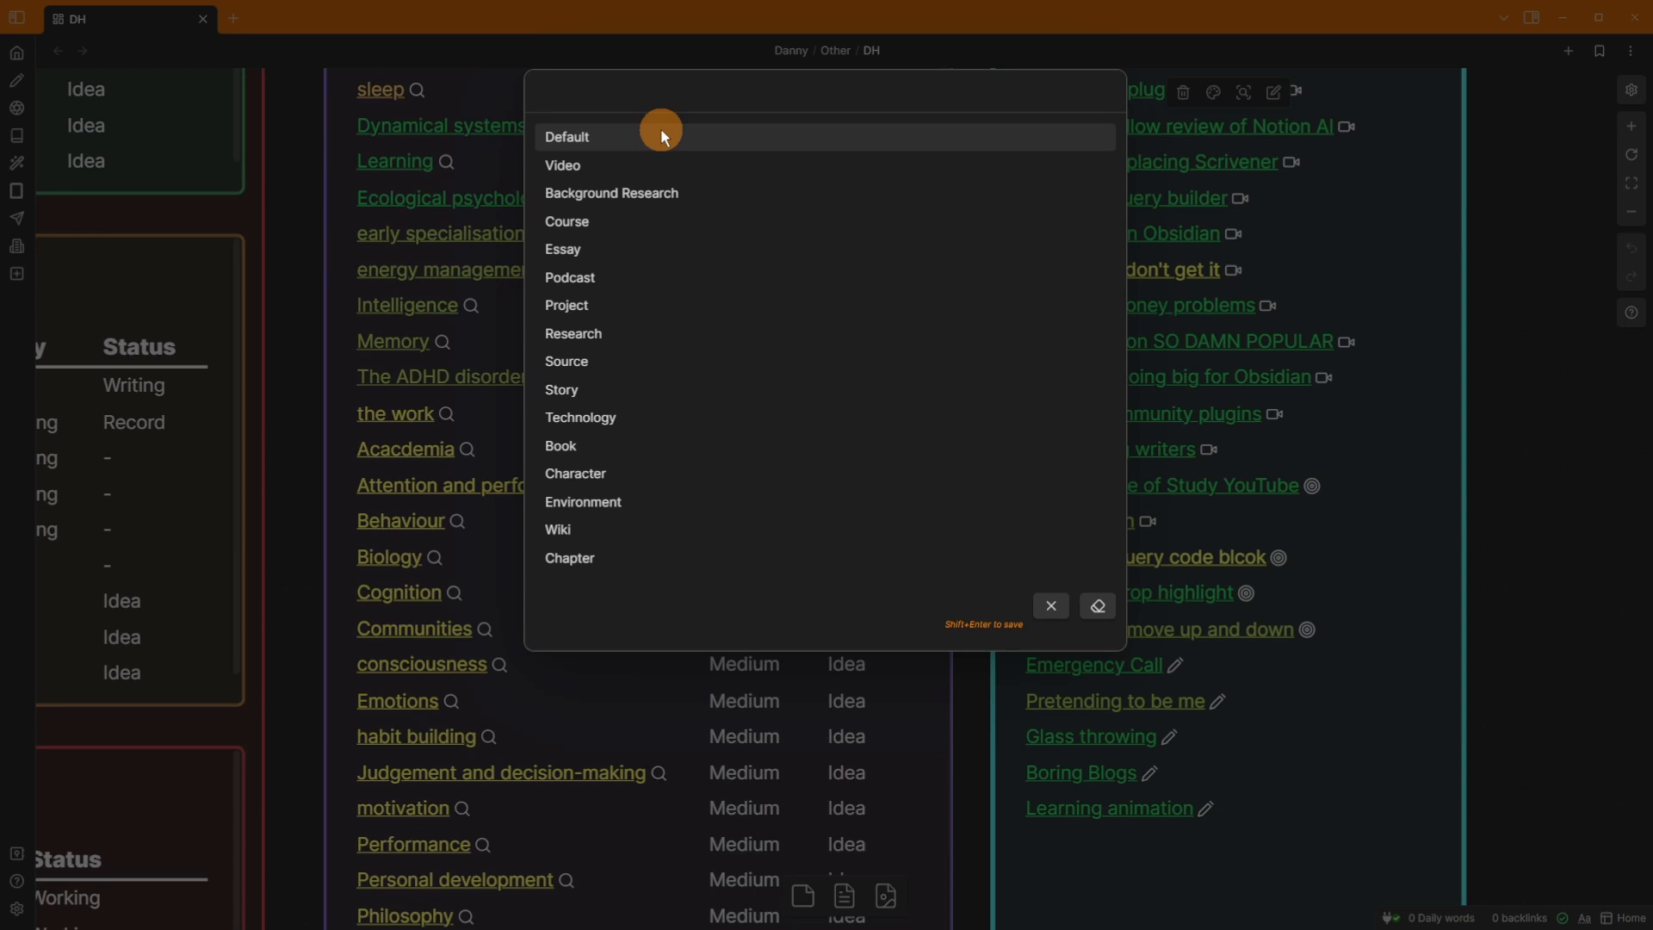
click(674, 169)
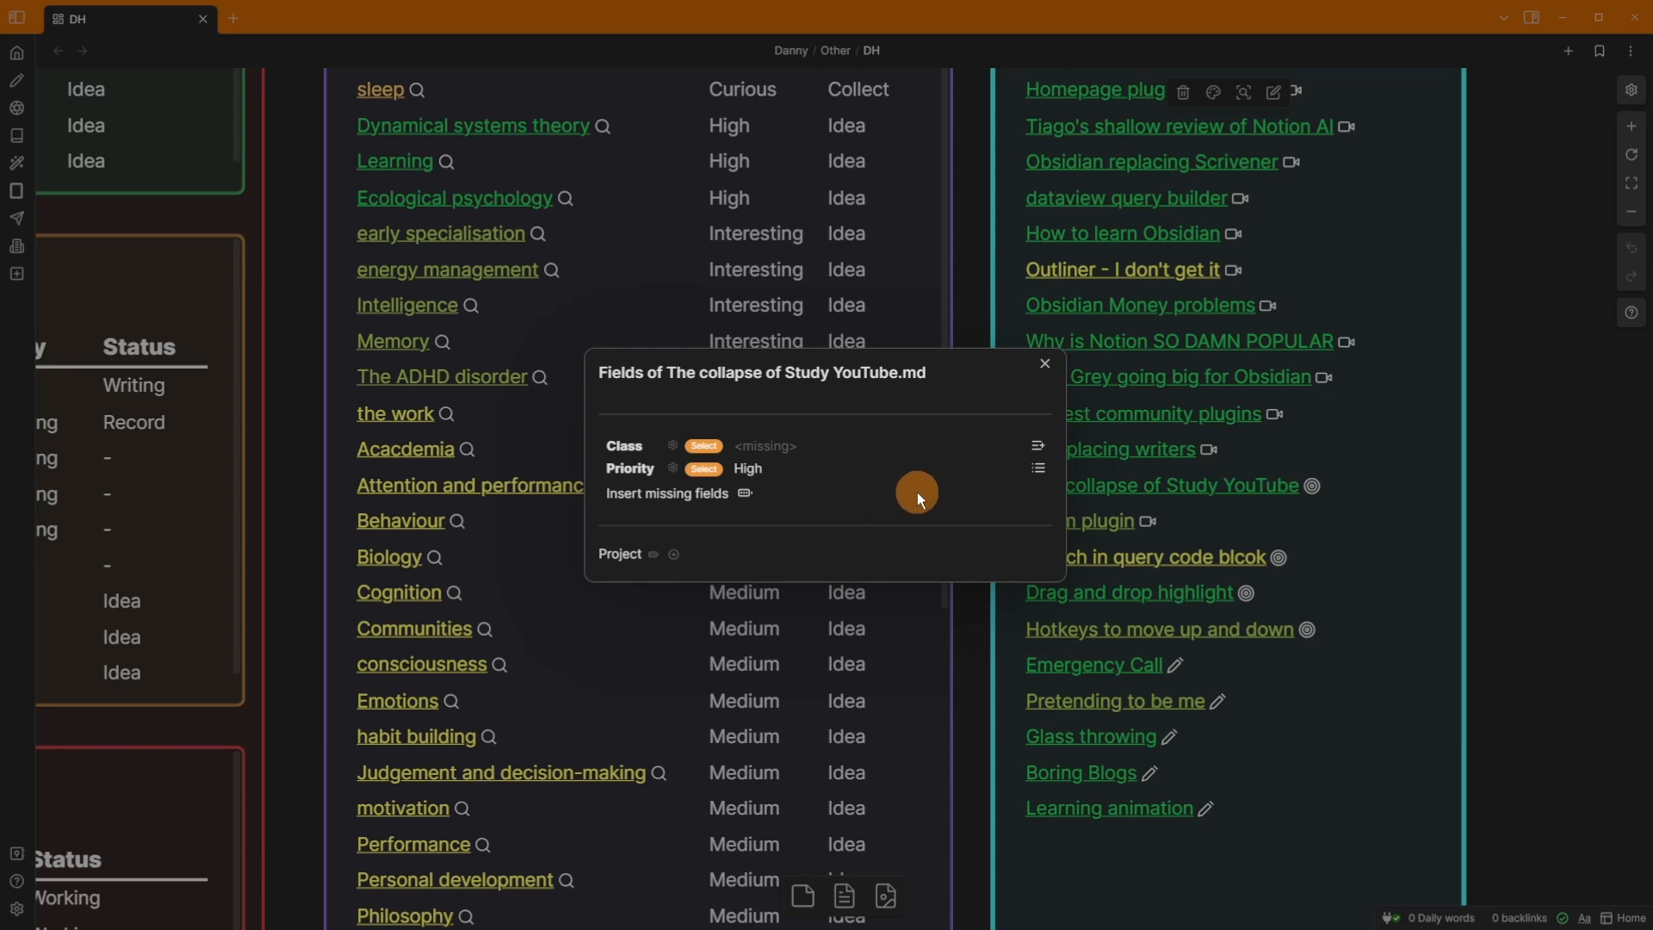
click(1369, 476)
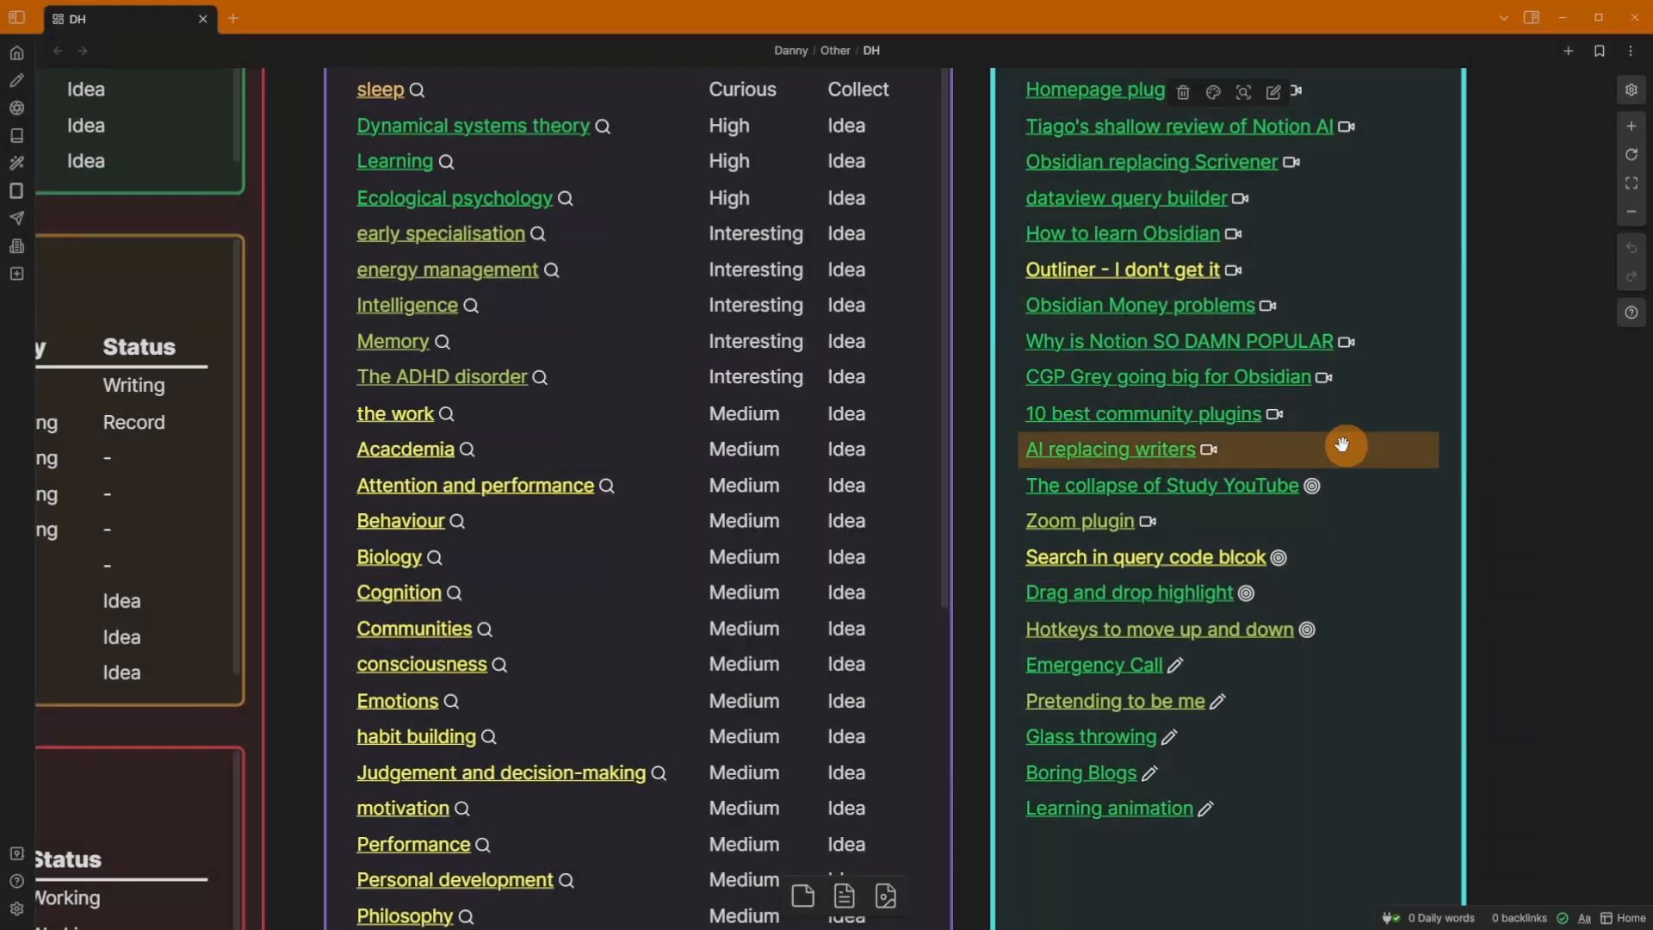
- Check the Status options in the metadata fields of the AI replacing writers and Emergency Call notes
click(1213, 449)
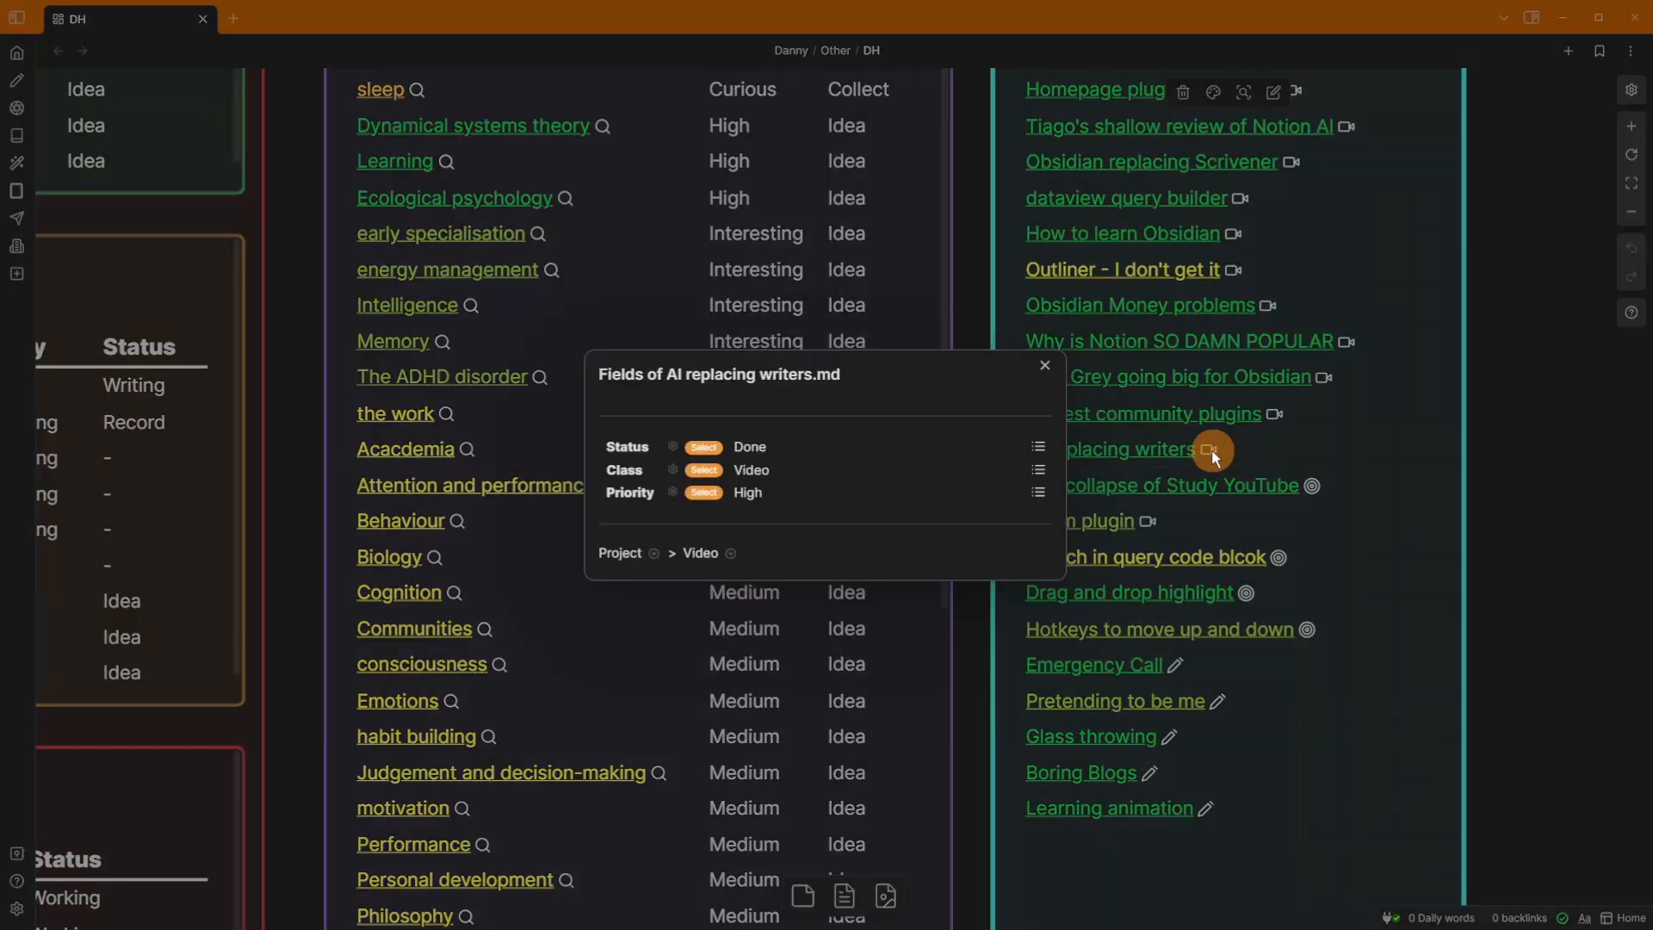
click(995, 444)
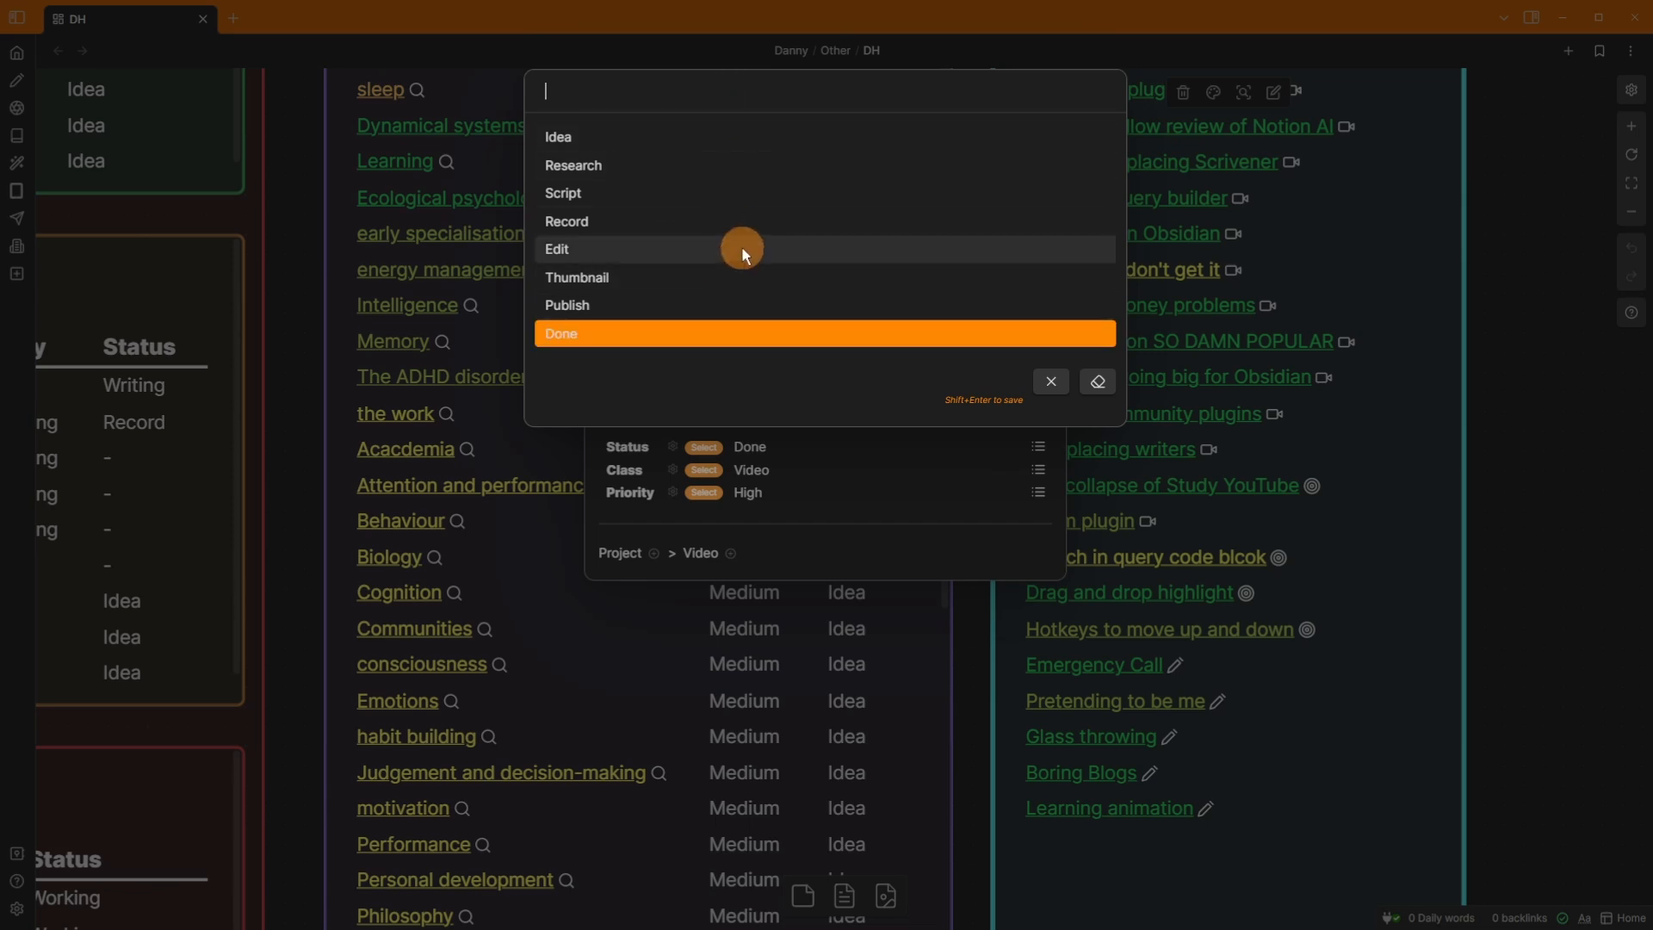
key(Escape)
click(1176, 664)
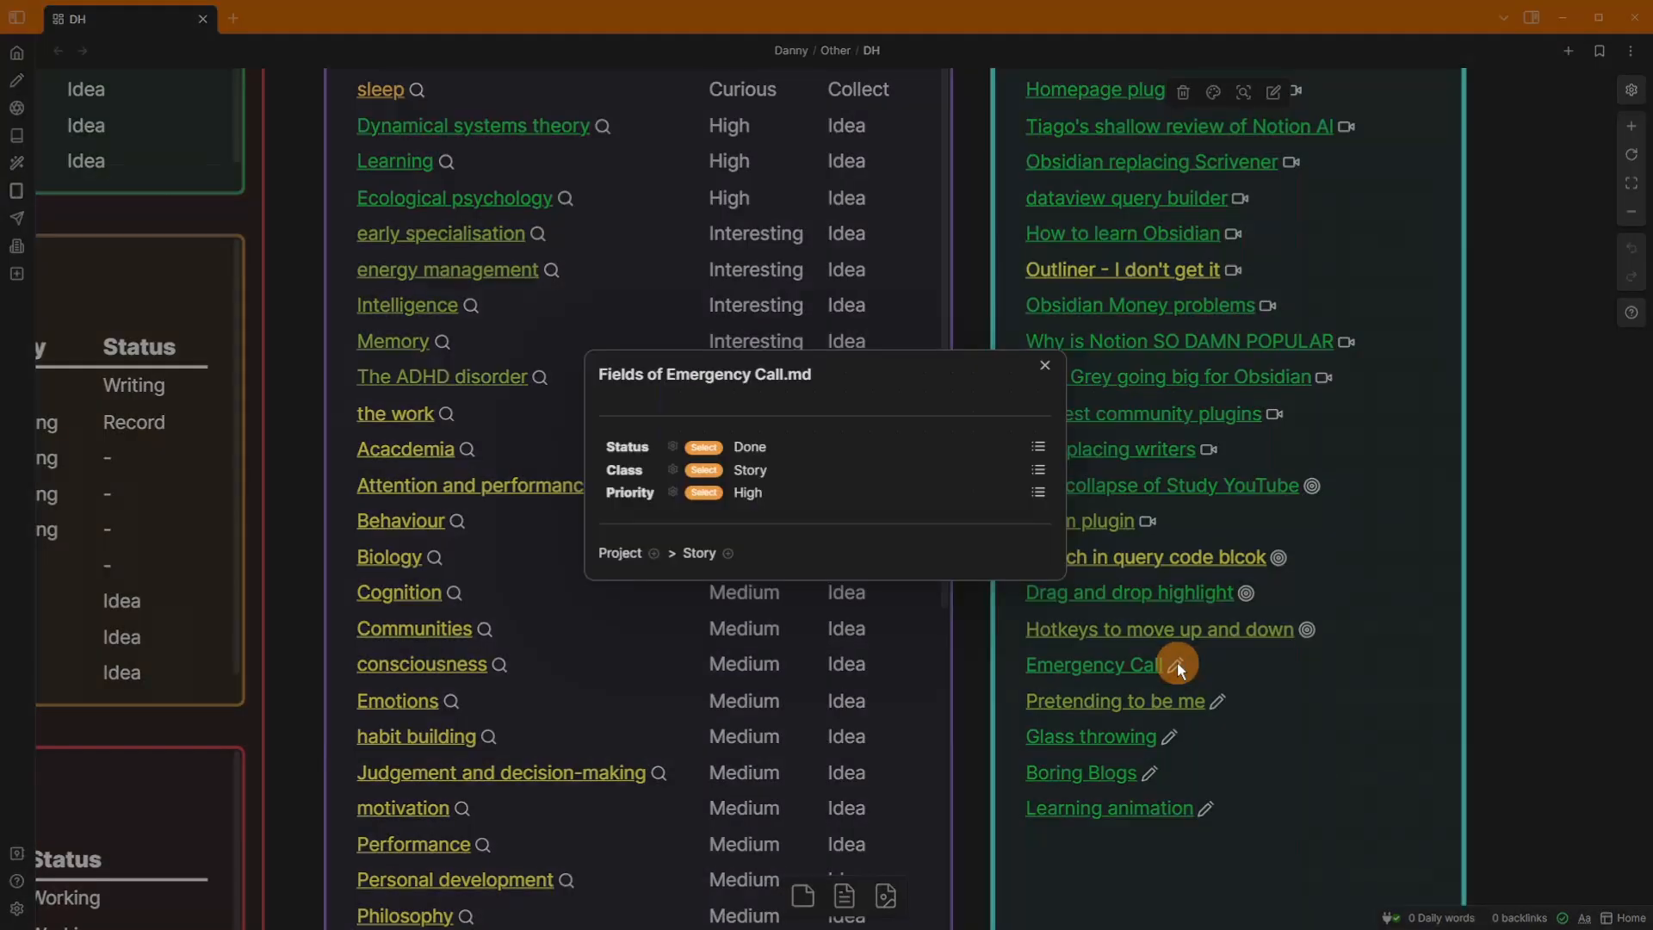
click(1038, 445)
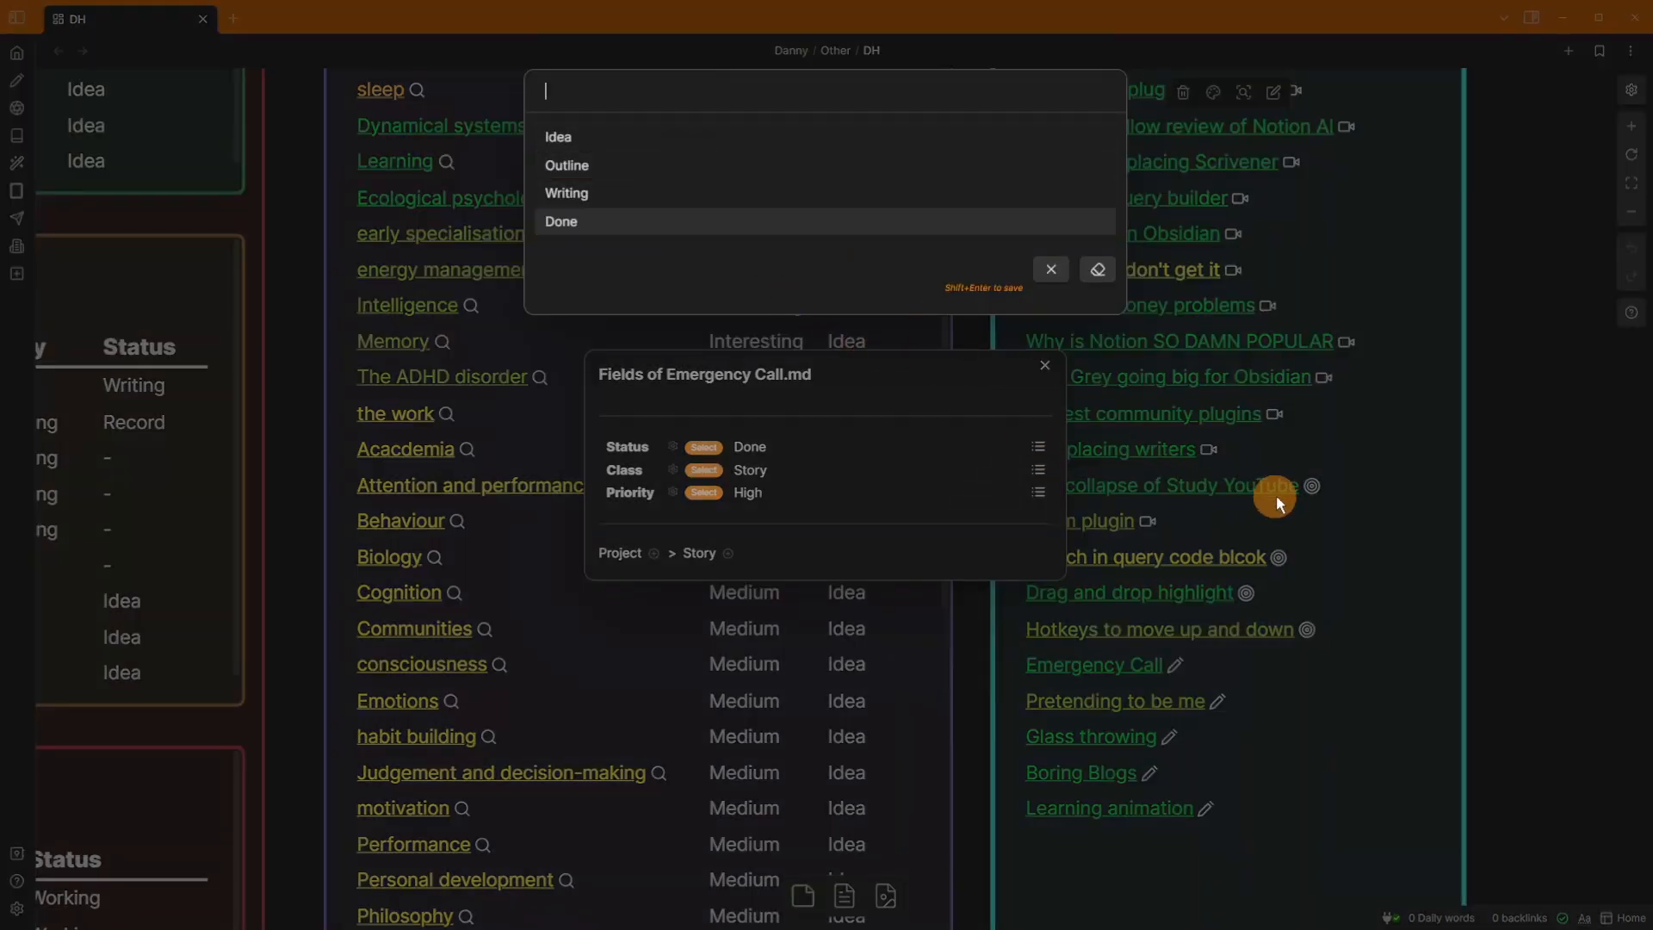
click(1505, 474)
click(1505, 473)
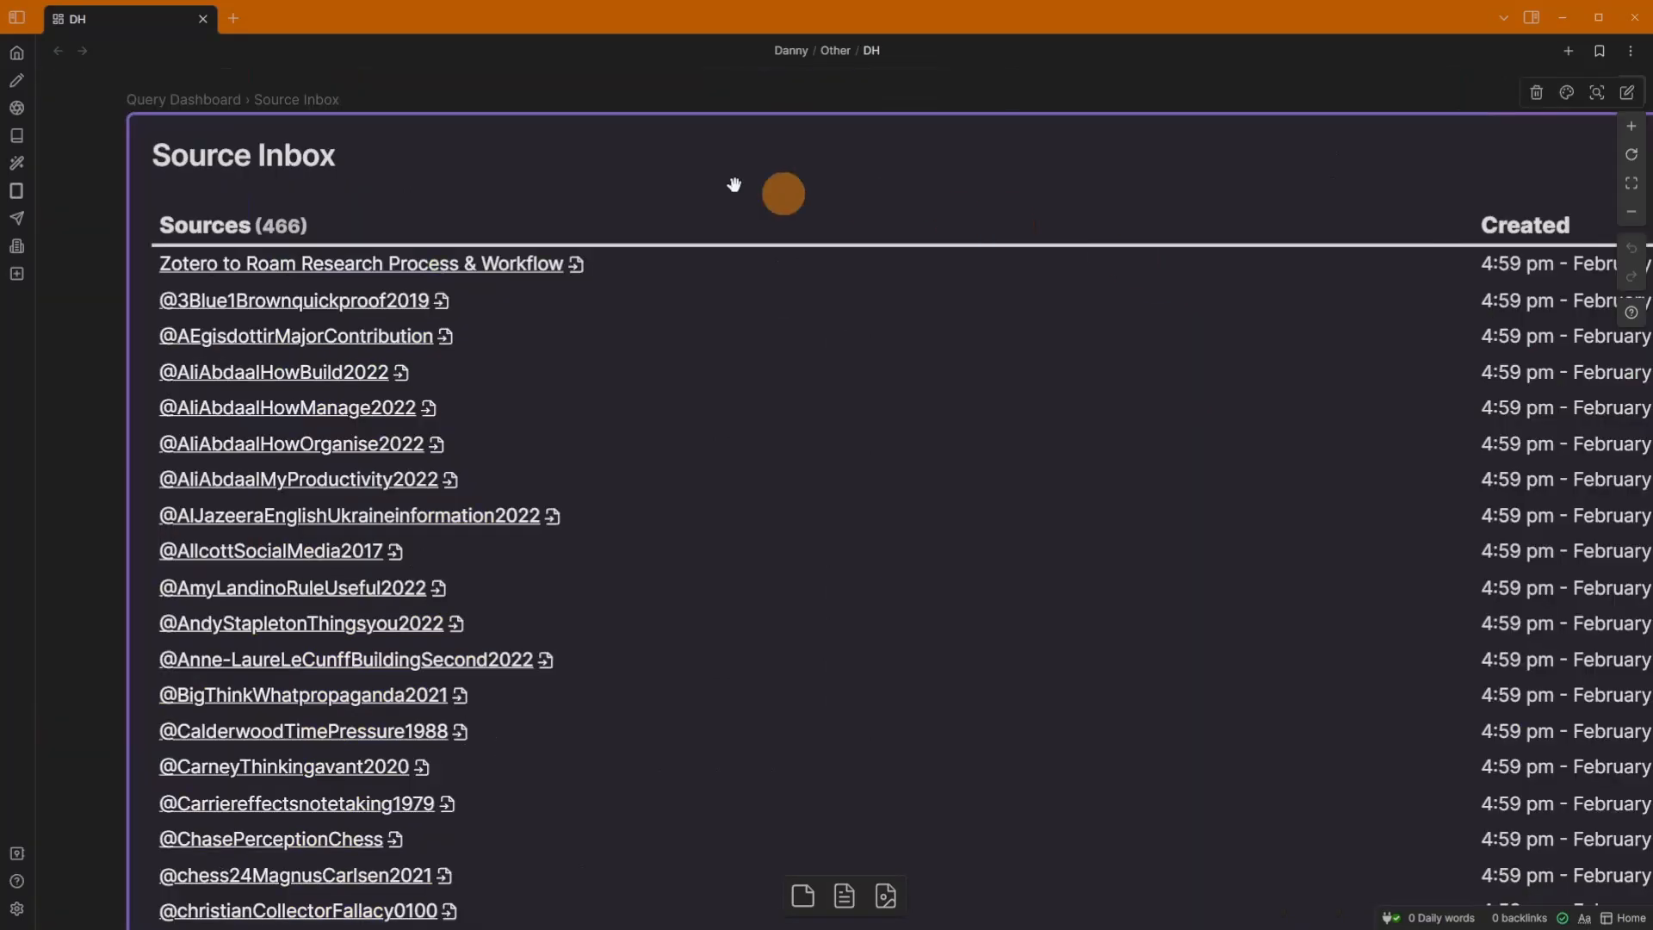
- Preview the Zotero to Roam Research Process & Workflow note from the Source Inbox card
click(265, 269)
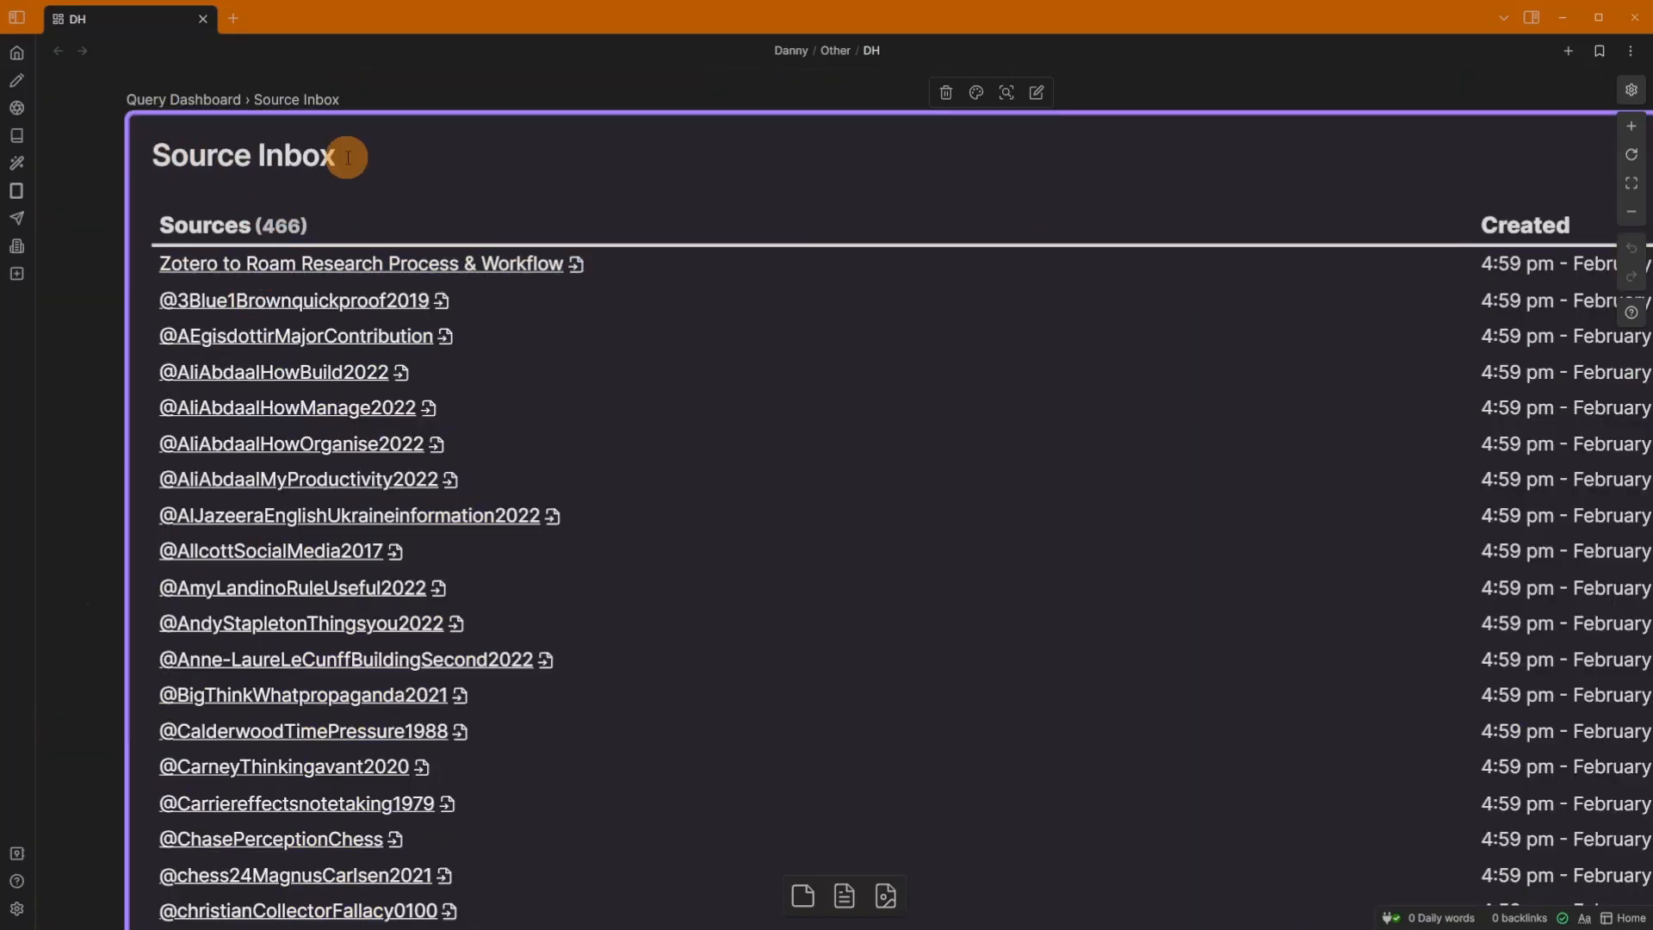
mouse_move(303, 268)
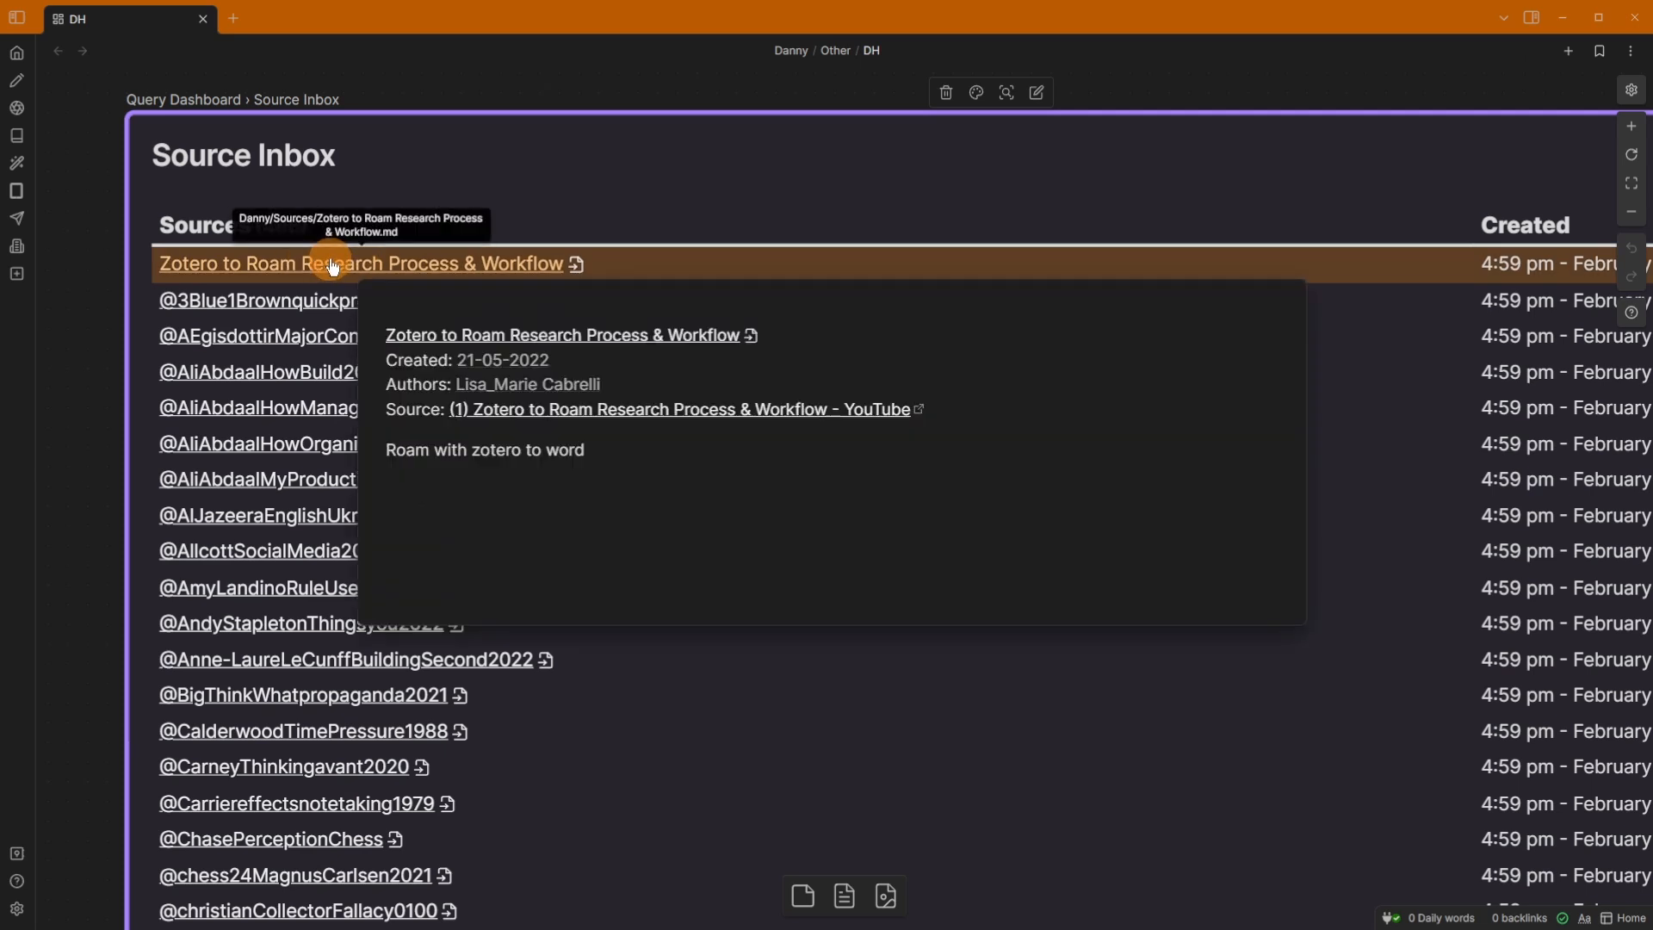
scroll(388, 301, down, 2)
- Show the vault's files, view the contents of the Projects folder and collapse it again
click(435, 328)
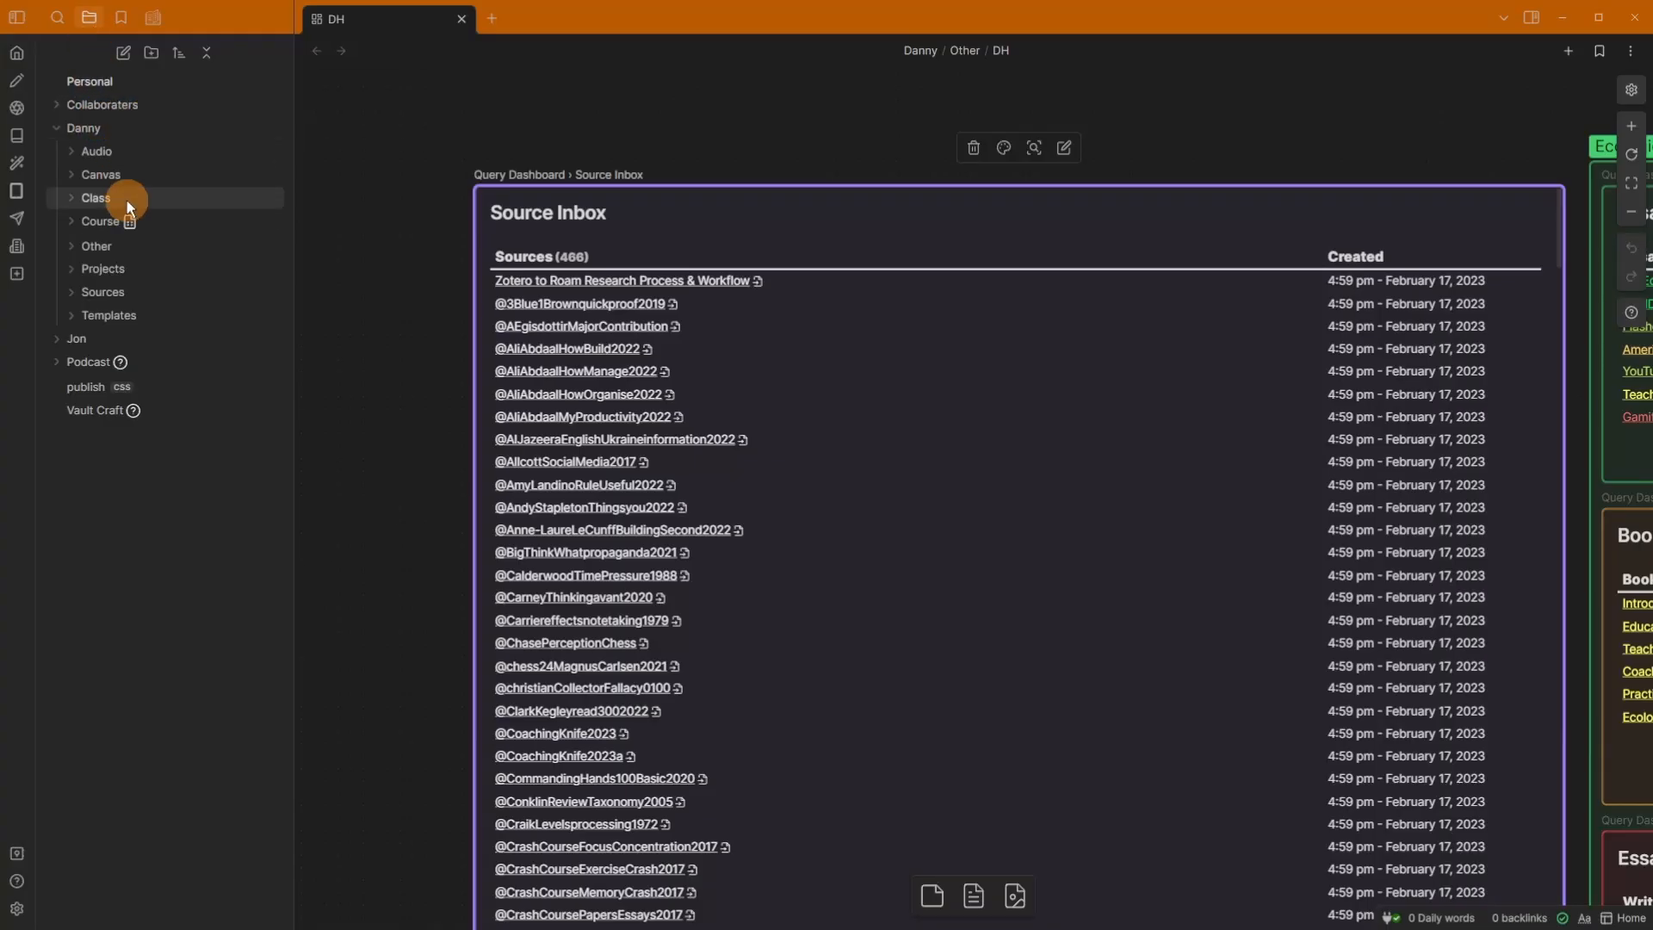
click(124, 267)
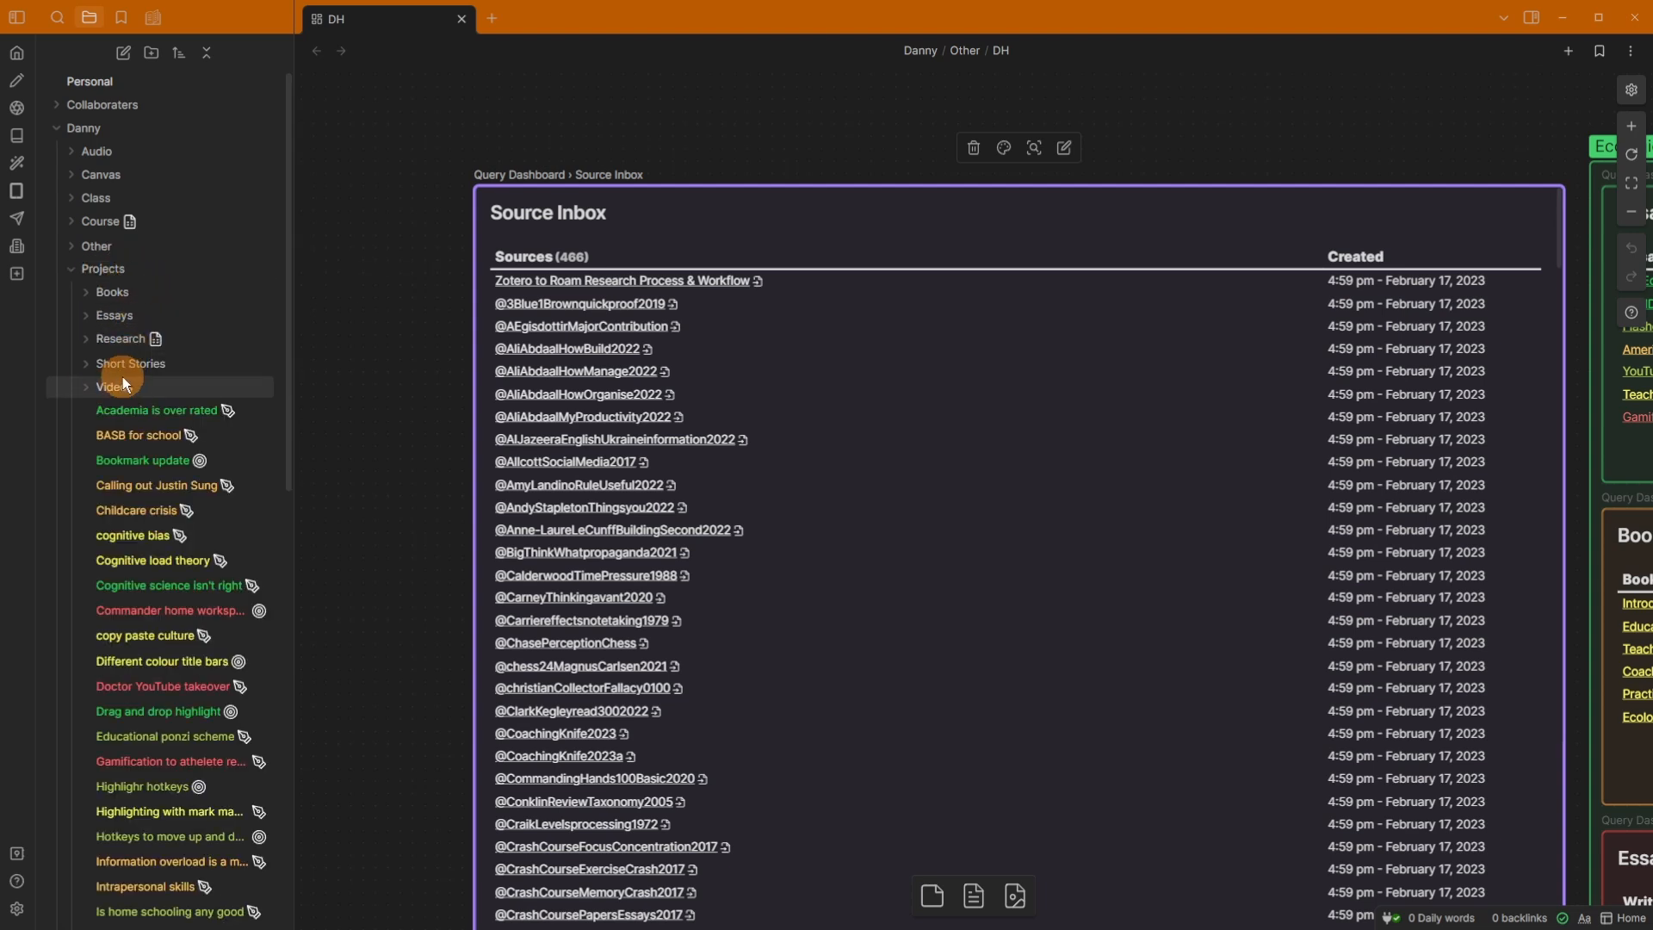
click(129, 268)
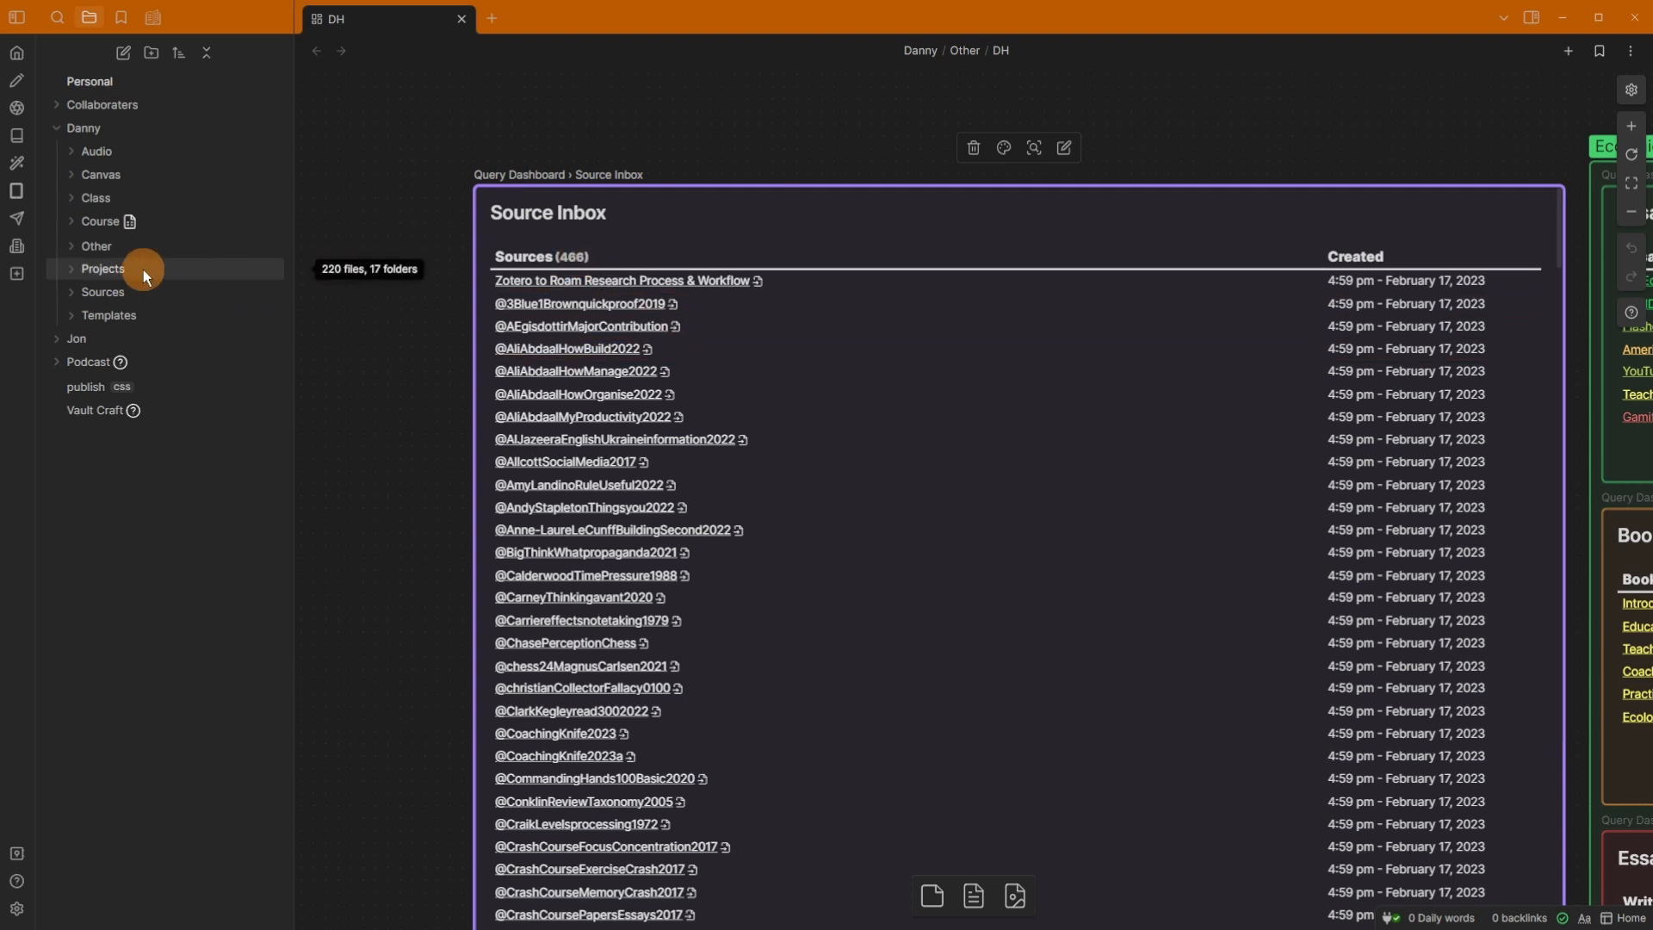
mouse_move(568, 308)
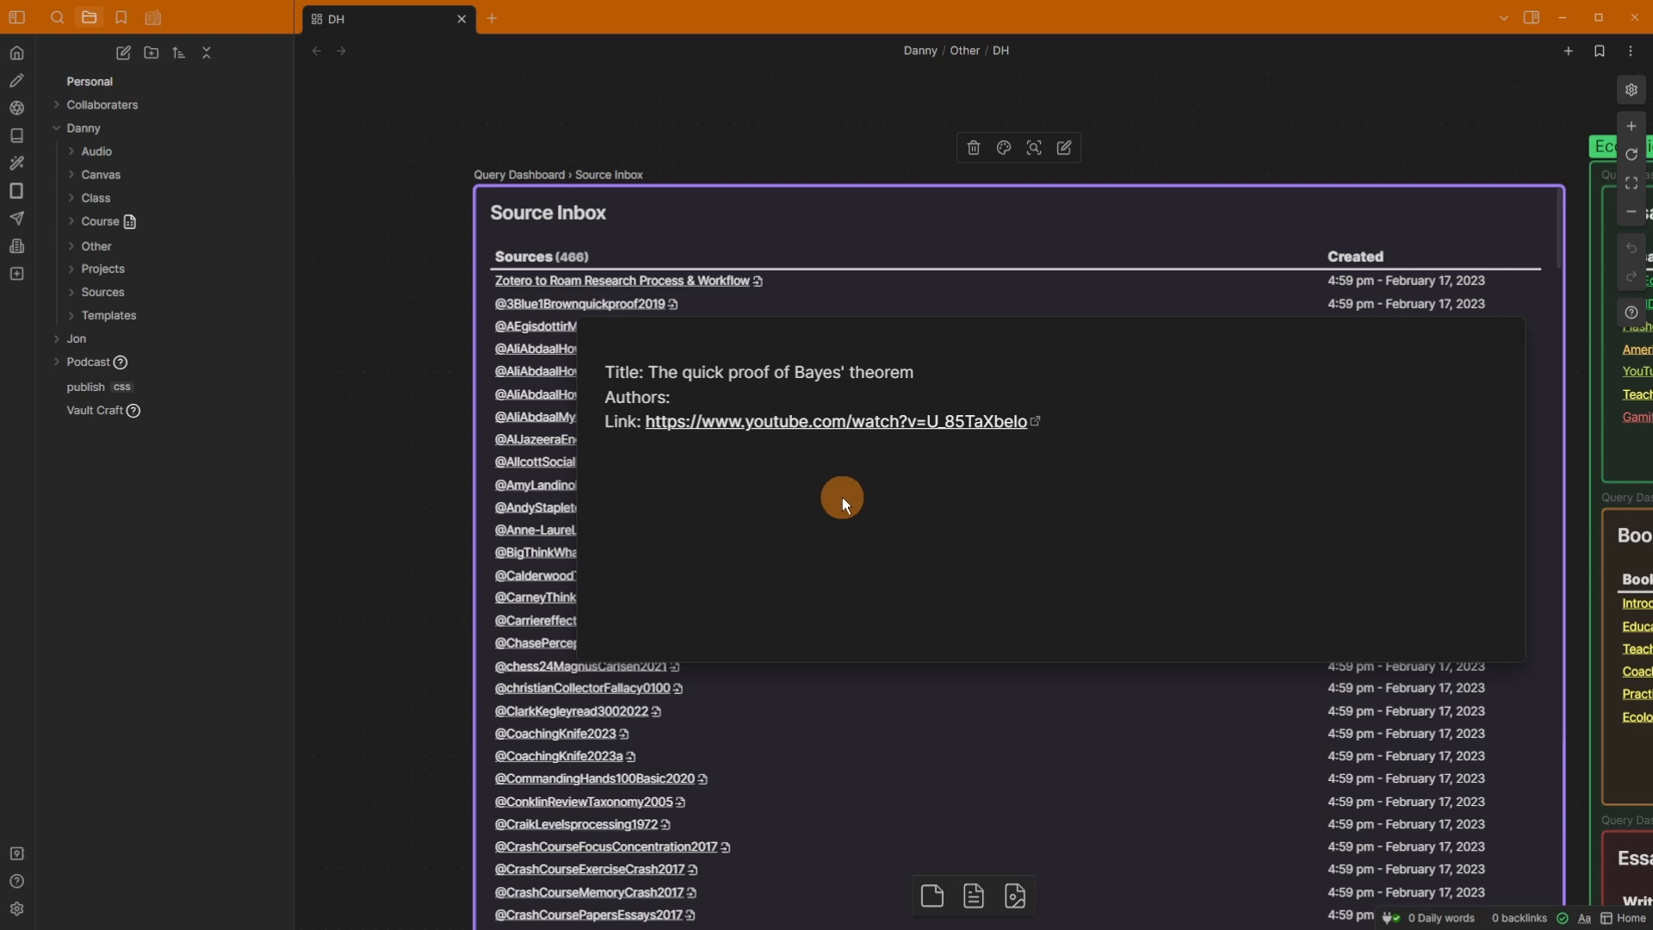
scroll(668, 539, down, 12)
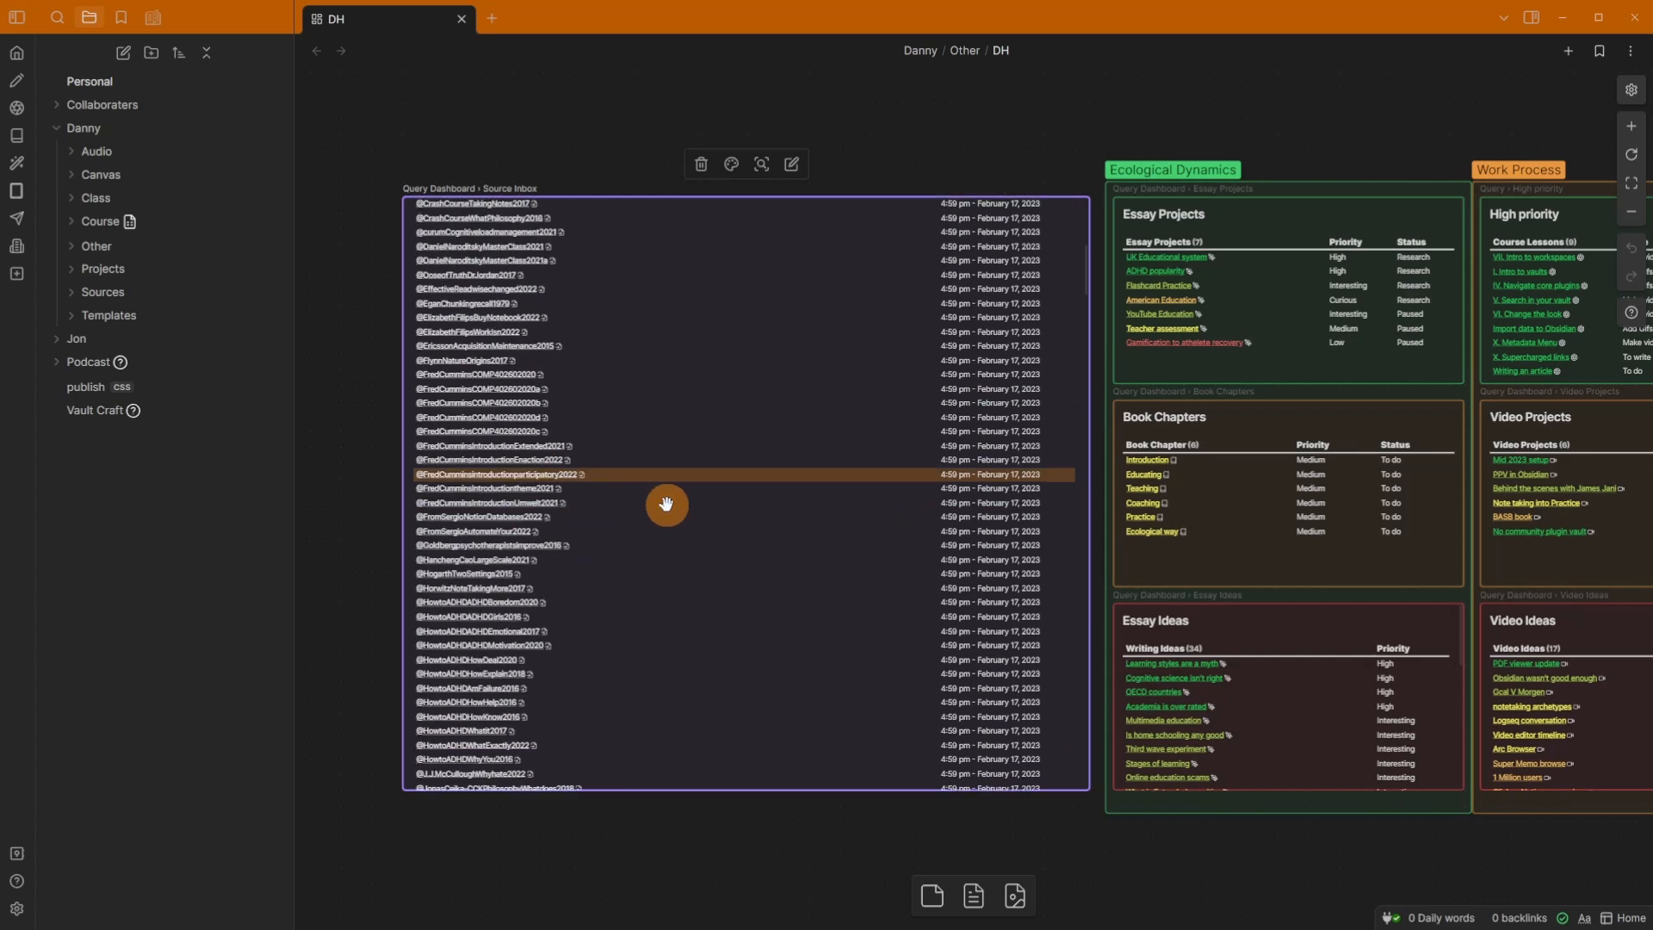
scroll(666, 505, up, 15)
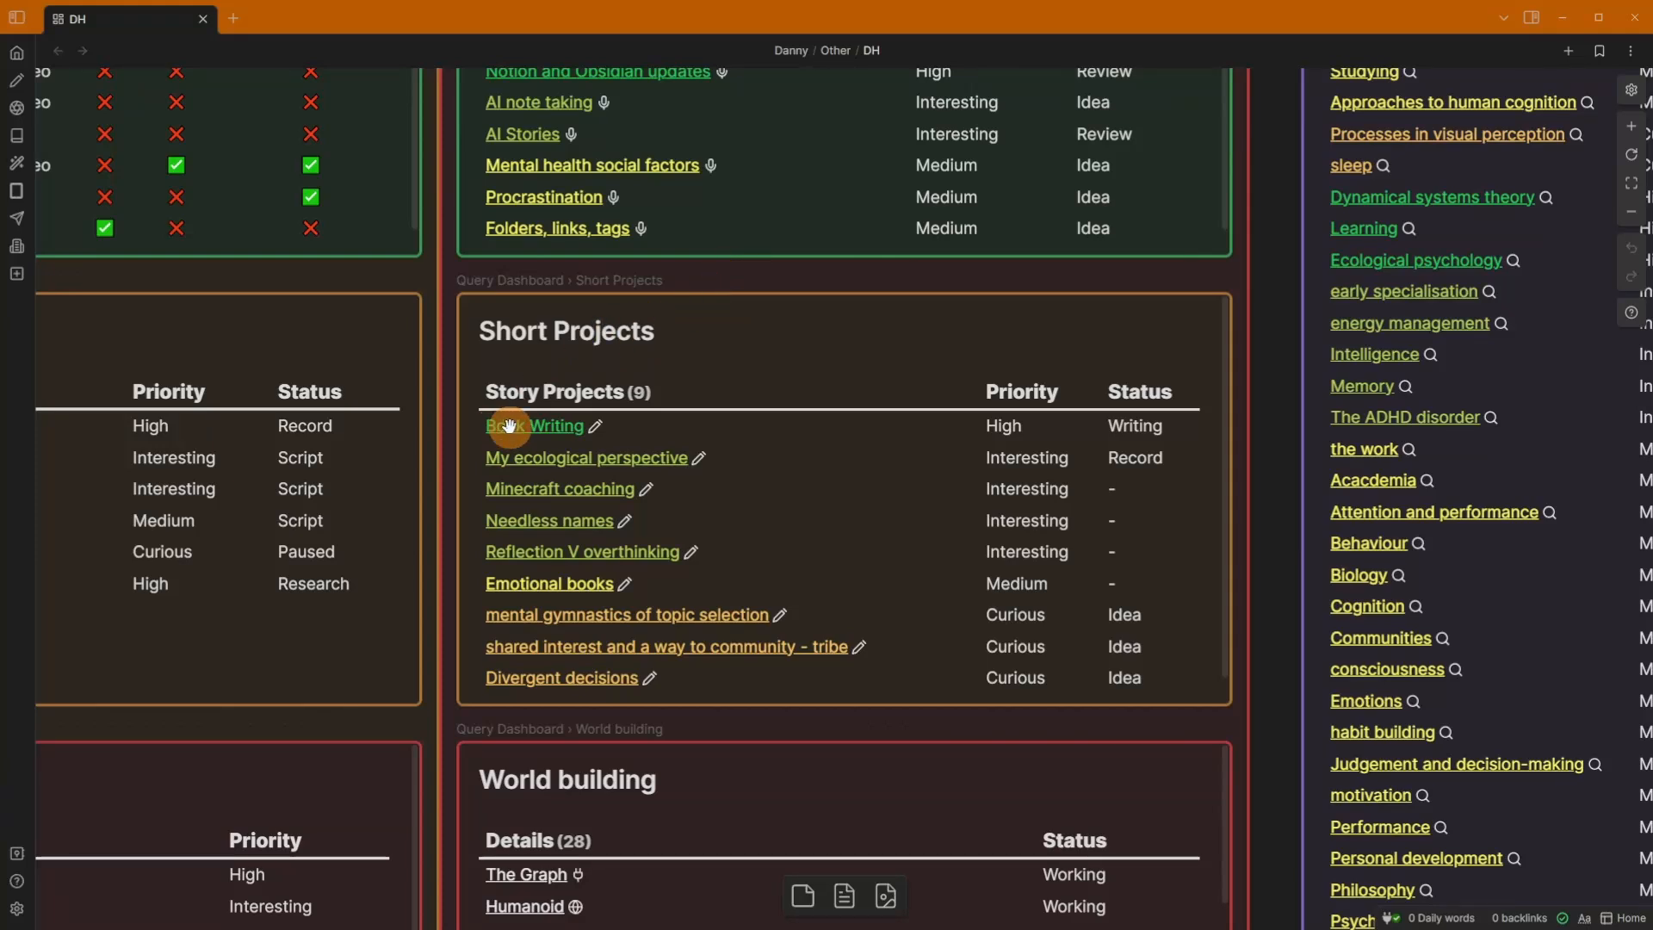
- Examine the priority-coloured links in the Short Projects card and the lower-priority entries in the Essay Ideas card
click(479, 420)
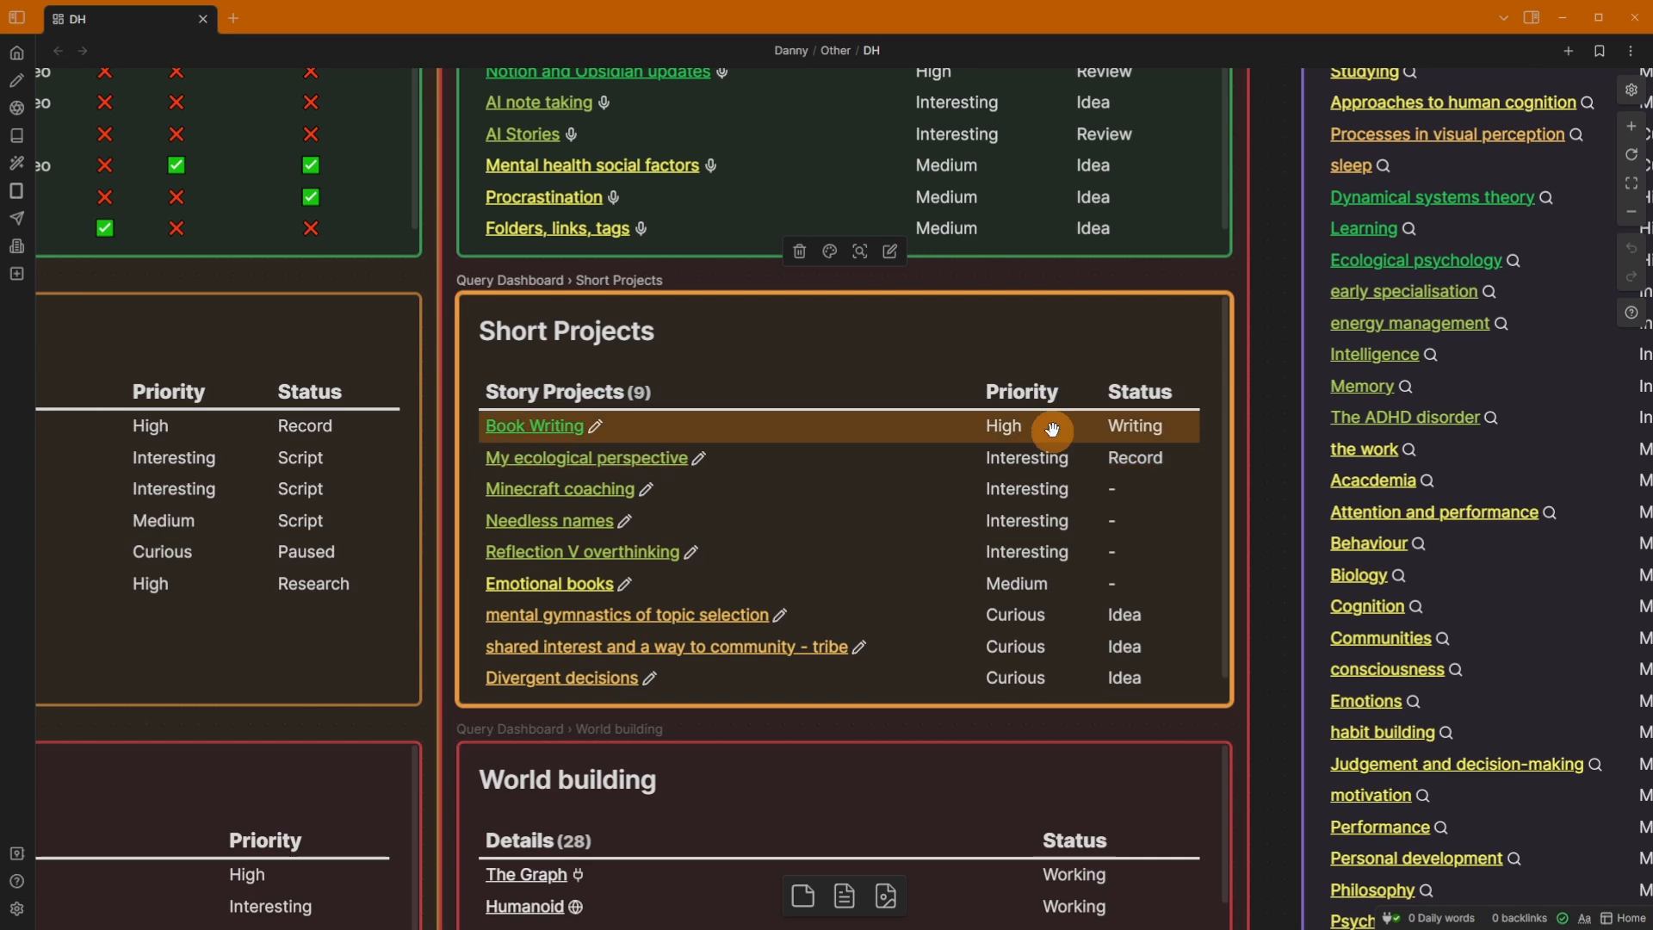
mouse_move(535, 425)
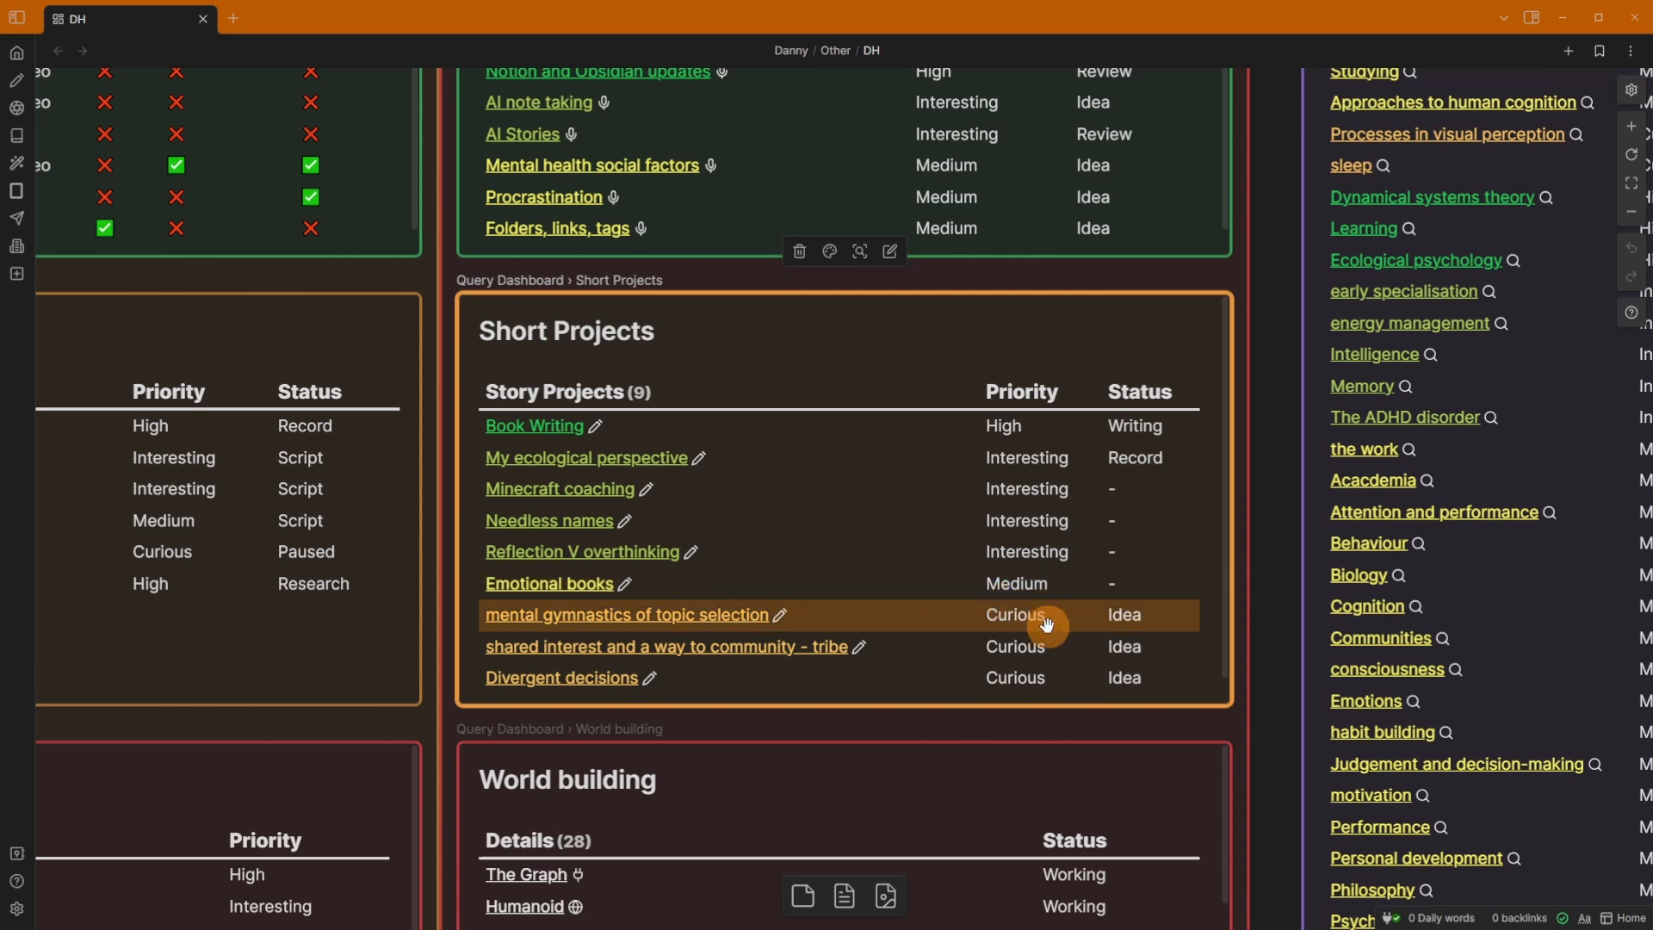
scroll(861, 689, down, 5)
scroll(465, 594, up, 3)
drag(349, 556, 1344, 445)
drag(711, 646, 1168, 479)
scroll(617, 526, down, 5)
- Review the Status and Priority link selectors in the Supercharged Links settings and compare them with the Podcast card's links
click(483, 748)
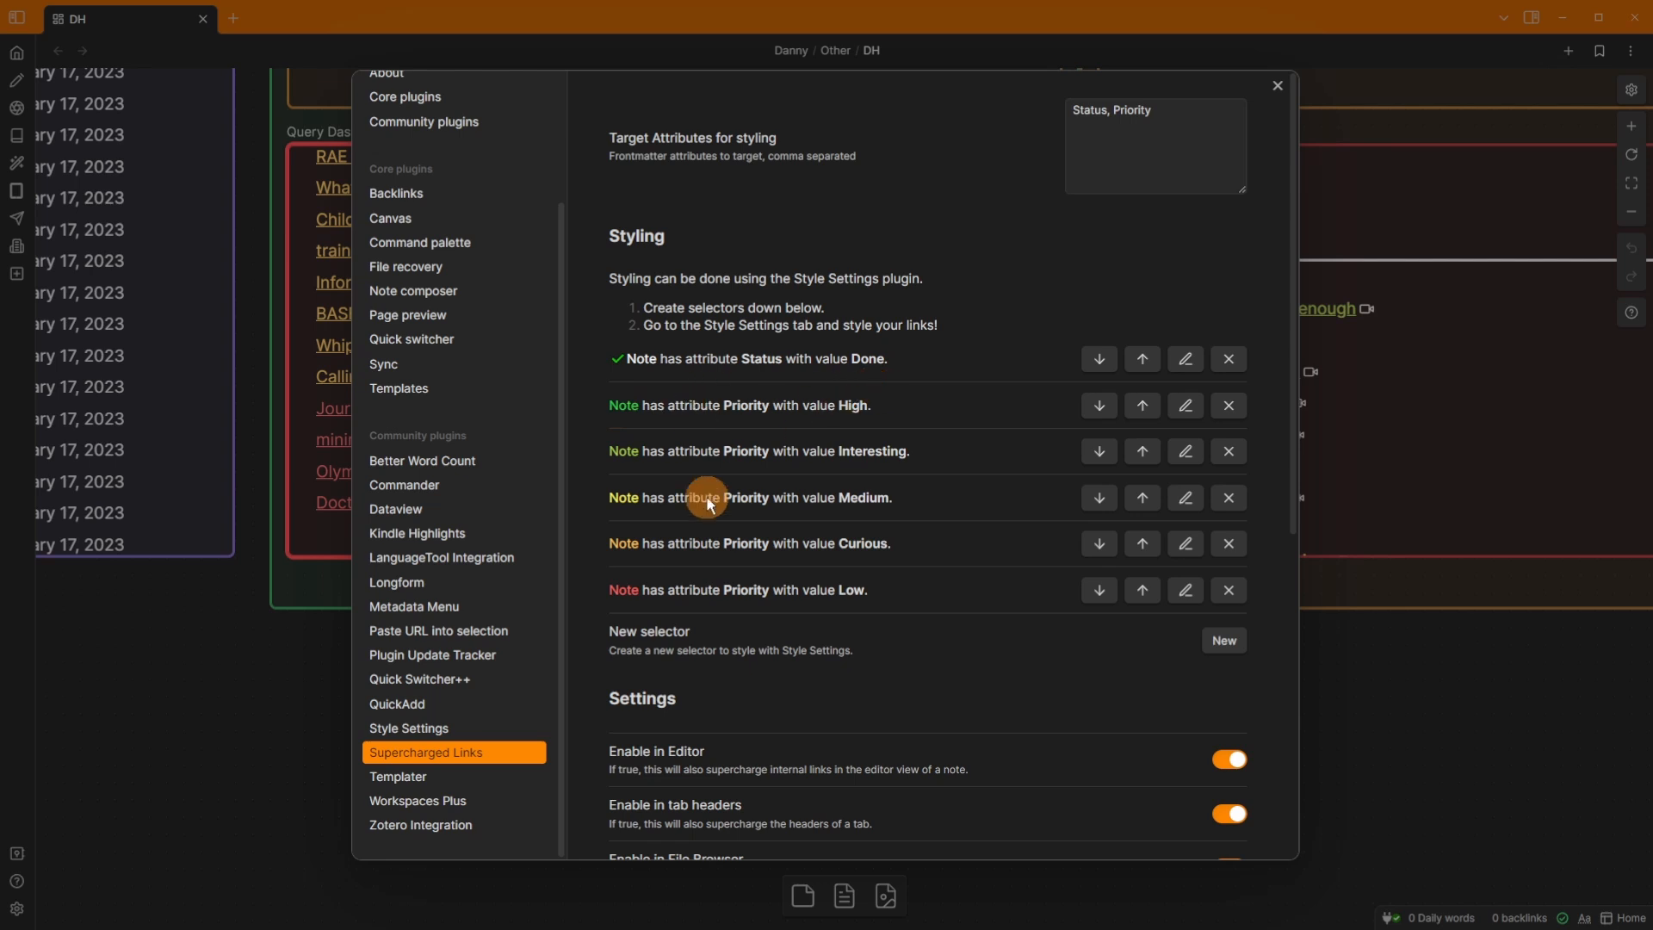
click(1138, 110)
click(714, 368)
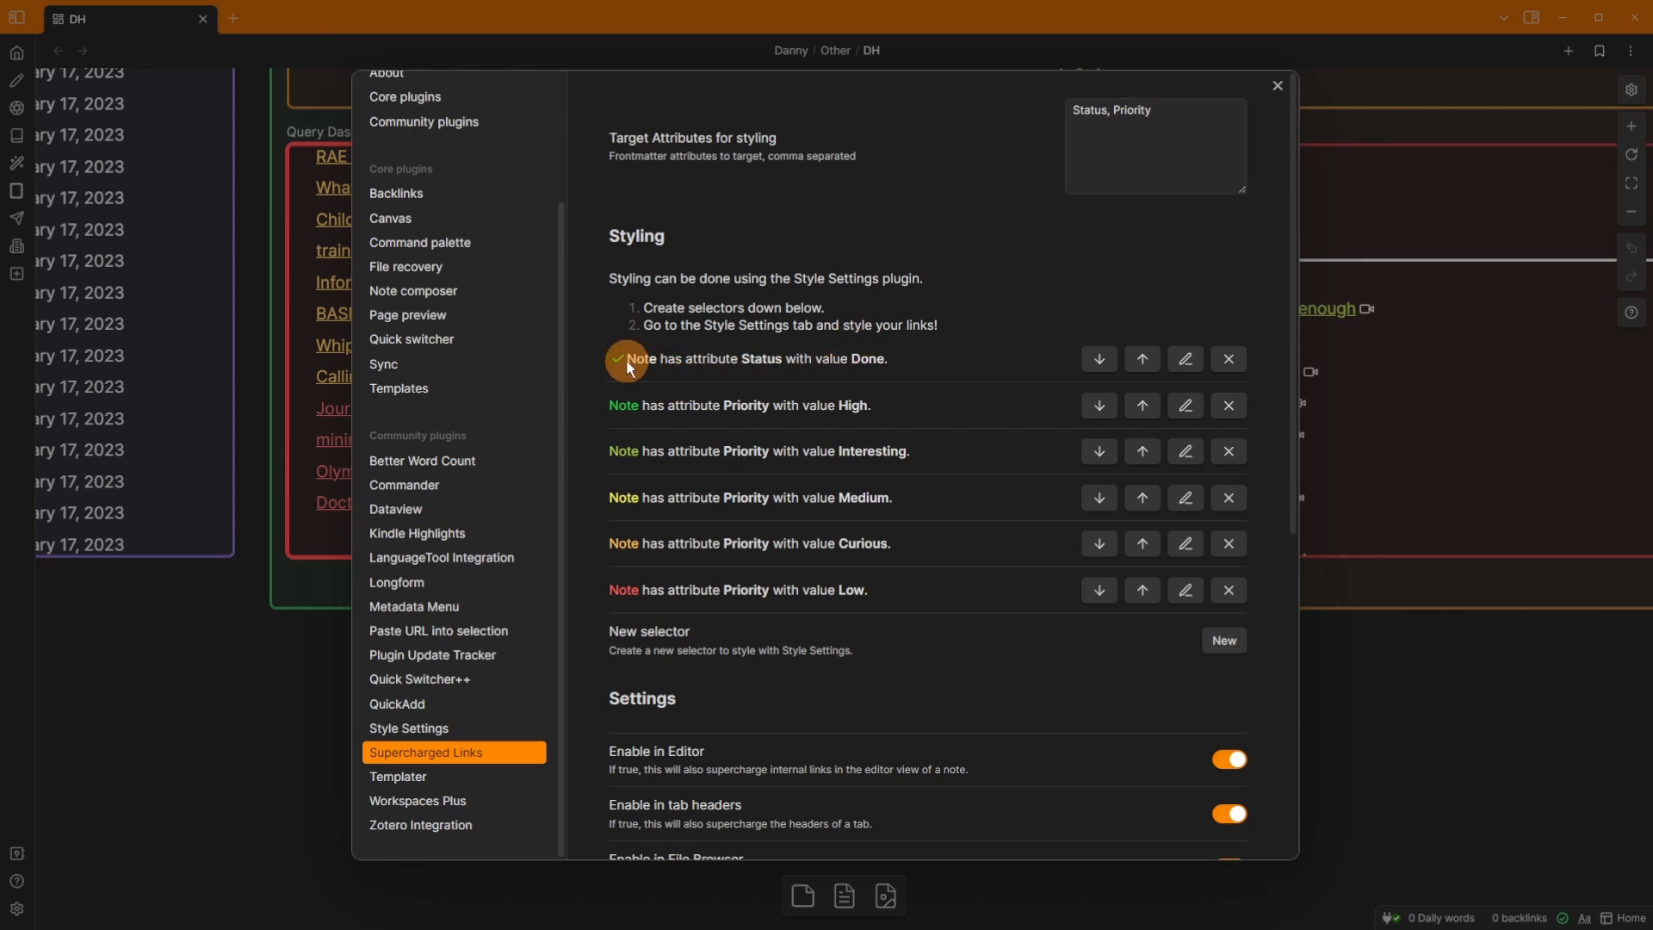
click(1277, 86)
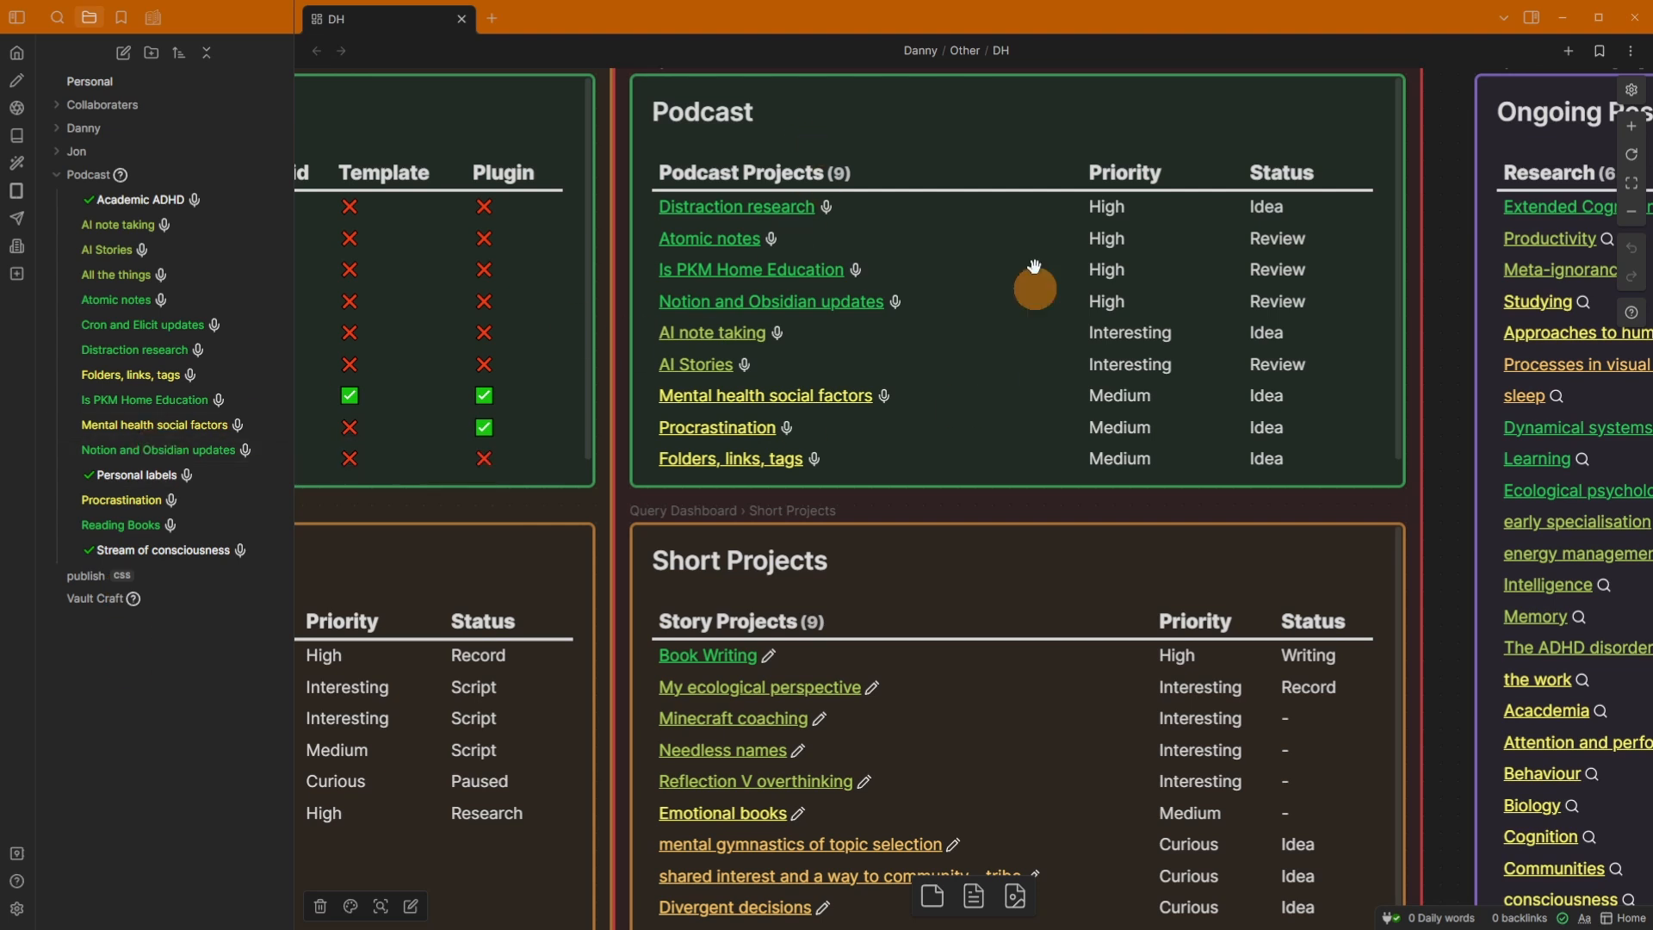
click(1110, 219)
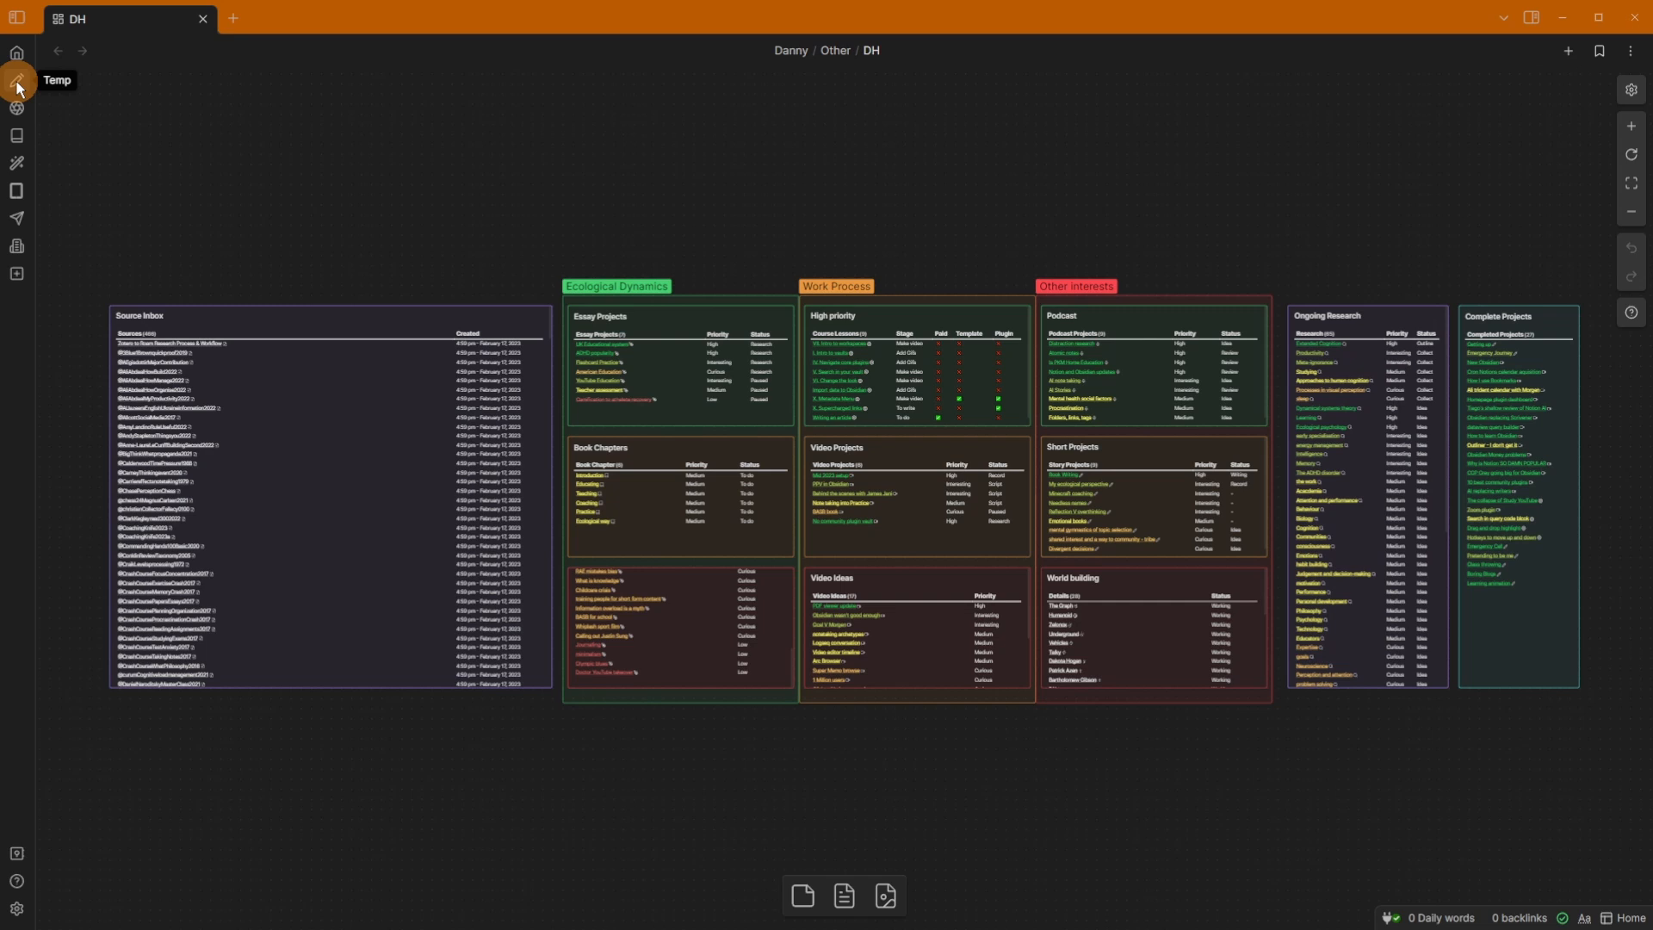
- Load the Temp workspace and bring Draft 2 of the UK Educational system note into view in the second pane
click(17, 84)
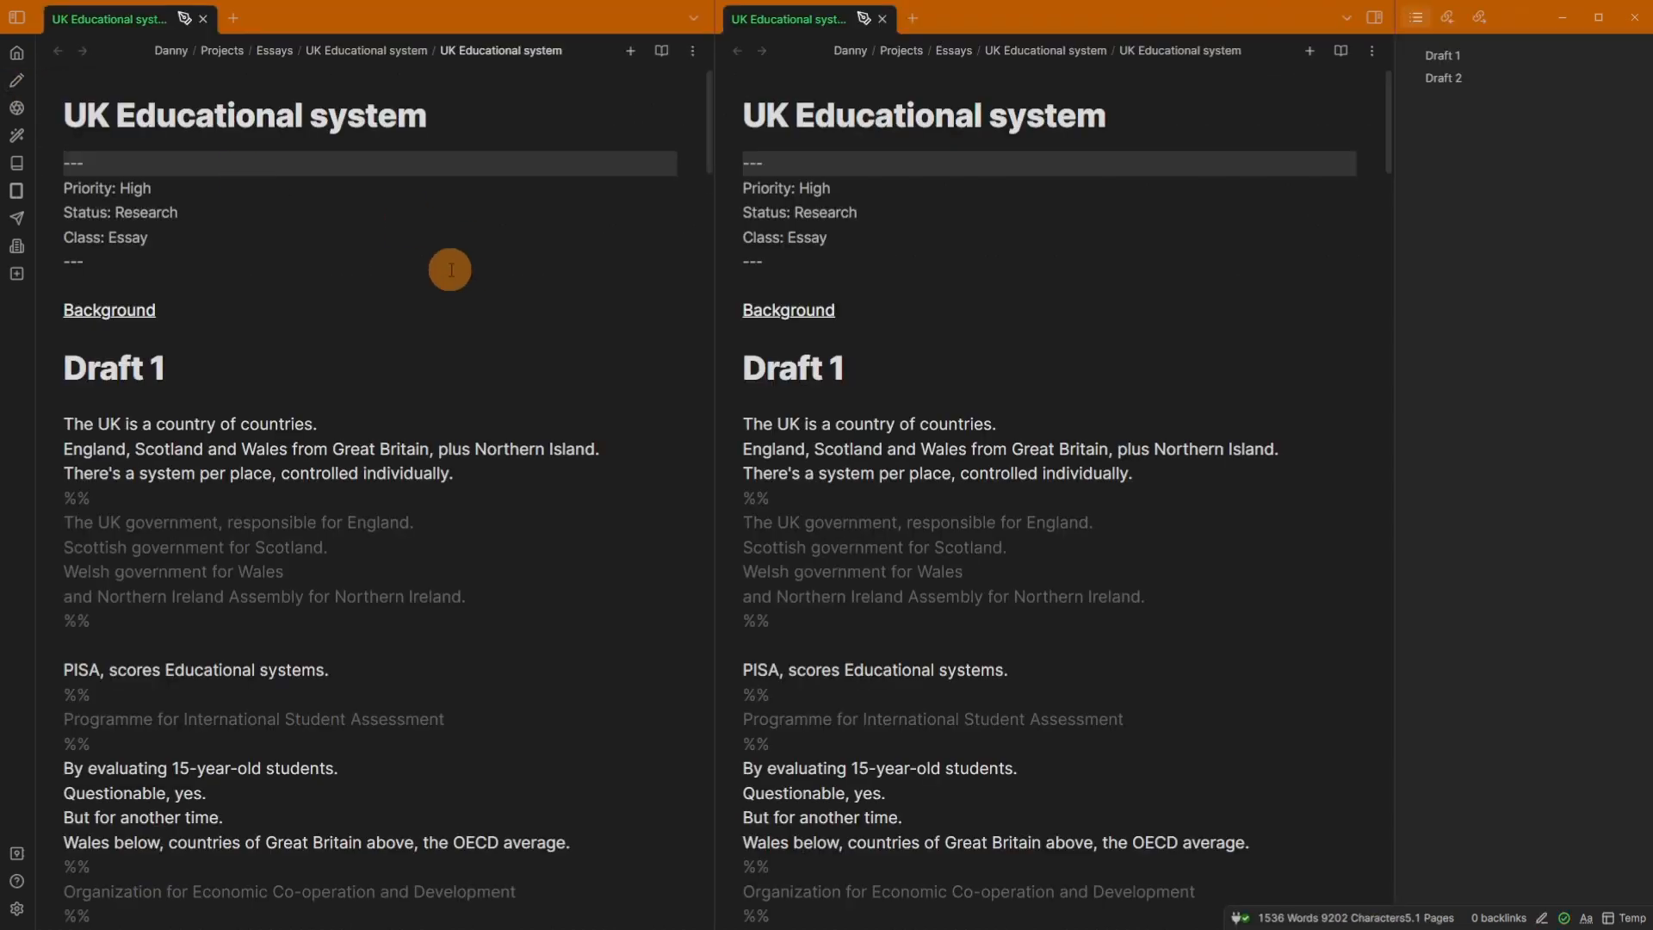
scroll(948, 203, down, 9)
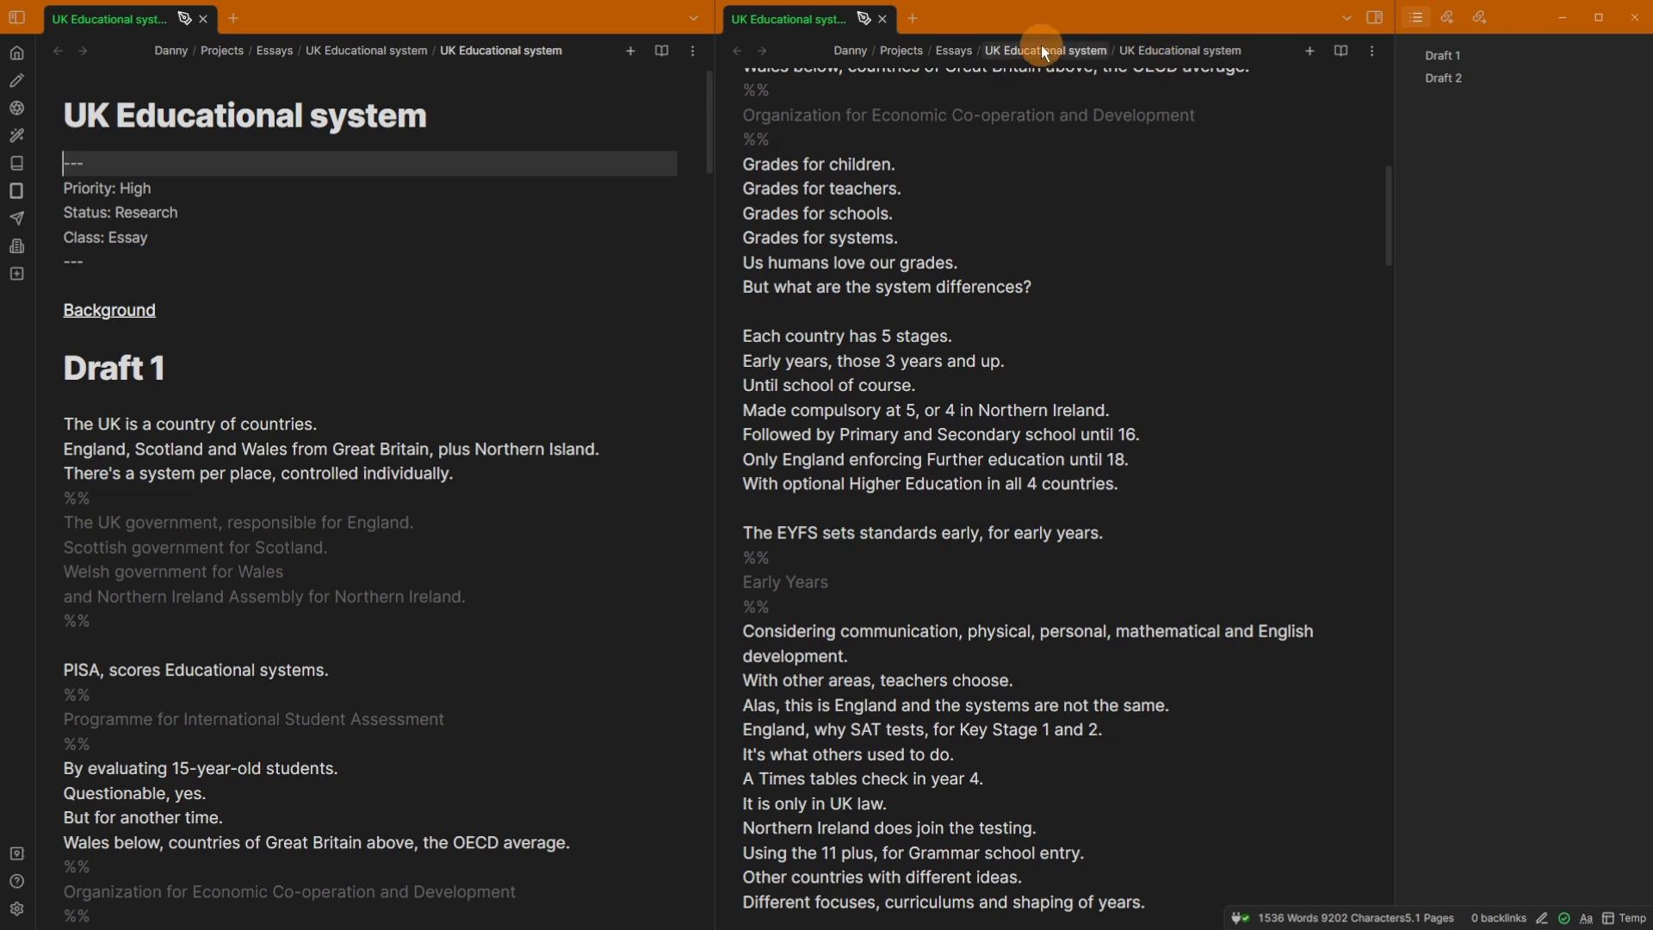
click(1443, 78)
click(225, 449)
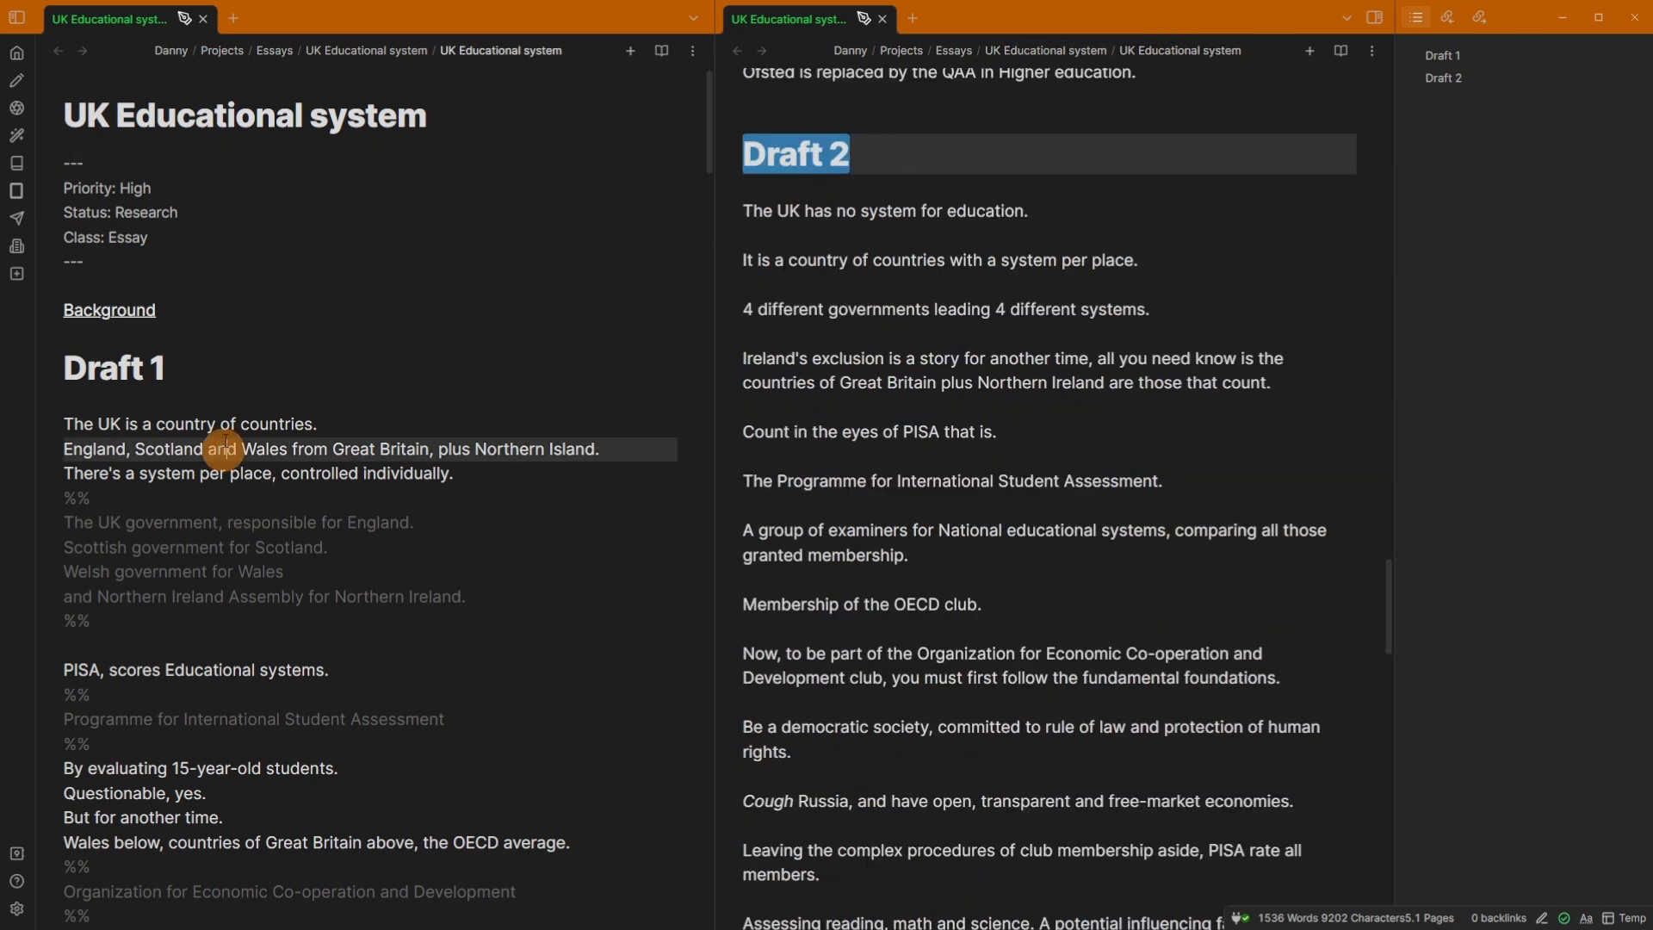
- Compare the opening lines of Draft 1 and Draft 2 of the UK Educational system note side by side
scroll(224, 449, down, 3)
click(258, 285)
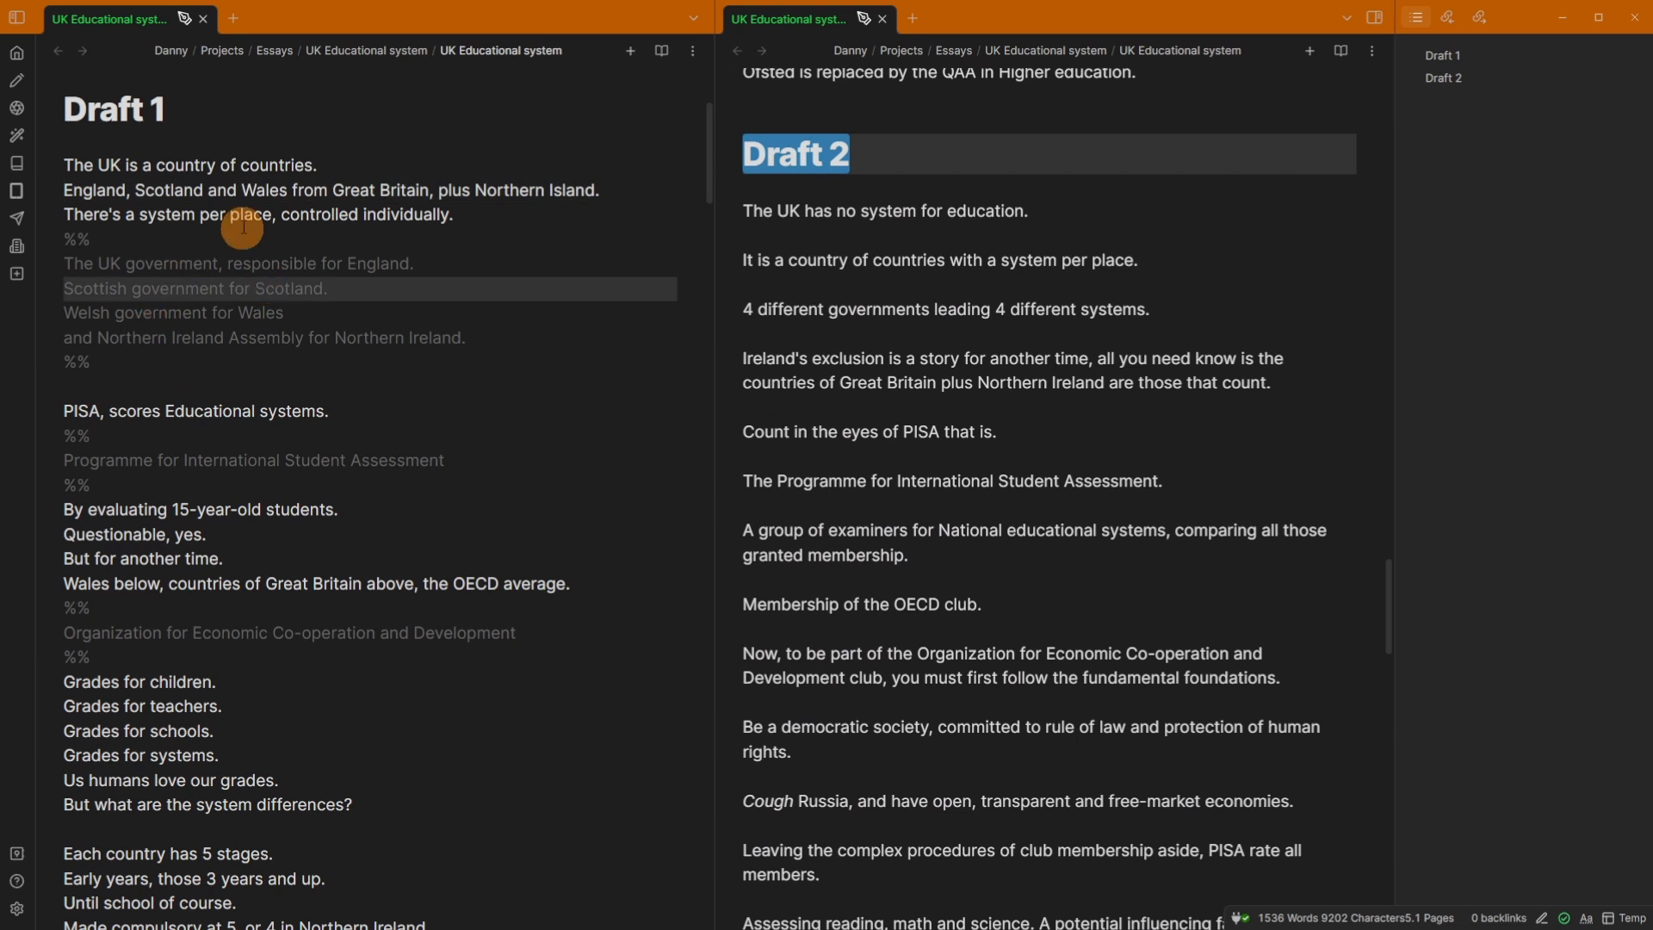
click(239, 190)
click(269, 287)
scroll(272, 292, down, 3)
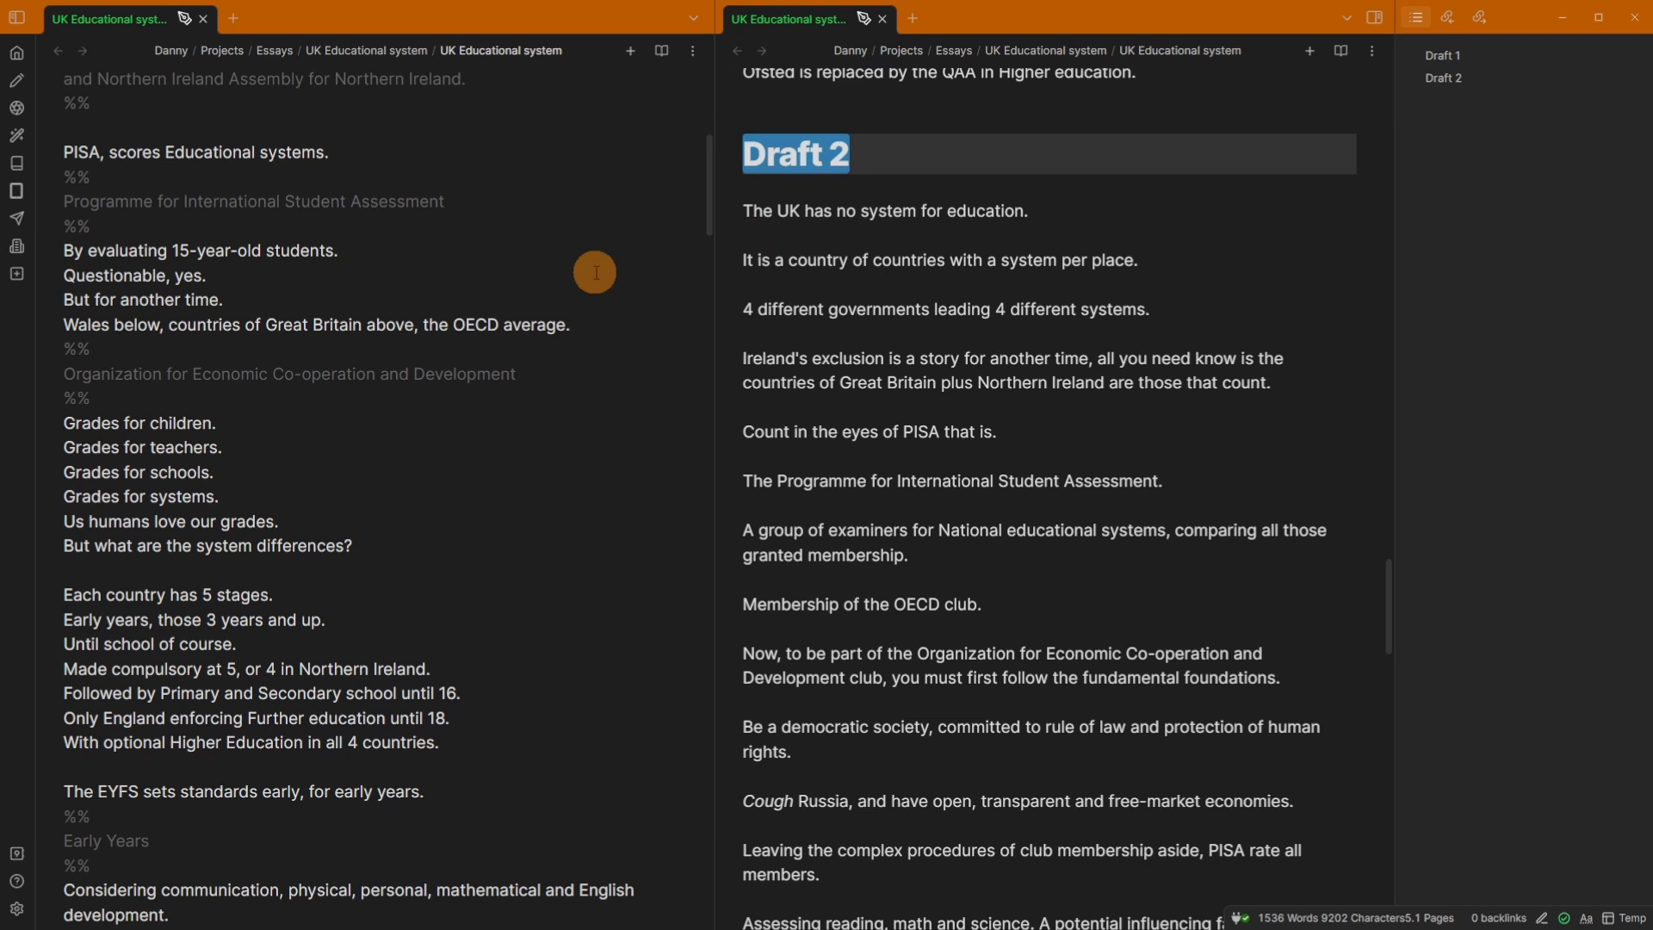
click(875, 259)
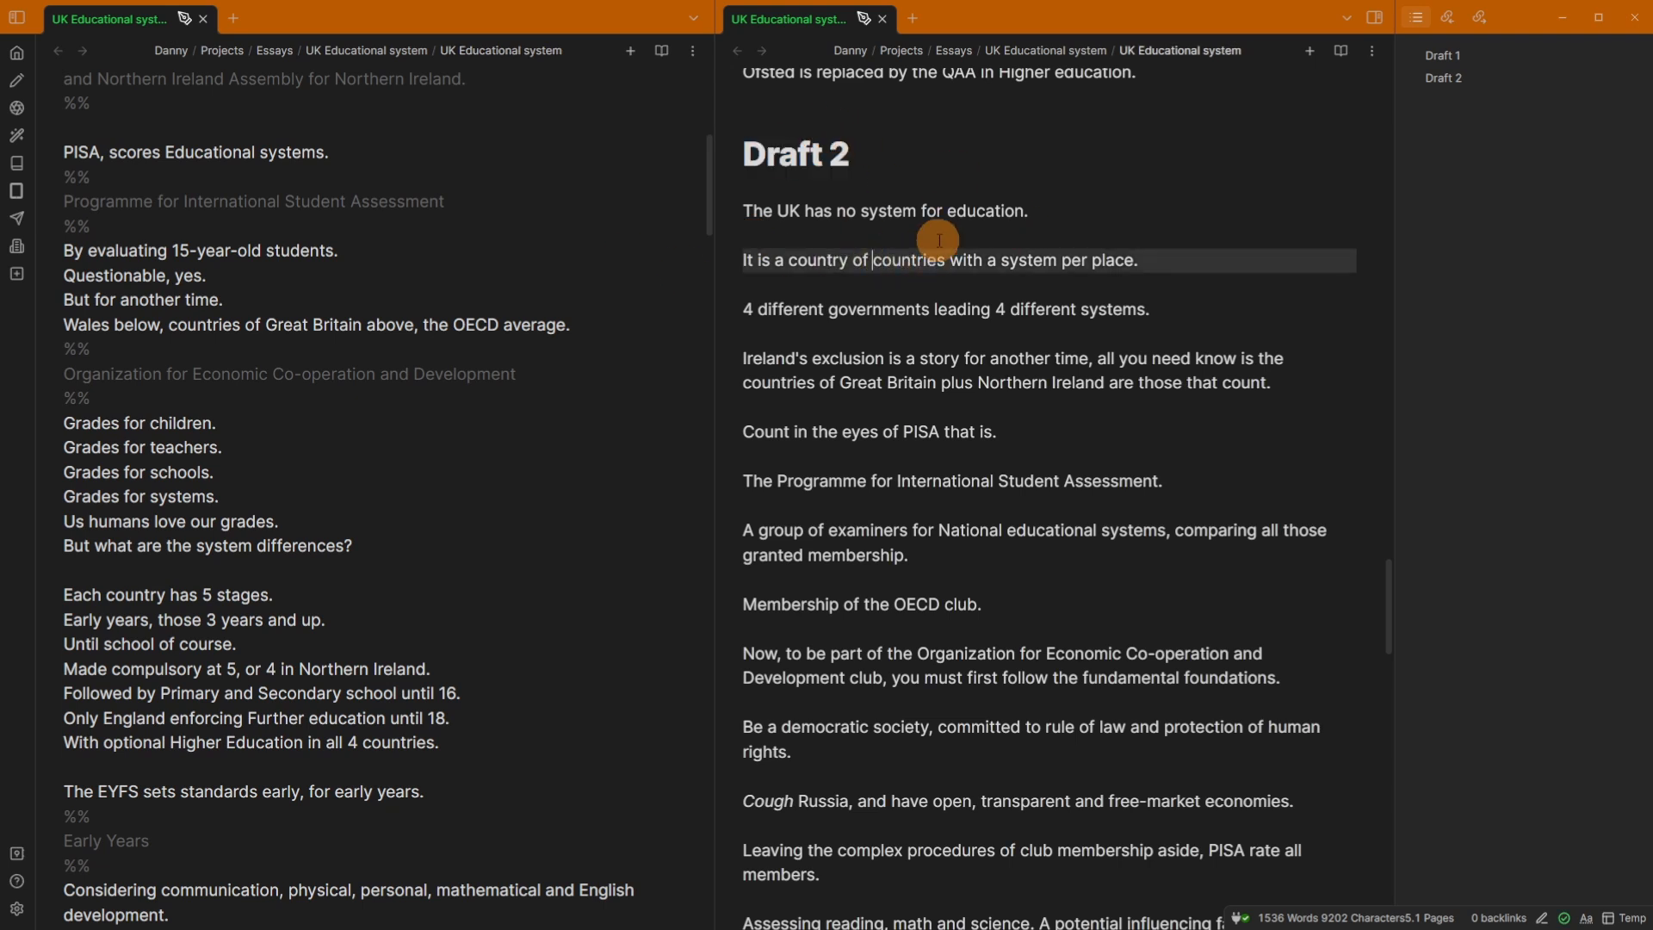
scroll(306, 199, up, 5)
click(283, 336)
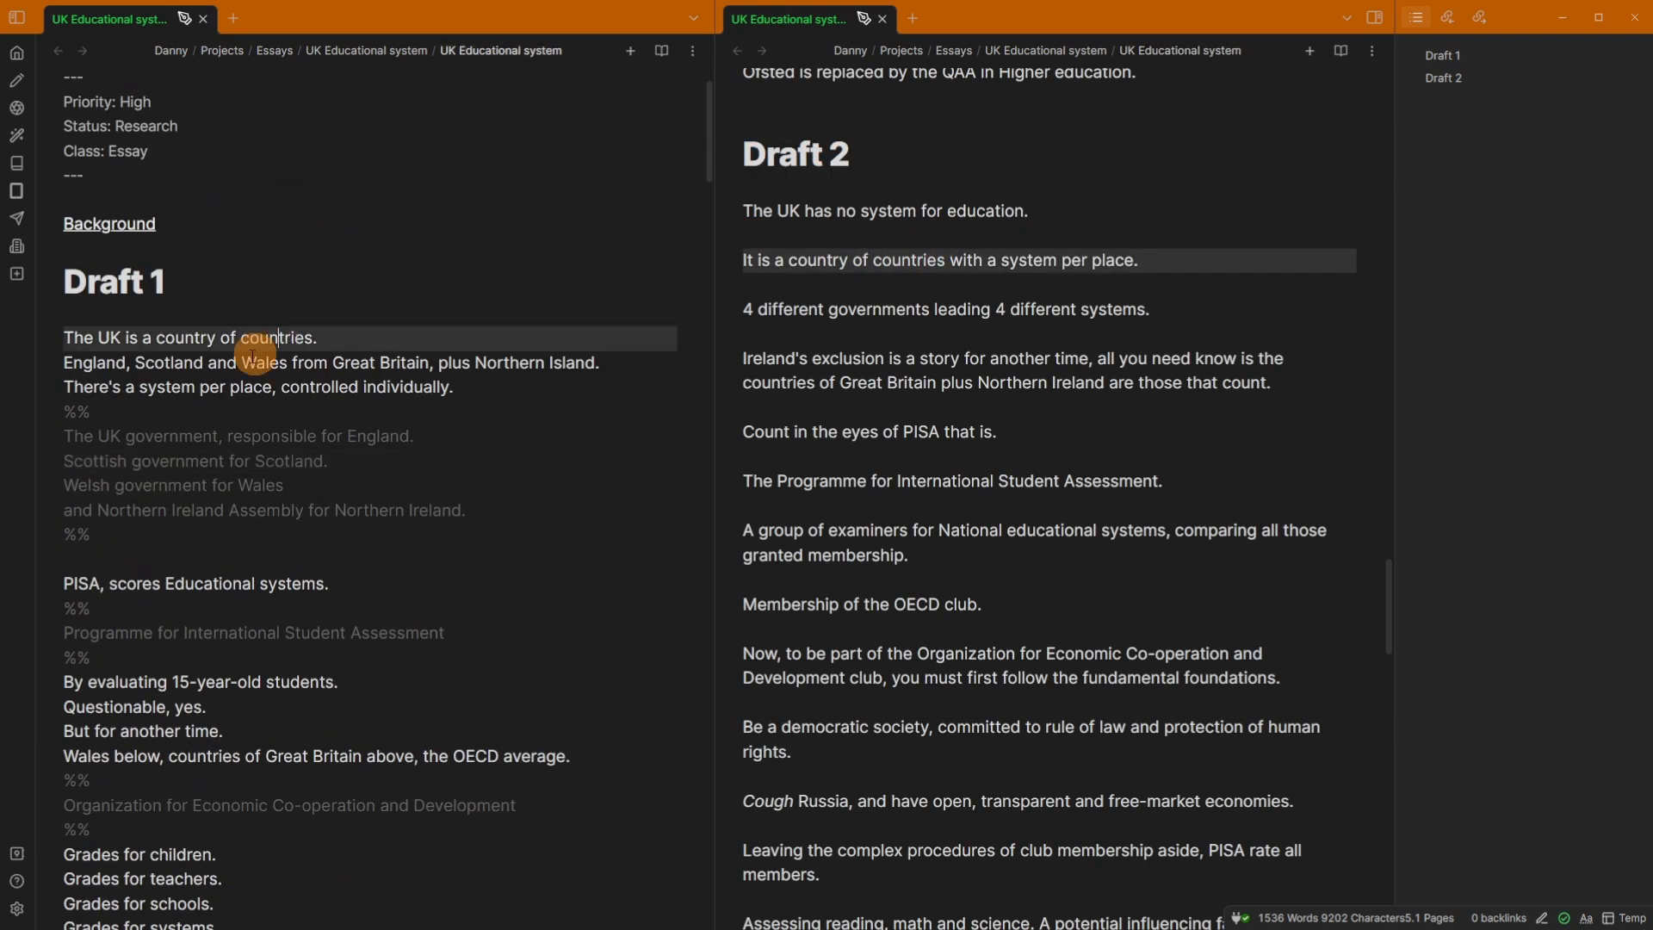
click(878, 210)
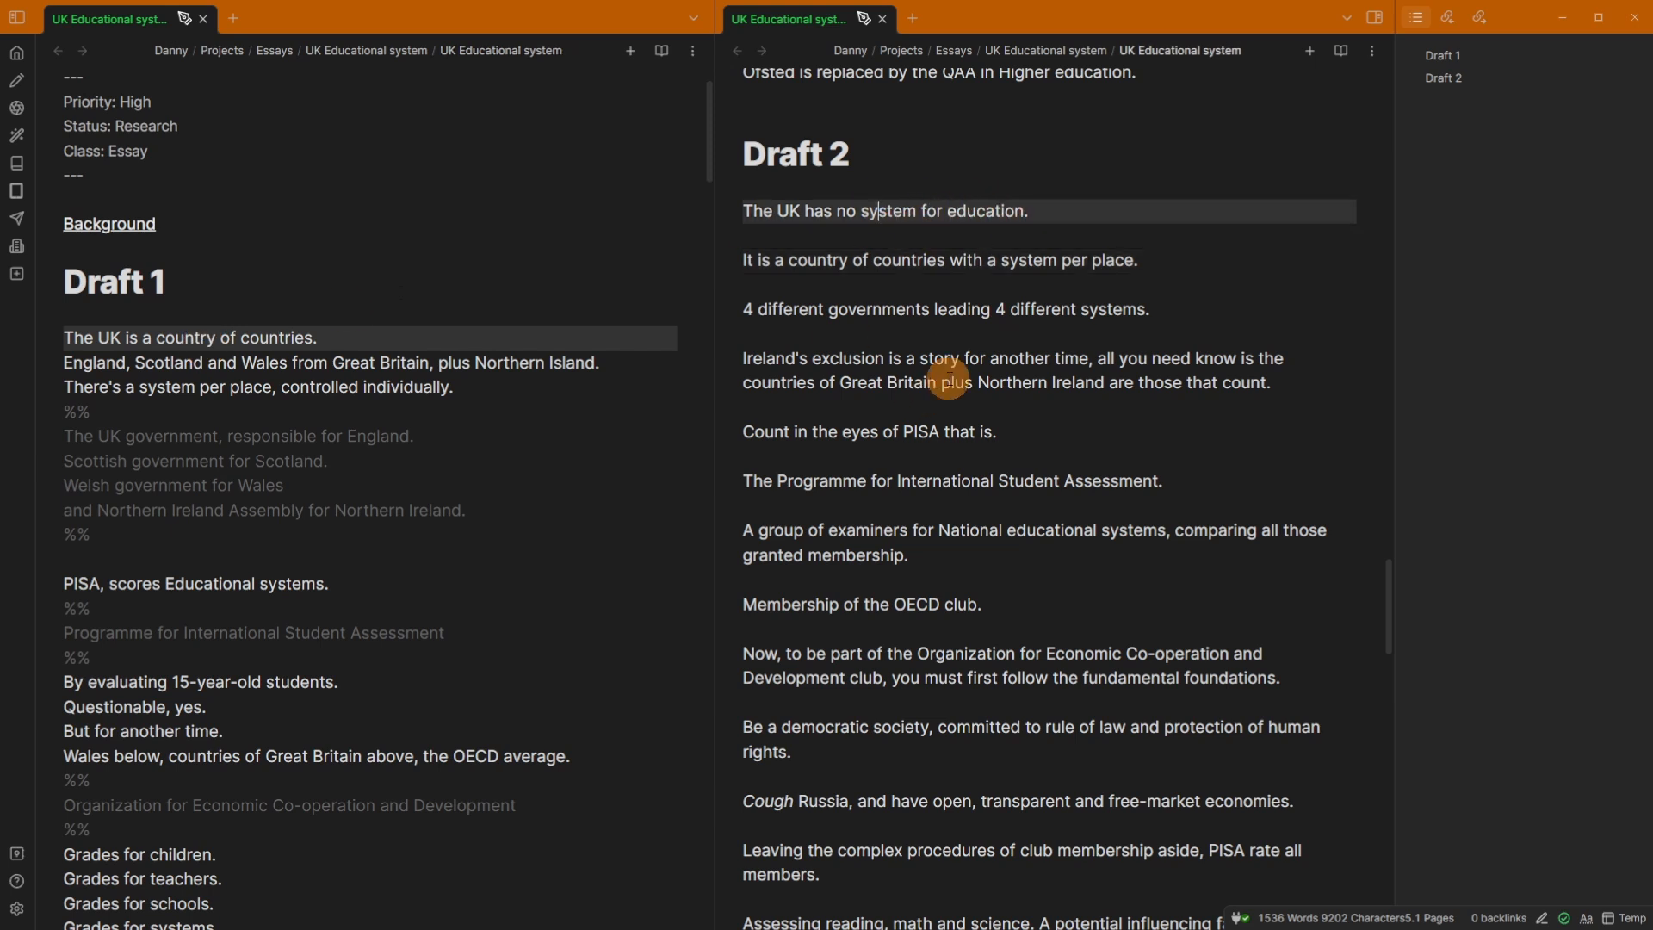
- Open the Background note linked above Draft 1 in the first pane
scroll(948, 376, down, 4)
scroll(949, 378, up, 1)
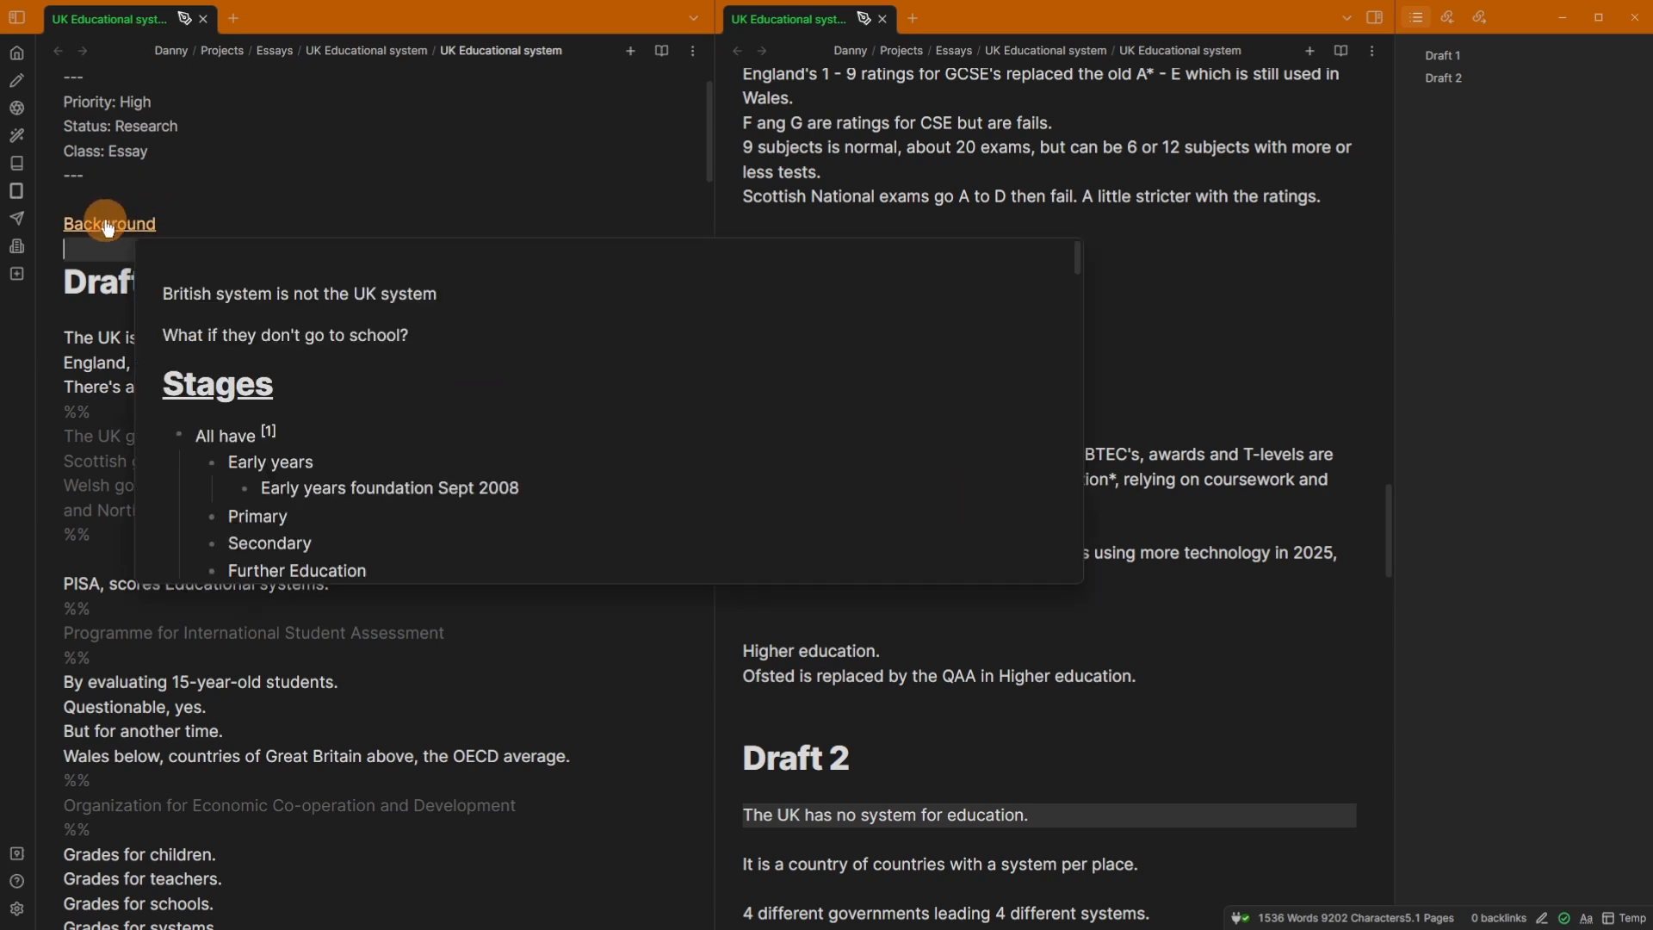
click(108, 226)
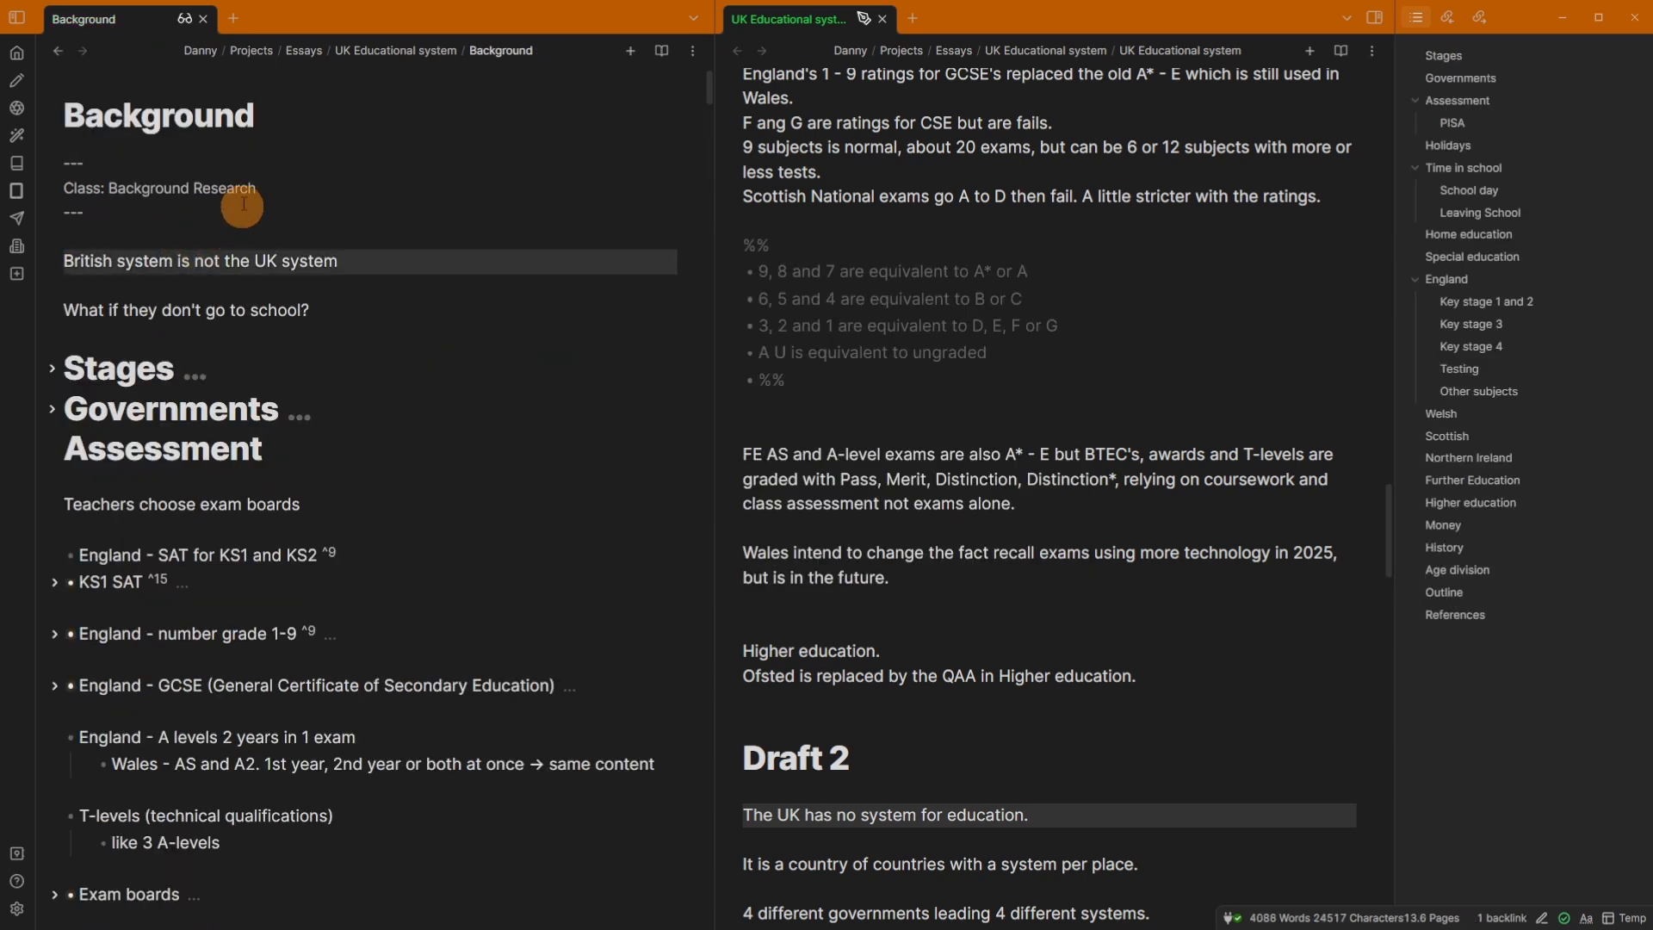
- Skim the Background note's assessment research and jump to its Further Education section
click(319, 247)
scroll(333, 225, down, 15)
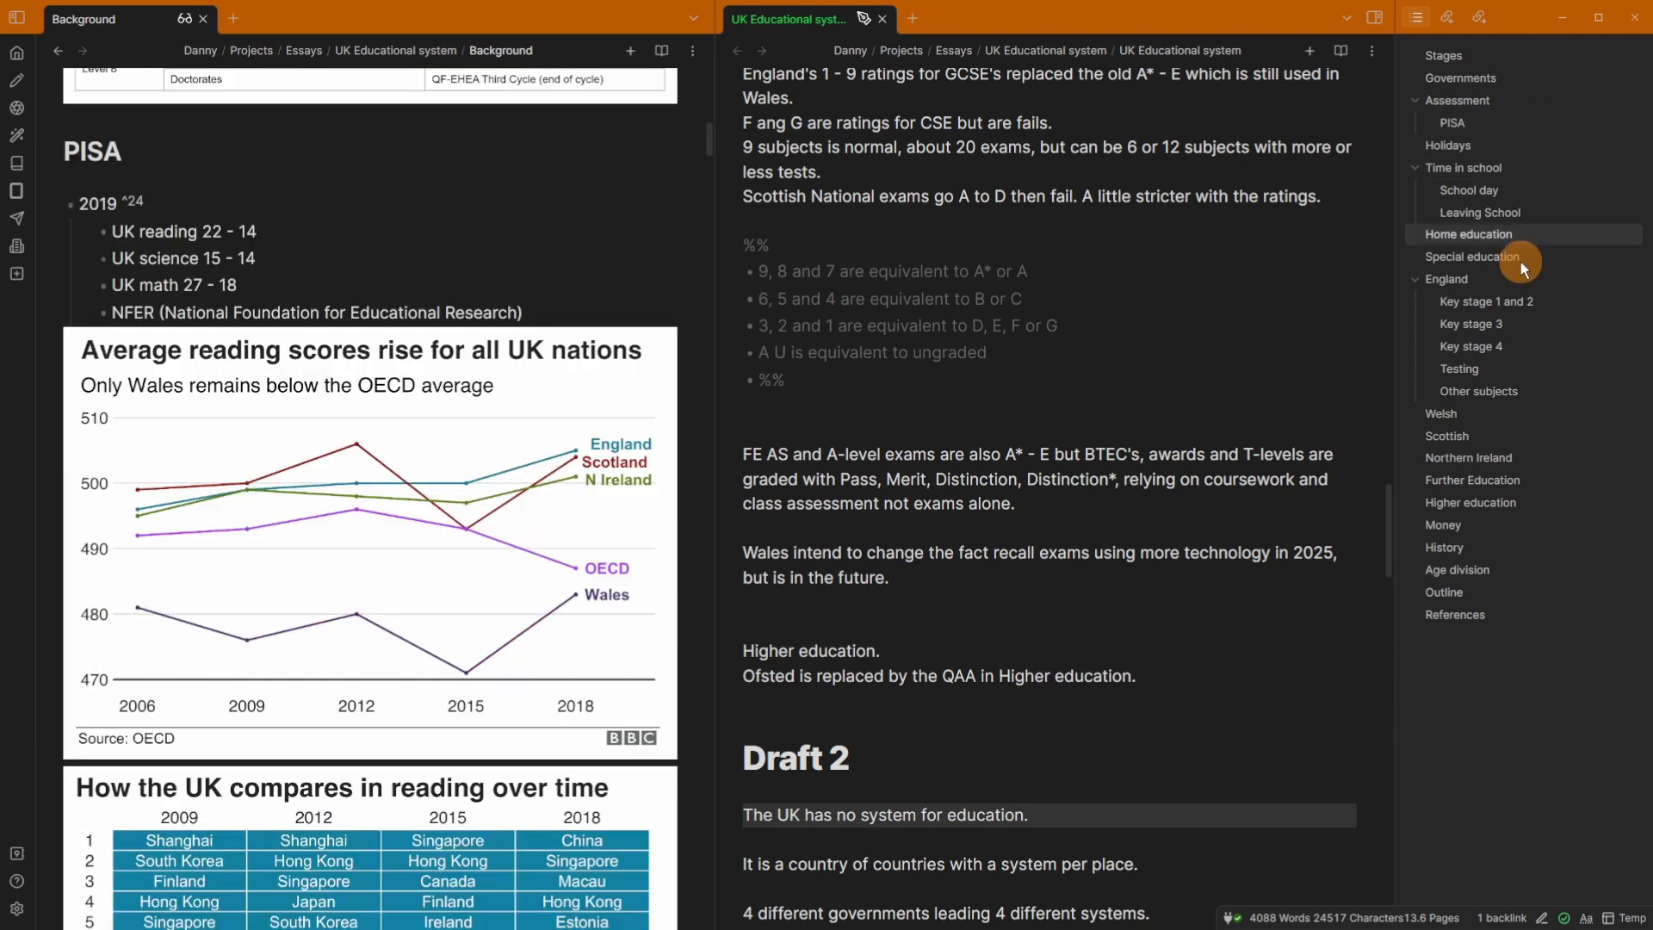
click(1472, 480)
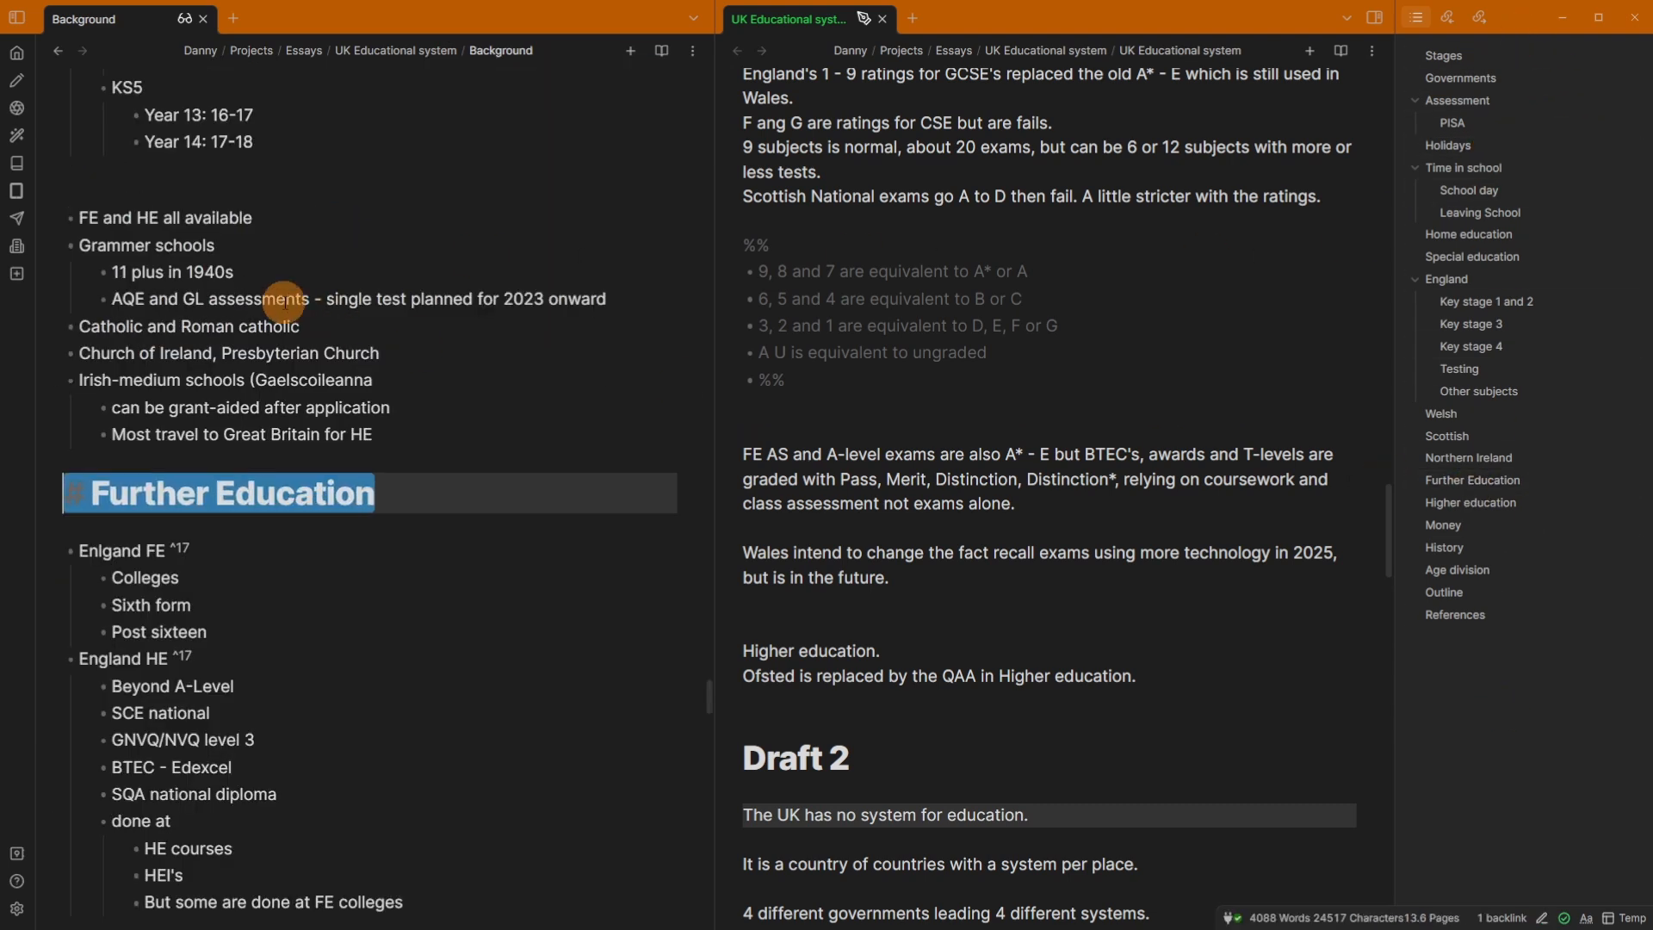
click(328, 268)
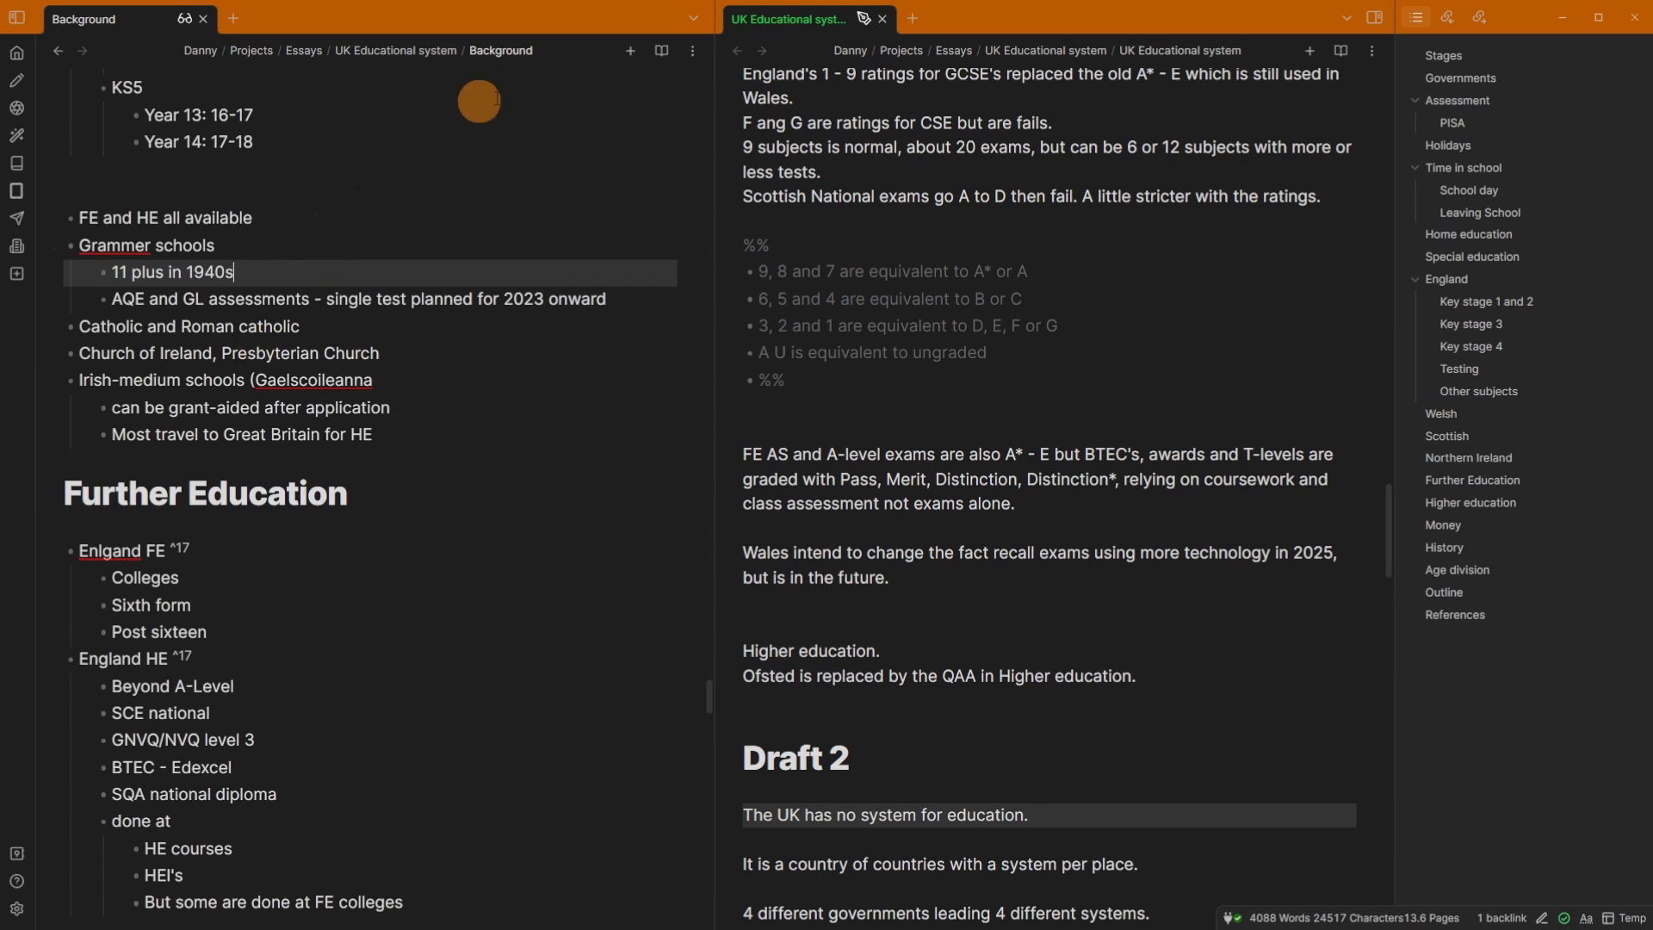
- Save the Temp workspace with an extra empty tab in the second pane, load Home, and reload Temp
click(912, 18)
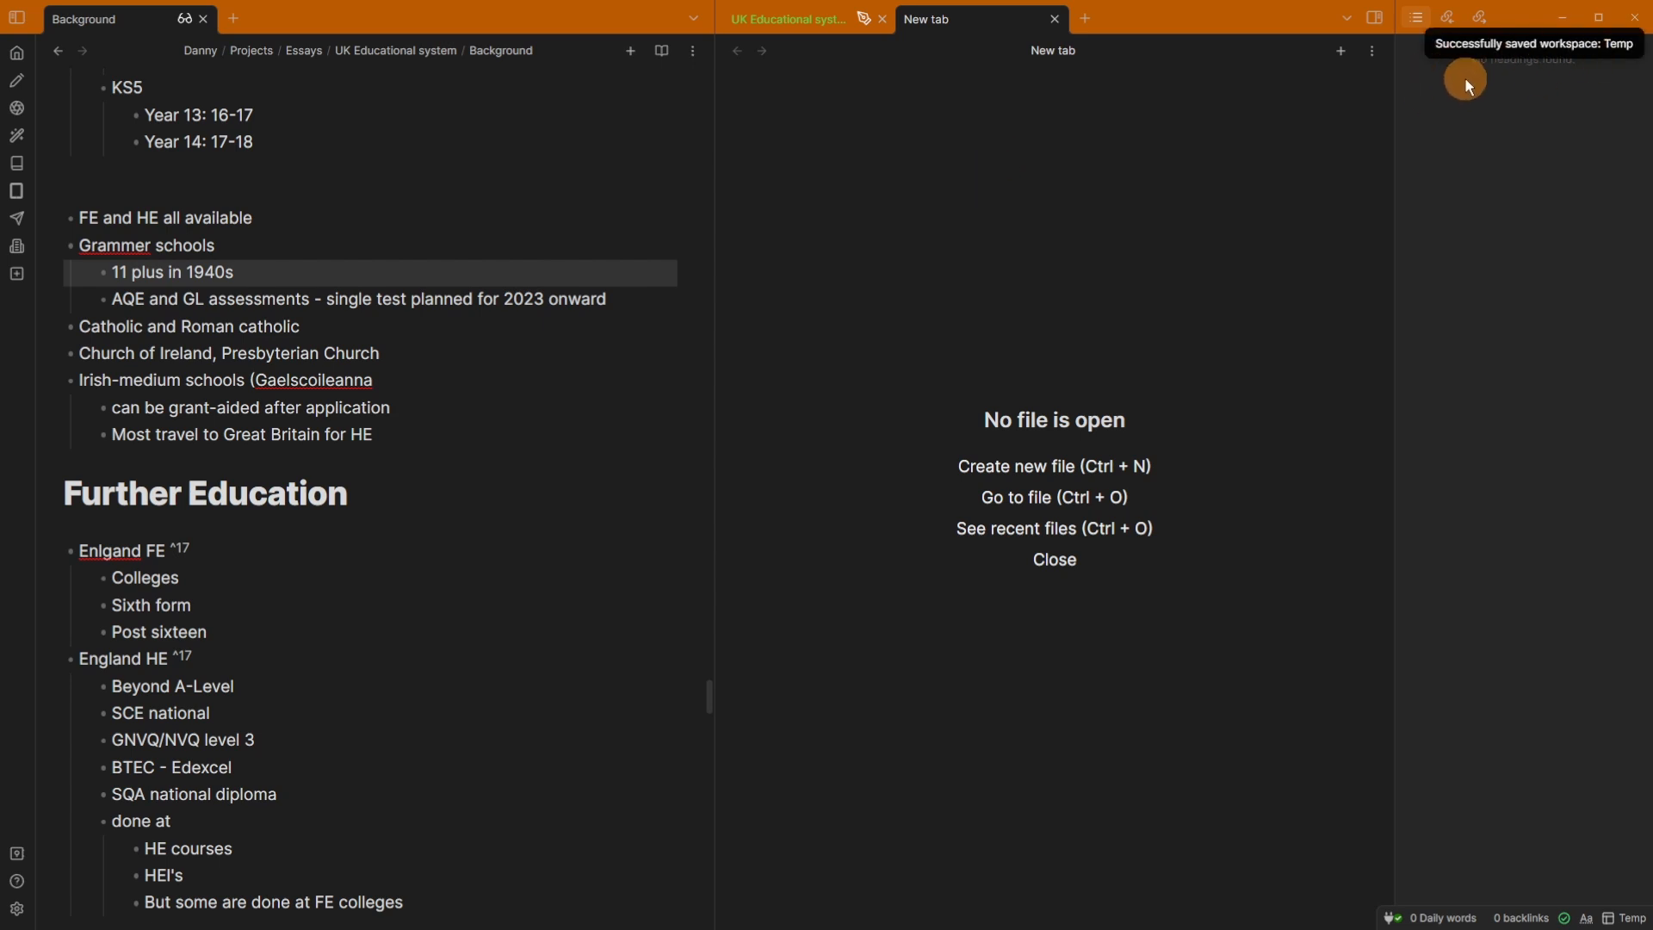
click(18, 59)
click(17, 81)
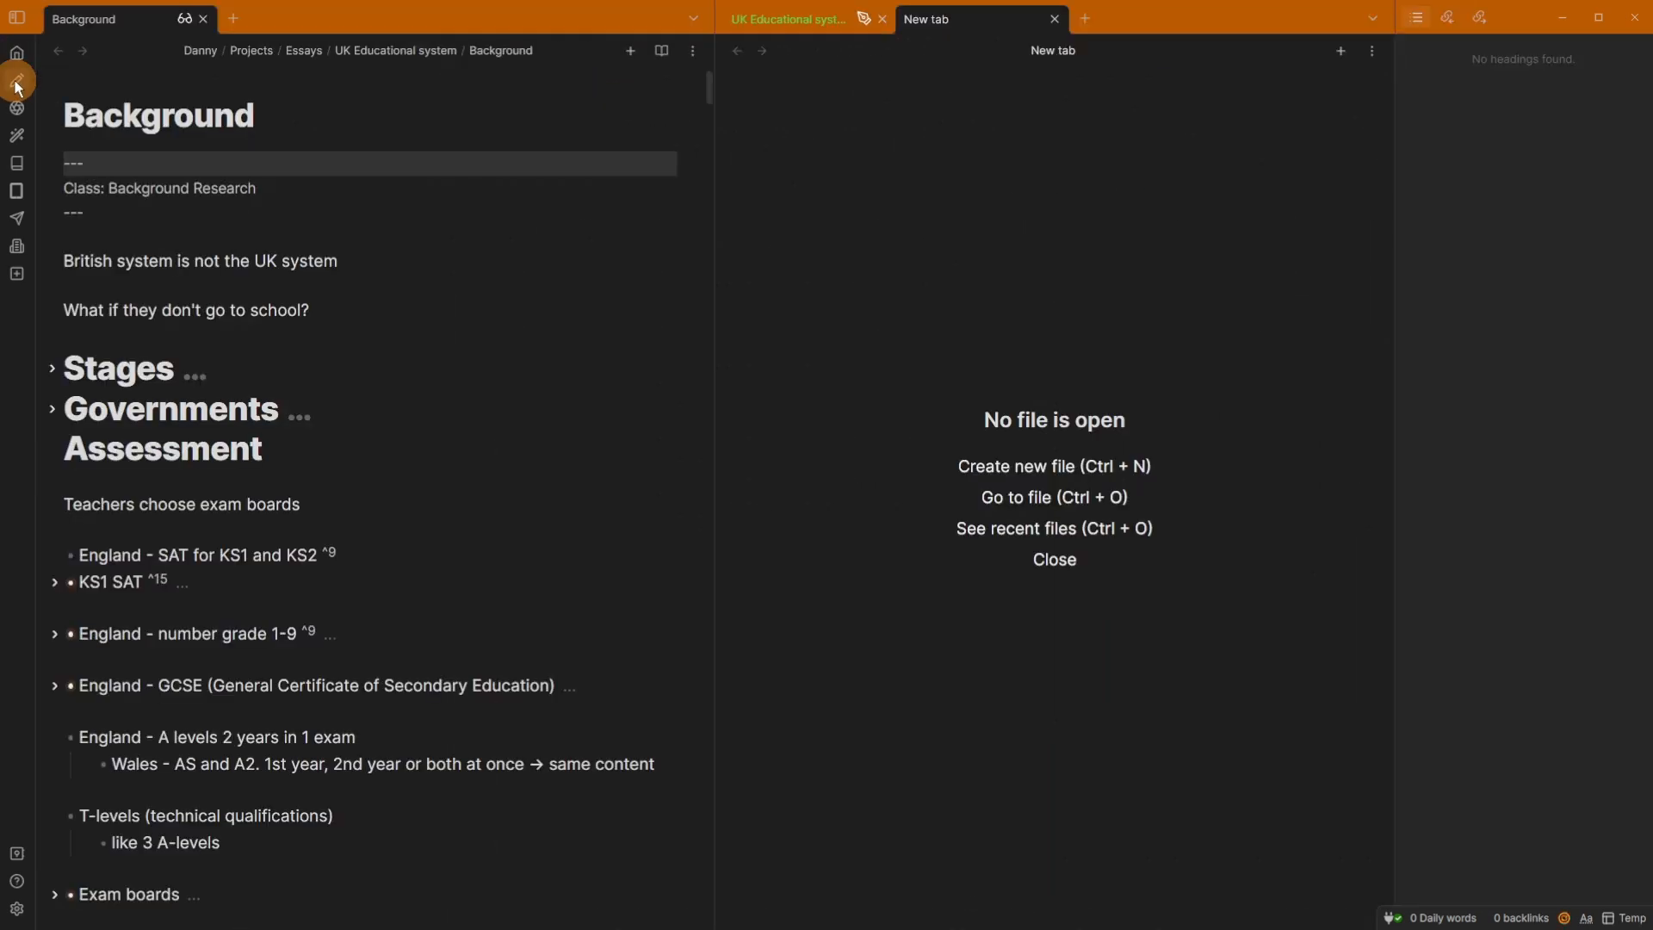
- Close the empty tab in the second pane and show the UK Educational system note in both panes
click(370, 242)
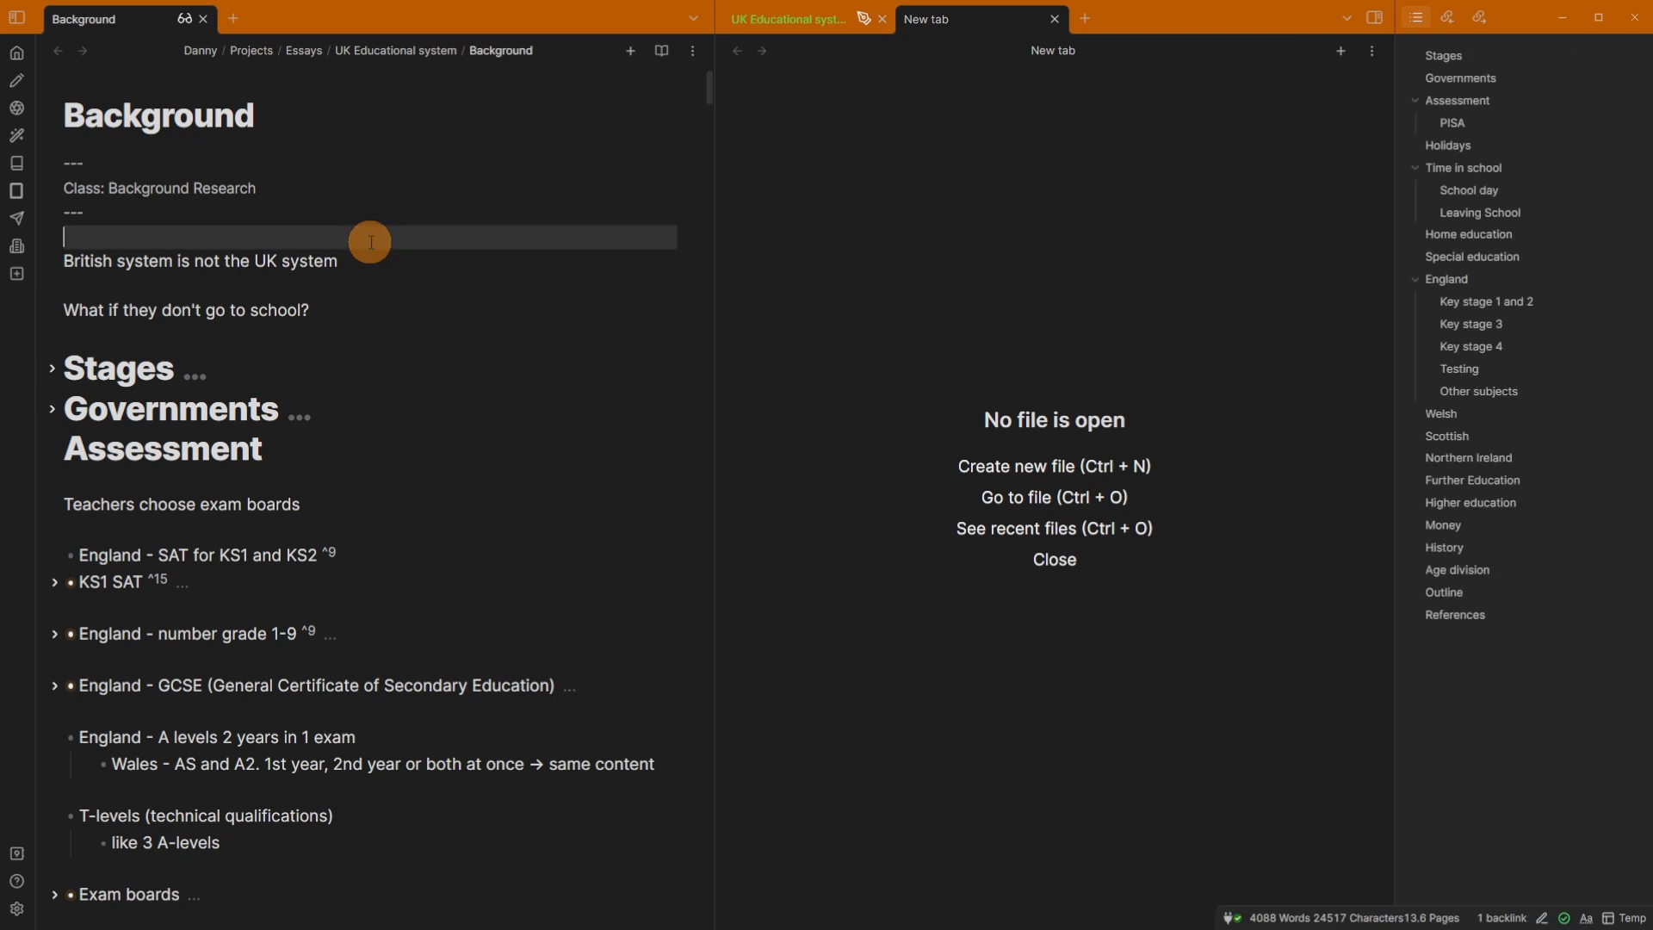
click(805, 34)
click(1053, 19)
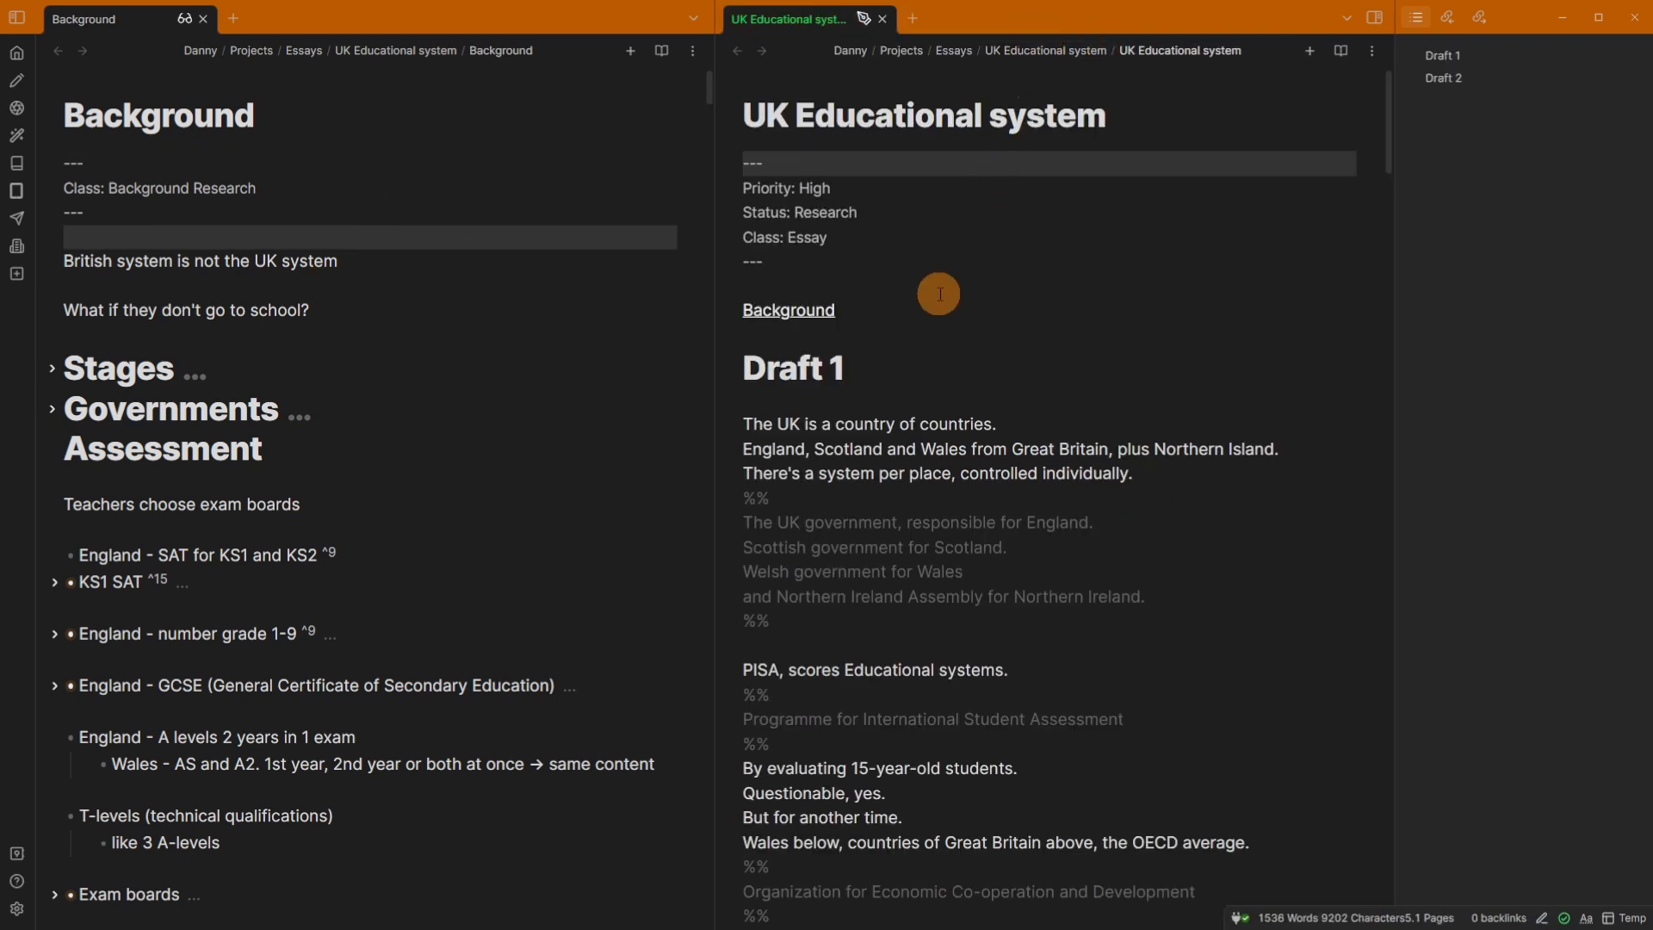
click(265, 260)
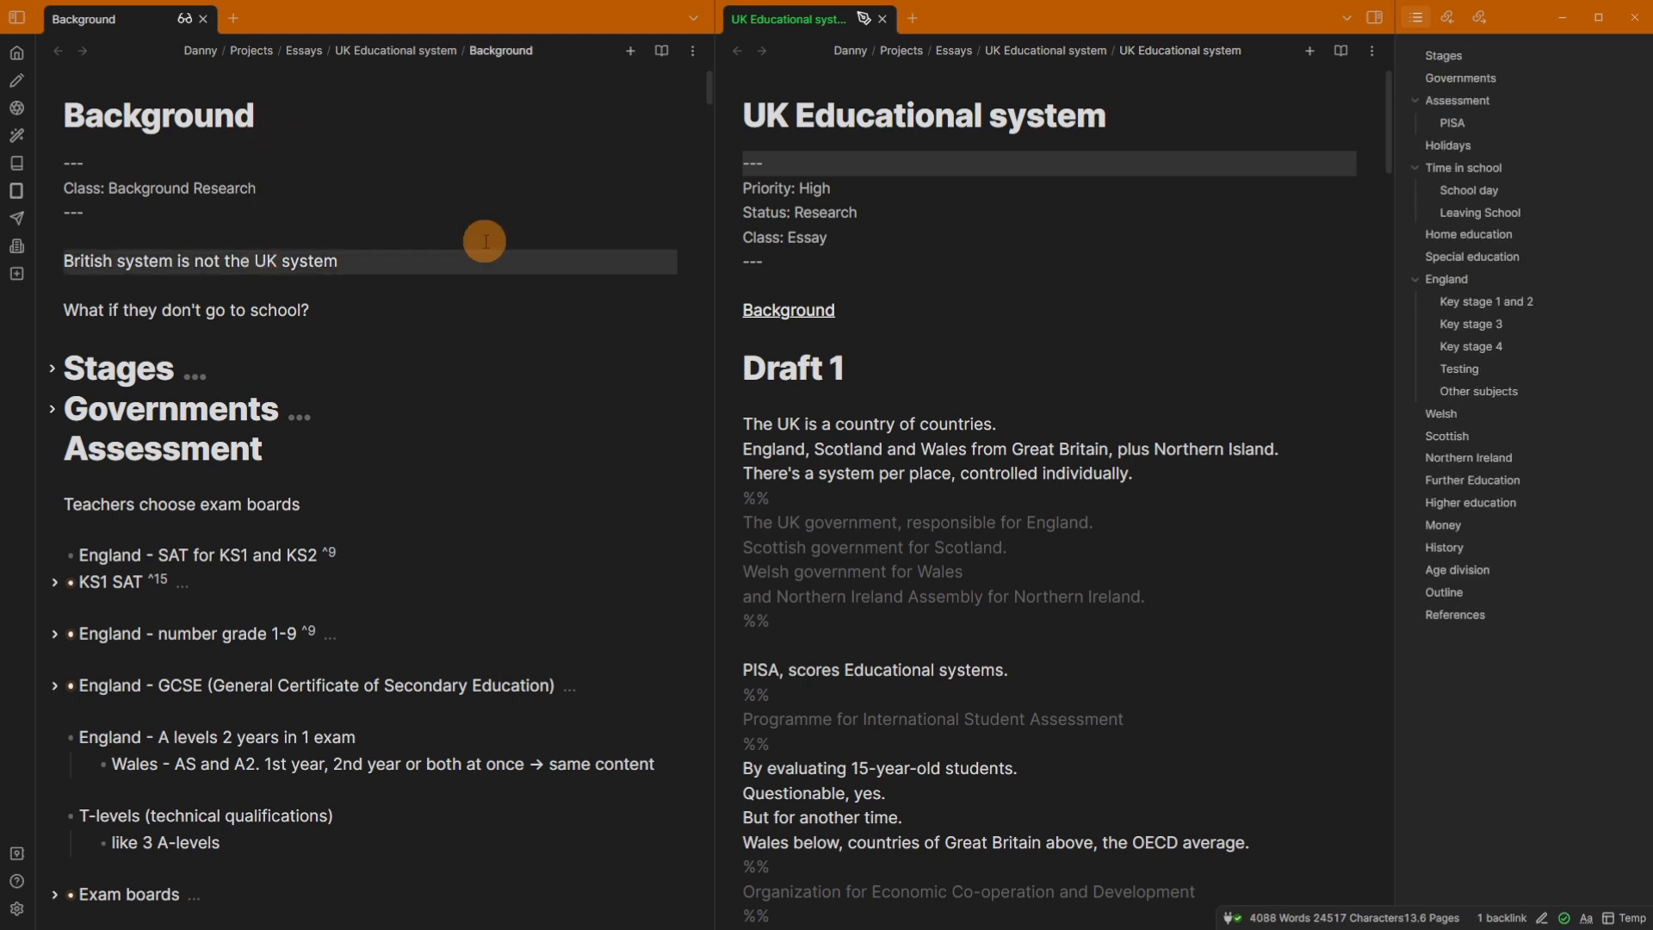
click(951, 215)
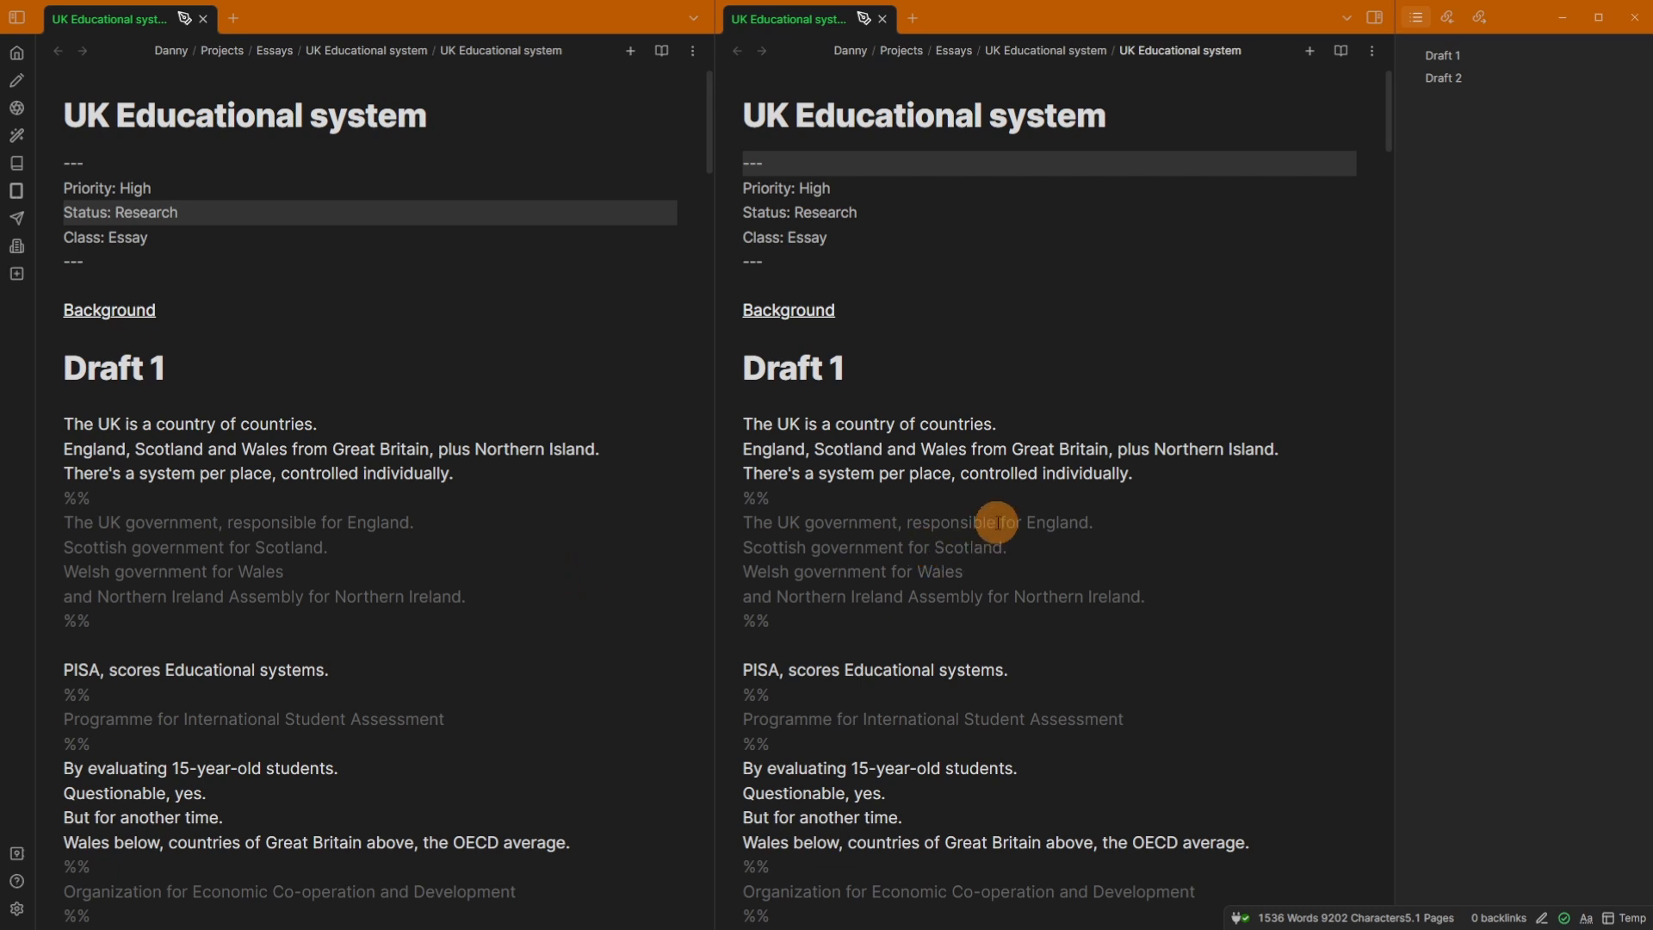
- Hide the outline sidebar to widen both panes and skim Draft 1 of the UK Educational system note
scroll(996, 522, down, 15)
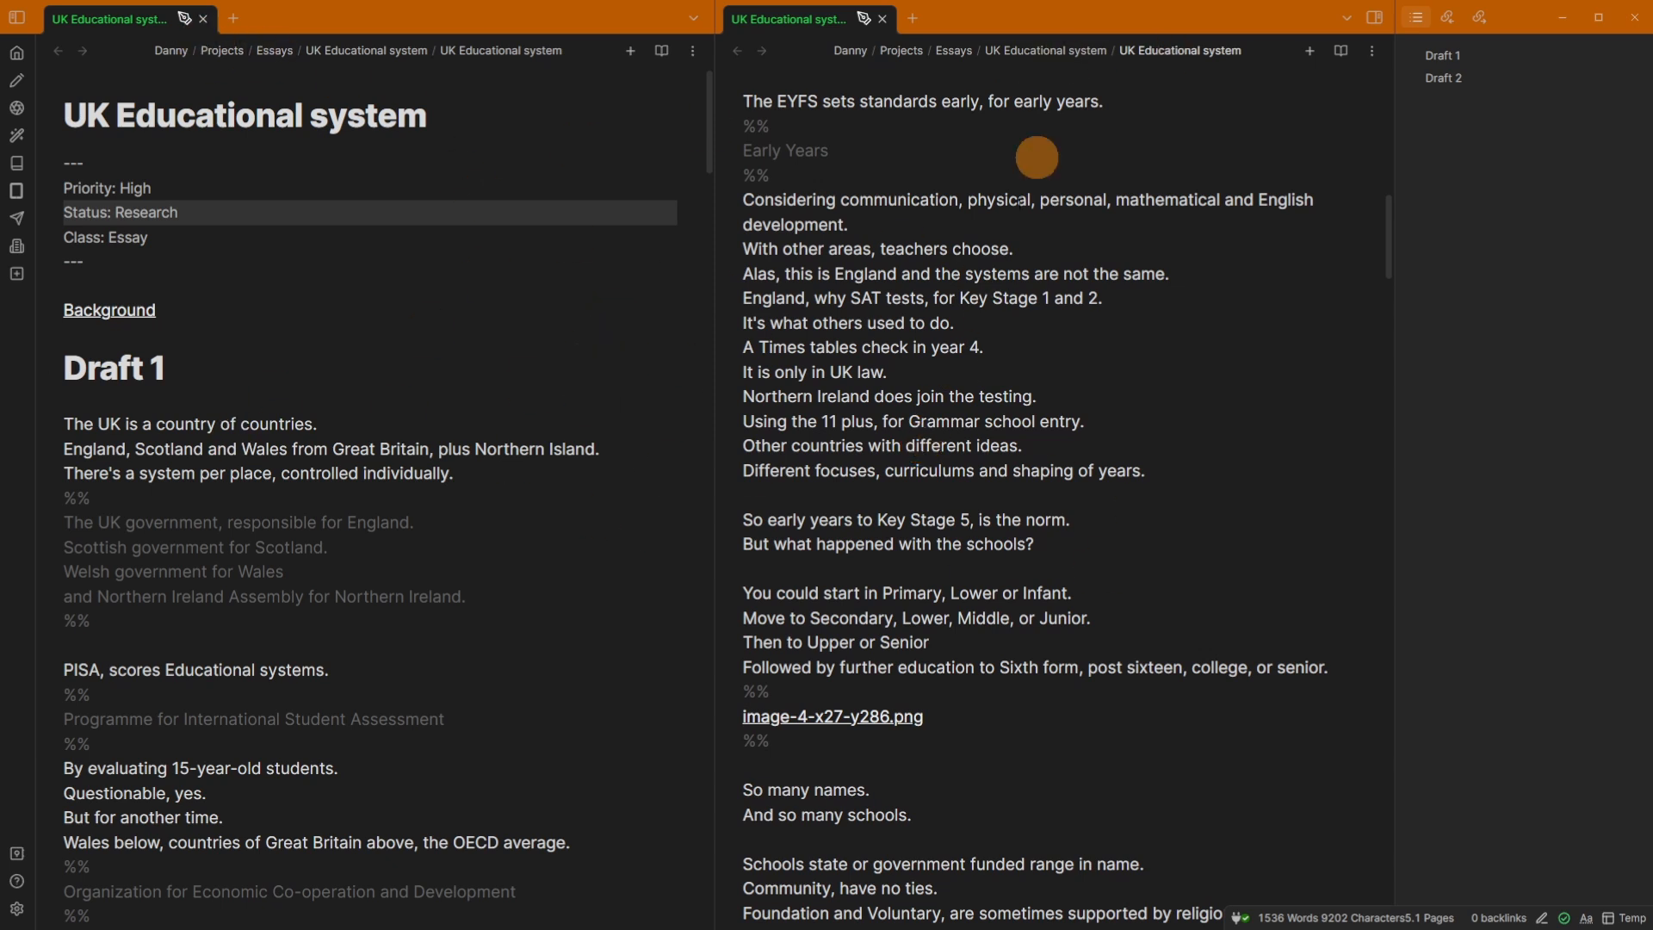
scroll(971, 234, up, 15)
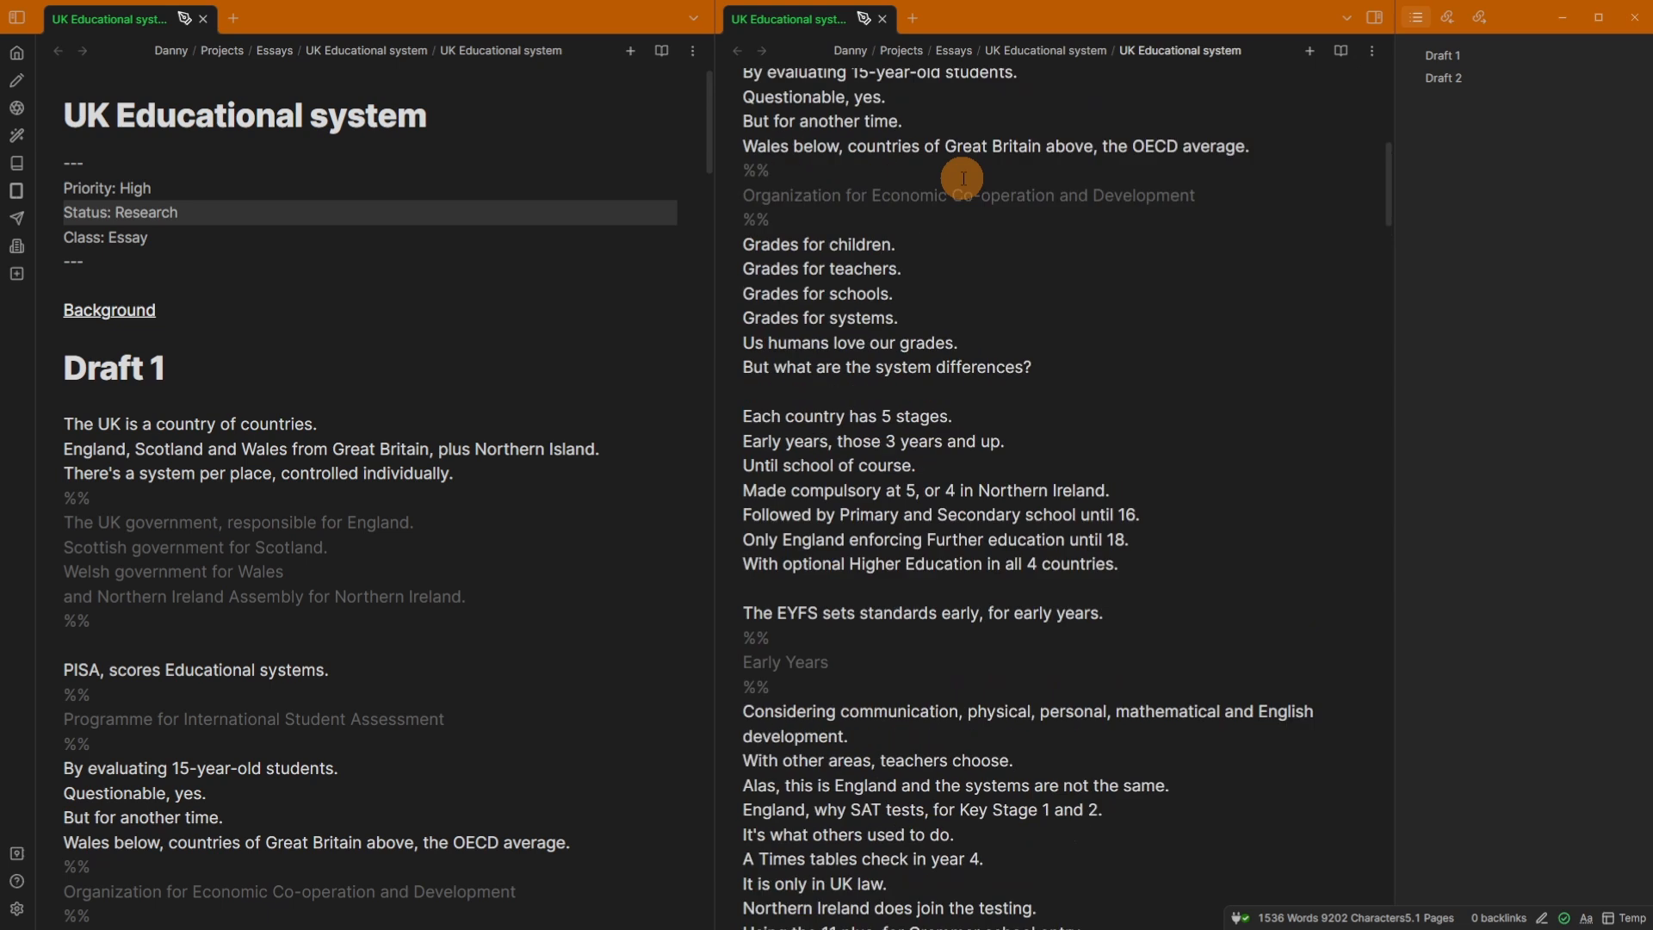
click(1377, 21)
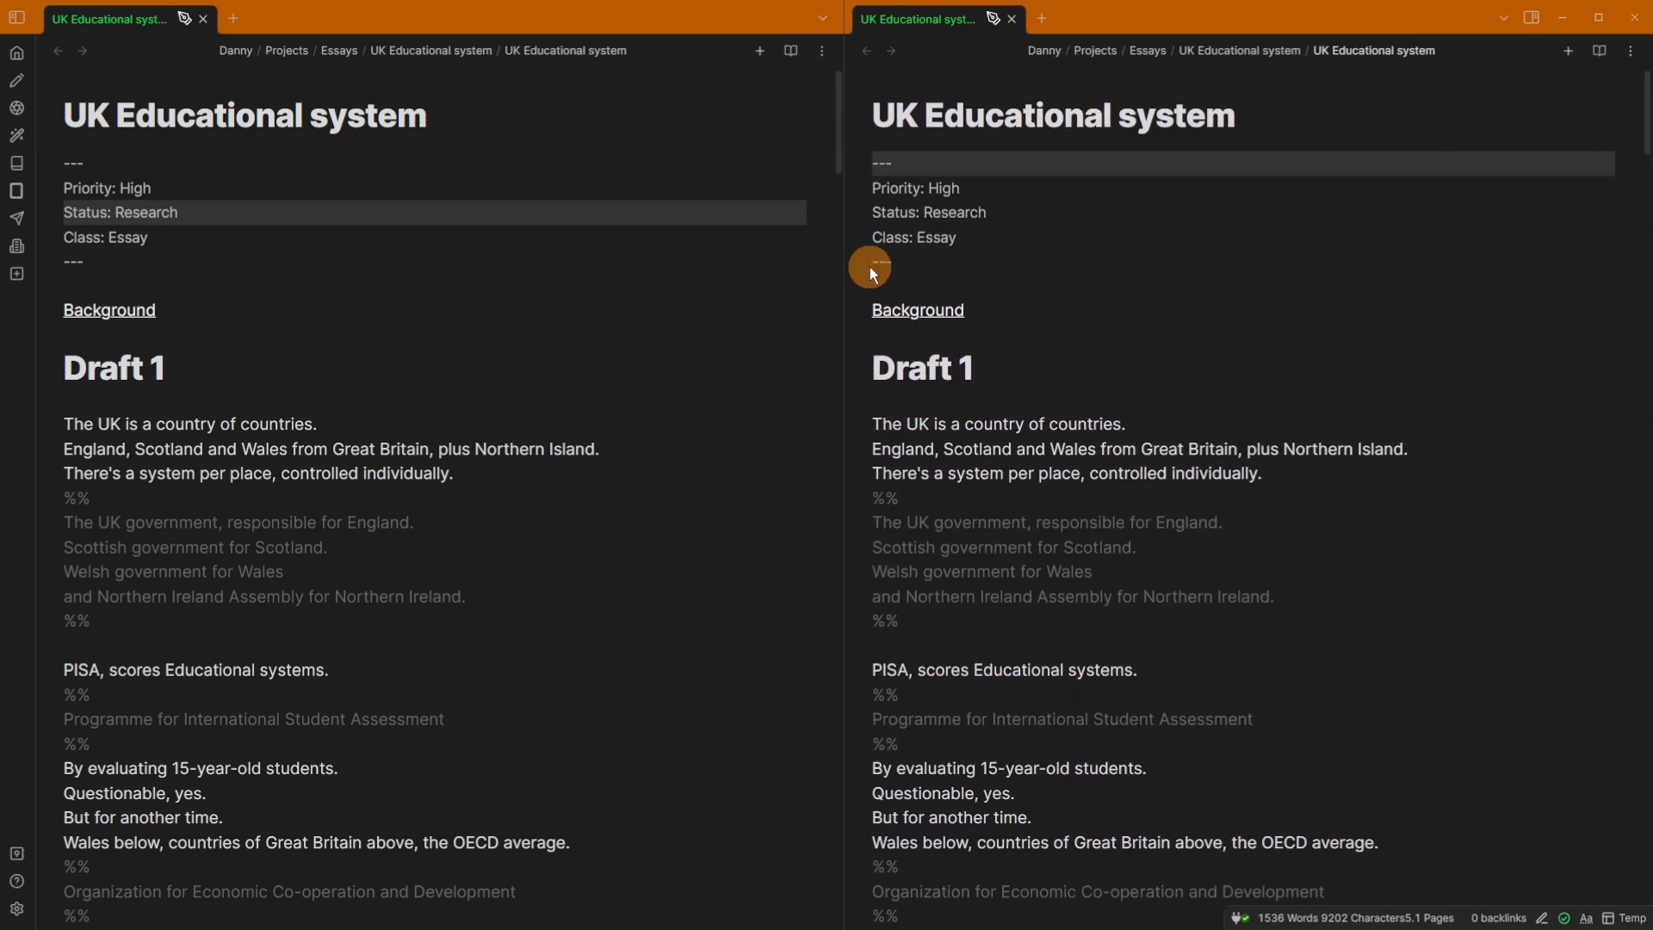
scroll(608, 426, down, 7)
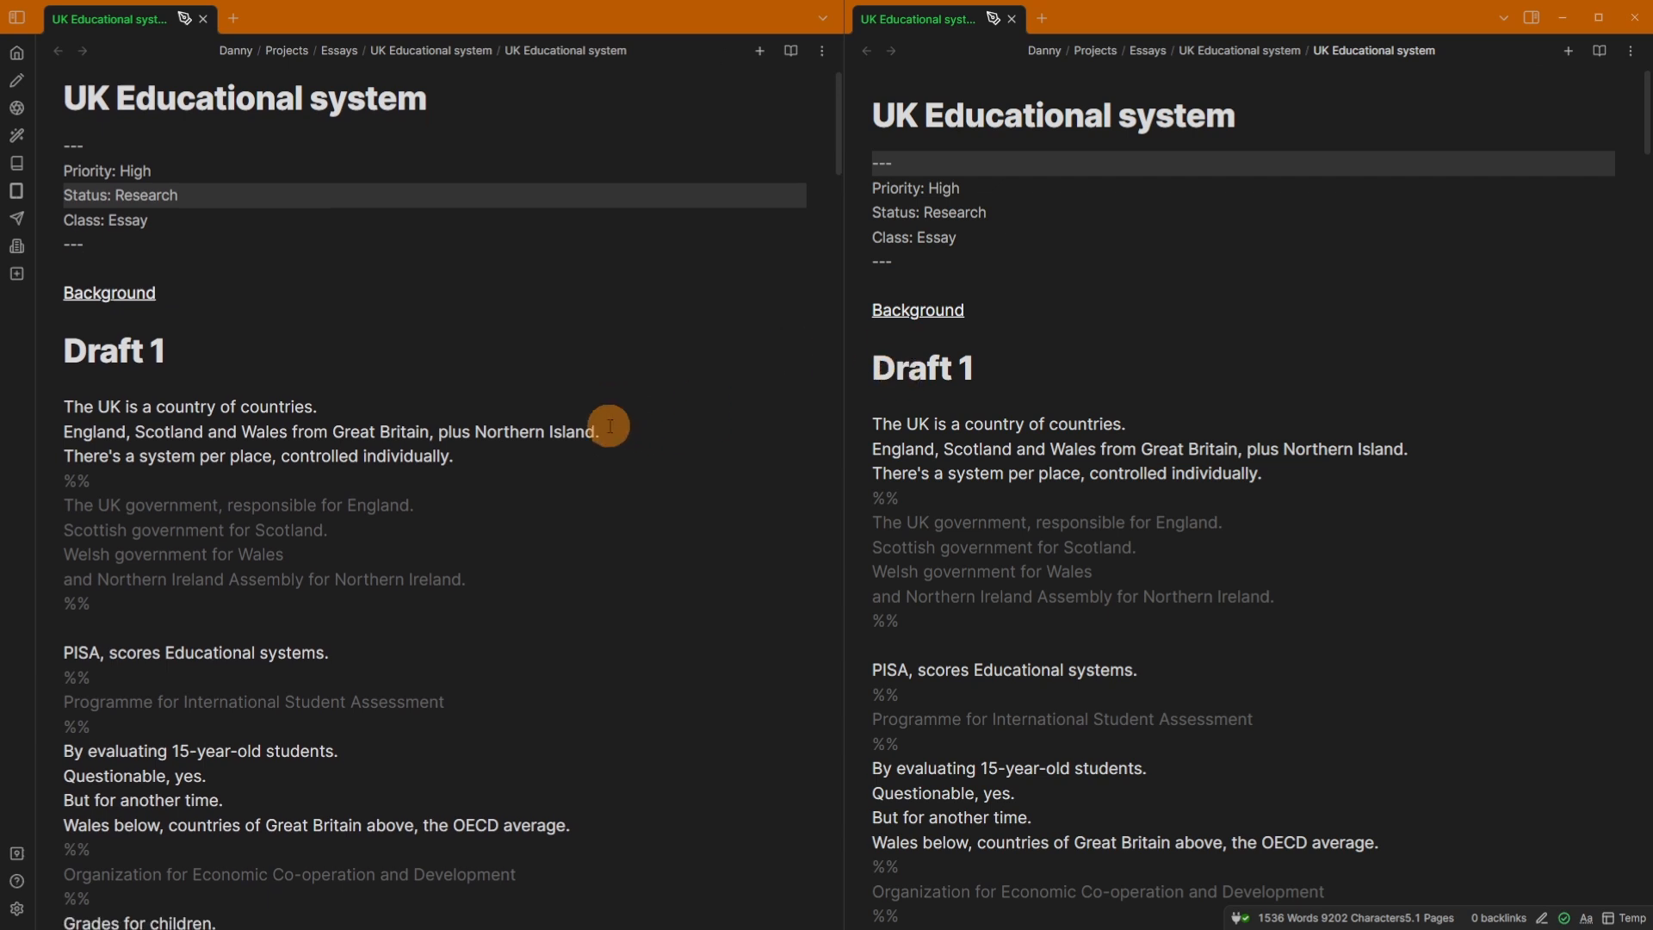
scroll(608, 425, down, 1)
- Review the Workspaces Plus plugin settings, including the workspaces listed under Per Workspace Settings
key(ctrl+comma)
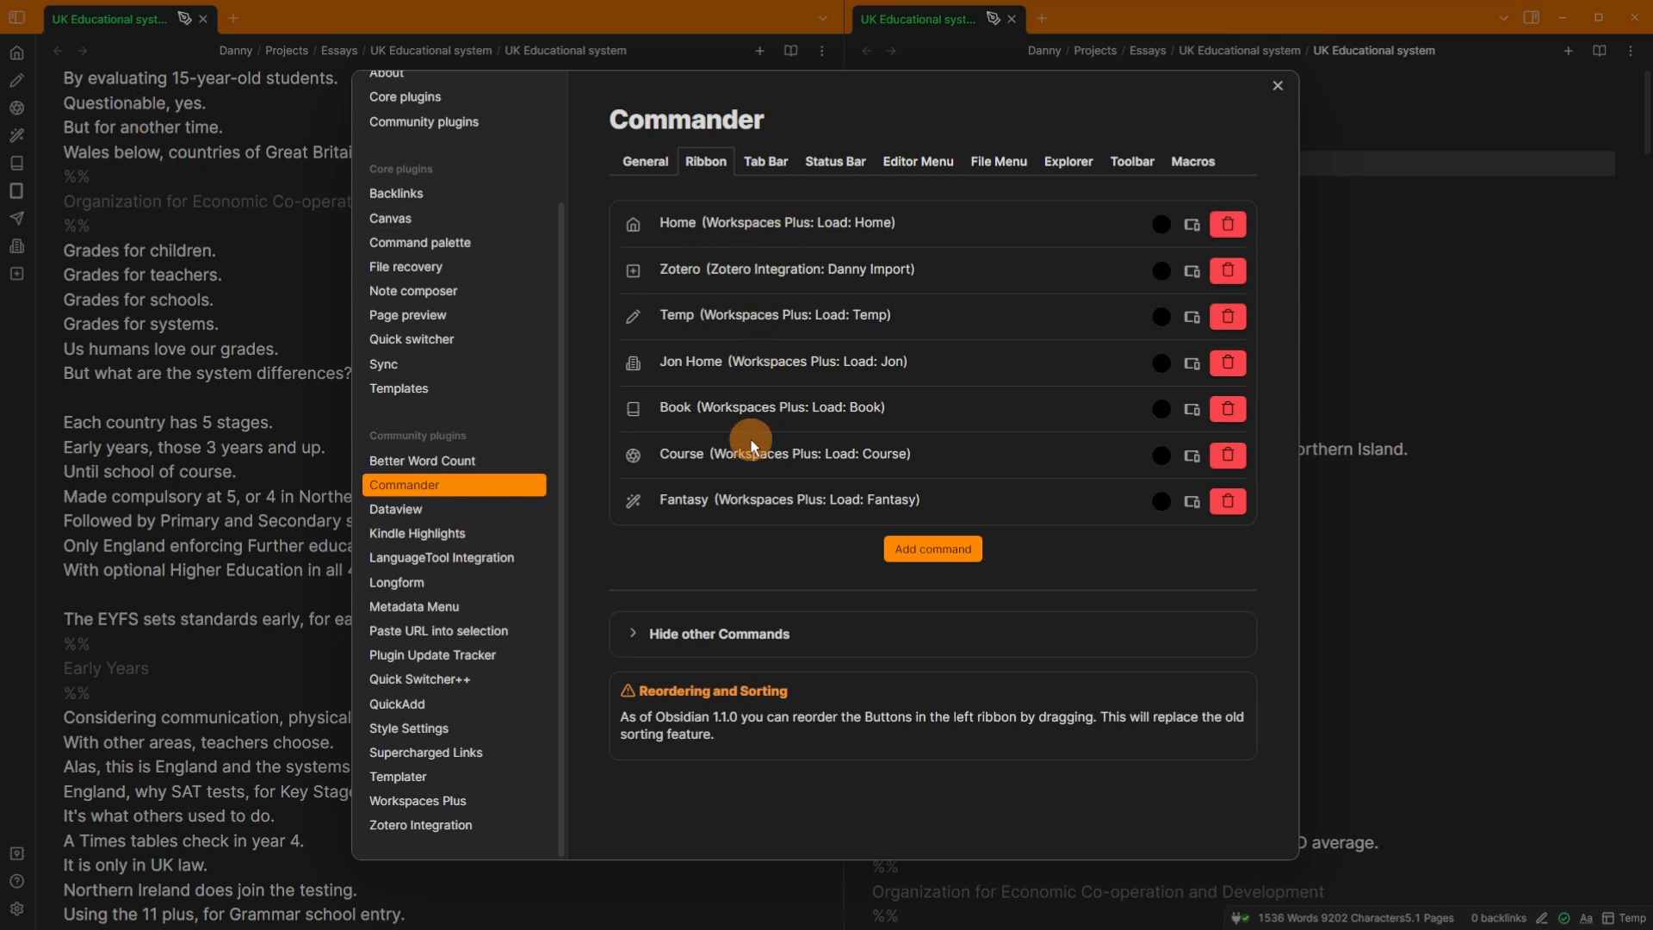
click(455, 803)
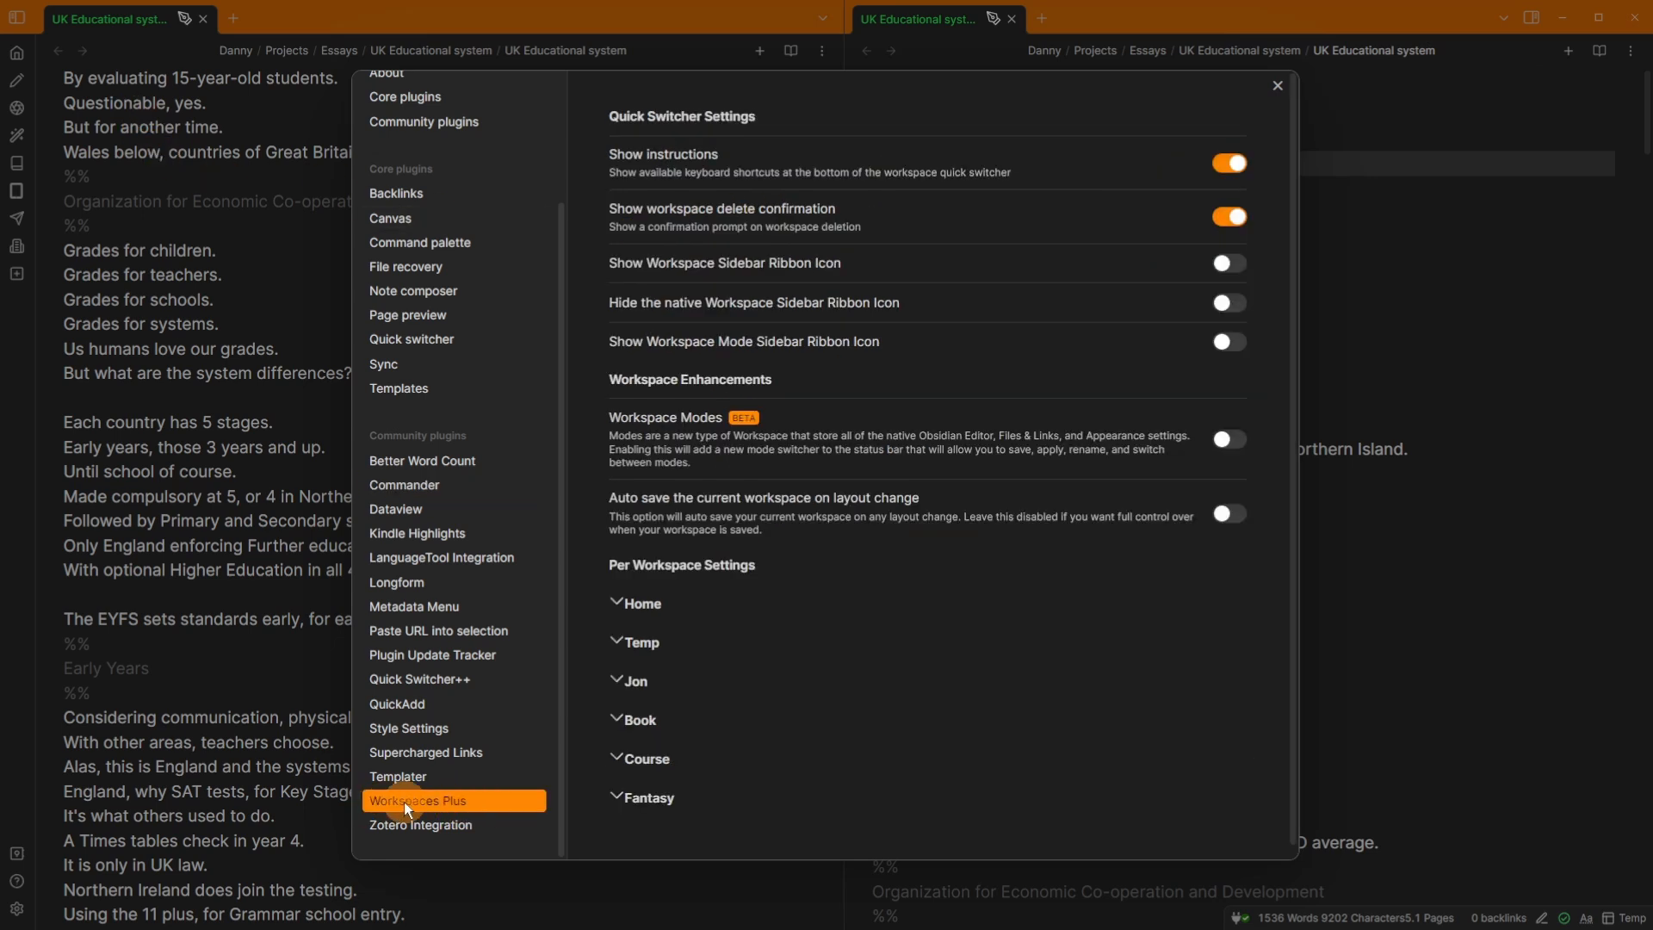
scroll(451, 150, up, 3)
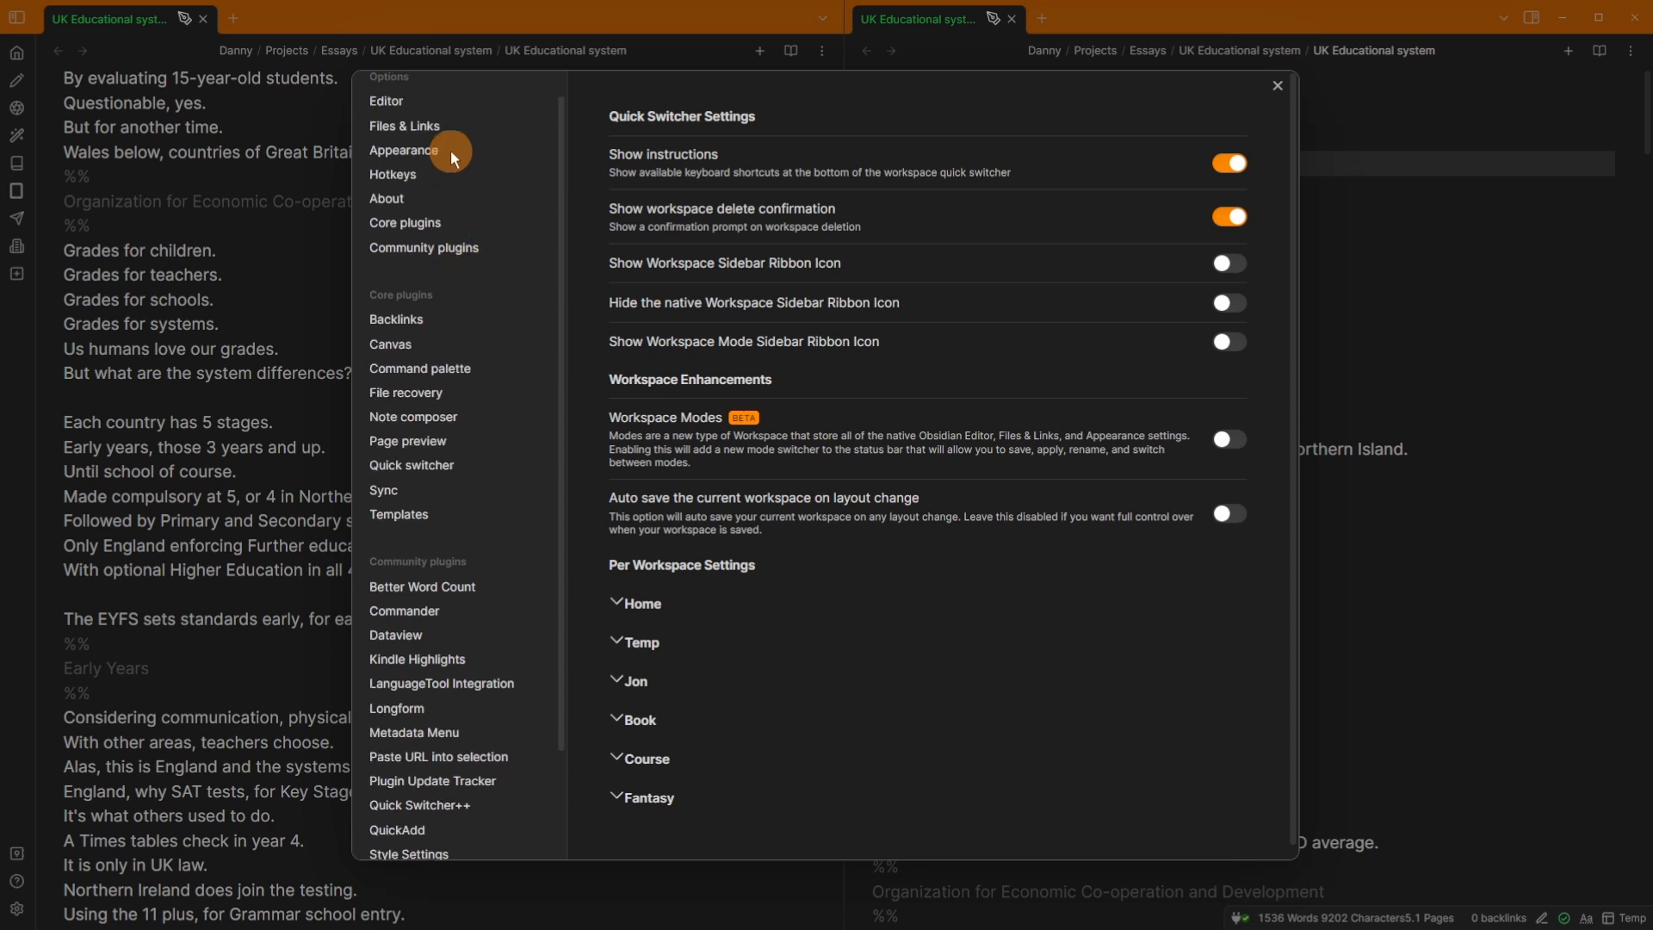
scroll(816, 606, down, 1)
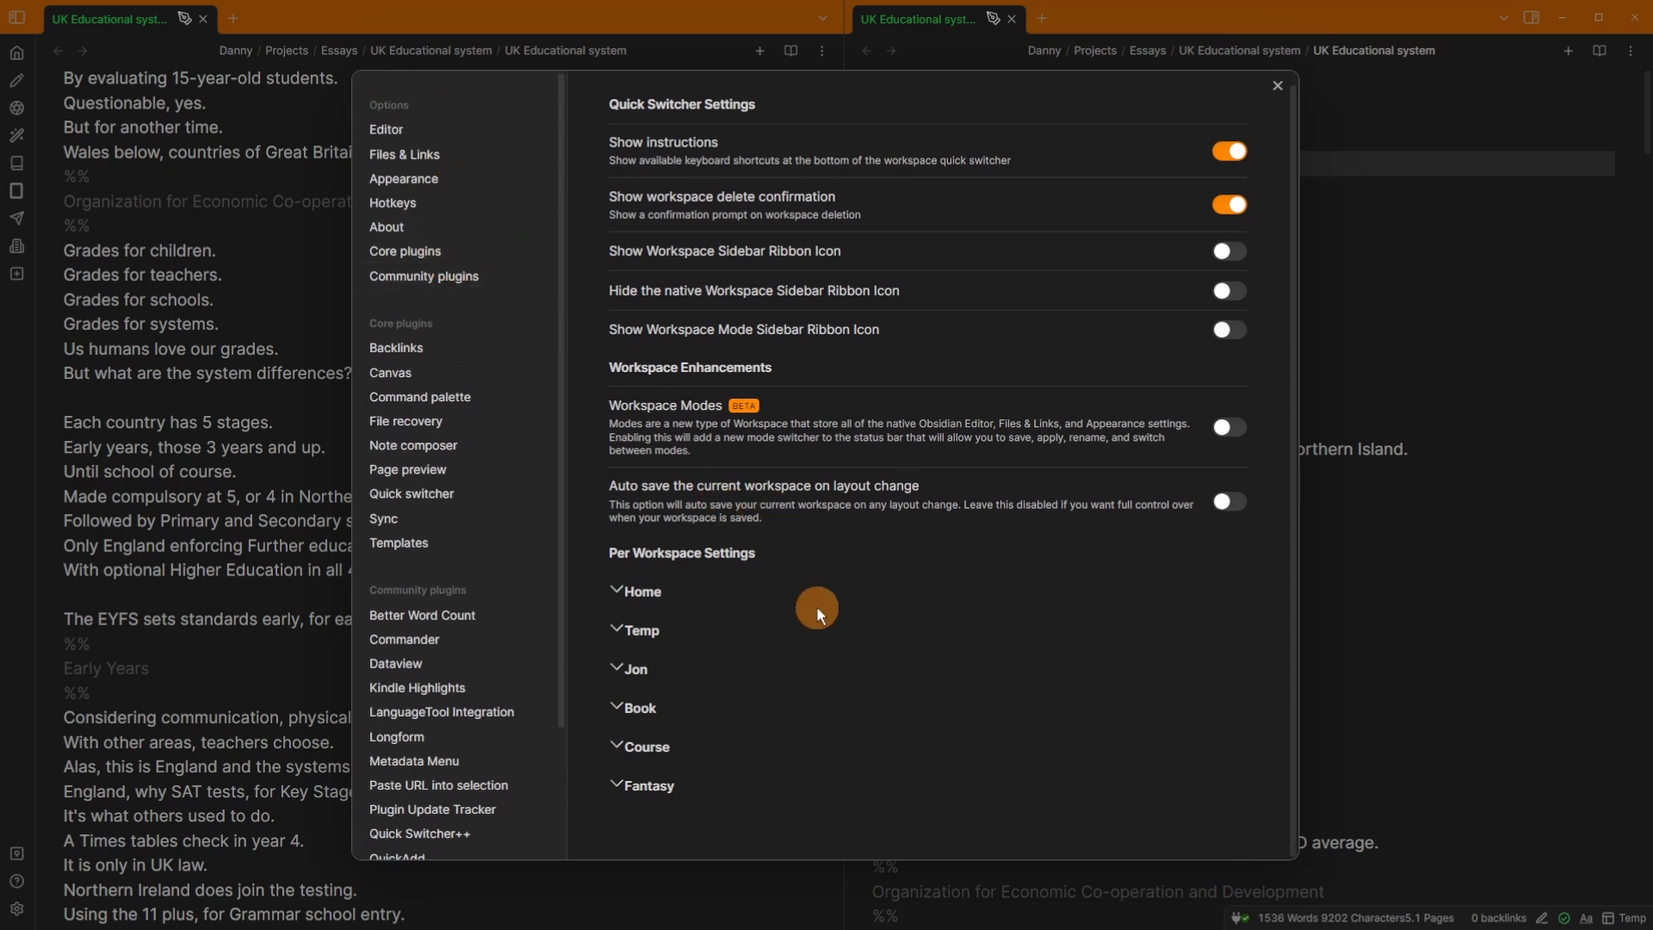
- Review the Commander plugin's command placements from Ribbon through Macros, return to the Ribbon commands, and close the settings
click(424, 637)
click(704, 161)
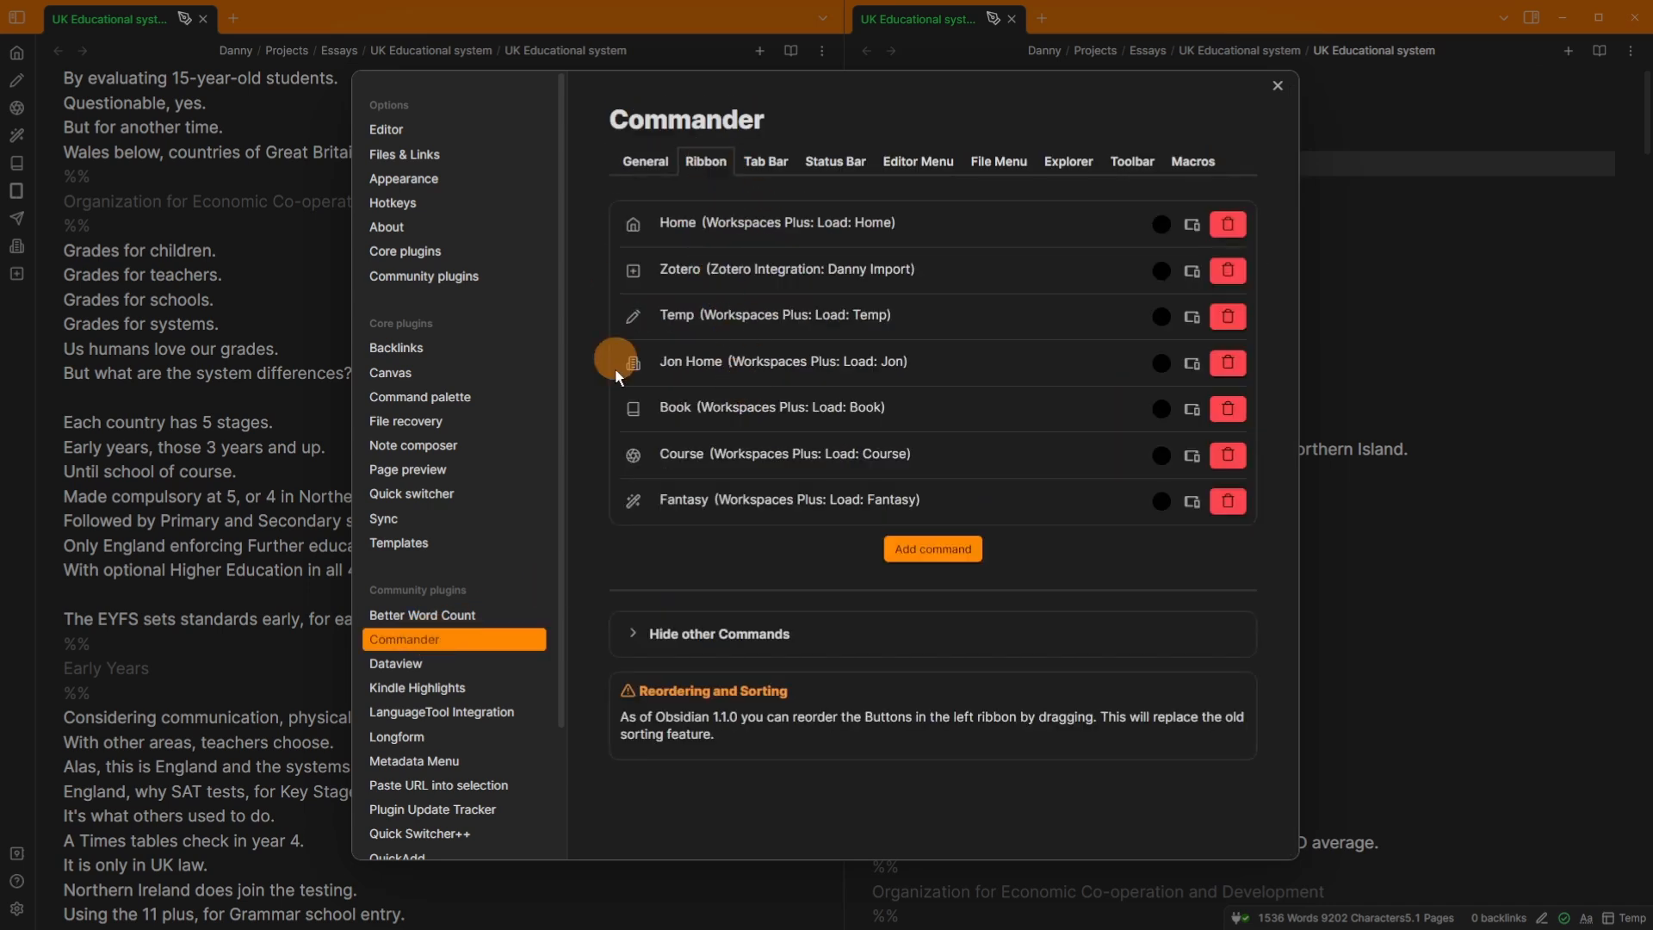
click(762, 161)
click(831, 161)
click(915, 161)
click(994, 161)
click(1066, 161)
click(1135, 164)
click(1191, 161)
click(706, 161)
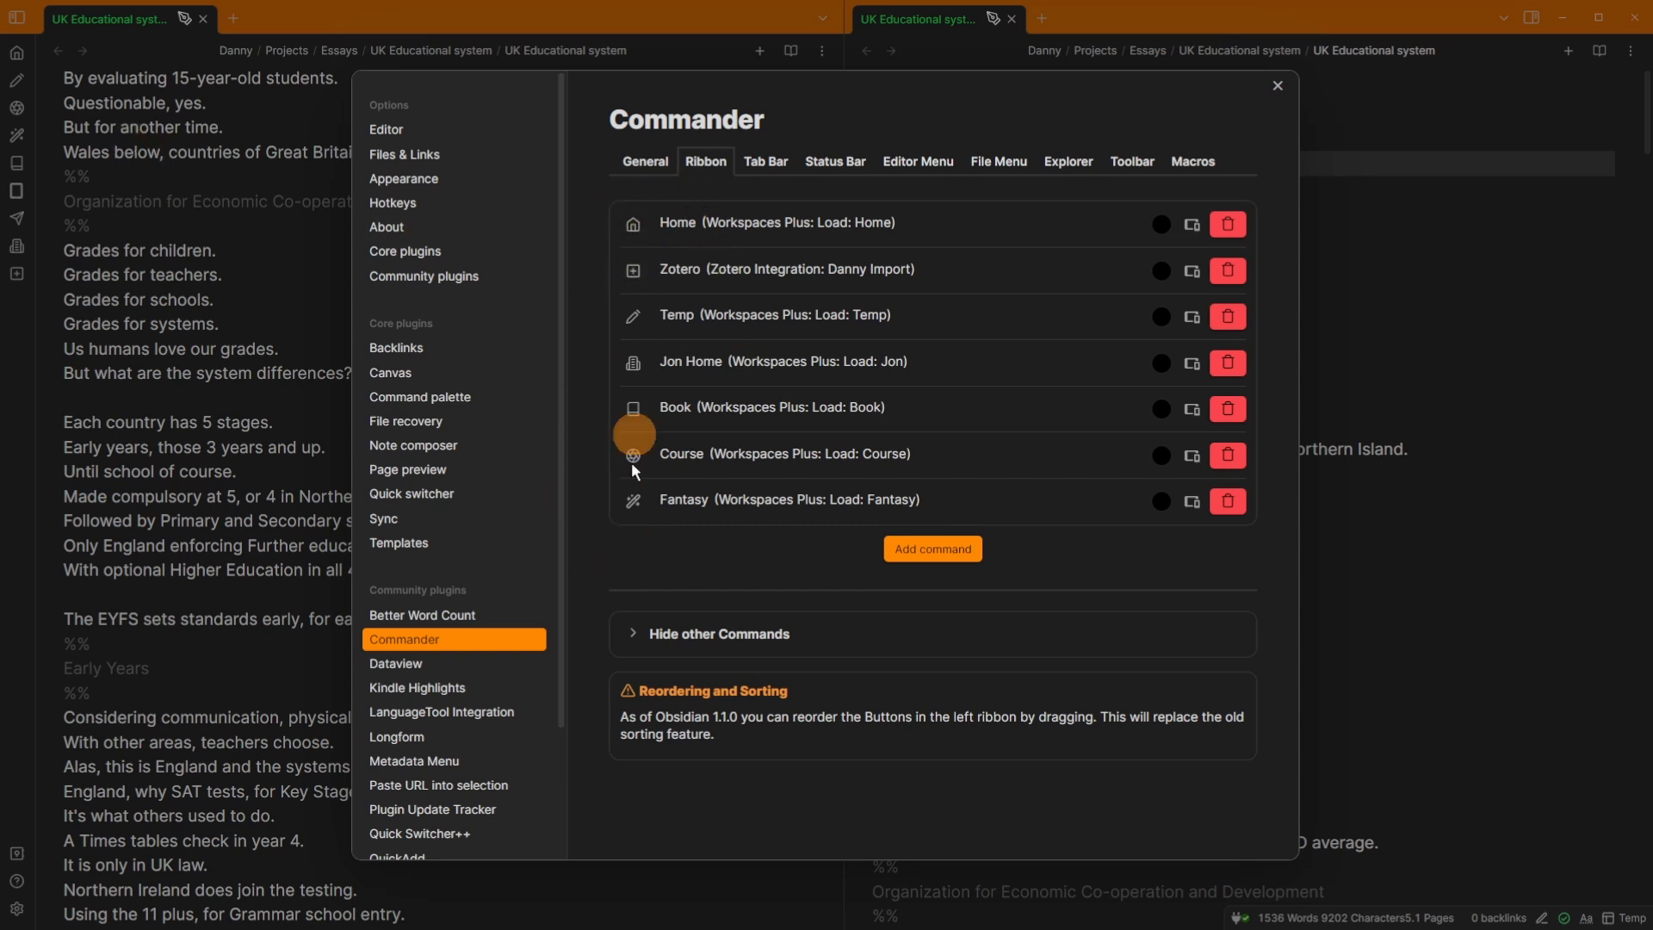
click(145, 197)
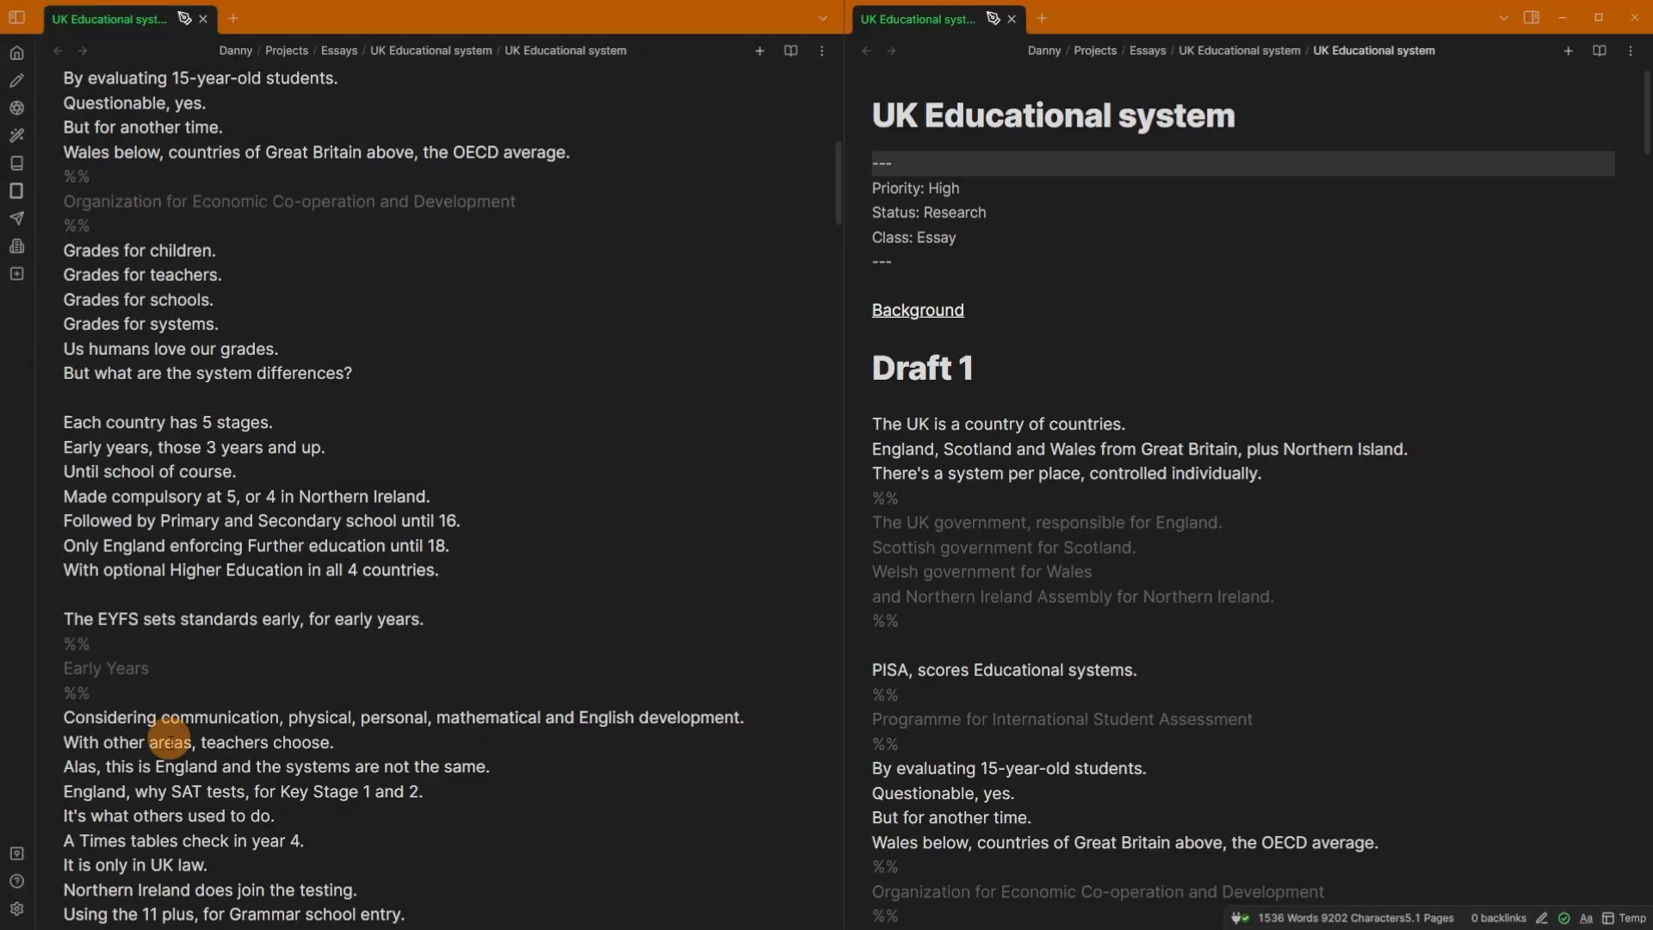
- Open the ribbon menu configuration from the Appearance settings
click(17, 908)
click(424, 179)
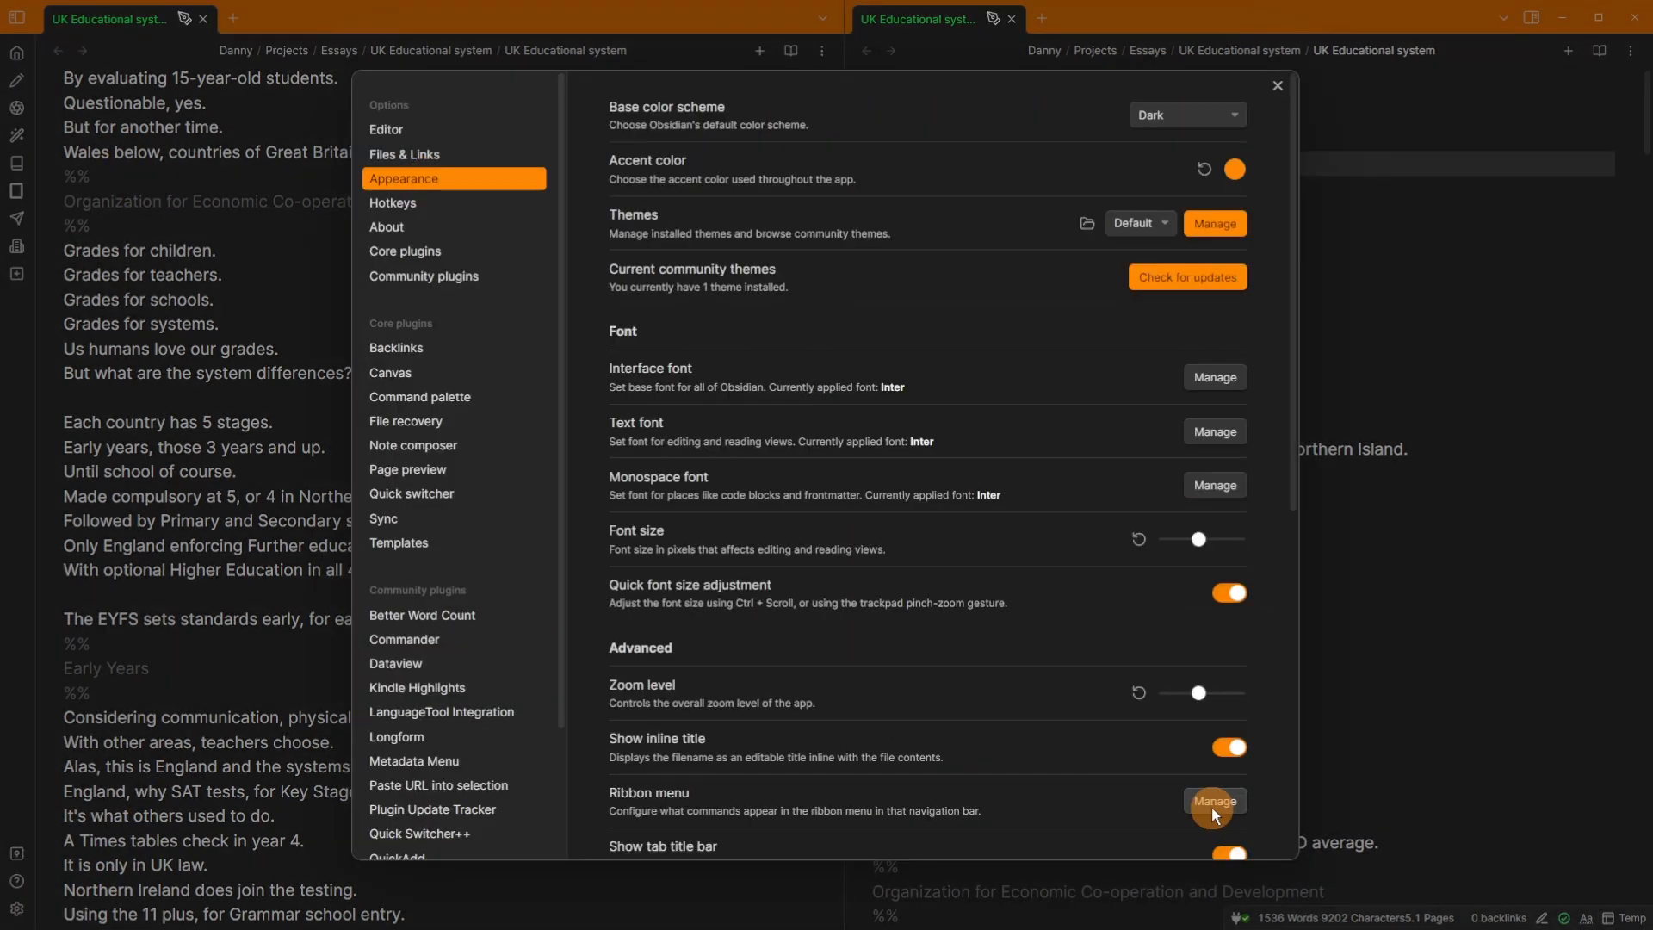
click(1192, 801)
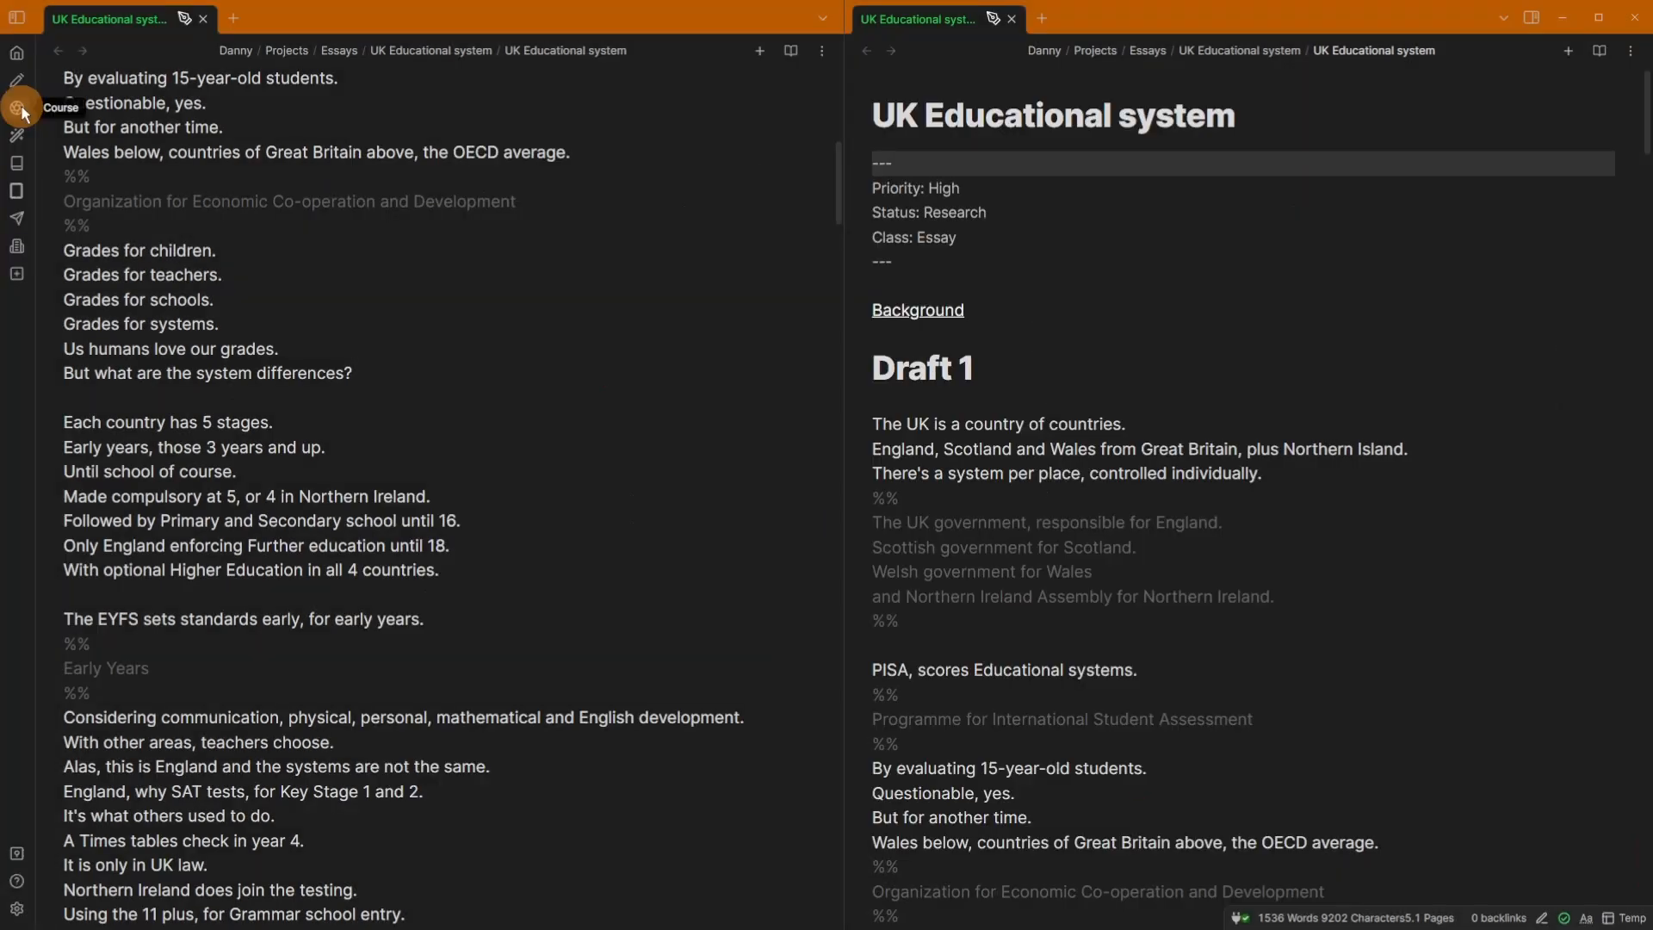
- Load the Course workspace and fit the whole Course management canvas in view
click(19, 109)
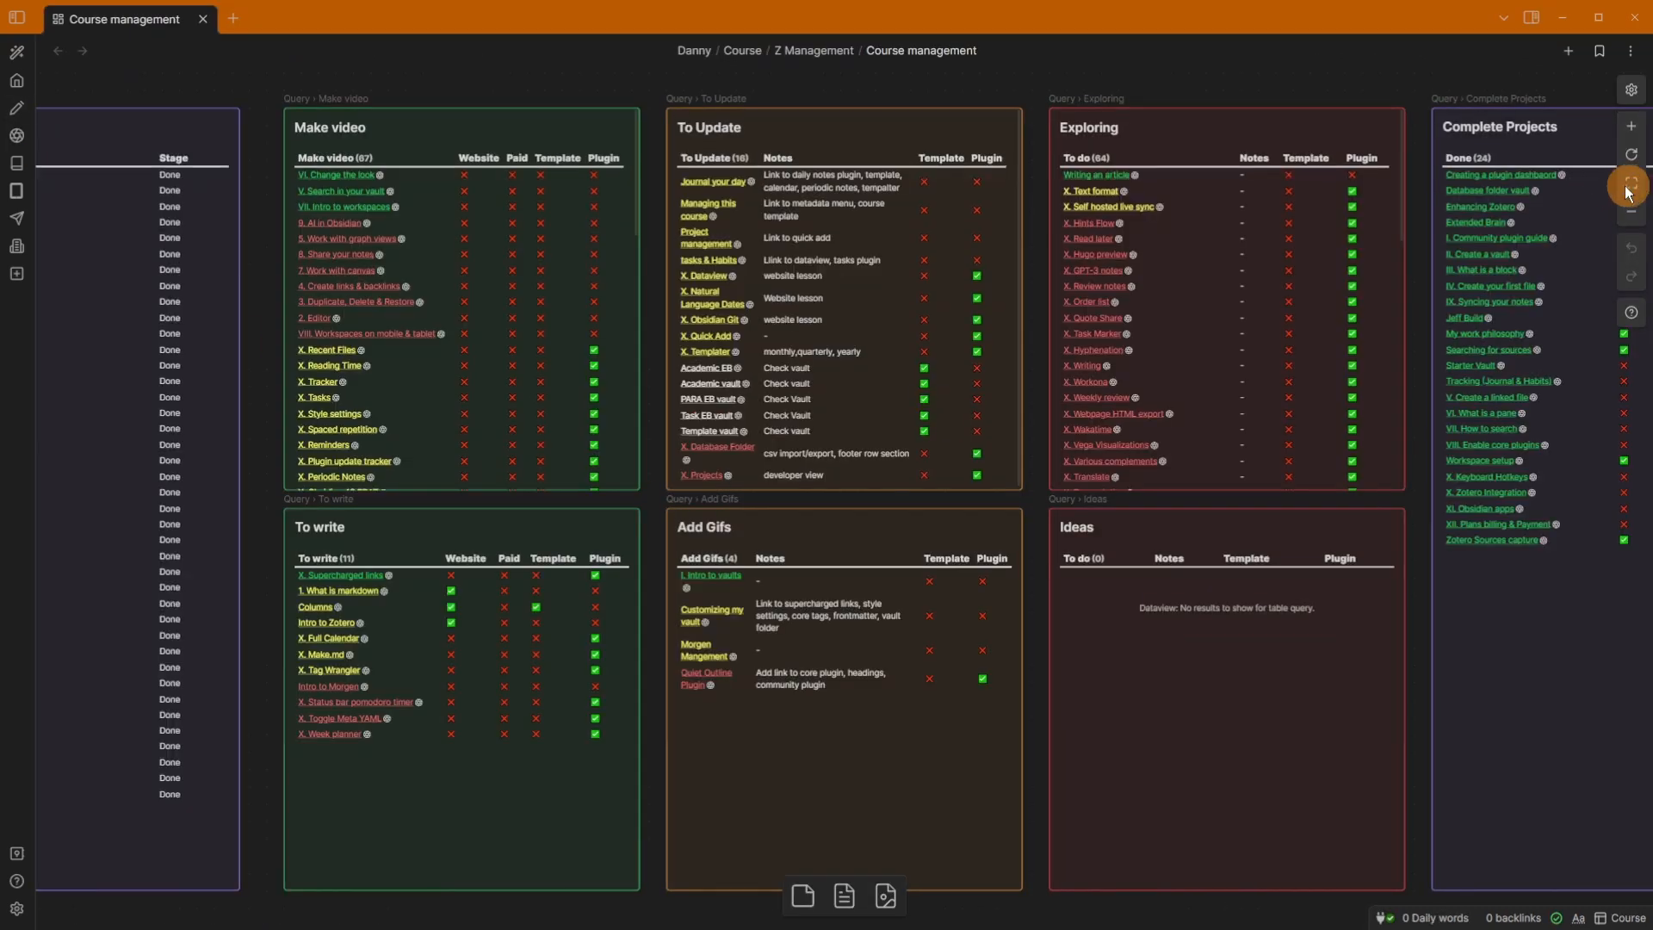
click(1631, 183)
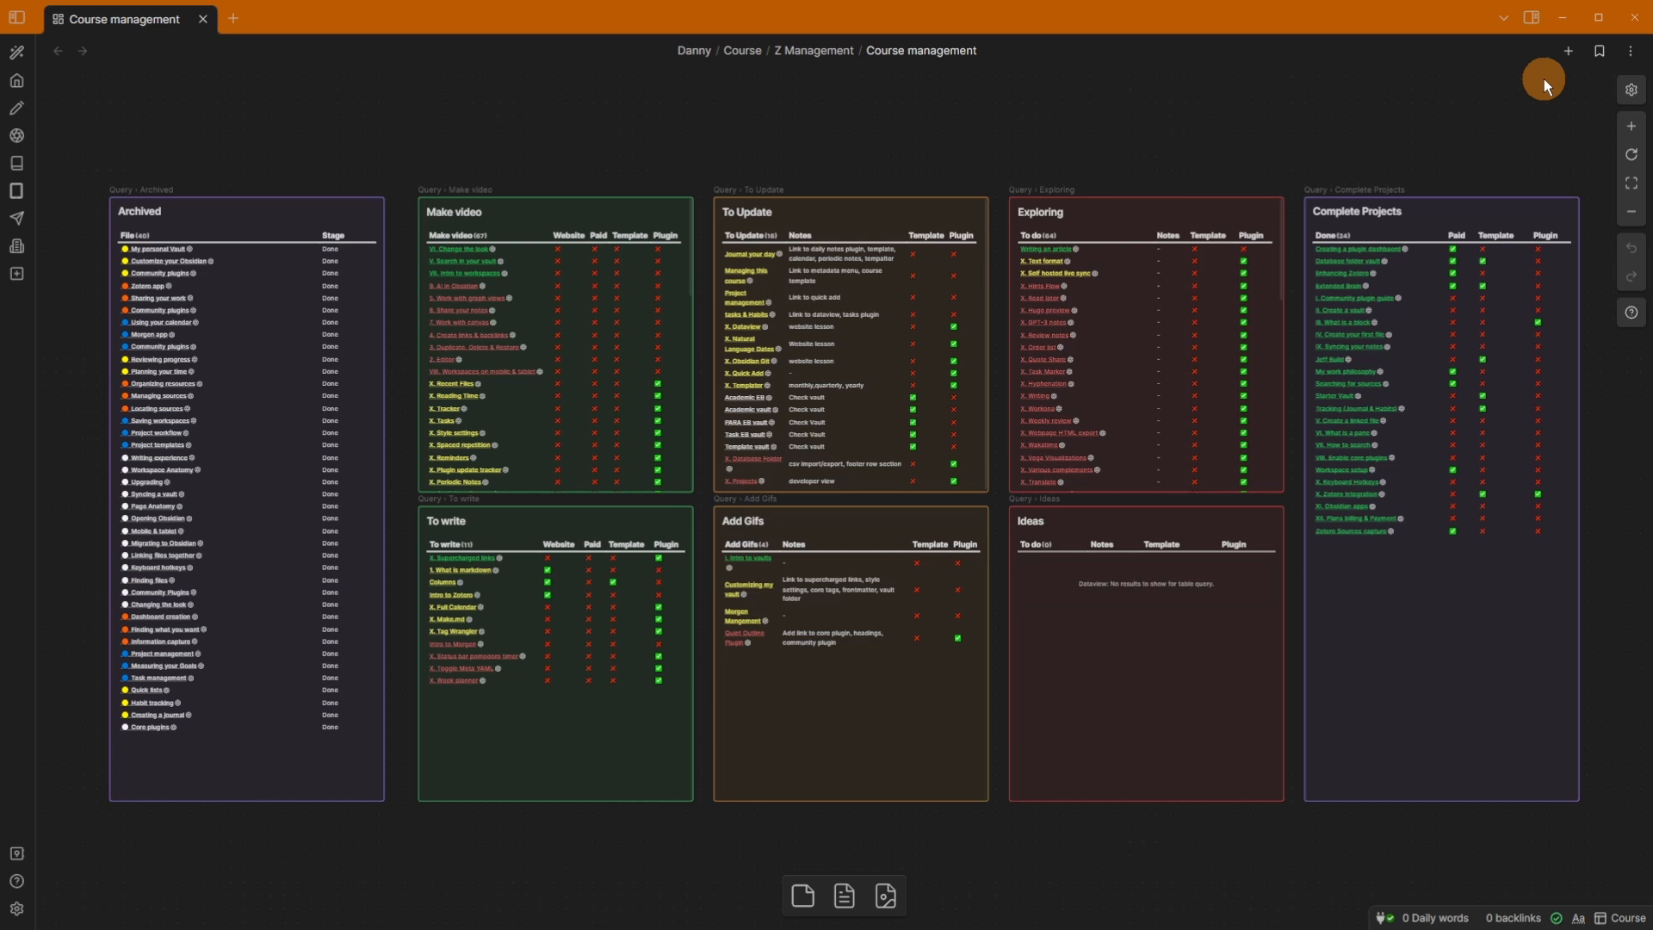
- Sync the Kindle highlights into the vault and close the sync dialog
click(19, 193)
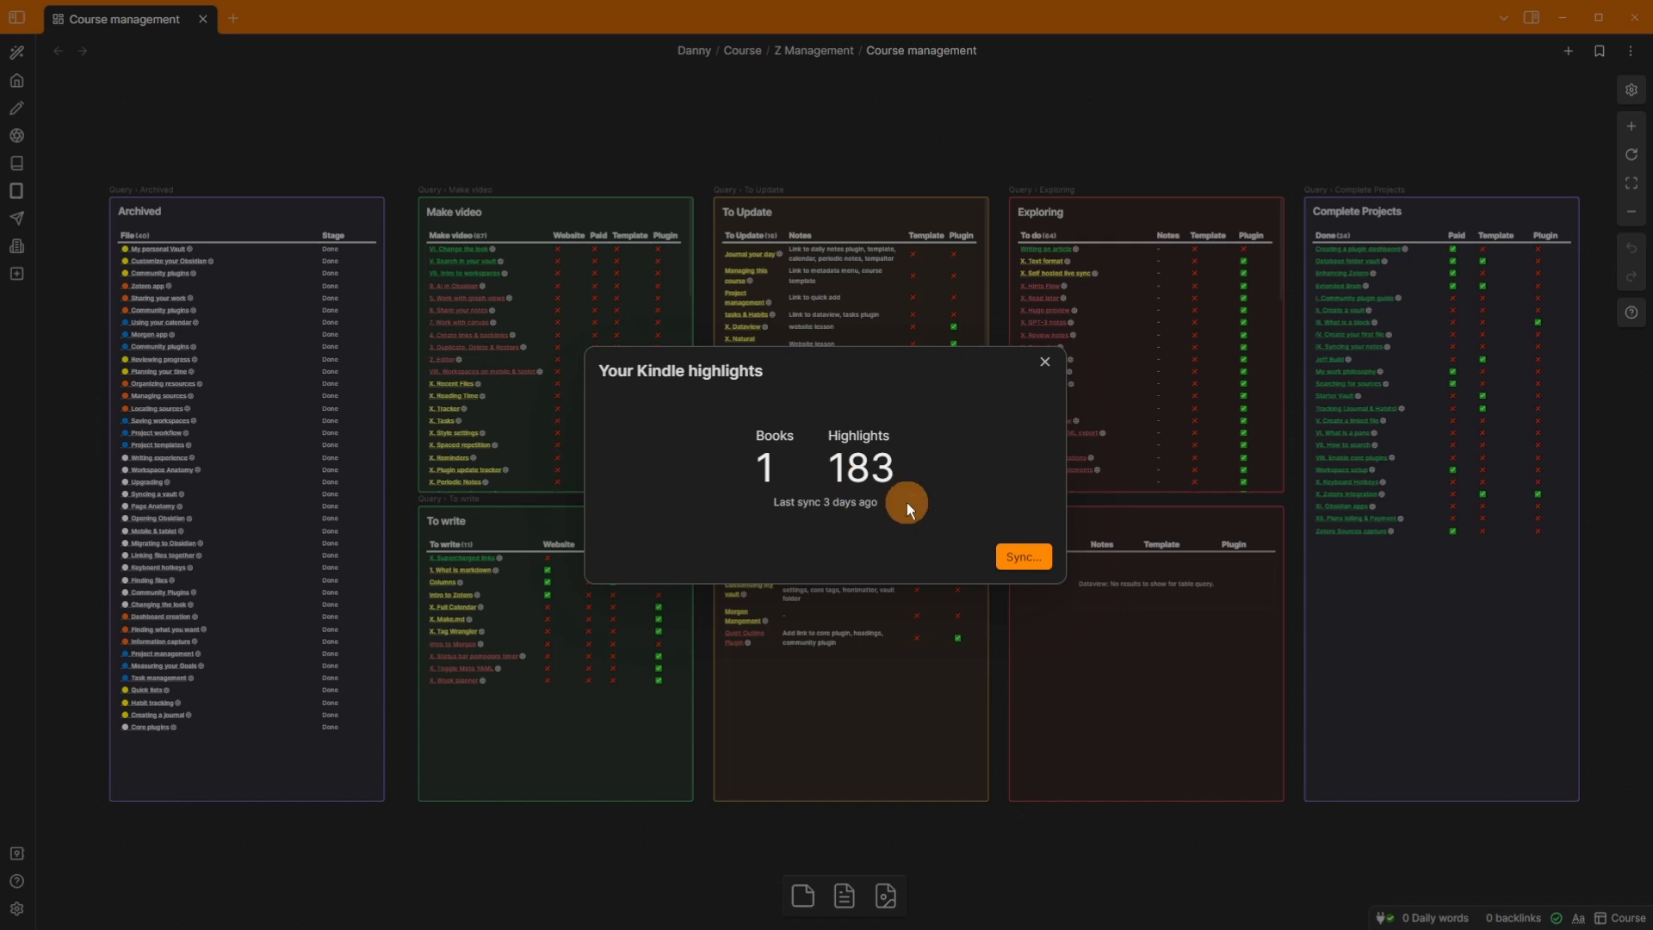
click(1026, 556)
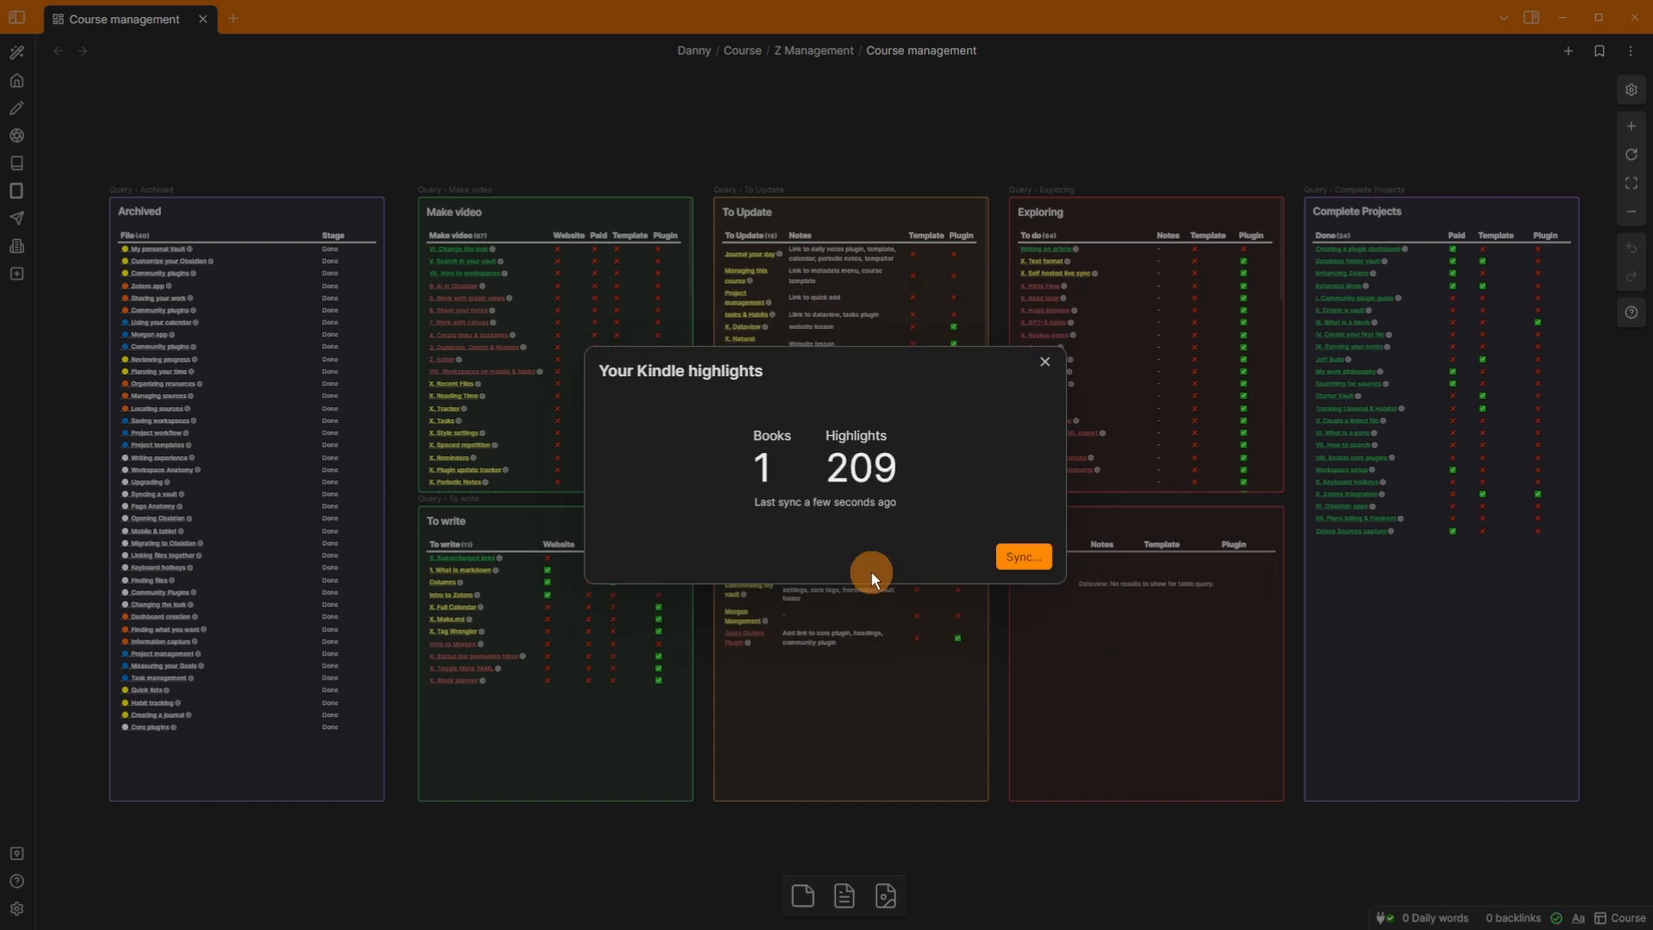
key(Escape)
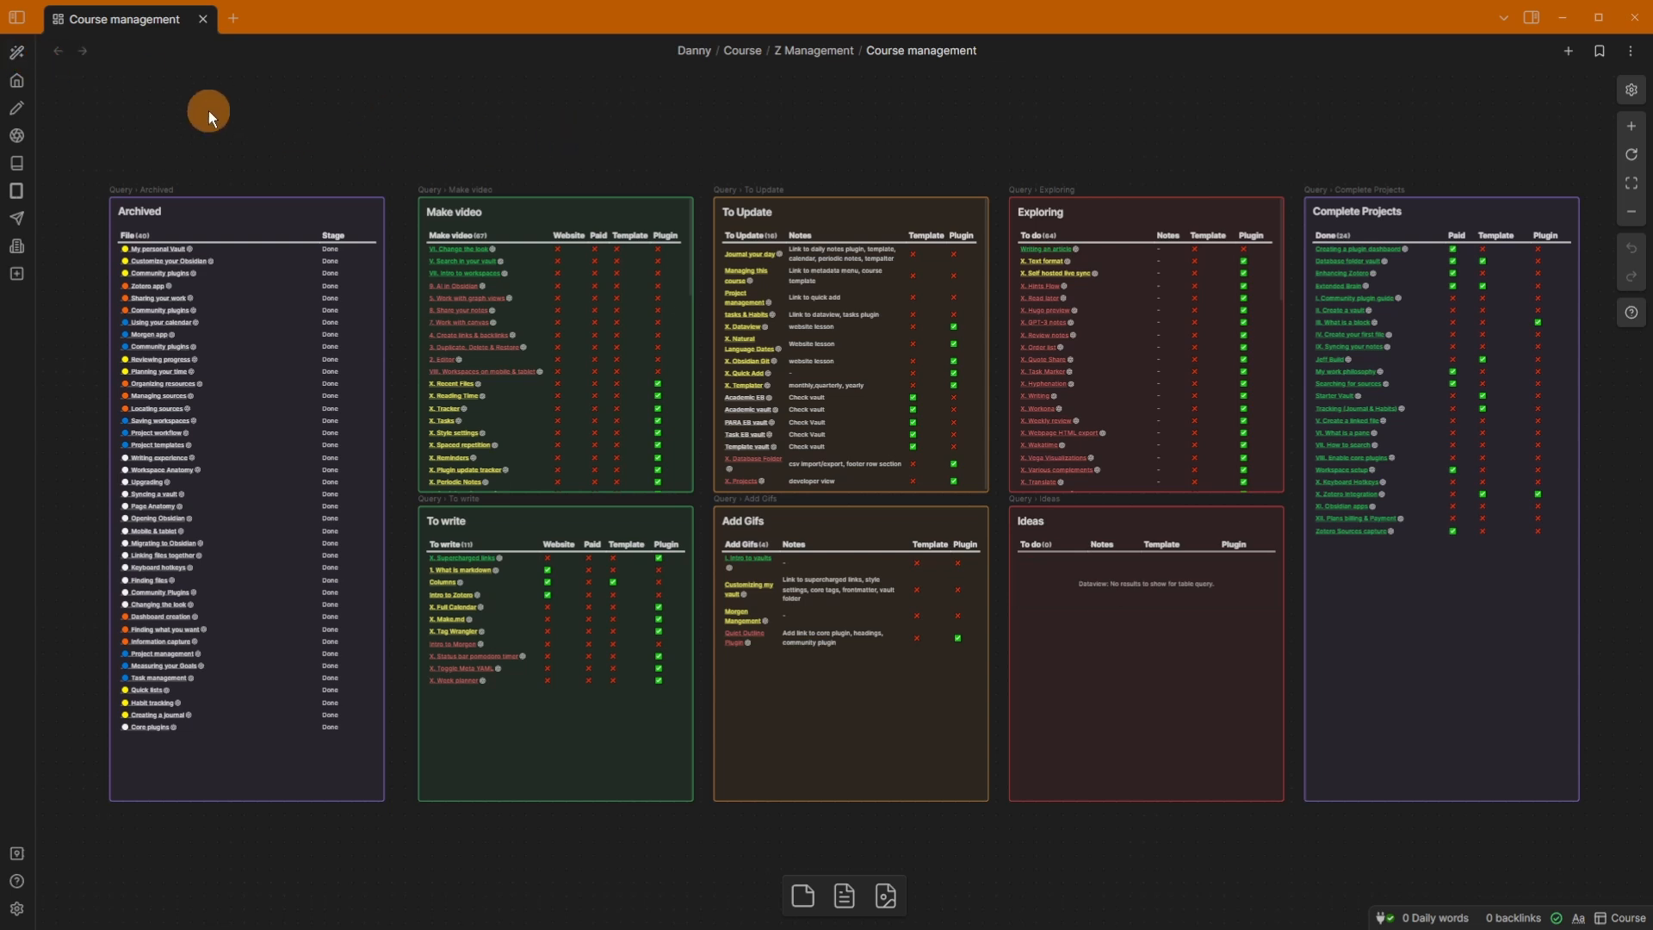
- Load the Home workspace and open the bookmarked Ecological Psychology note in the Highlight group
click(17, 83)
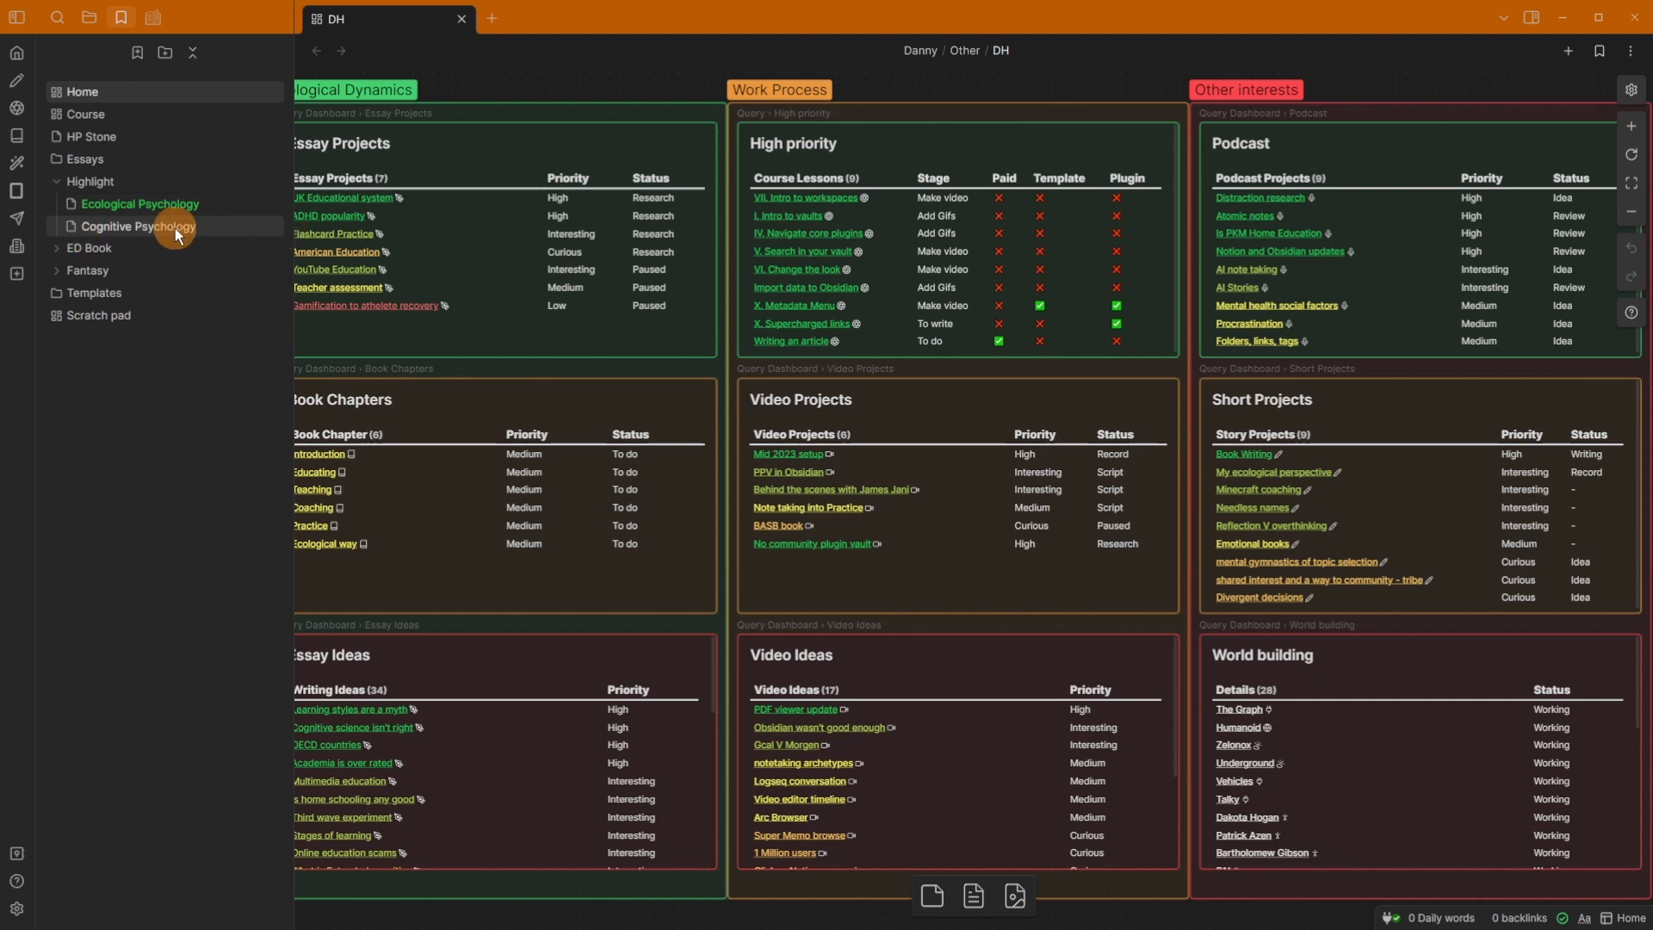
click(142, 207)
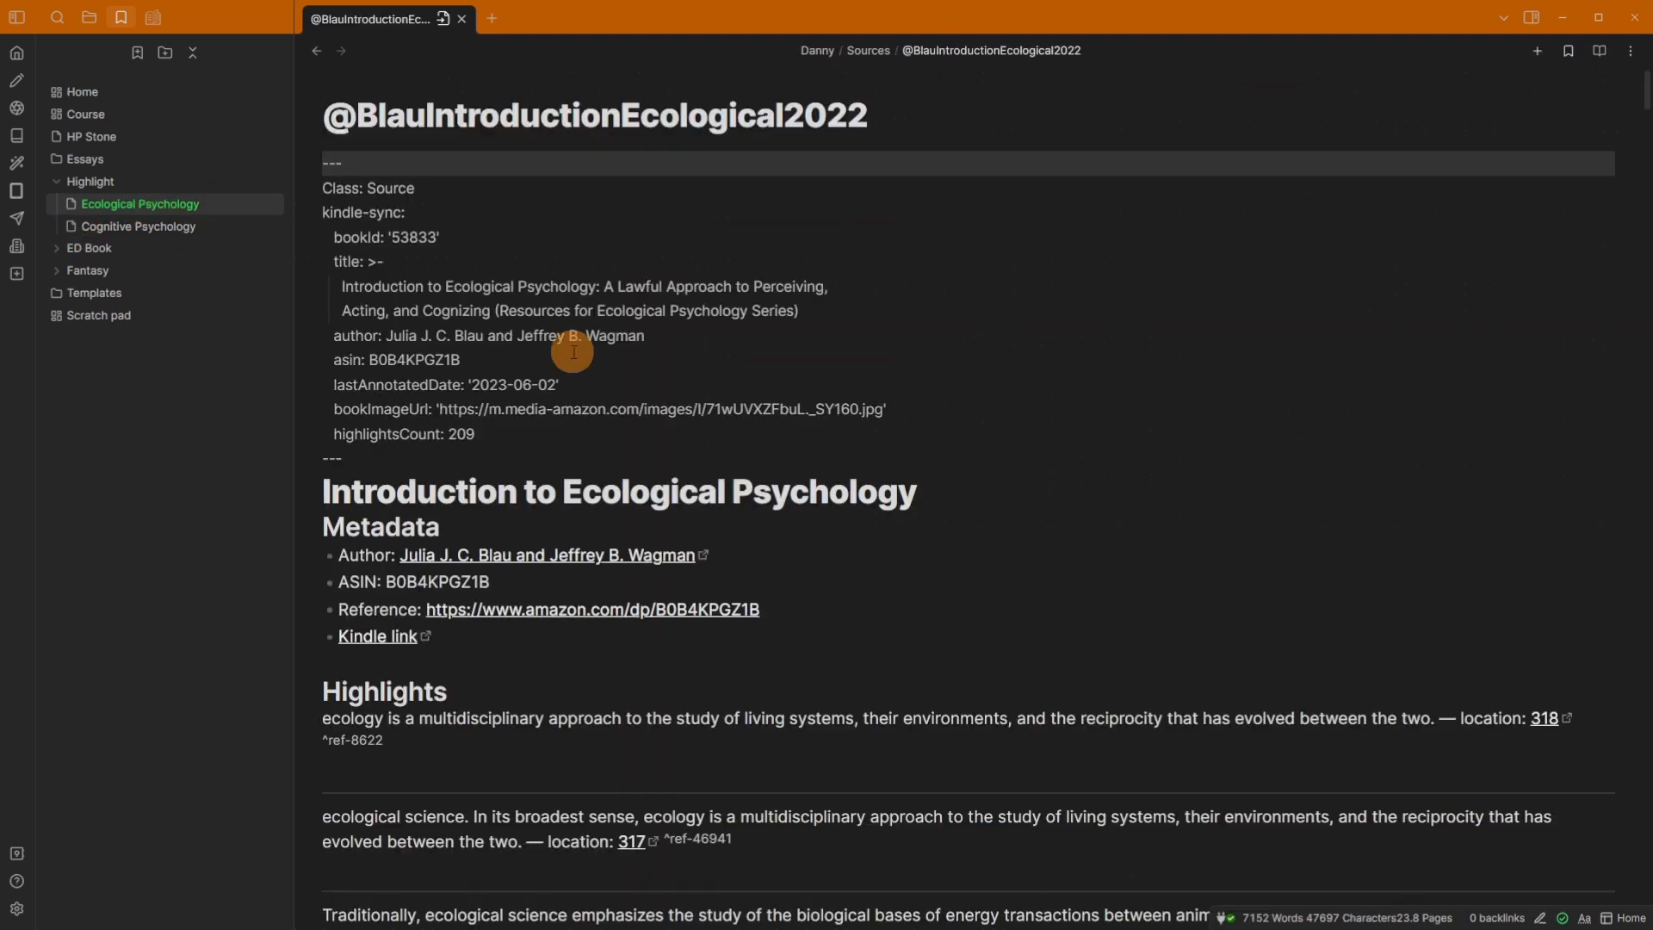
- Skim the synced Kindle highlights in the Ecological Psychology source note down to its end and back up
scroll(609, 324, down, 8)
scroll(609, 325, down, 20)
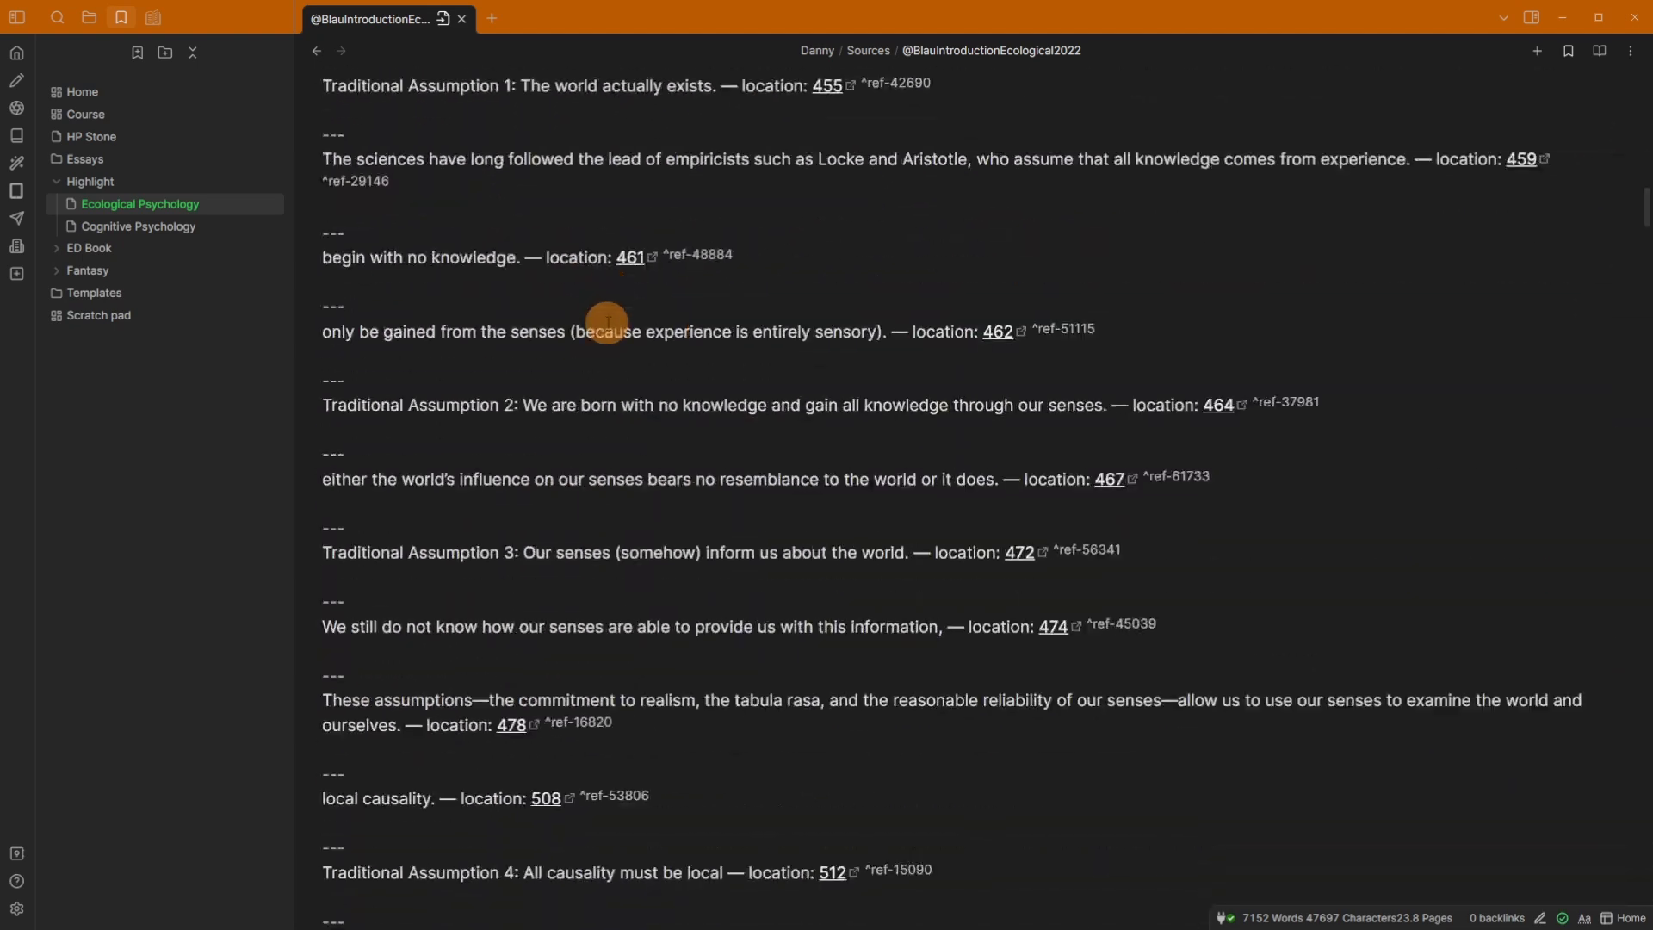
scroll(638, 318, down, 20)
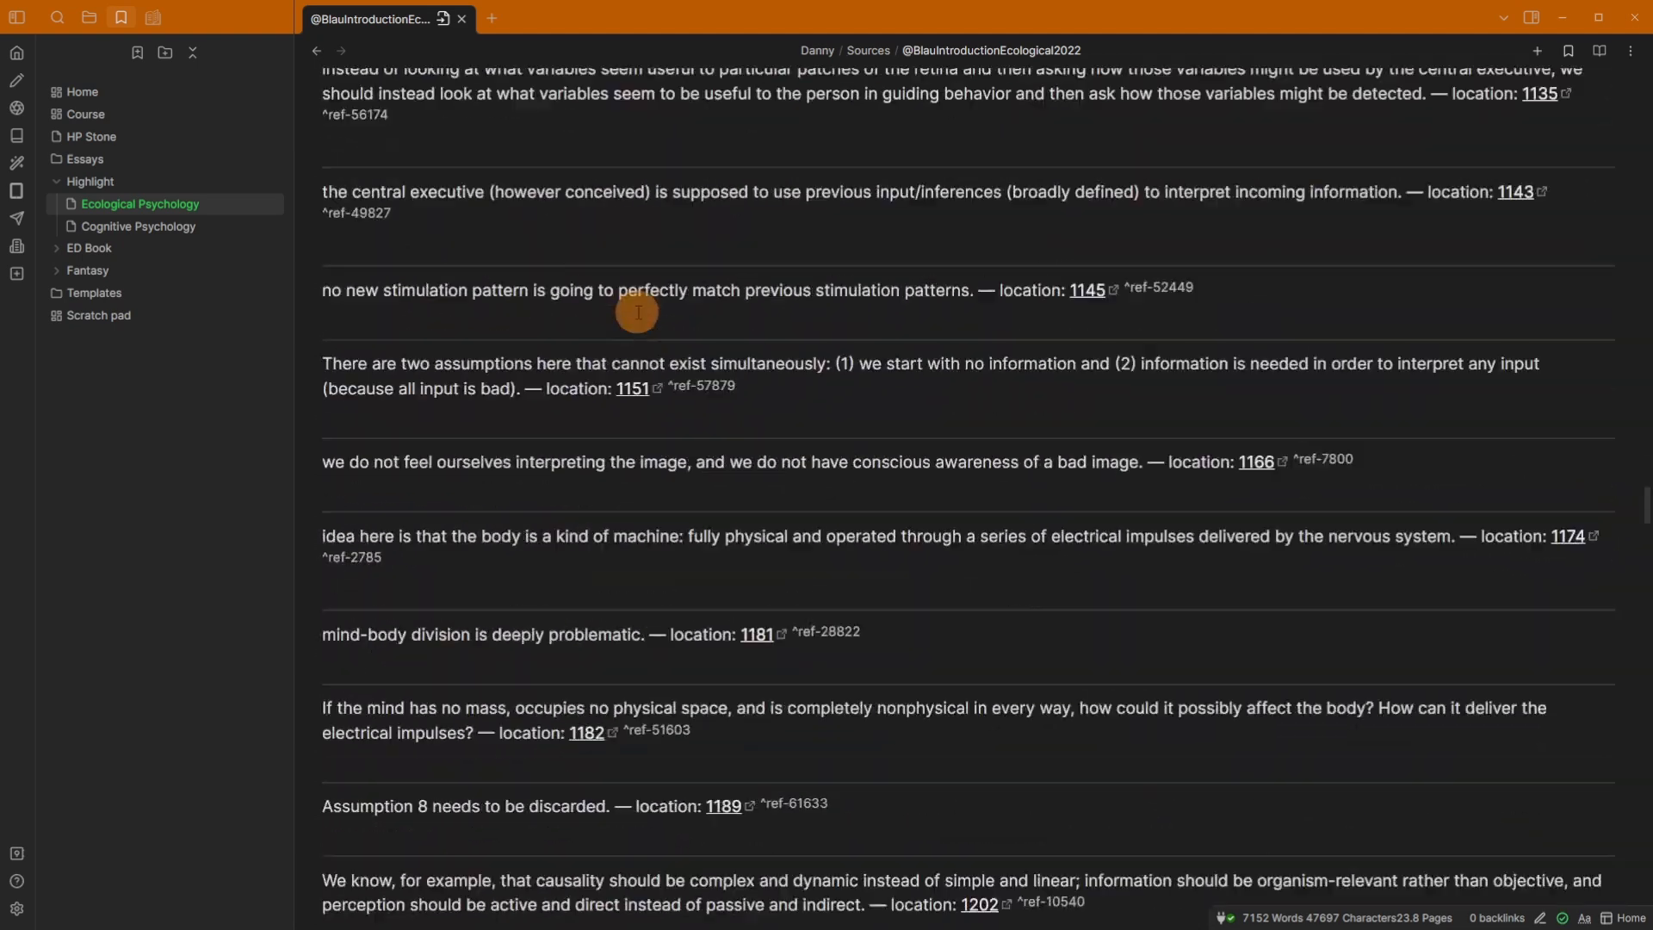
scroll(694, 300, down, 20)
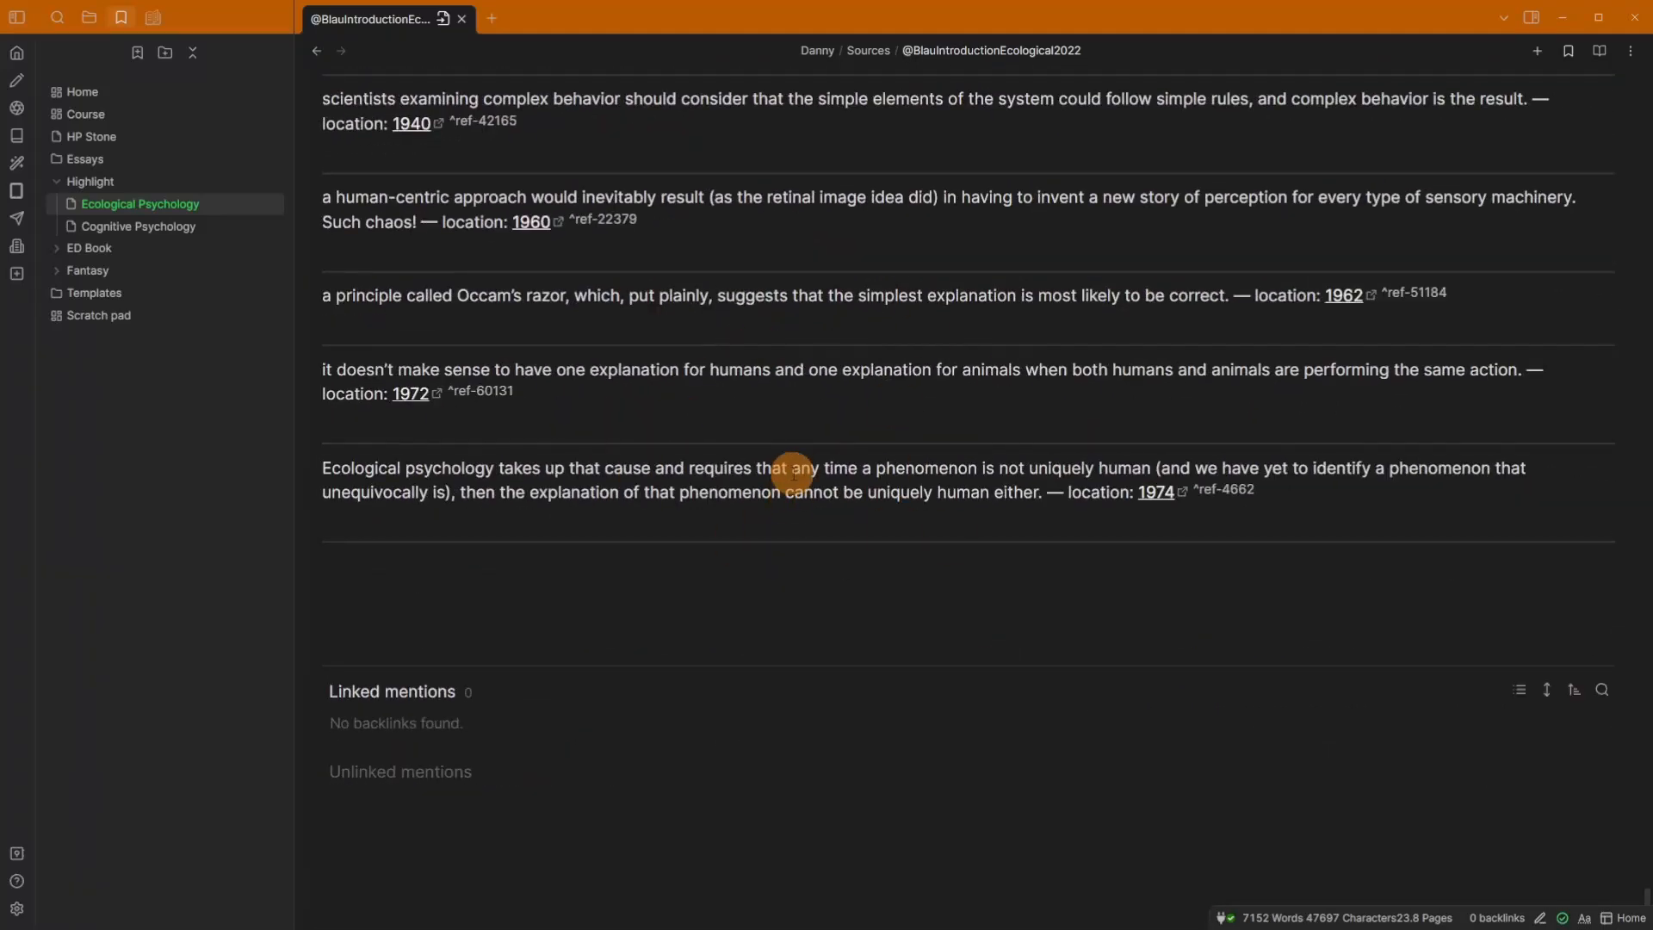
scroll(786, 464, up, 10)
scroll(790, 474, up, 8)
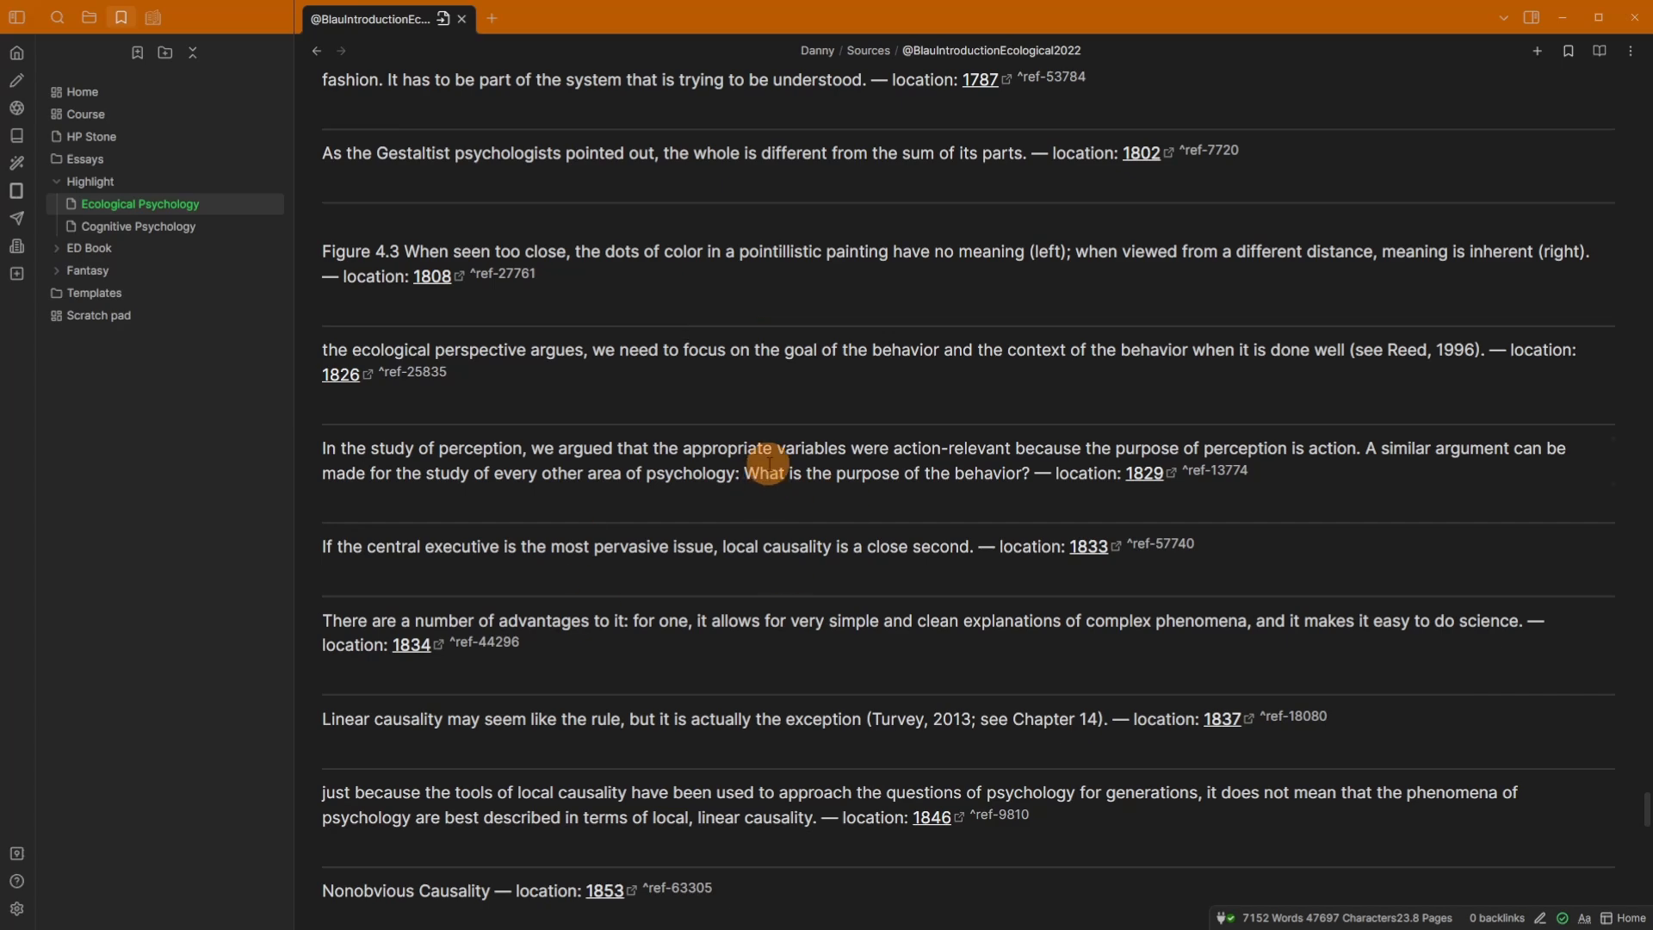
scroll(768, 478, up, 6)
scroll(768, 464, up, 1)
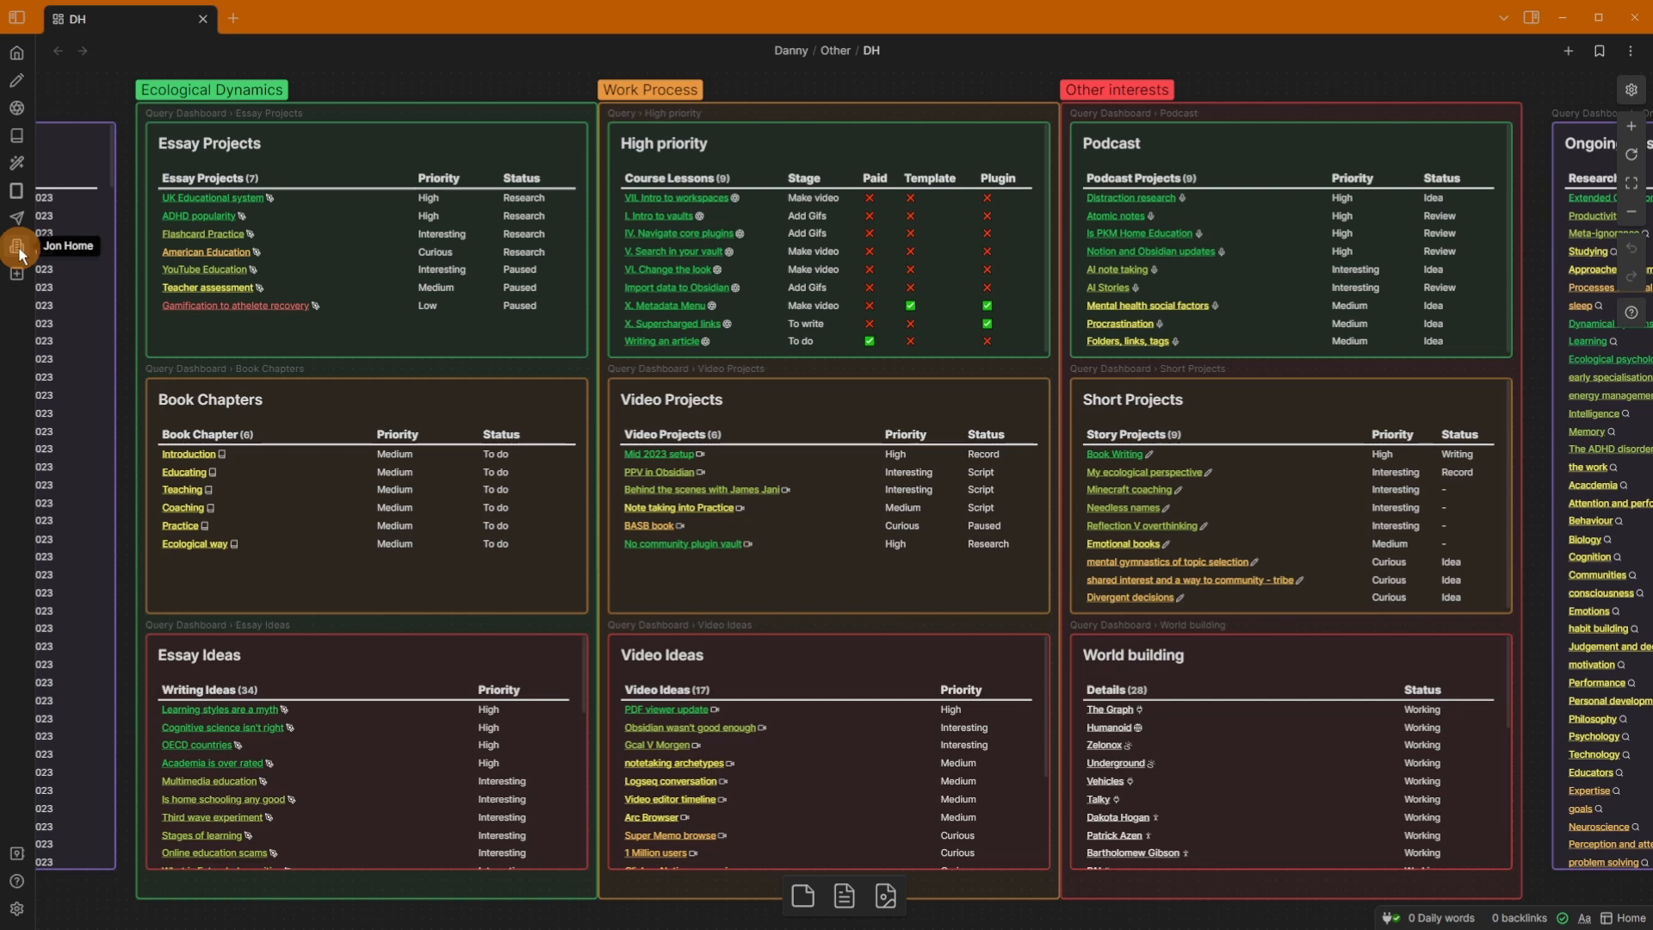
mouse_move(841, 501)
mouse_down()
mouse_move(1111, 488)
mouse_move(862, 496)
mouse_up()
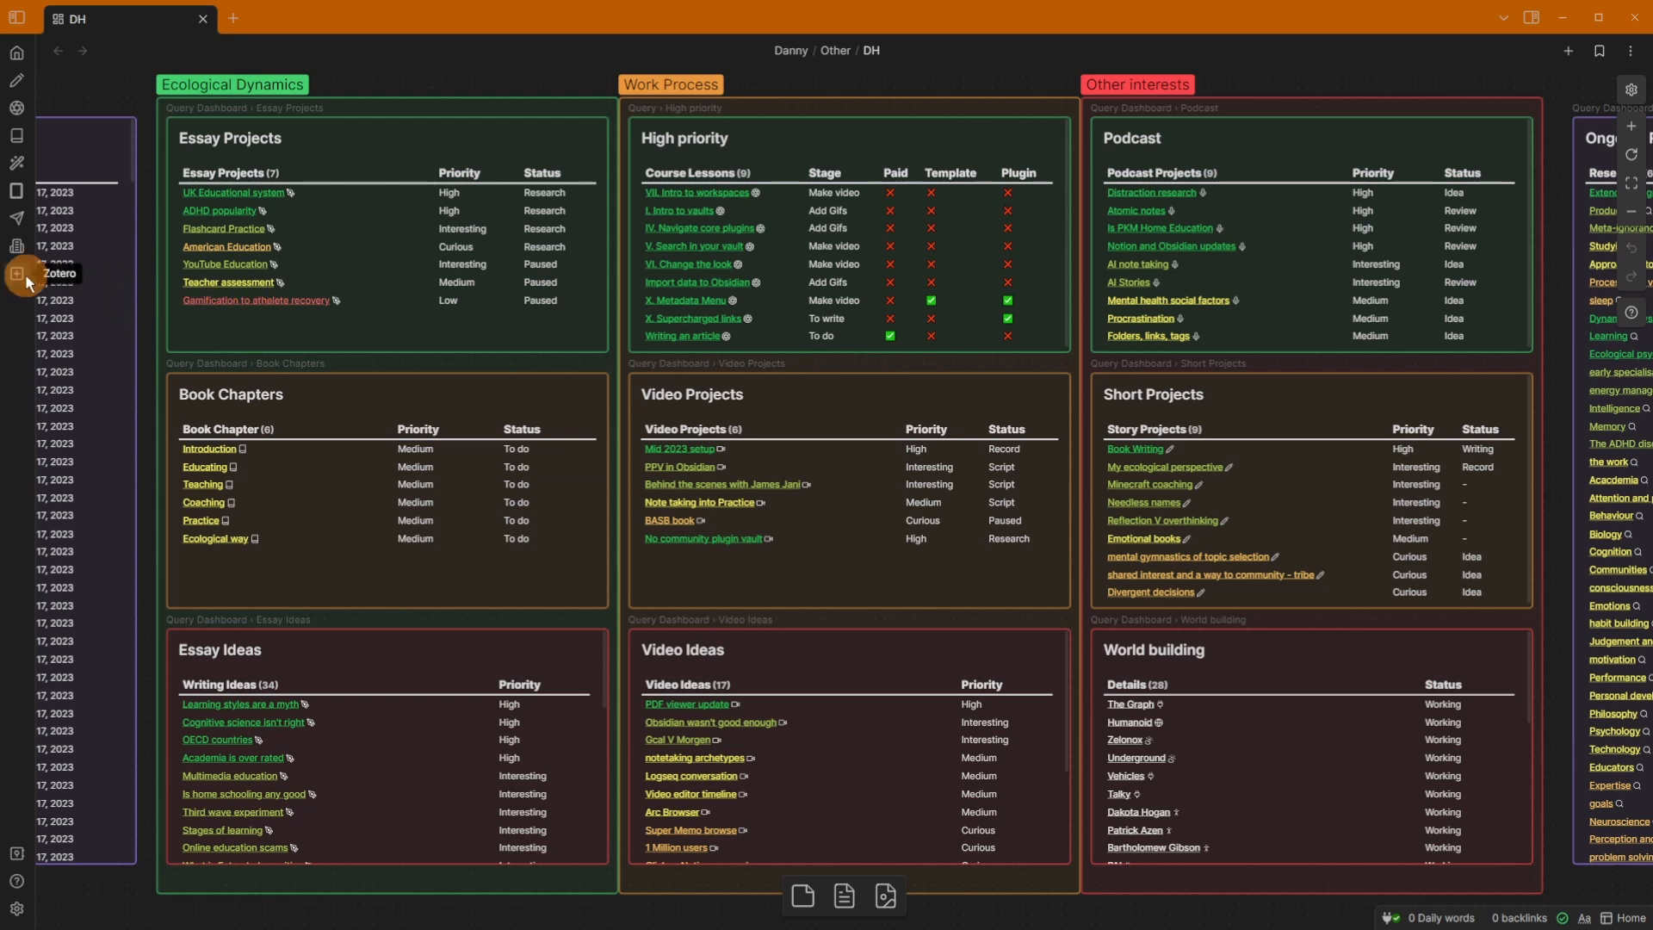
- Look over the Source Inbox card on the home canvas and switch to the Zotero library
drag(413, 380, 1358, 395)
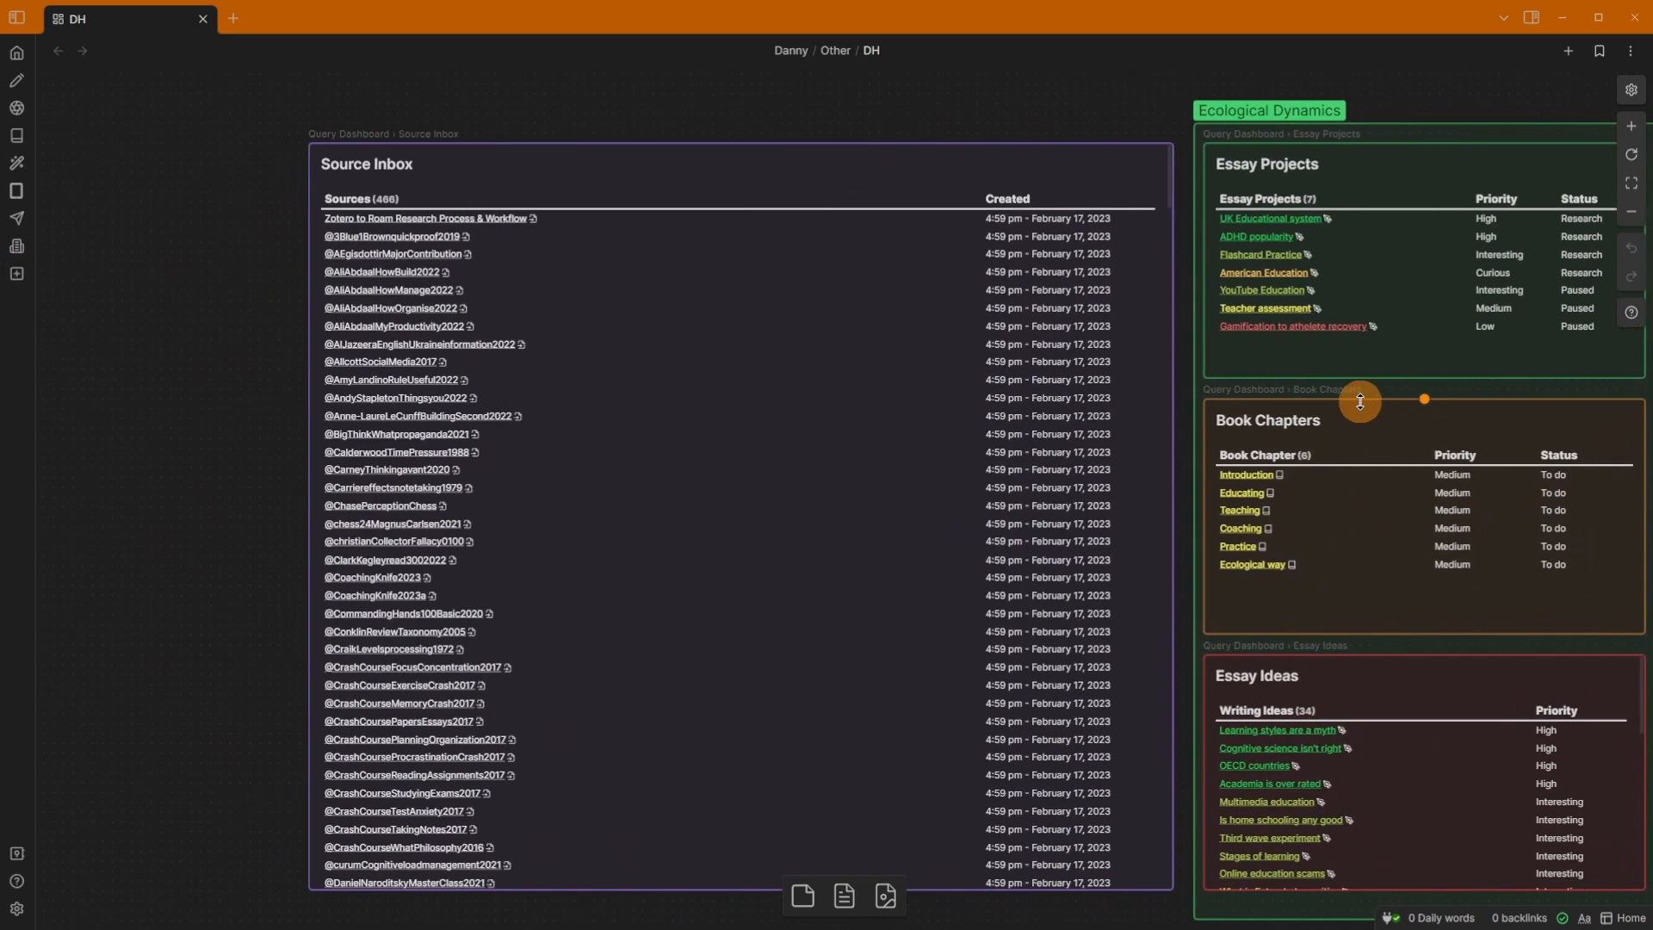
click(514, 467)
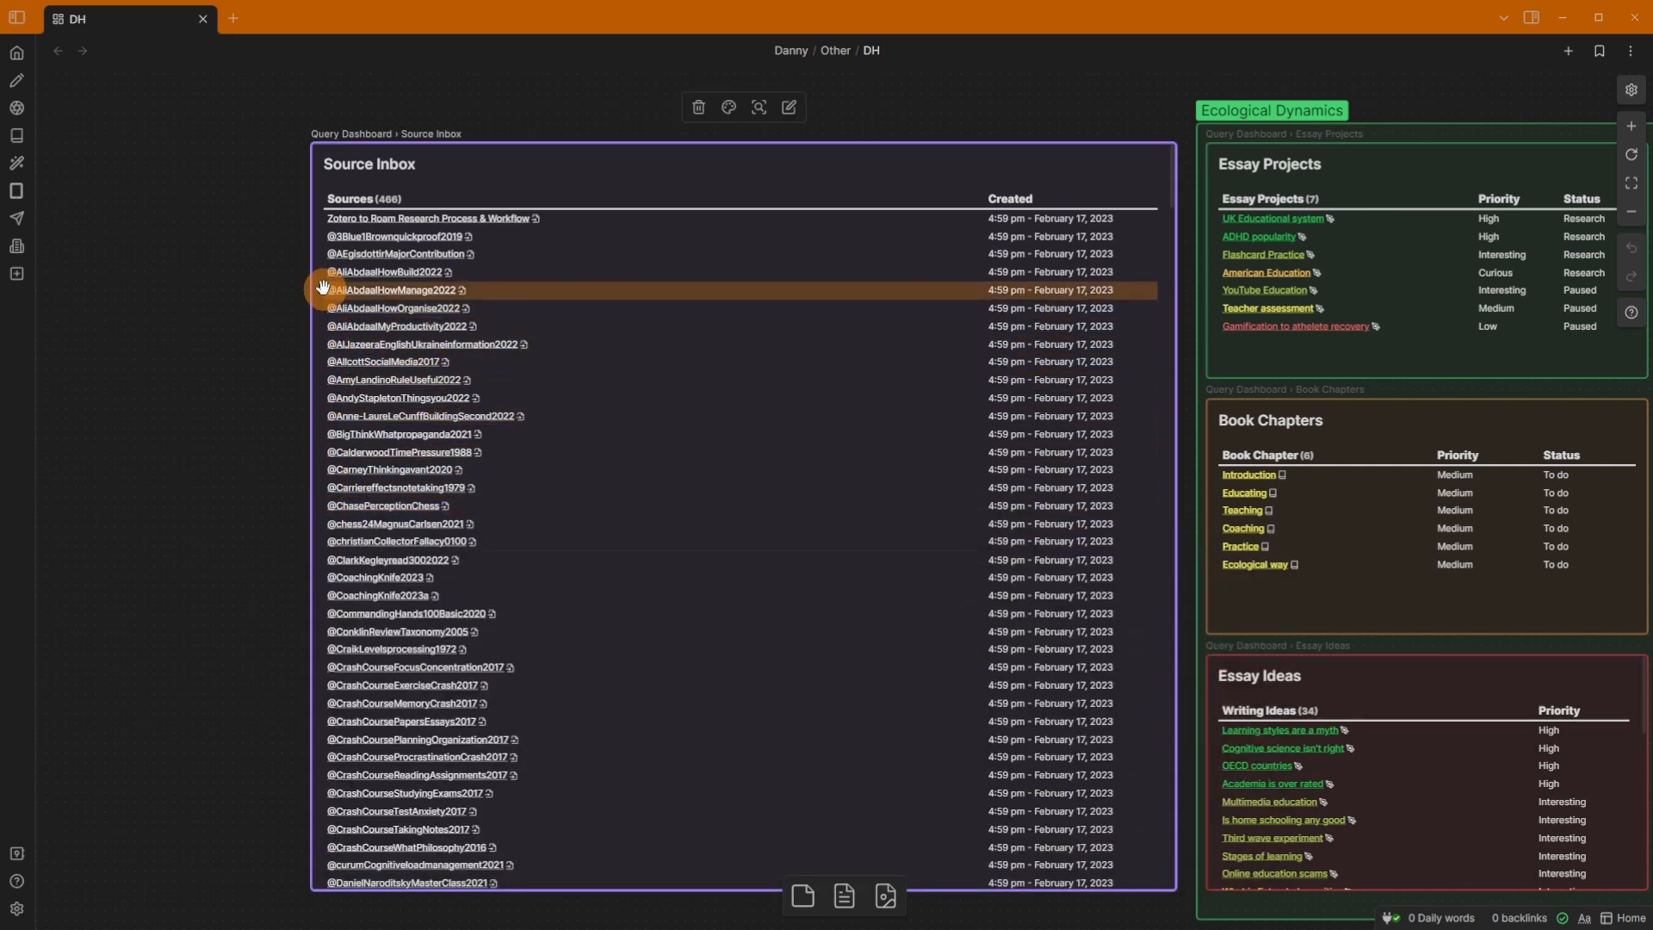
click(19, 107)
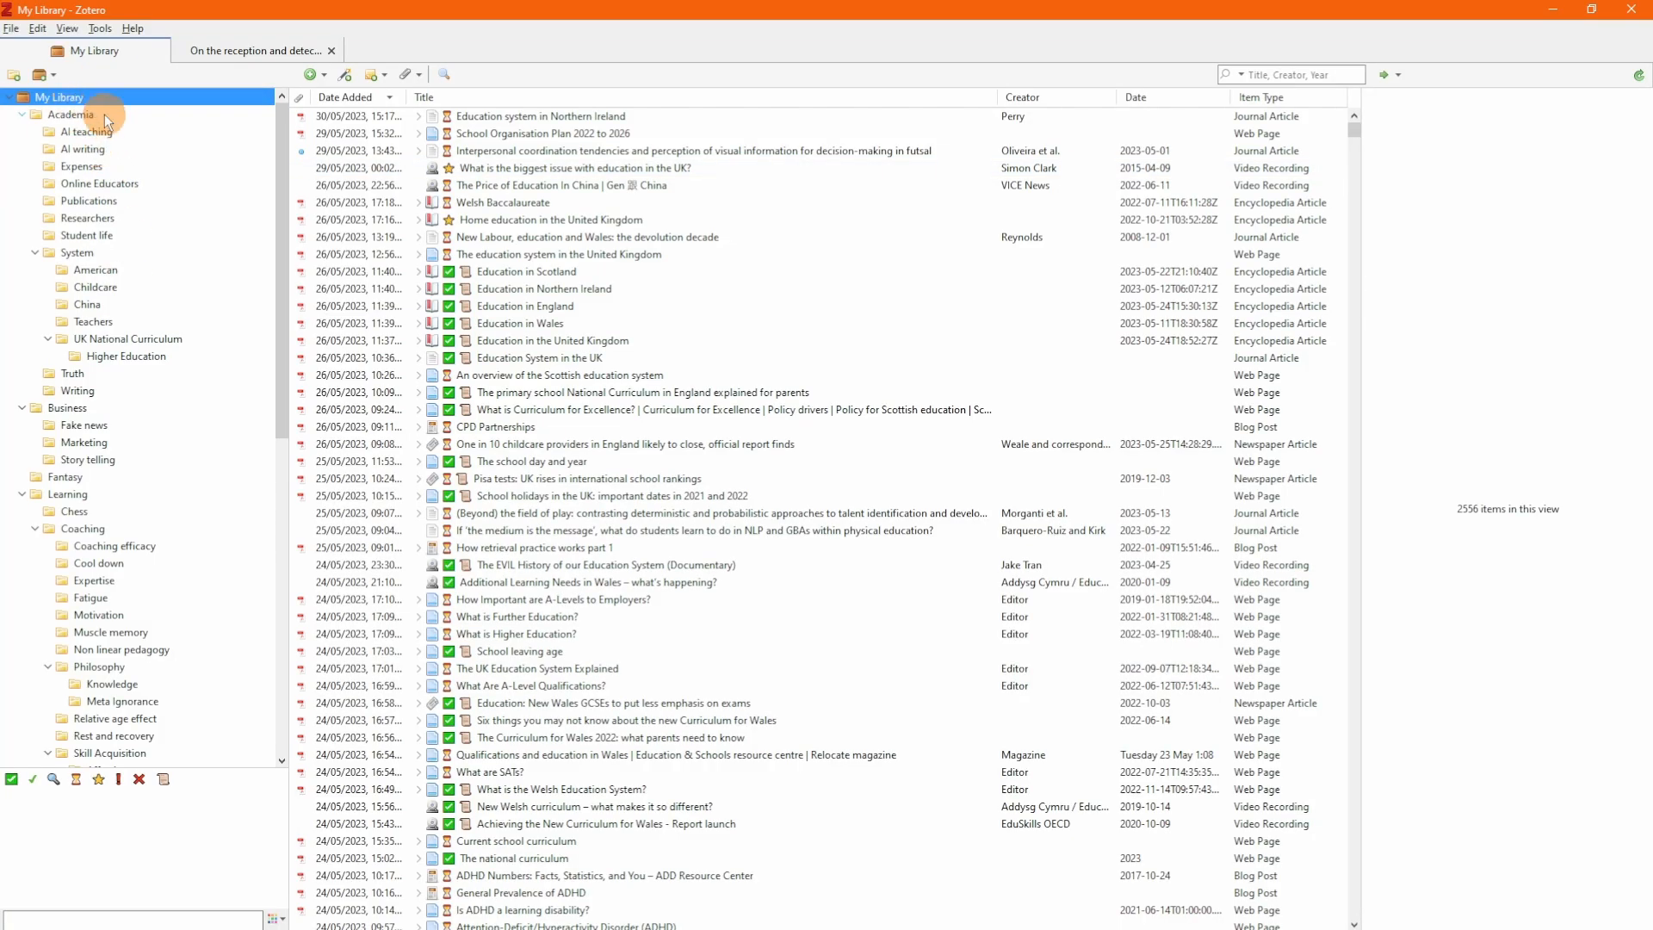
- Look through the Zotero collection tree down to the feeds and browse the library's item list
scroll(108, 190, down, 12)
scroll(146, 474, up, 12)
scroll(95, 344, down, 12)
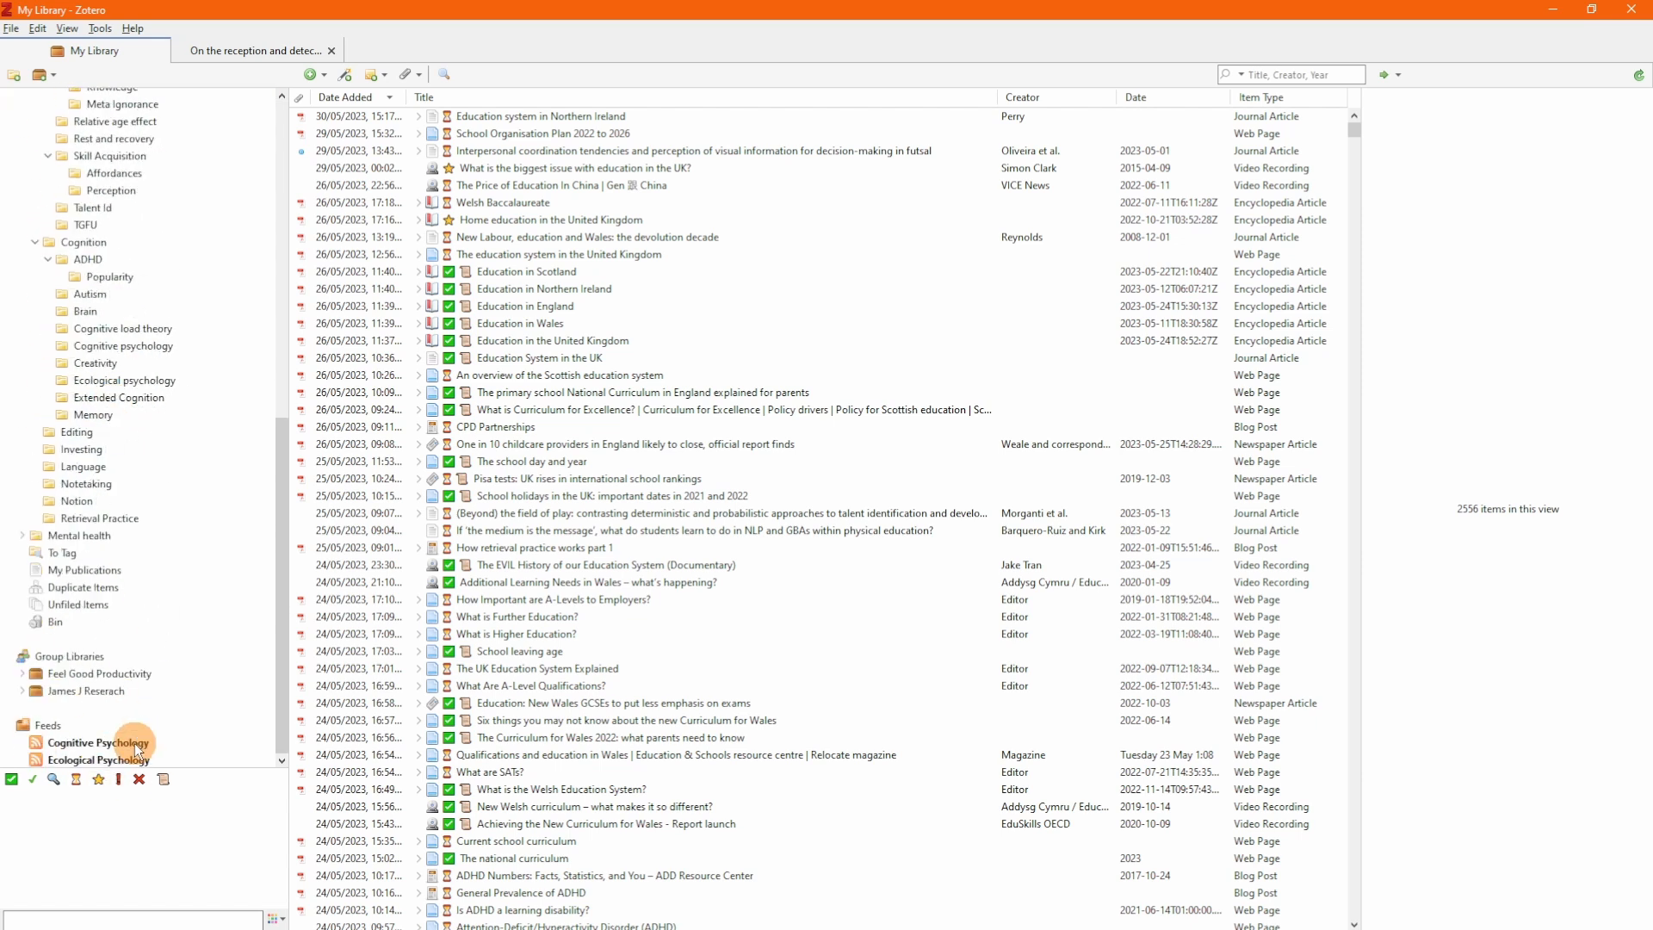
scroll(107, 466, up, 12)
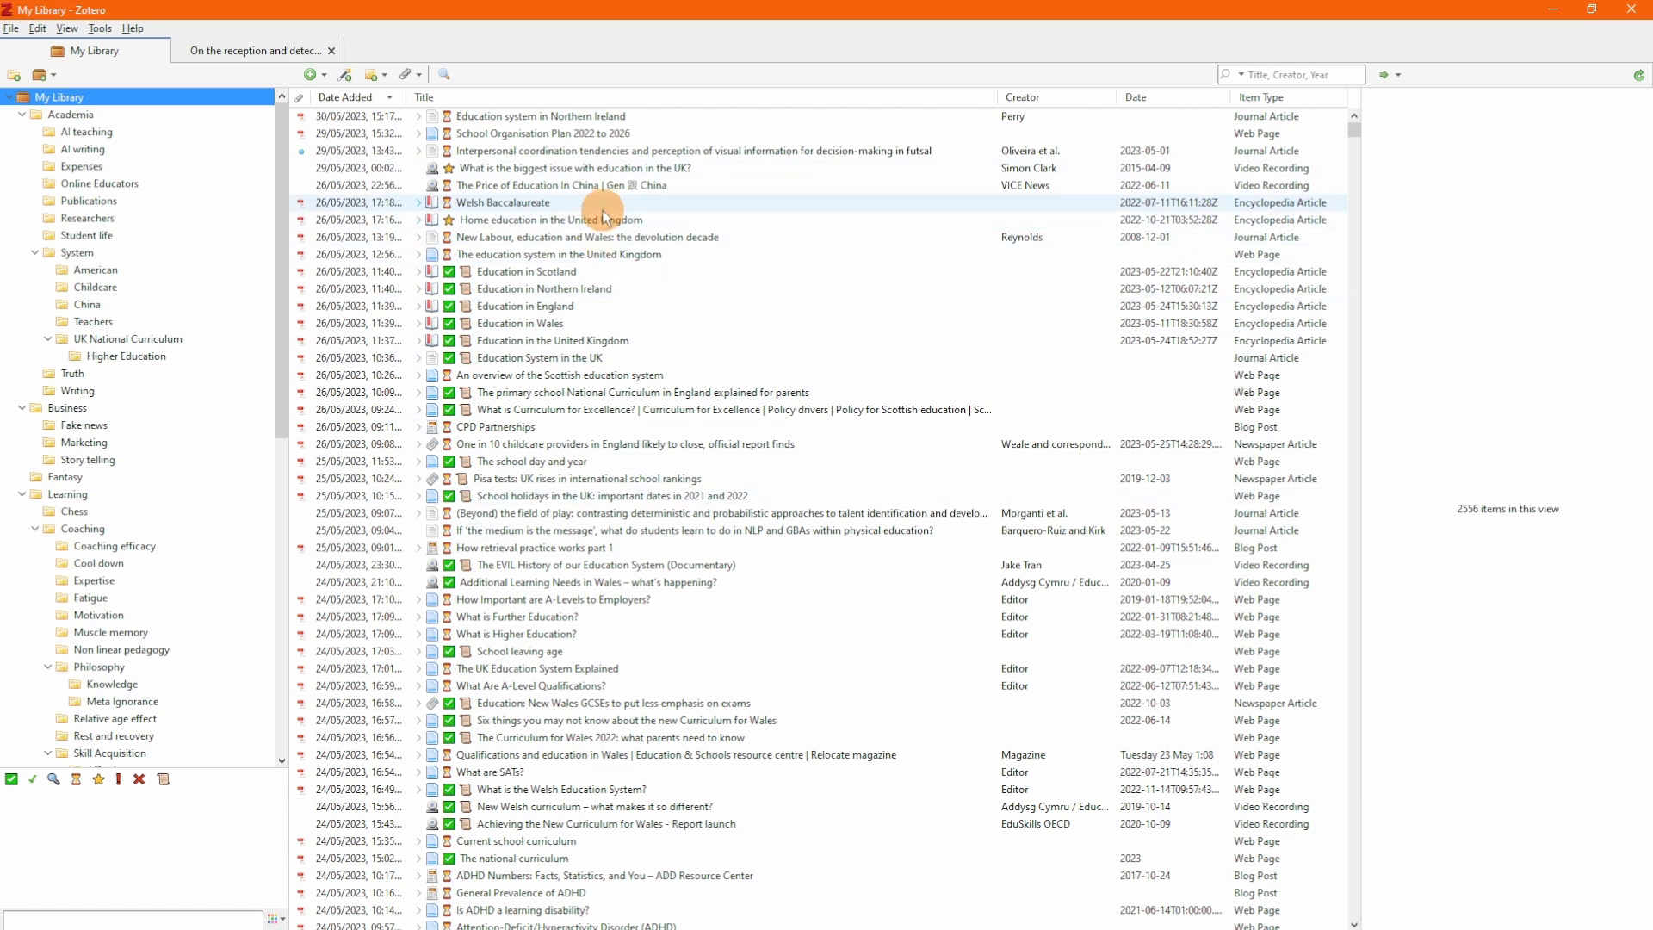
scroll(603, 216, down, 20)
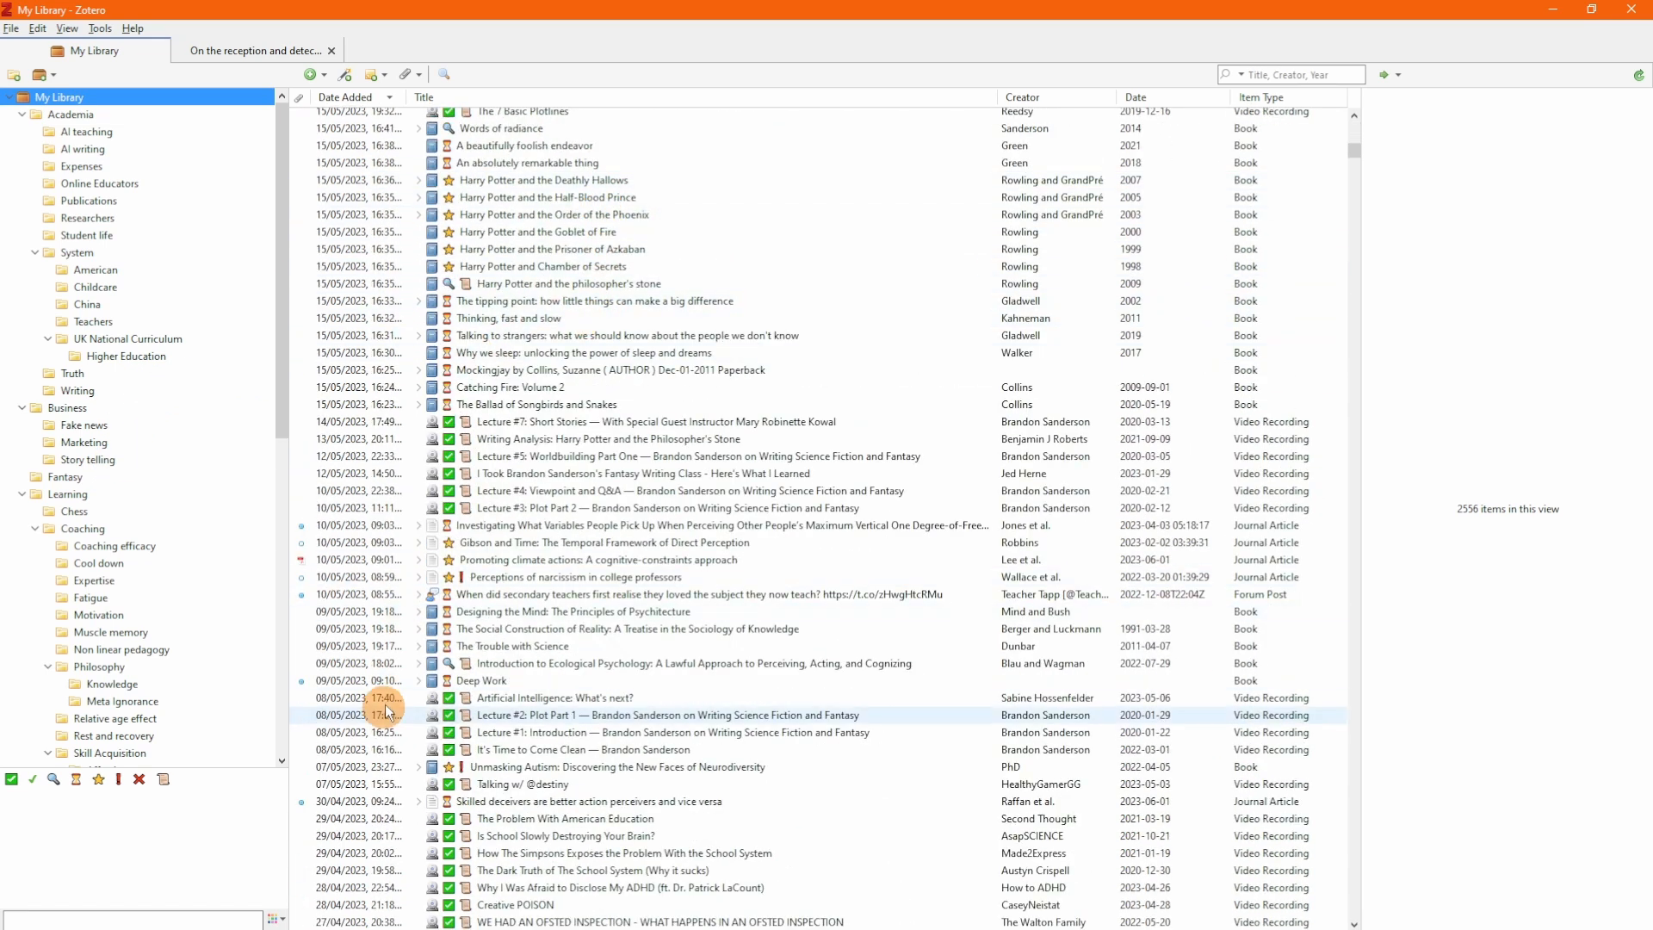
scroll(520, 404, up, 18)
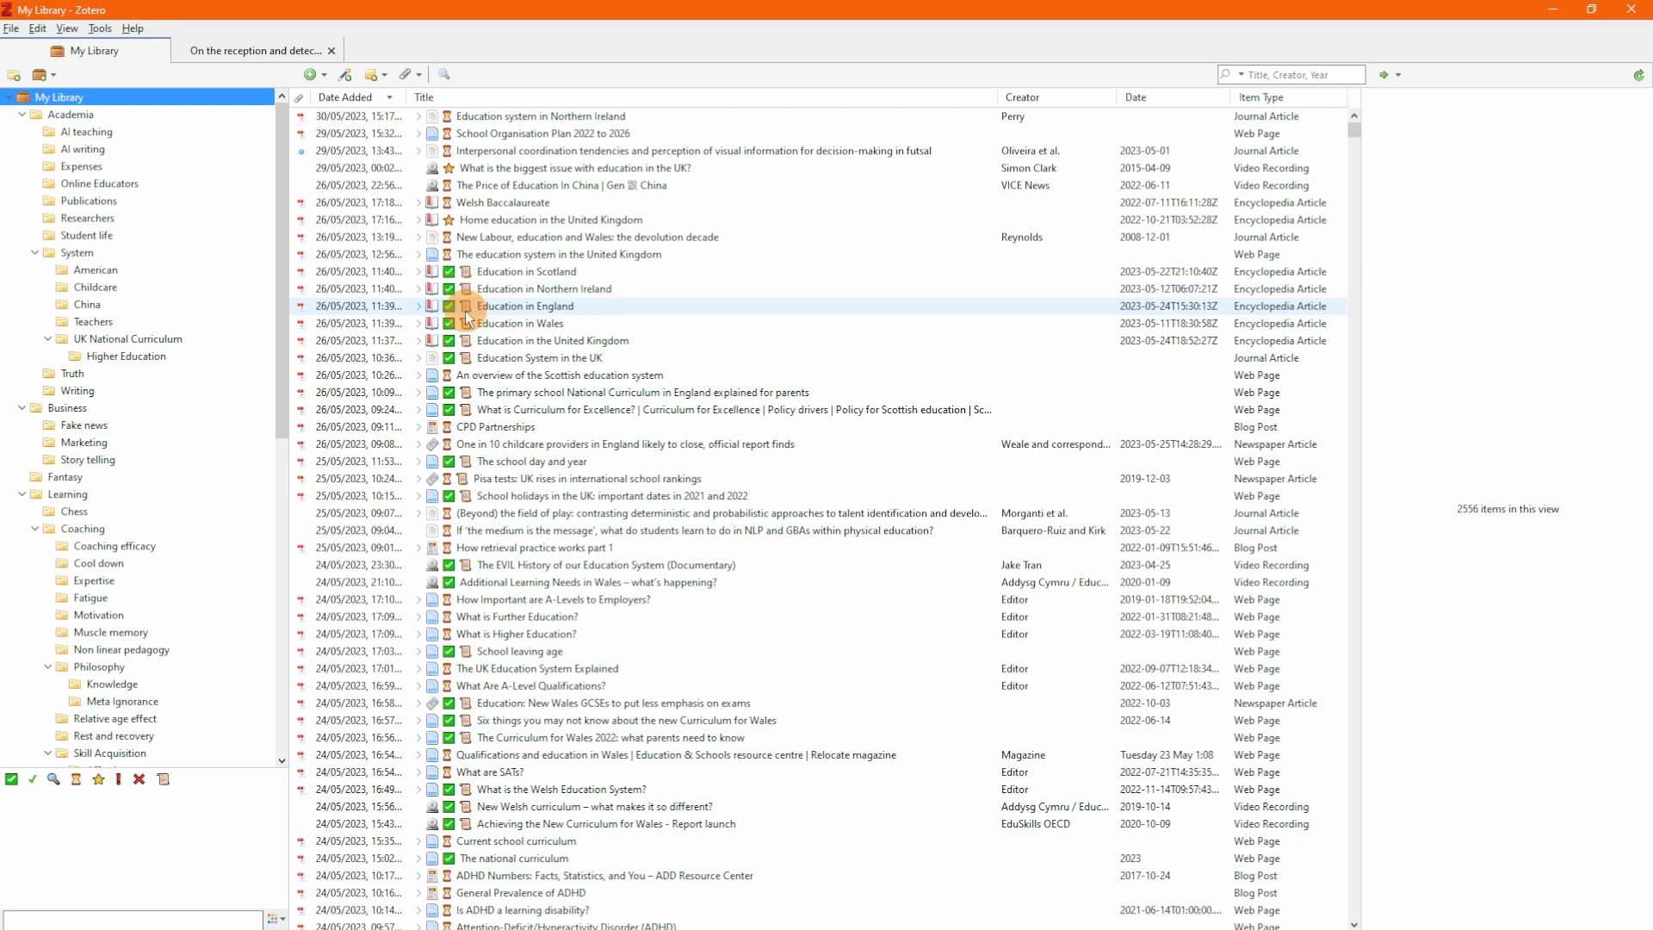
- Open the Markdown note of the Education in England item in Obsidian and skim its imported highlights
right_click(502, 312)
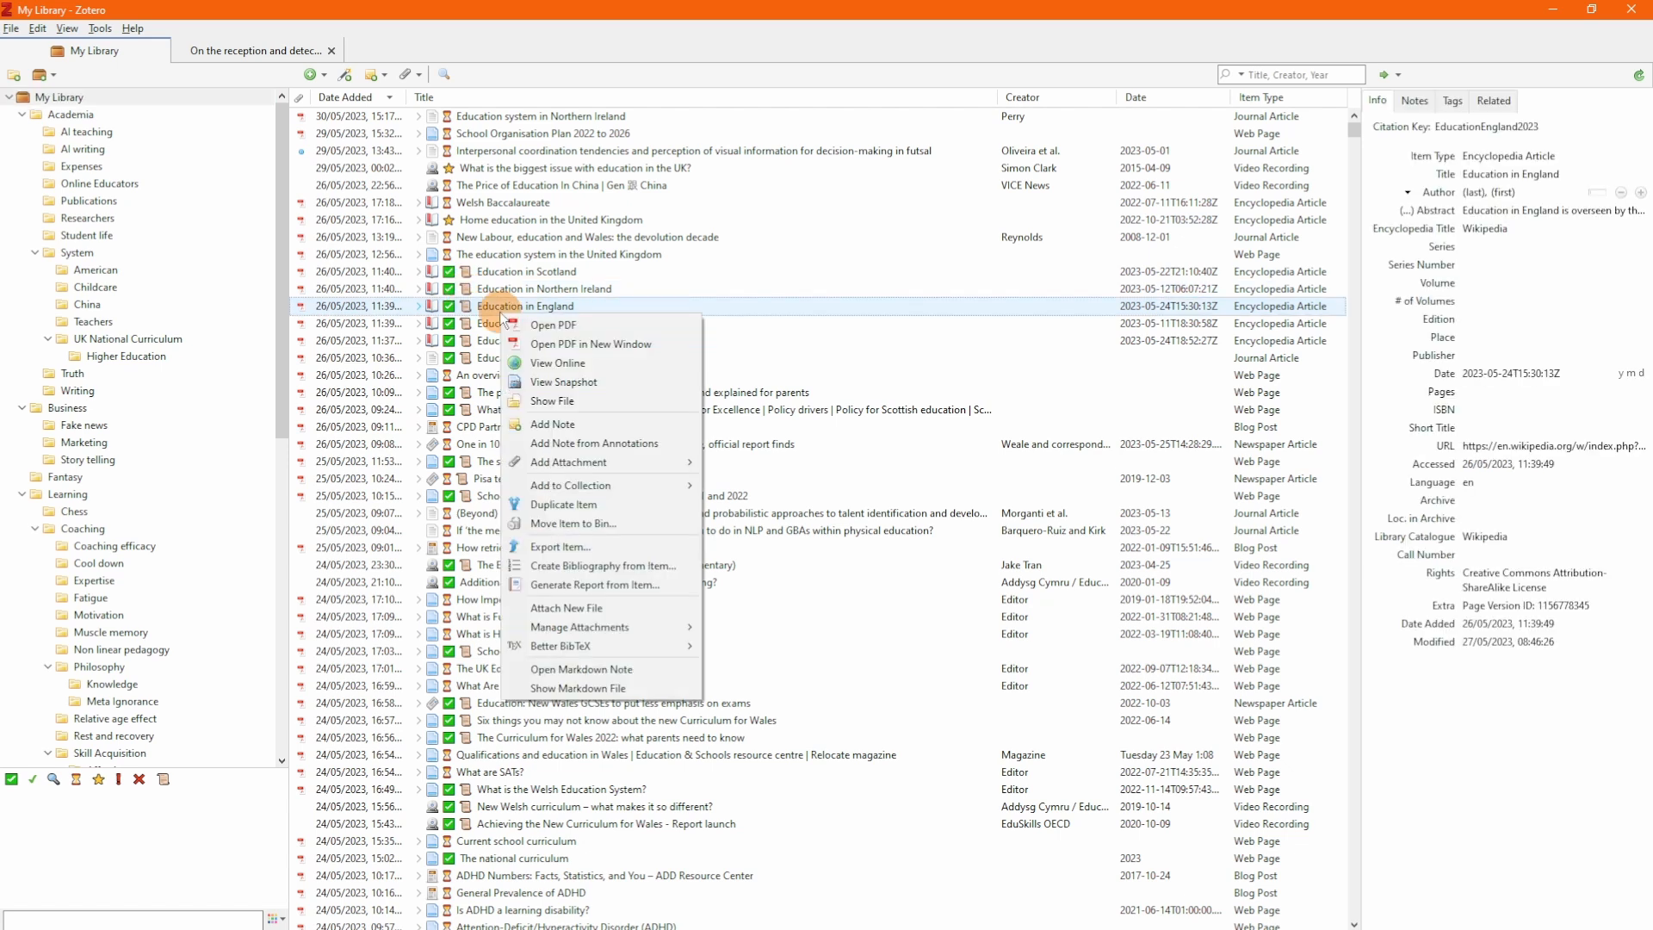
click(581, 669)
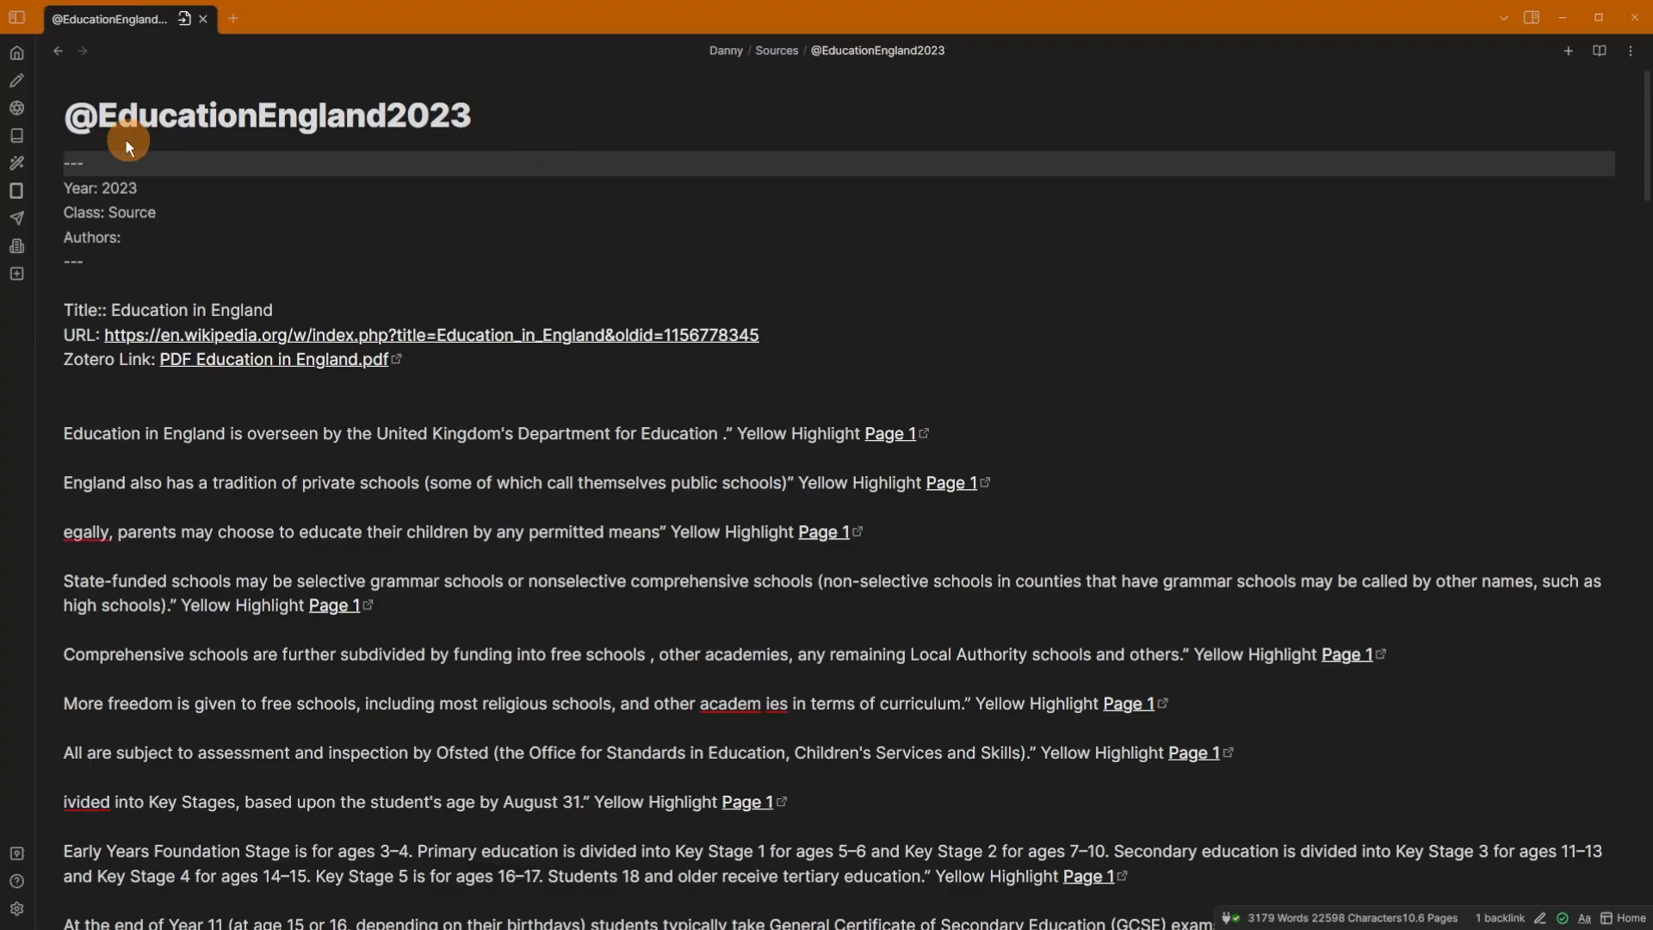
scroll(696, 560, down, 15)
scroll(680, 533, up, 15)
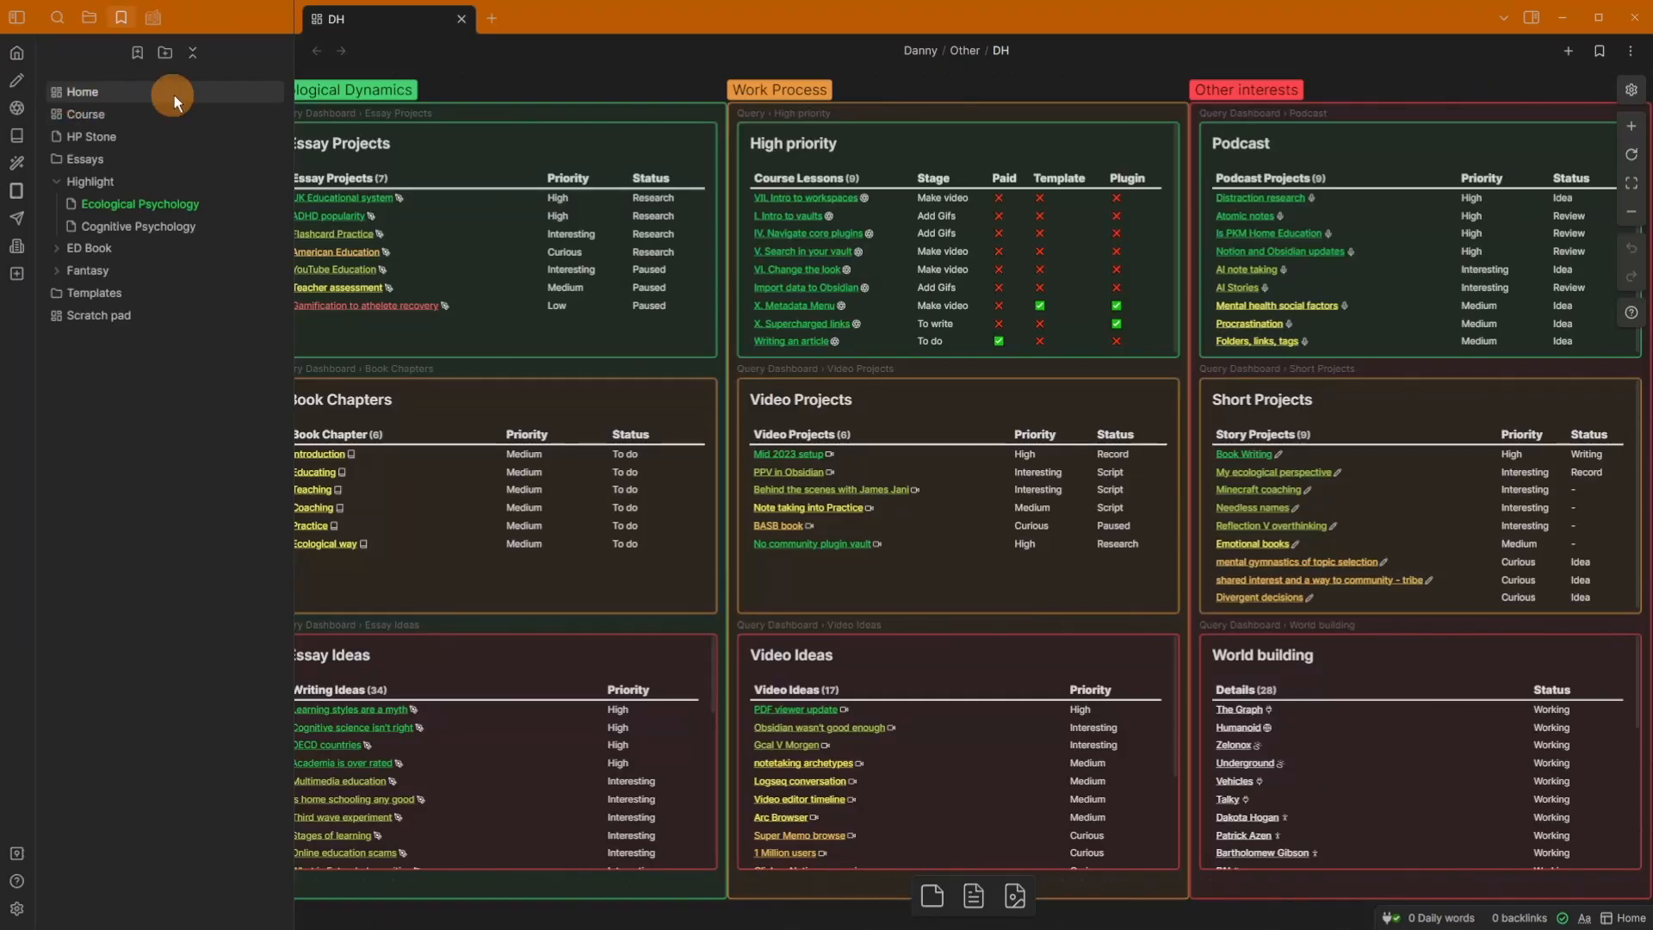
- Load the essay-drafting workspace and rearrange it into two side-by-side UK Educational system panes, closing the empty tab and the Background note
click(18, 83)
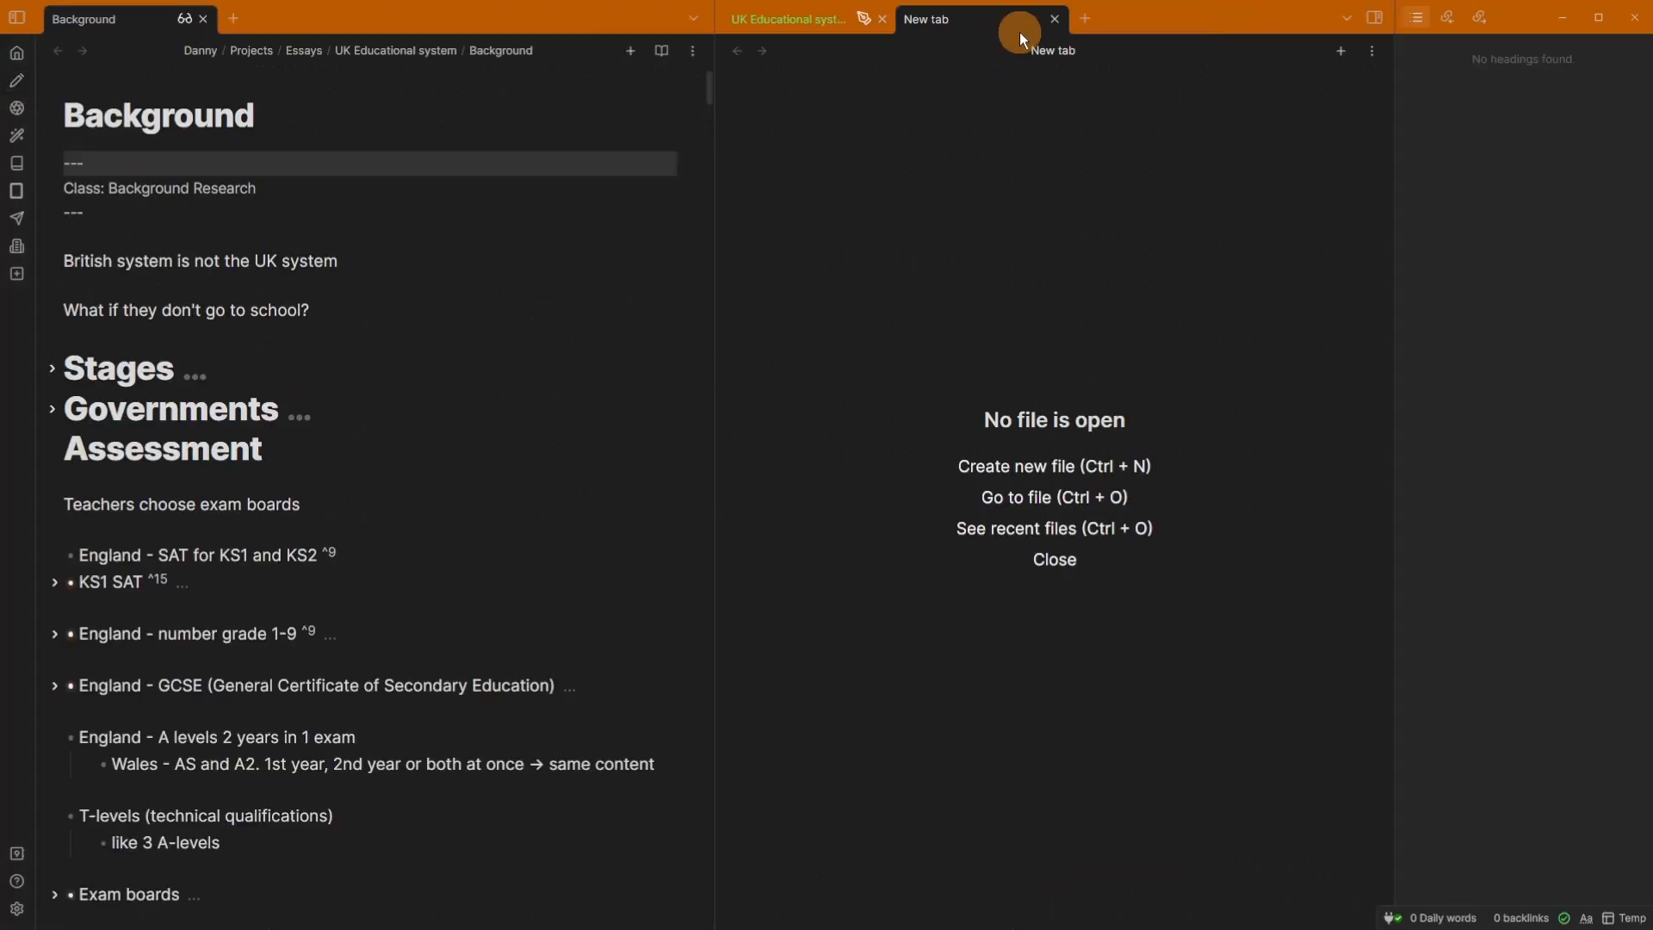
click(1056, 19)
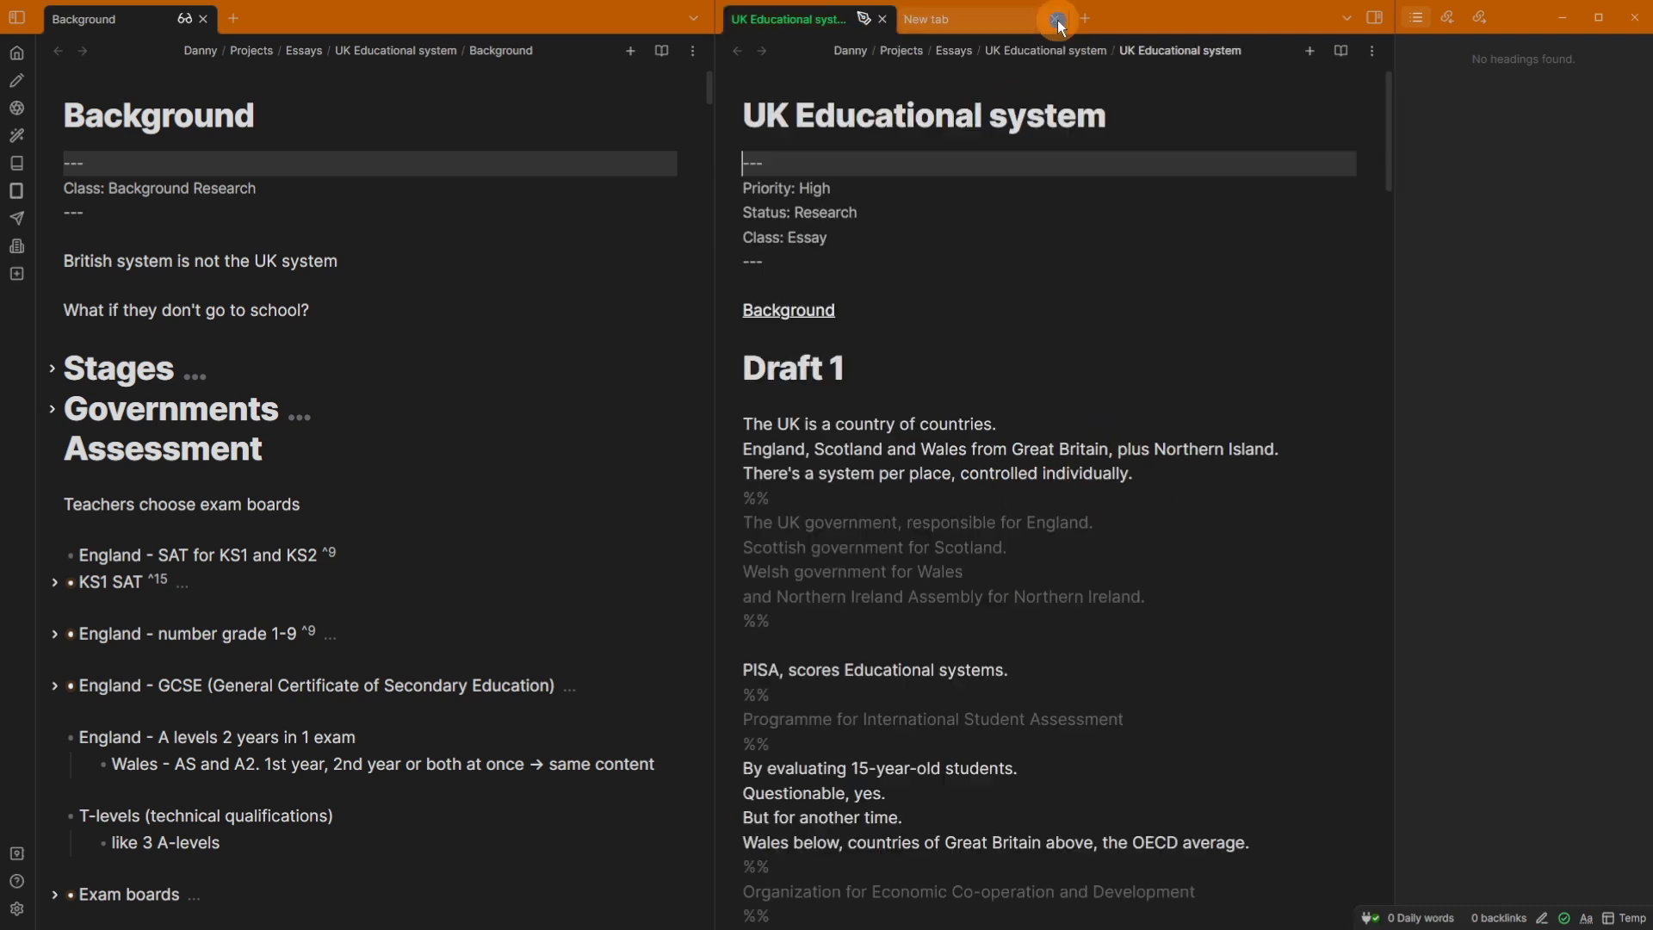
key(ctrl+backslash)
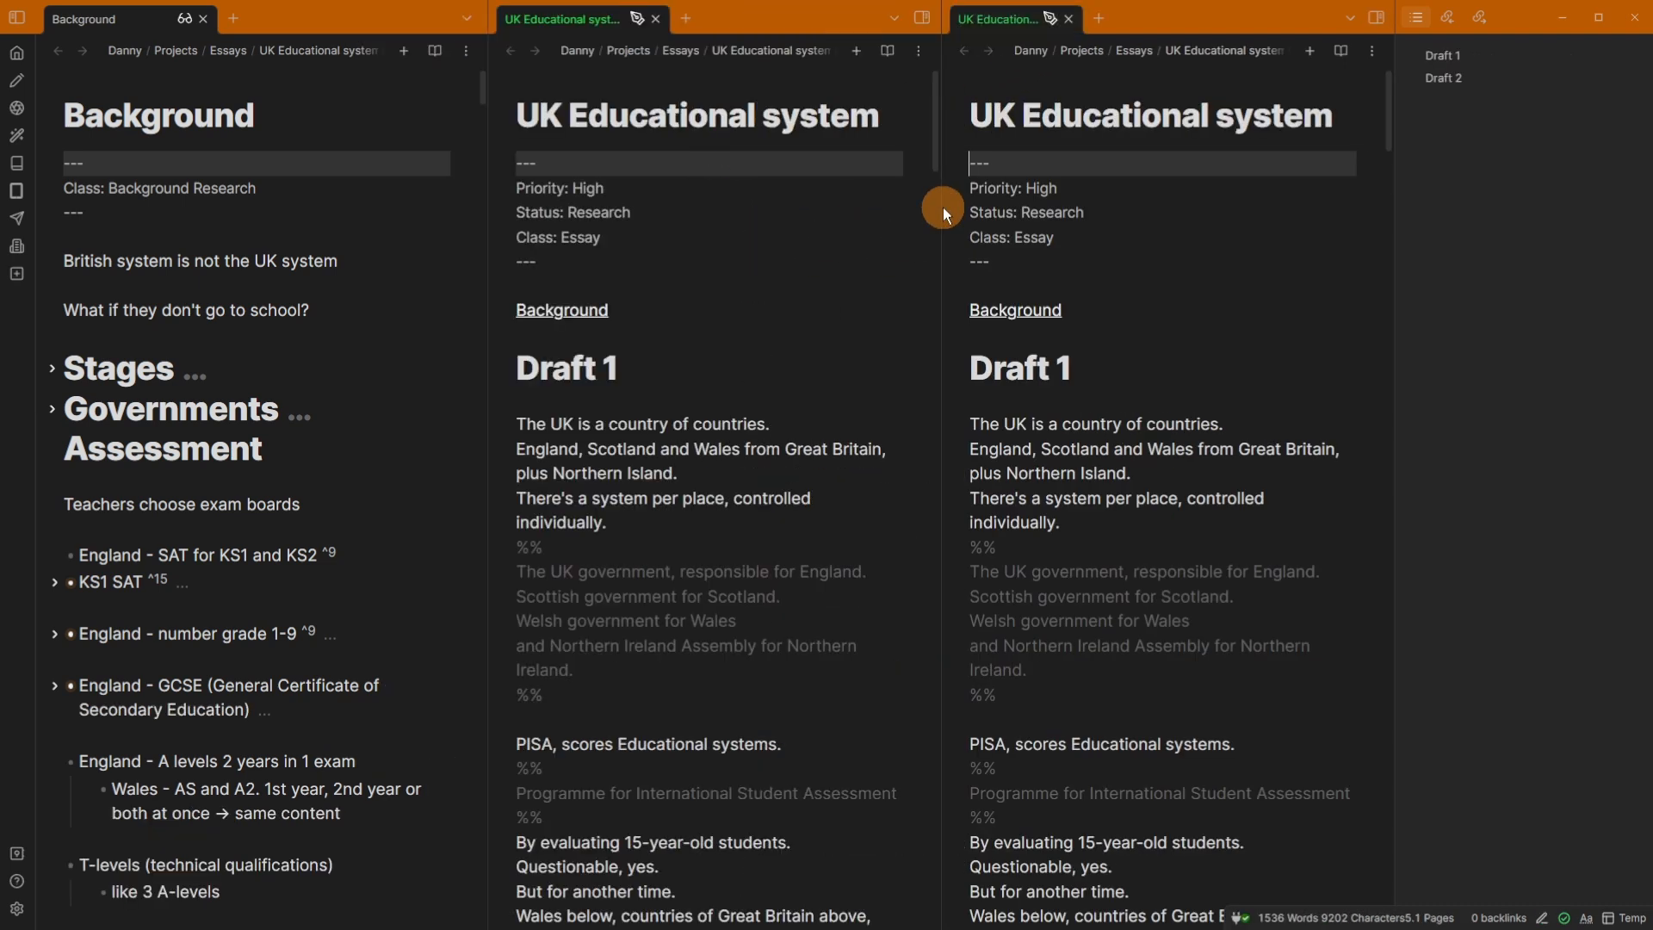
click(210, 25)
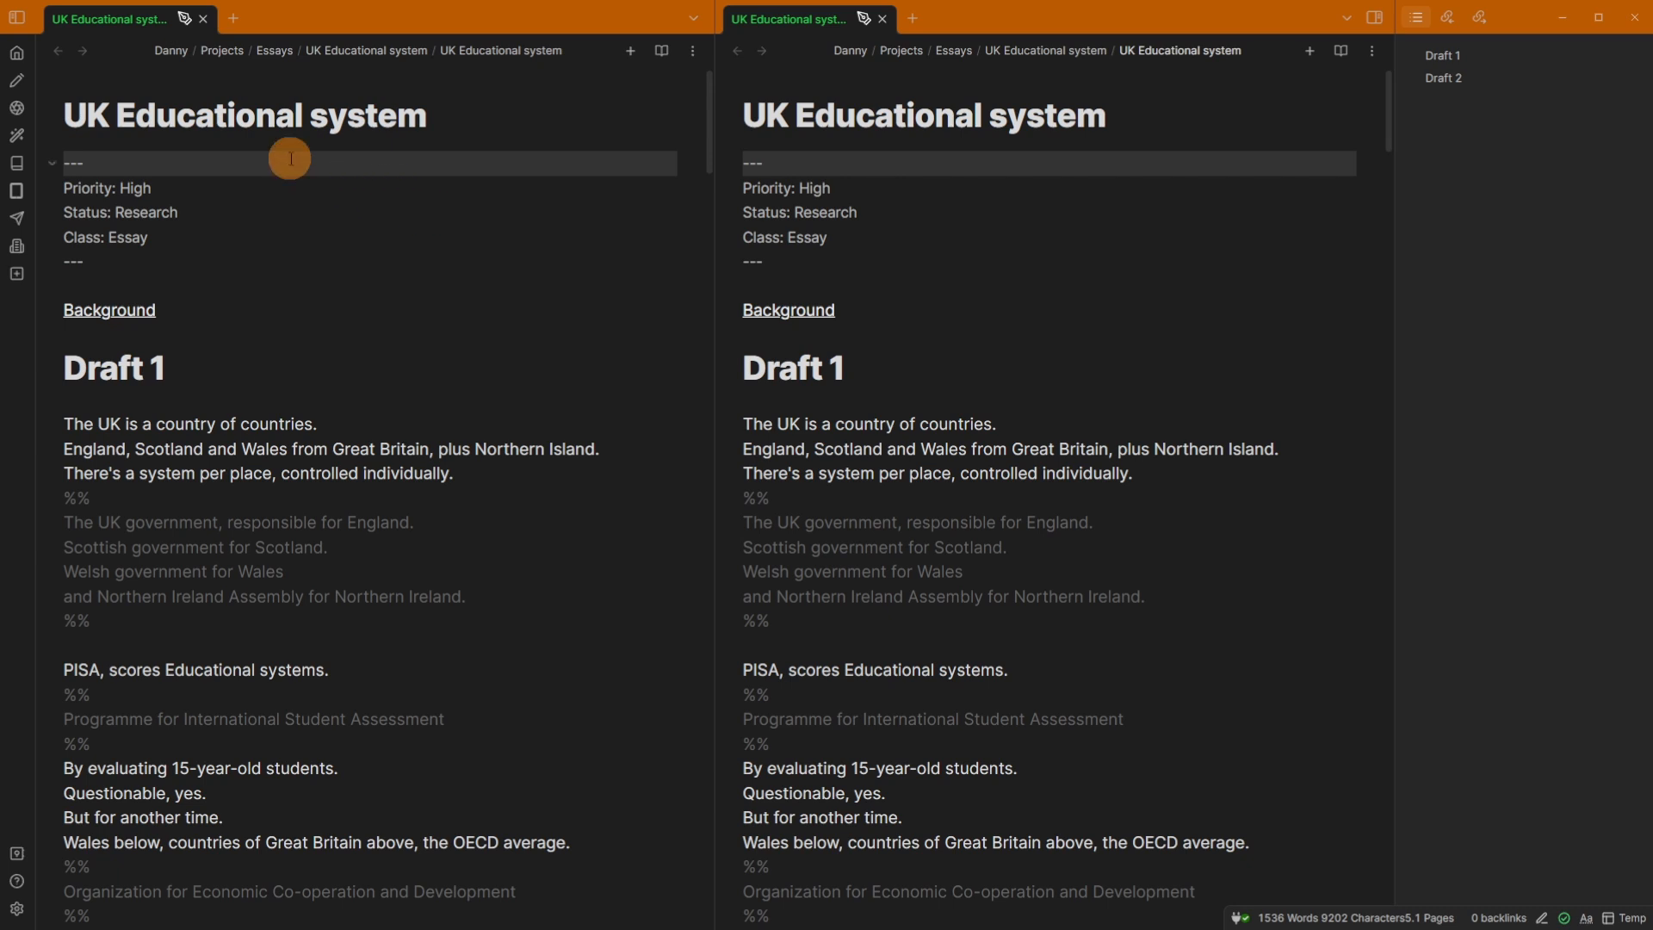
- Open the bookmarked Home canvas in a new tab beside the UK Educational system note, and close that tab
click(230, 19)
click(18, 19)
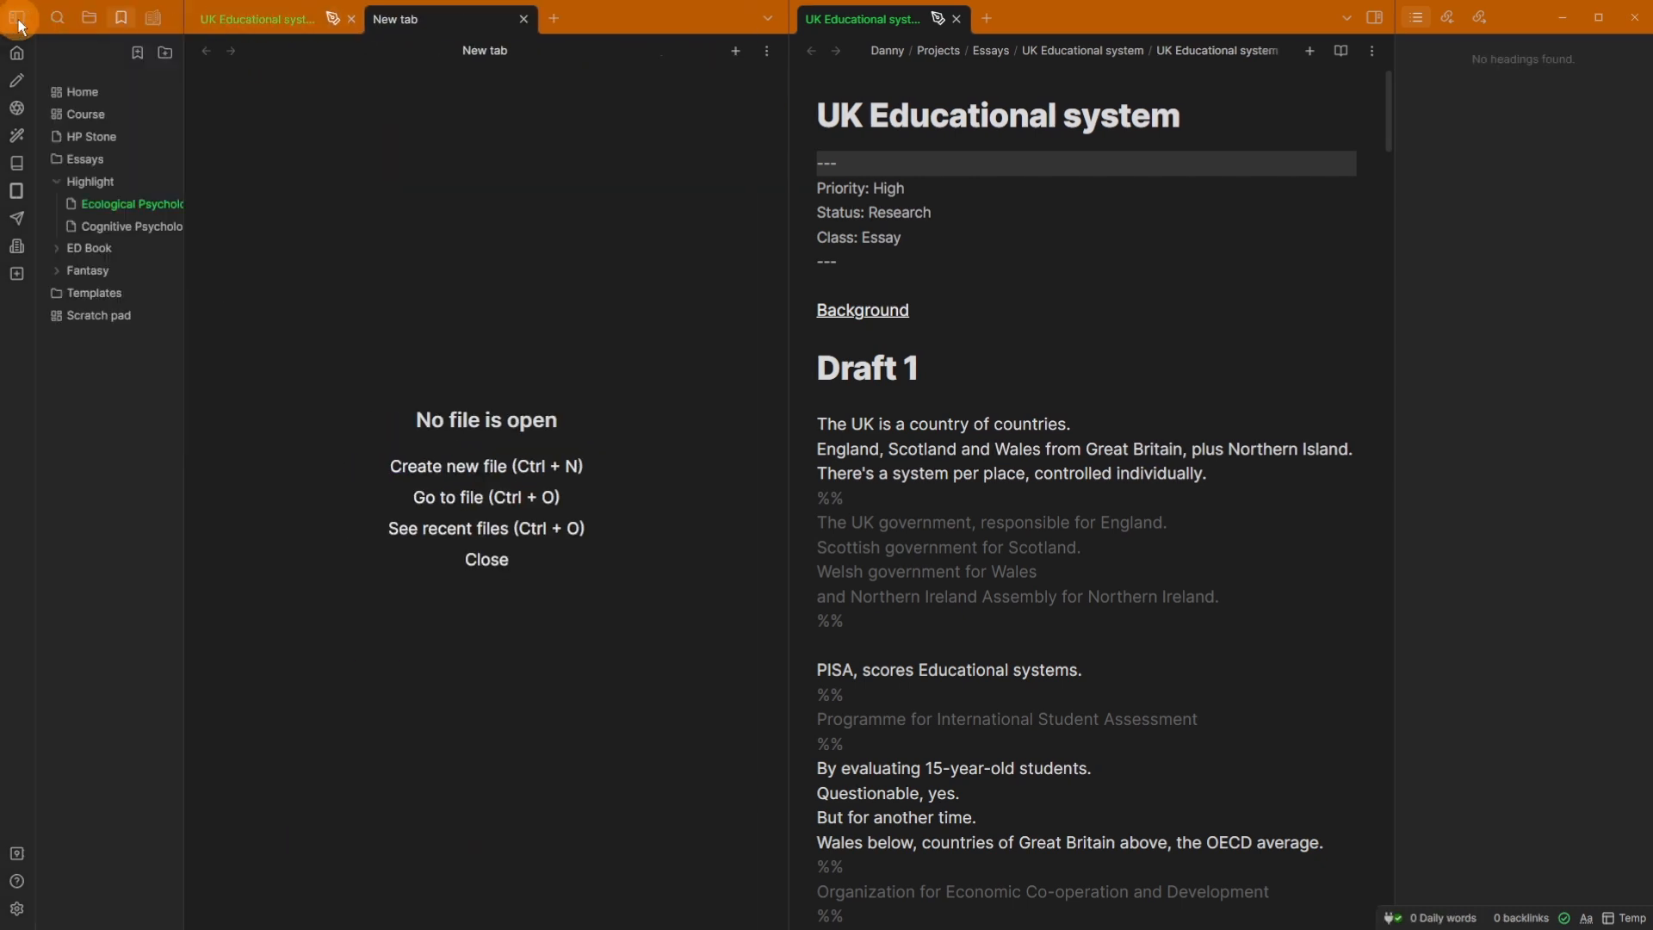
click(103, 91)
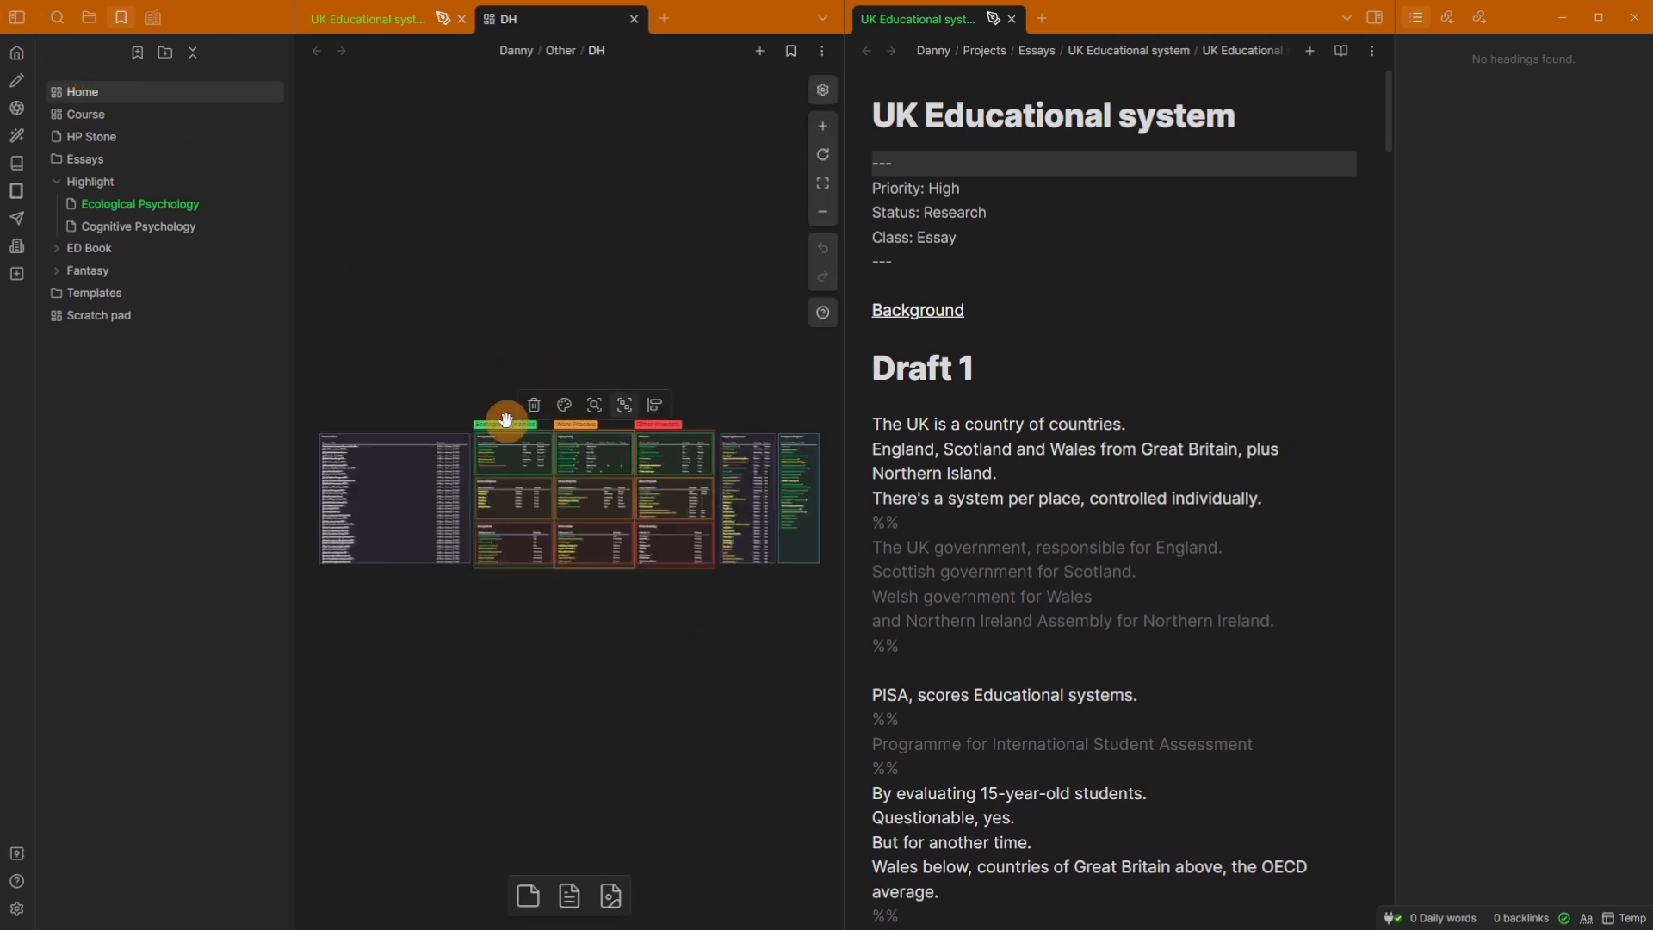
click(634, 19)
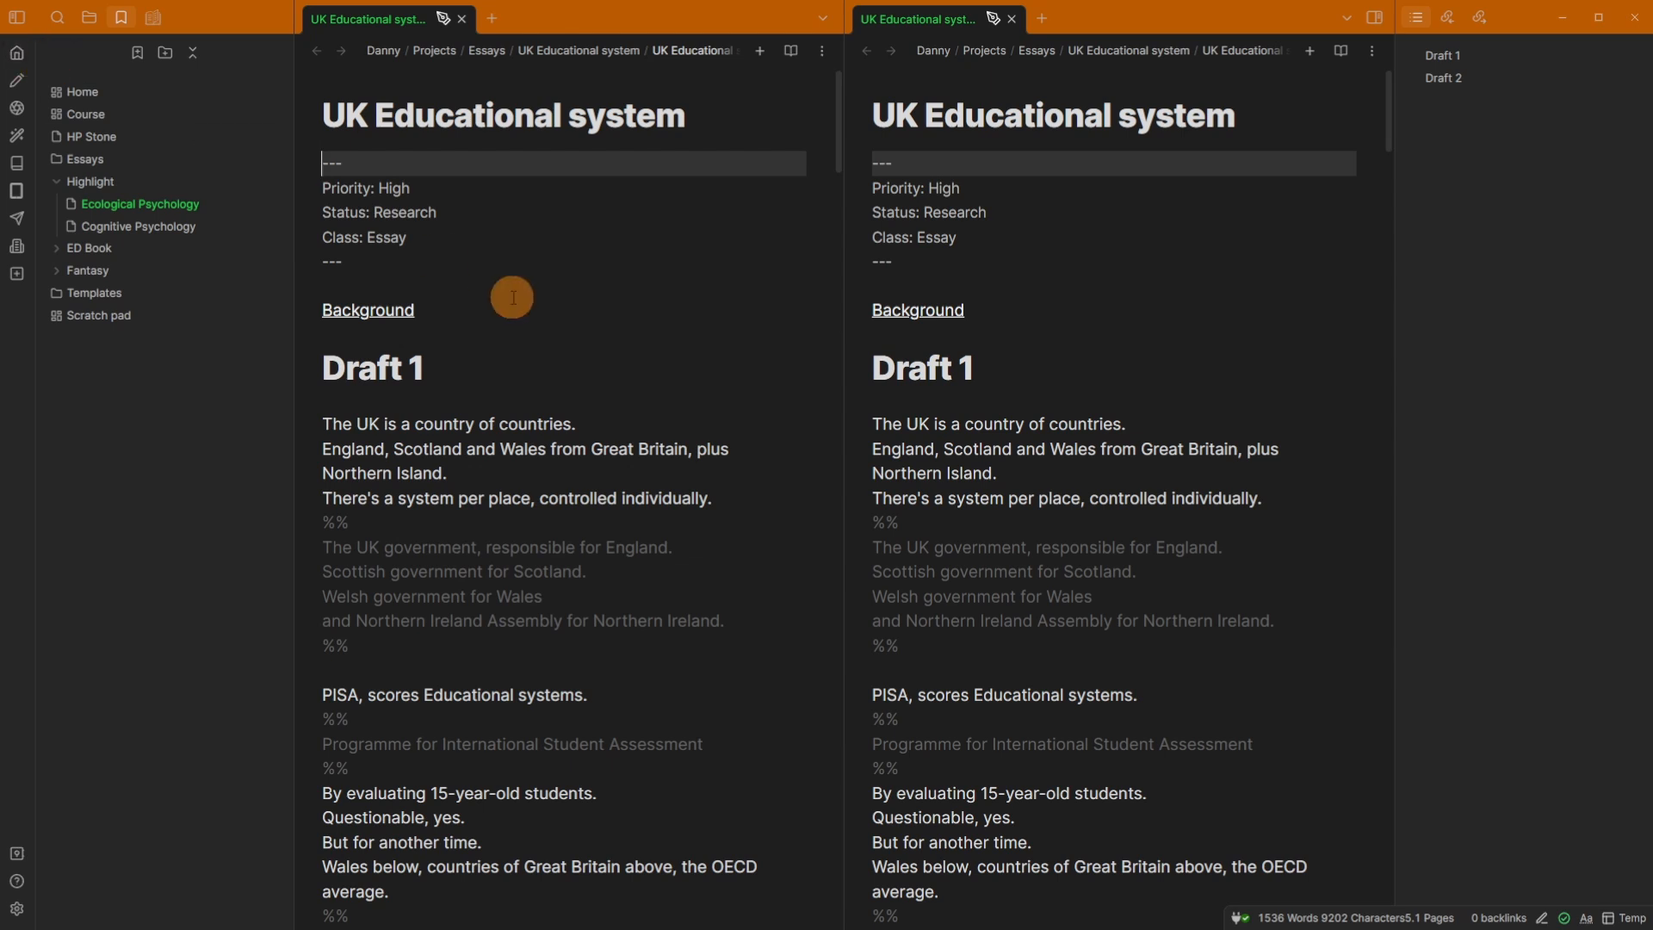
- Load the Home workspace and look over the Podcast and High priority cards on its canvas
click(141, 98)
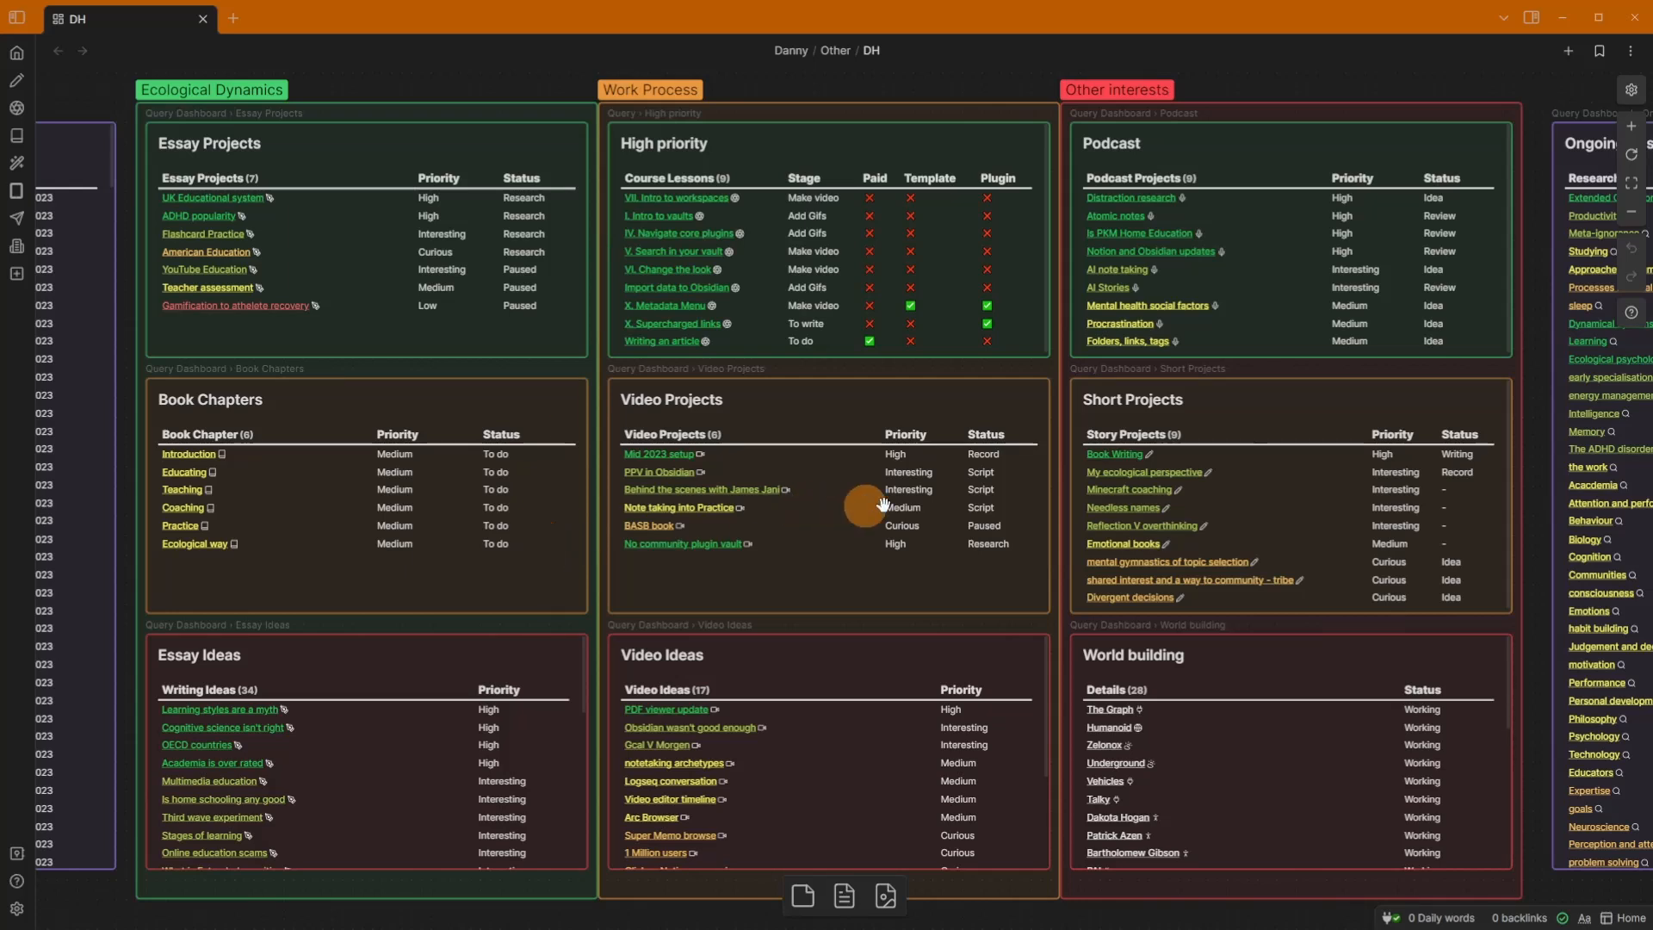
click(1205, 485)
click(1229, 325)
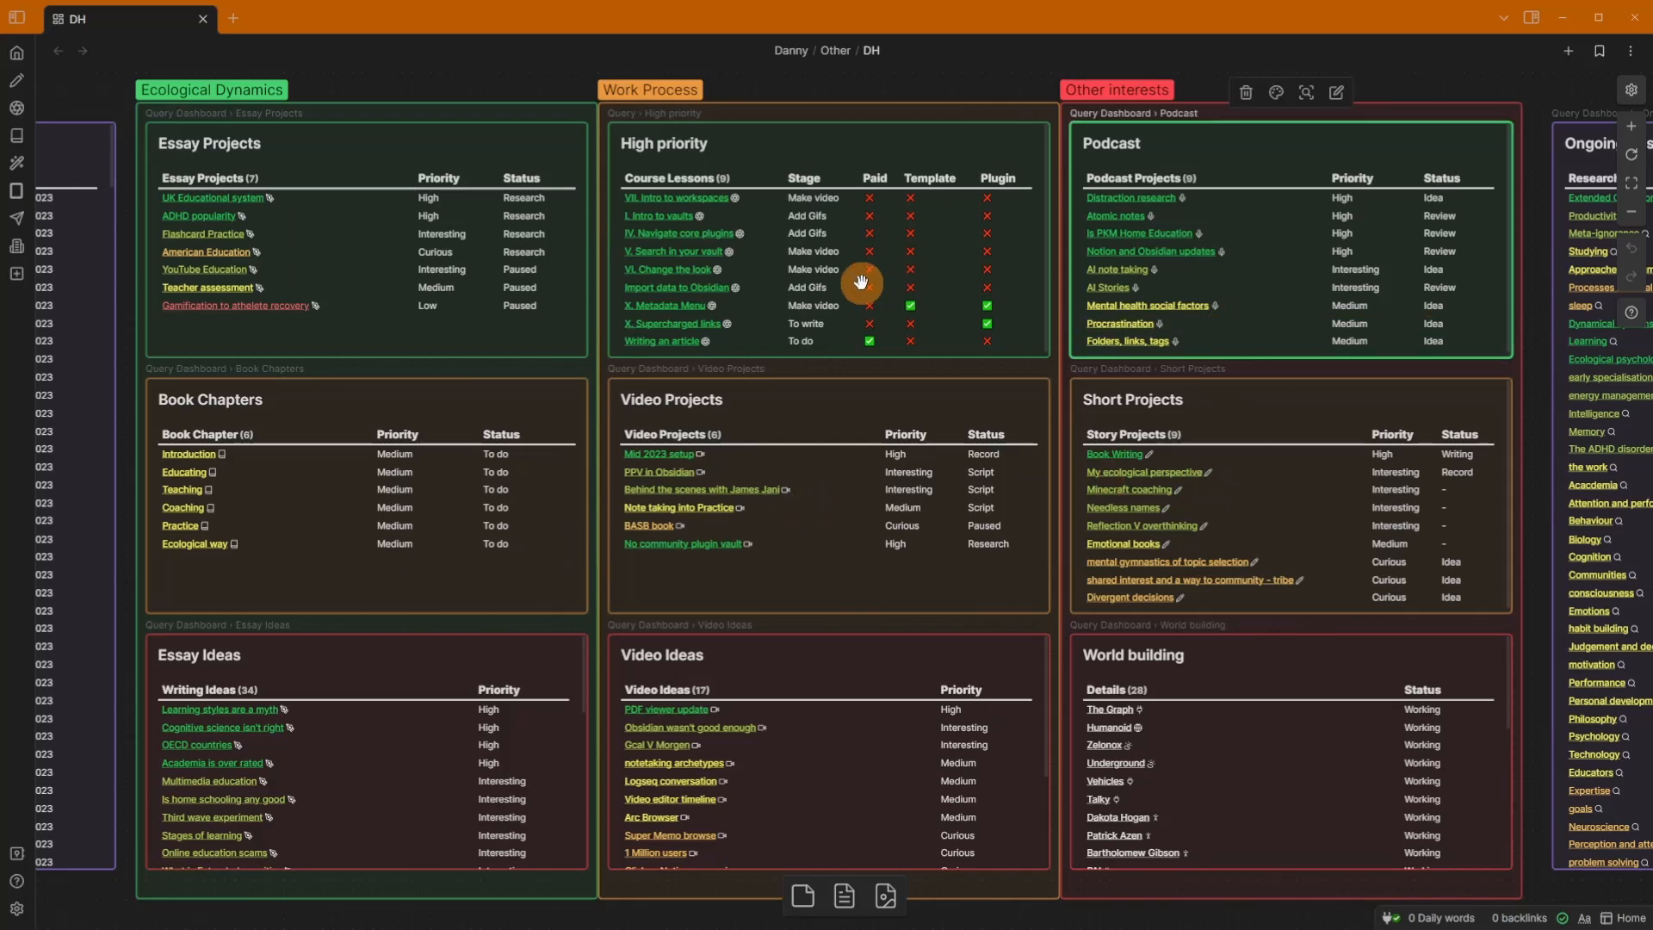
click(801, 148)
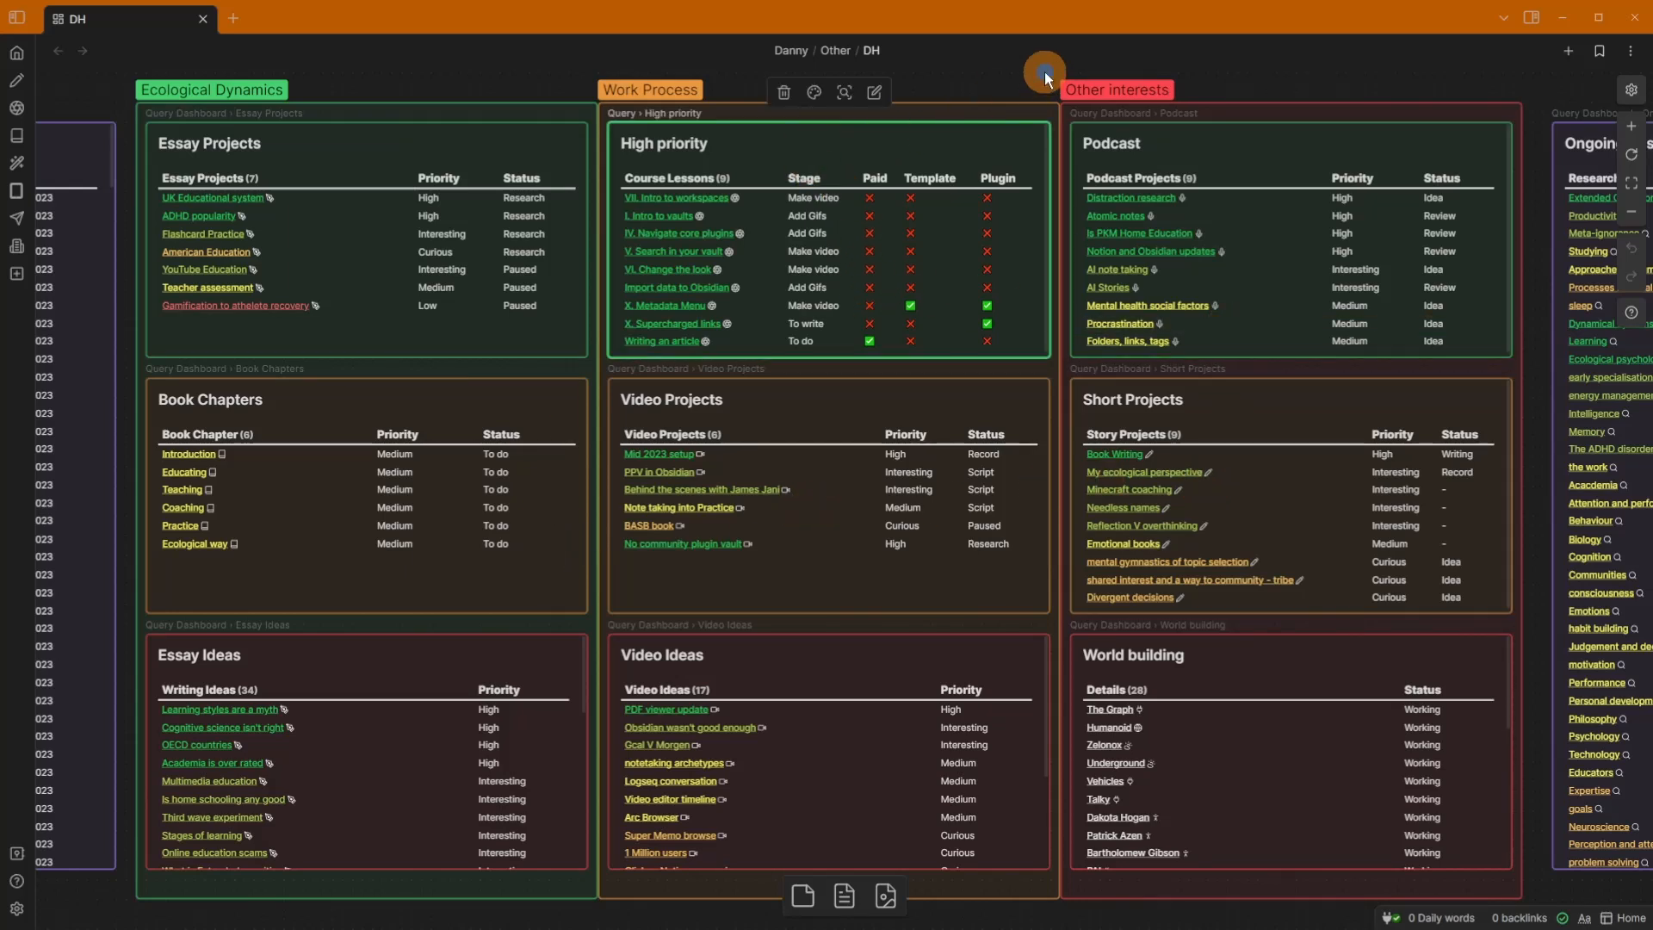
click(1406, 76)
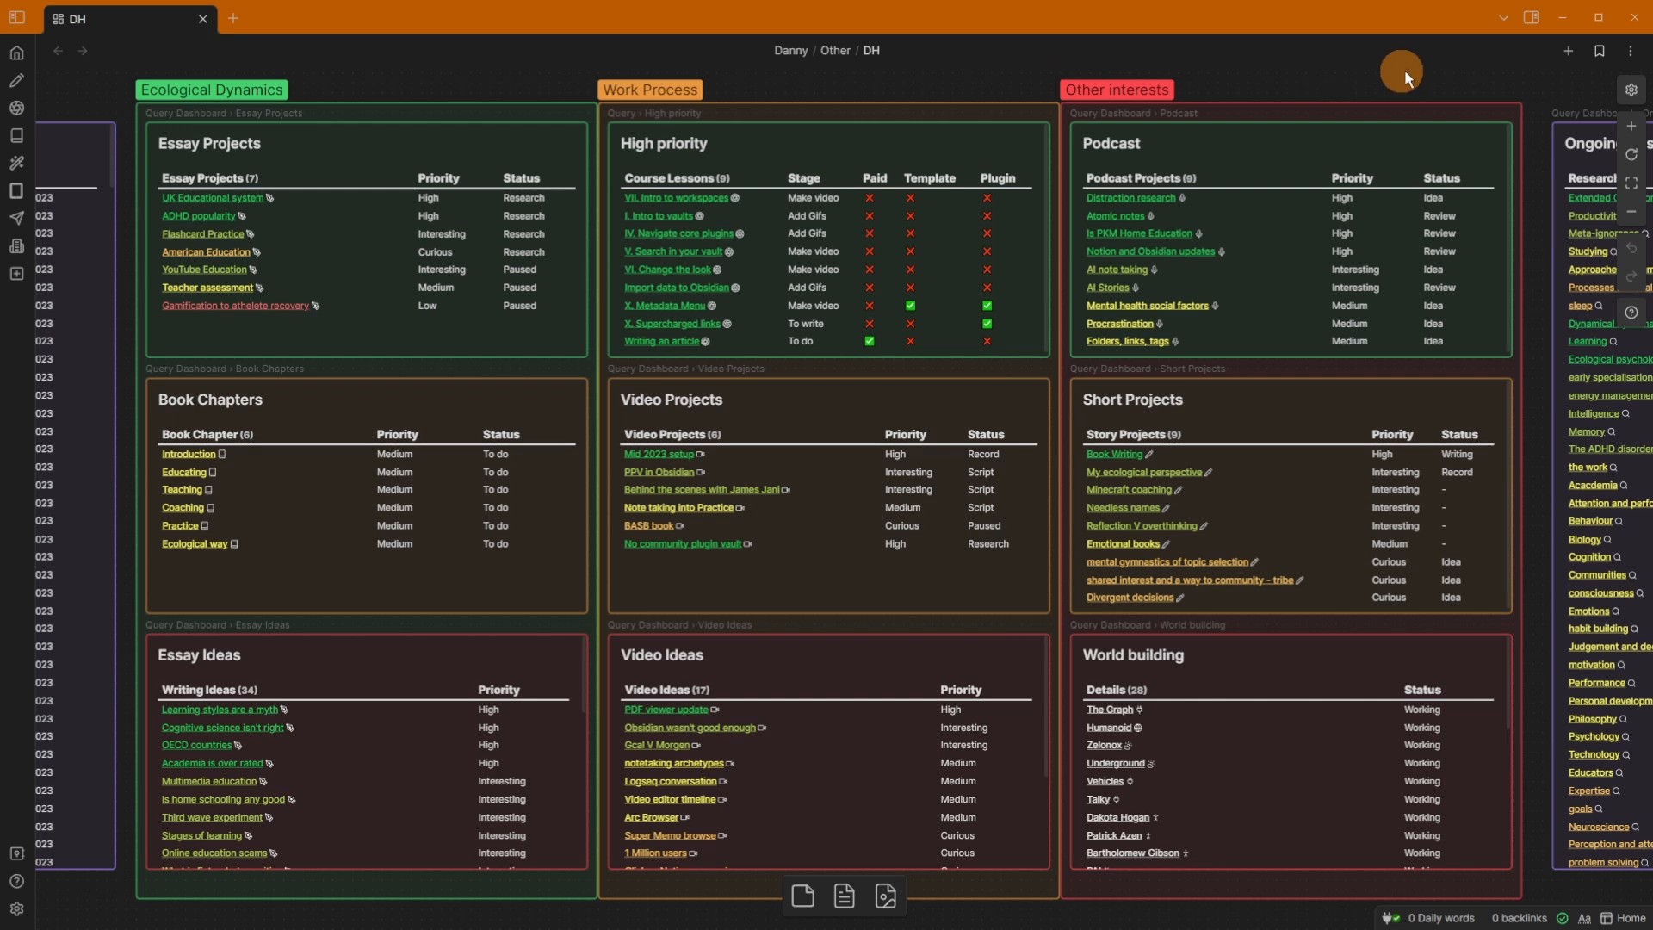
- Browse the QuickAdd choices for new notes, including the entries inside the Book and Course groups
click(1569, 52)
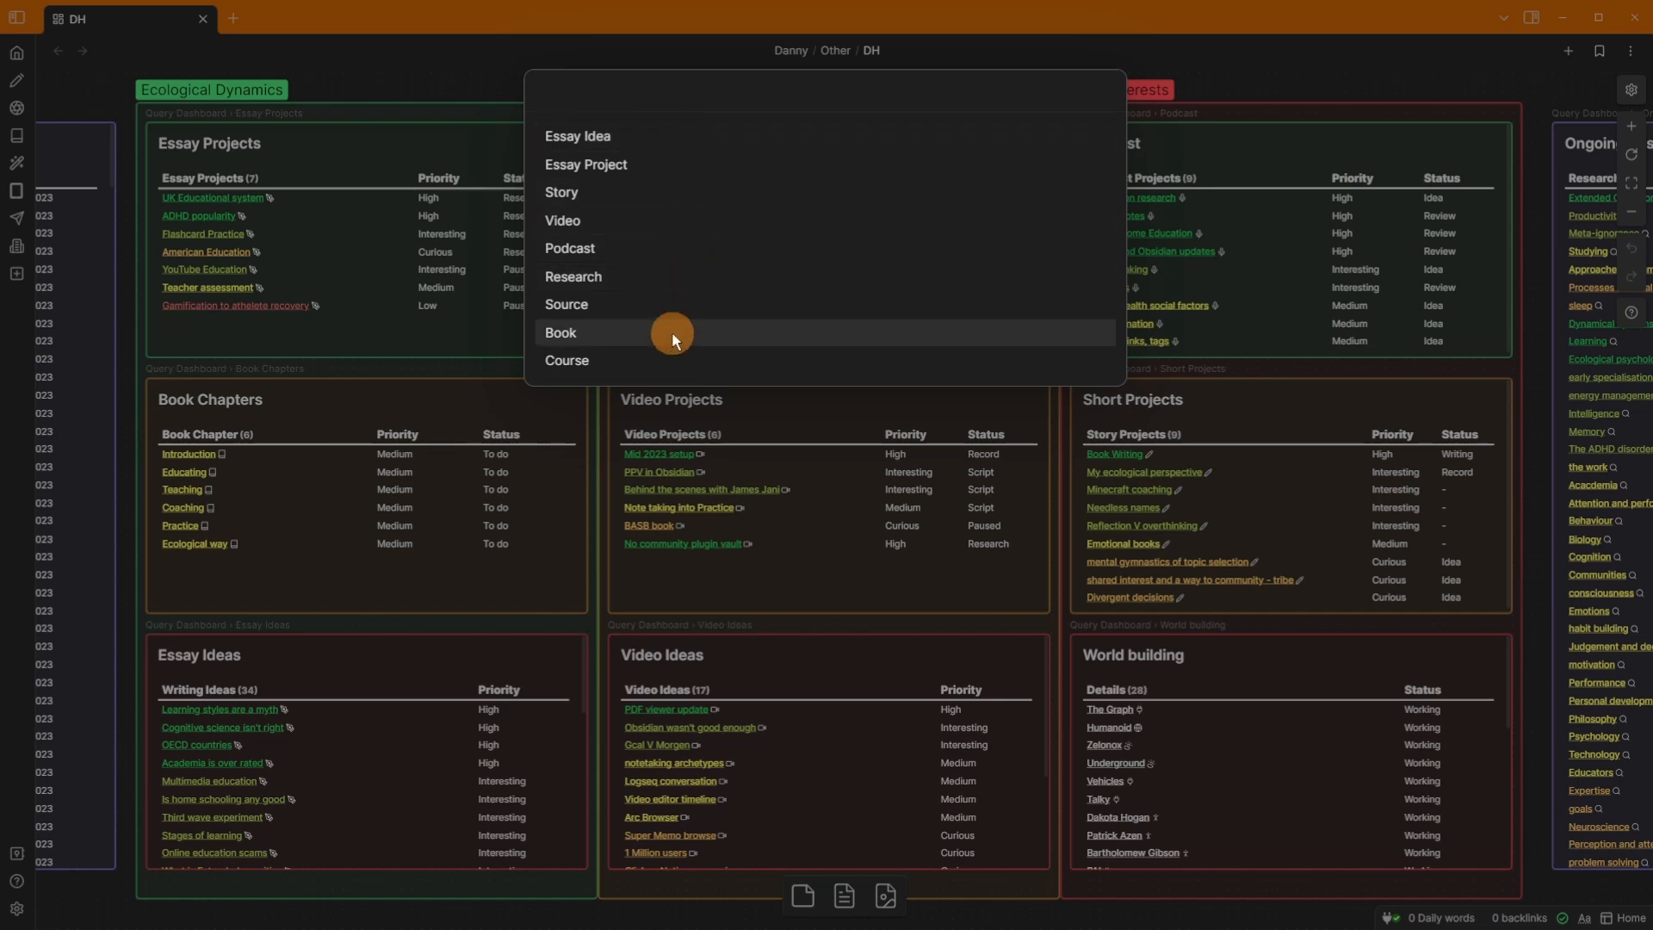
click(585, 331)
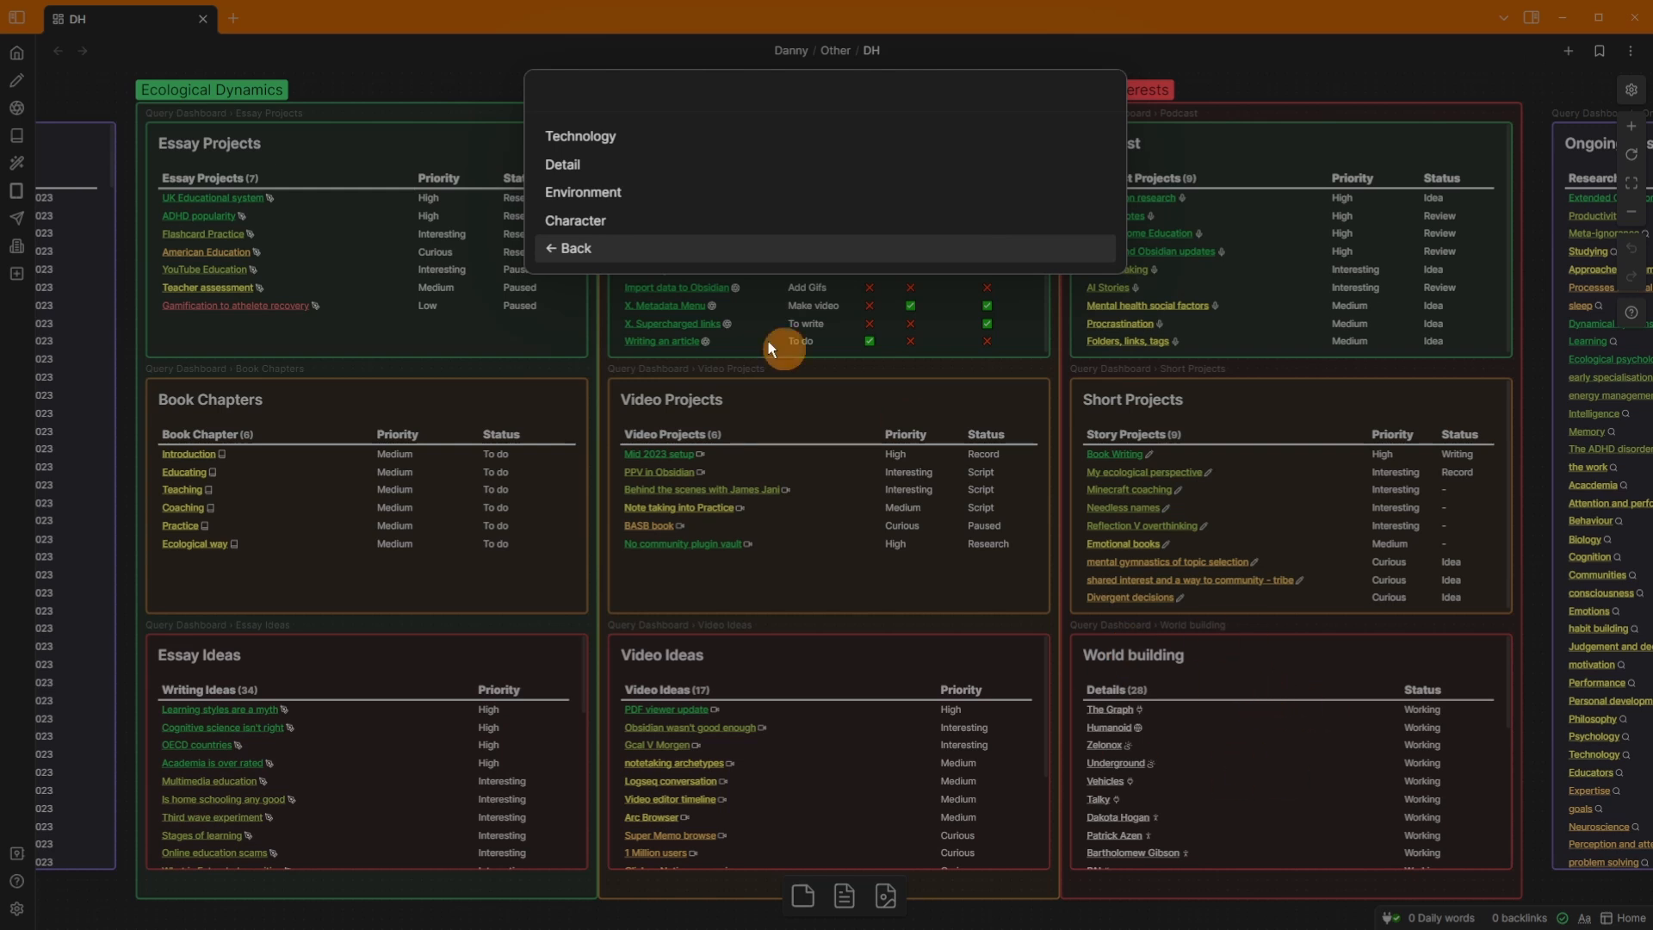
click(587, 249)
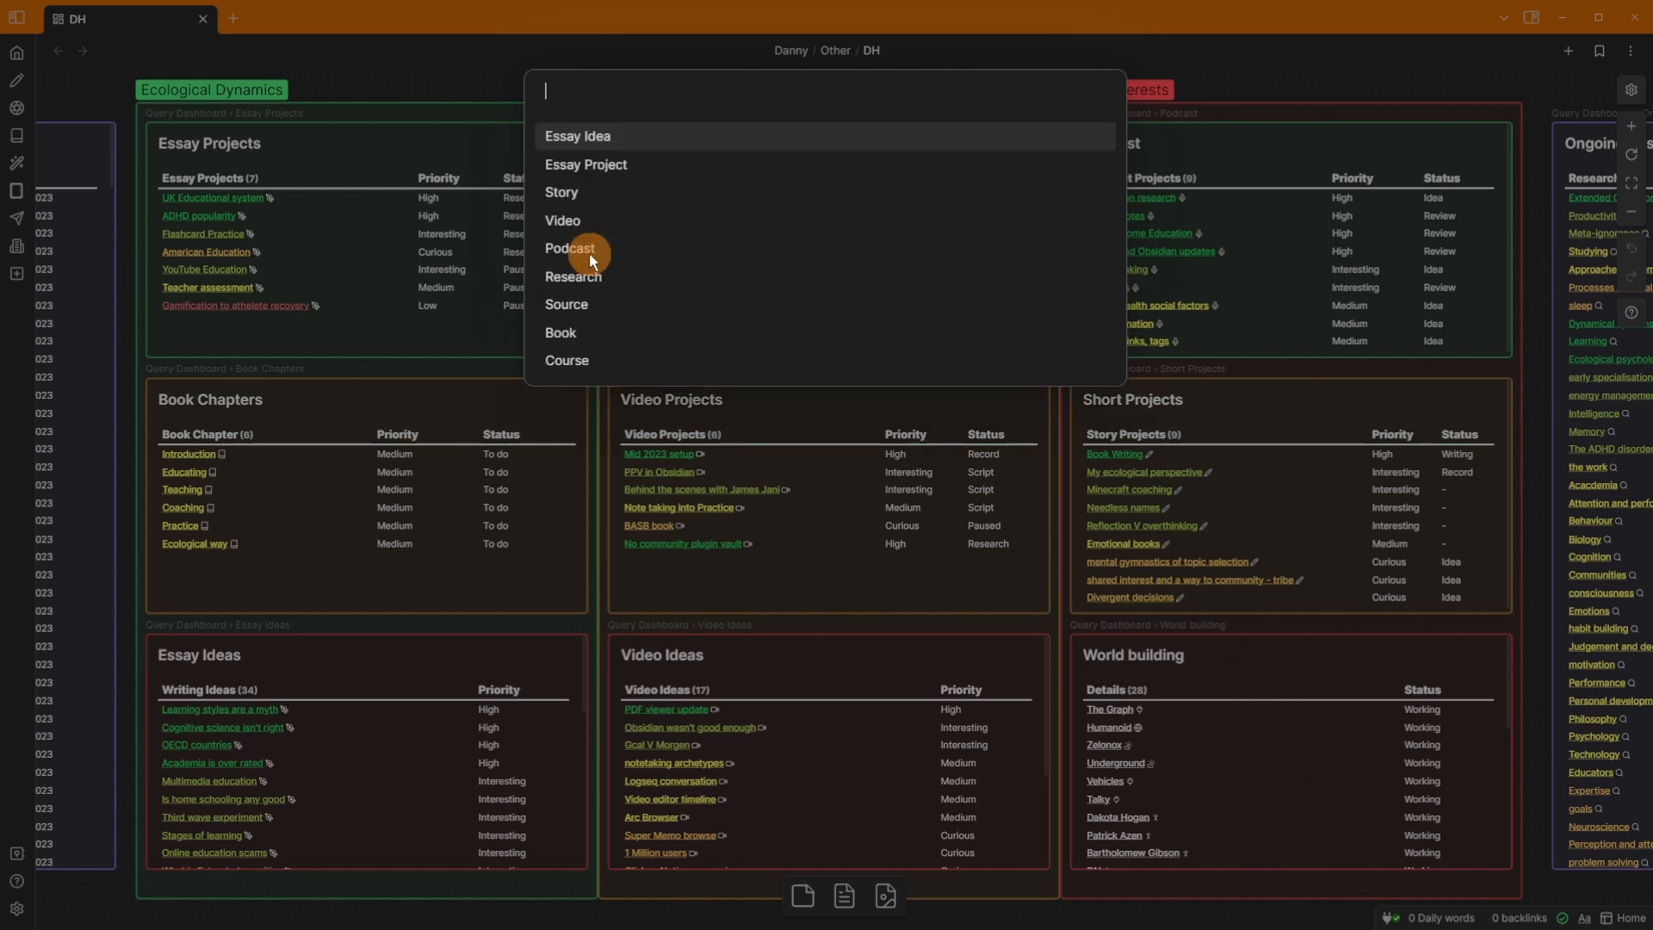
click(617, 364)
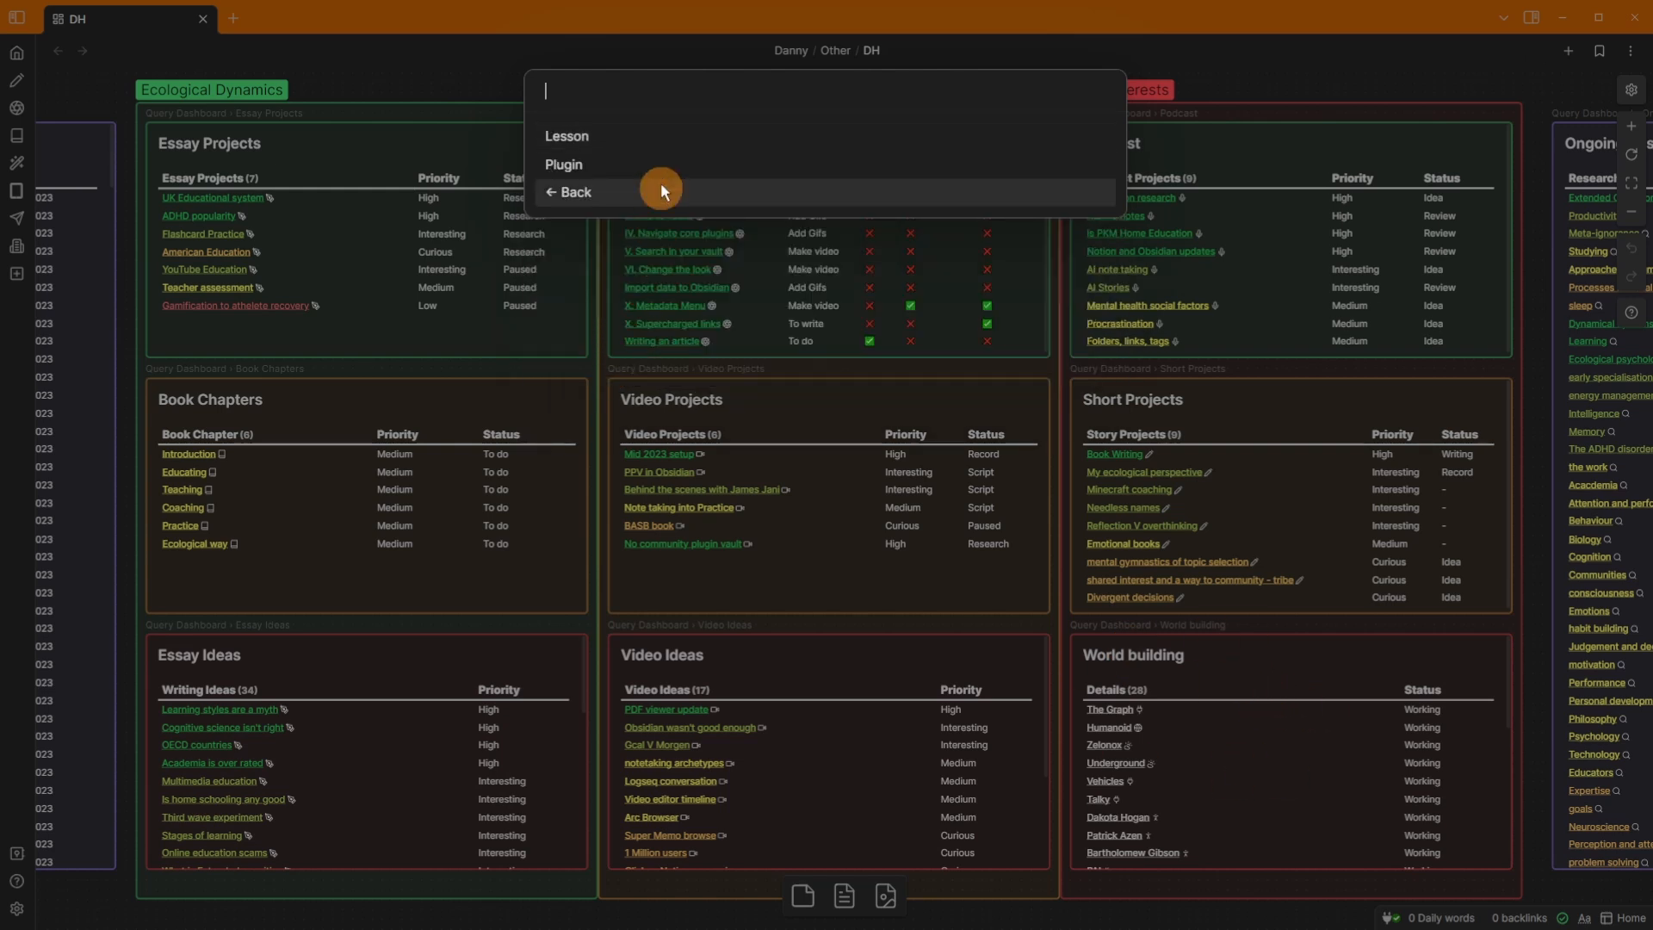
click(612, 193)
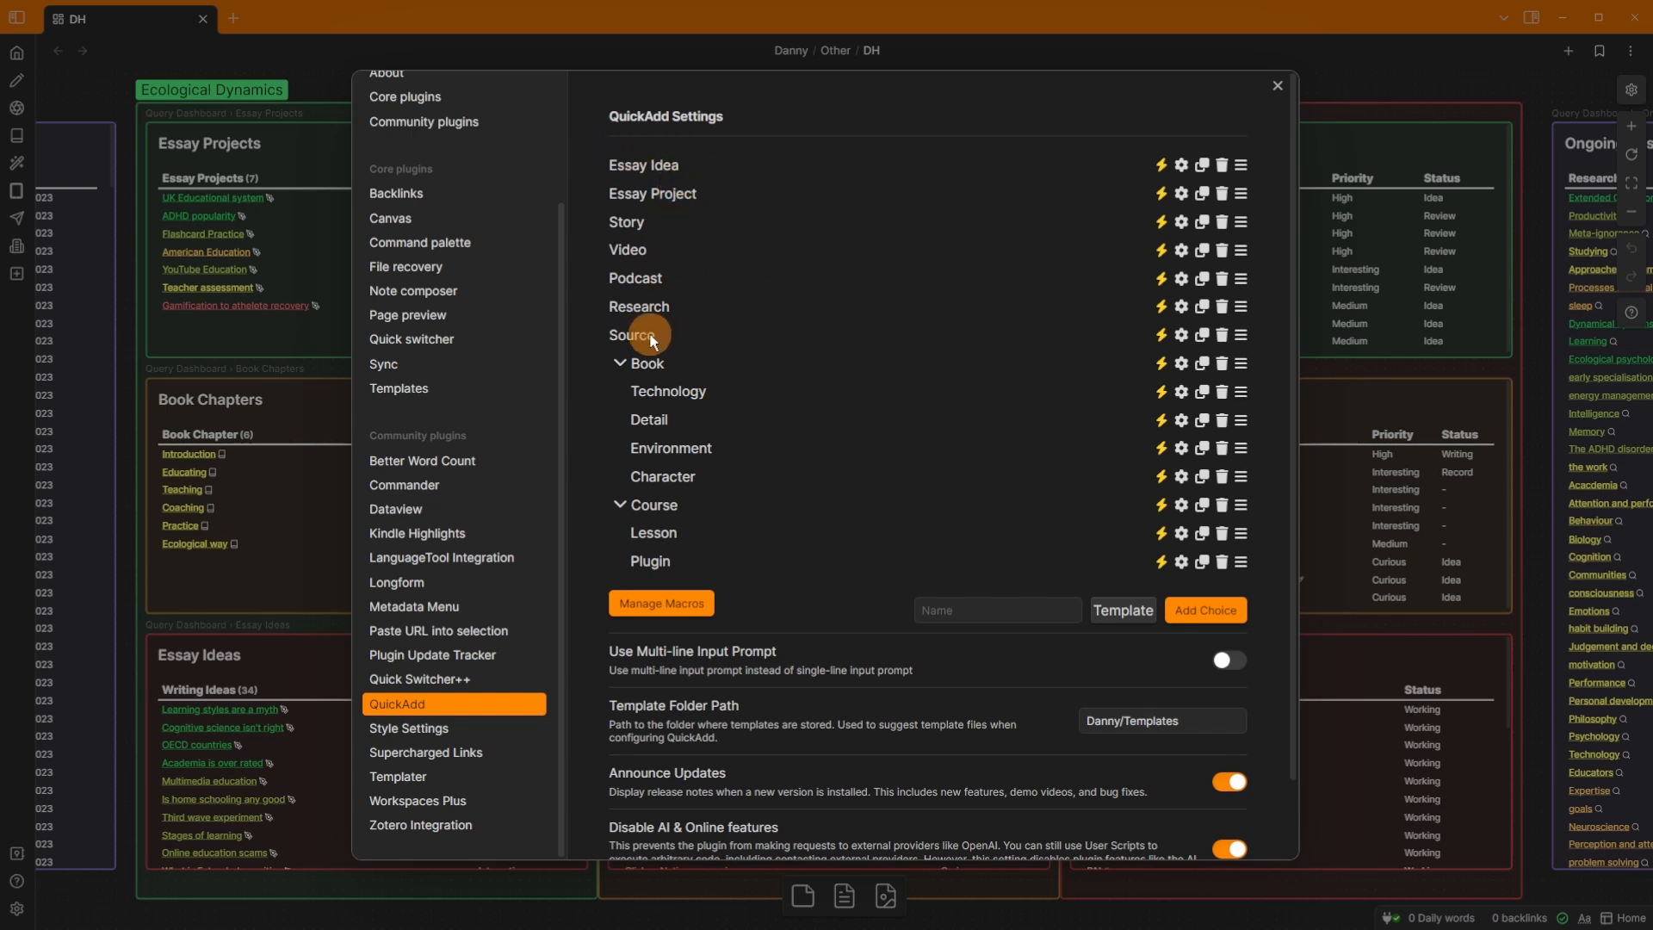
- Collapse and expand the Book group in the QuickAdd settings, and open the Essay Project macro's configuration
click(620, 364)
click(620, 363)
click(1181, 195)
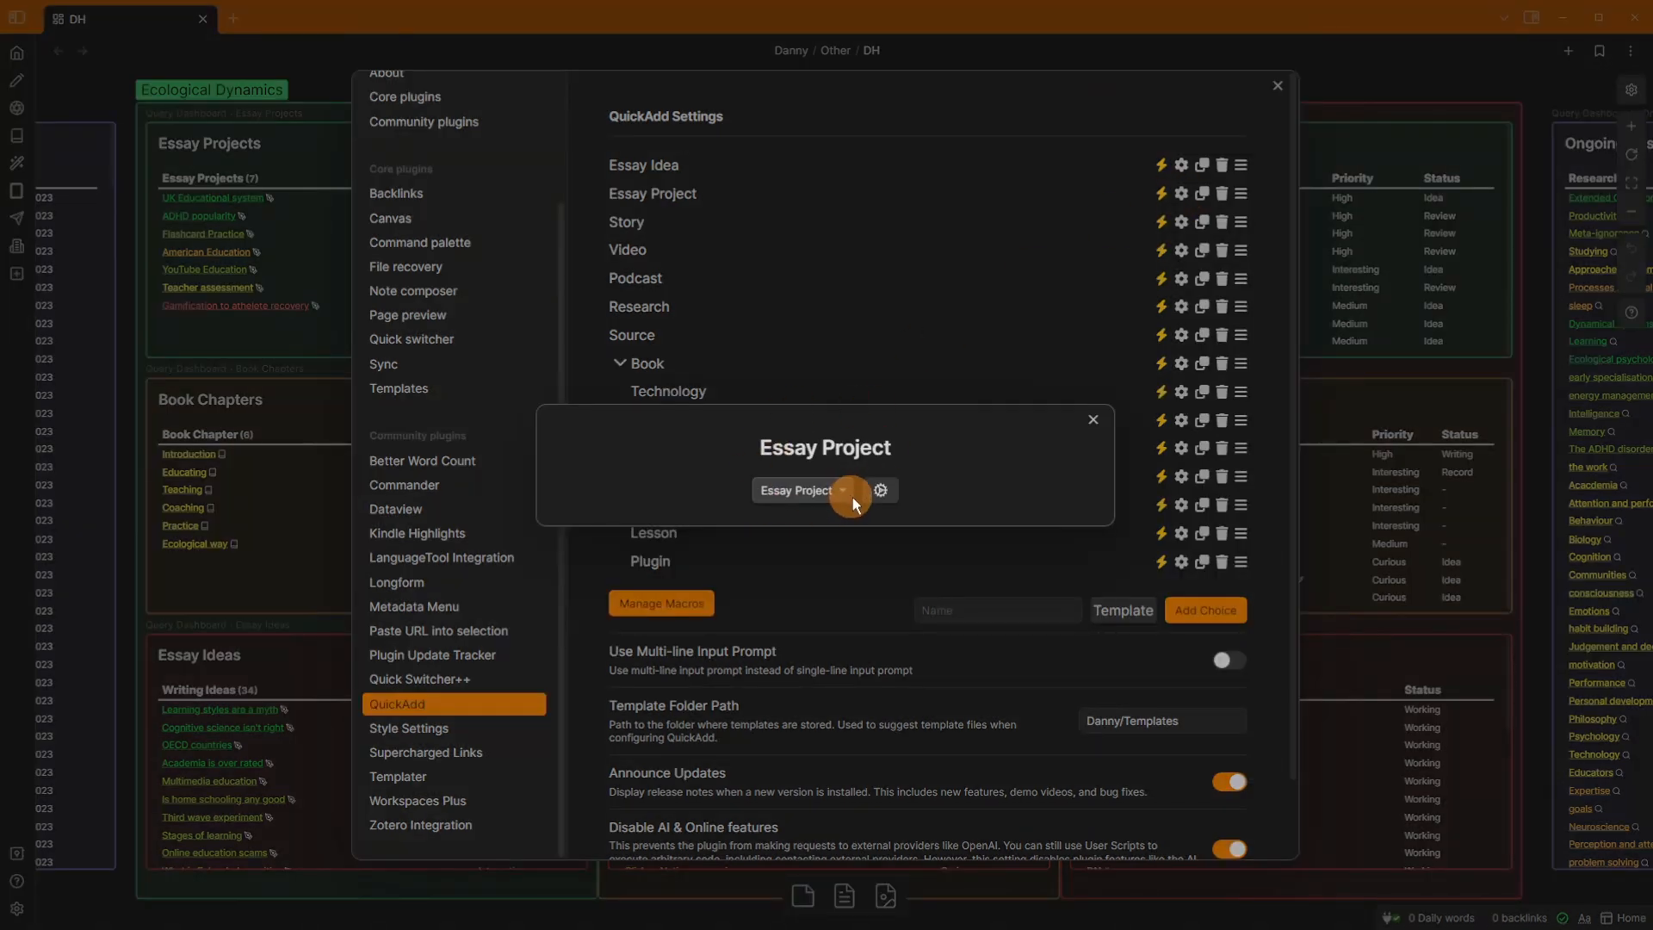
click(884, 495)
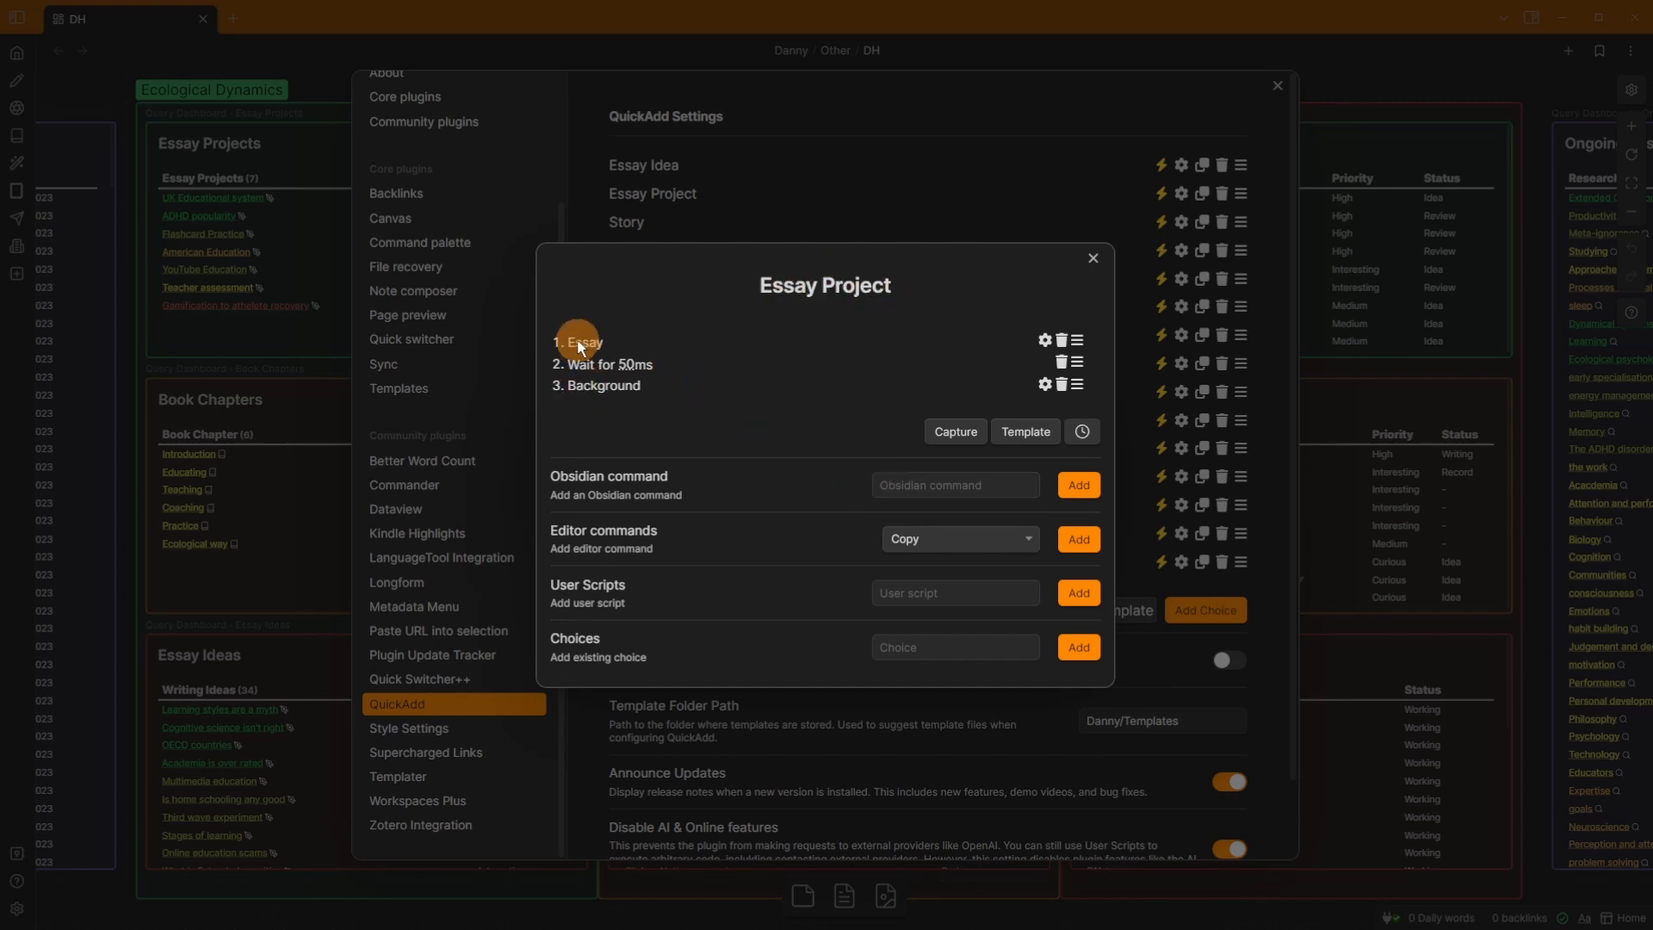
- Review the template path and file name format of the macro's Essay template step, and close its settings
click(1040, 339)
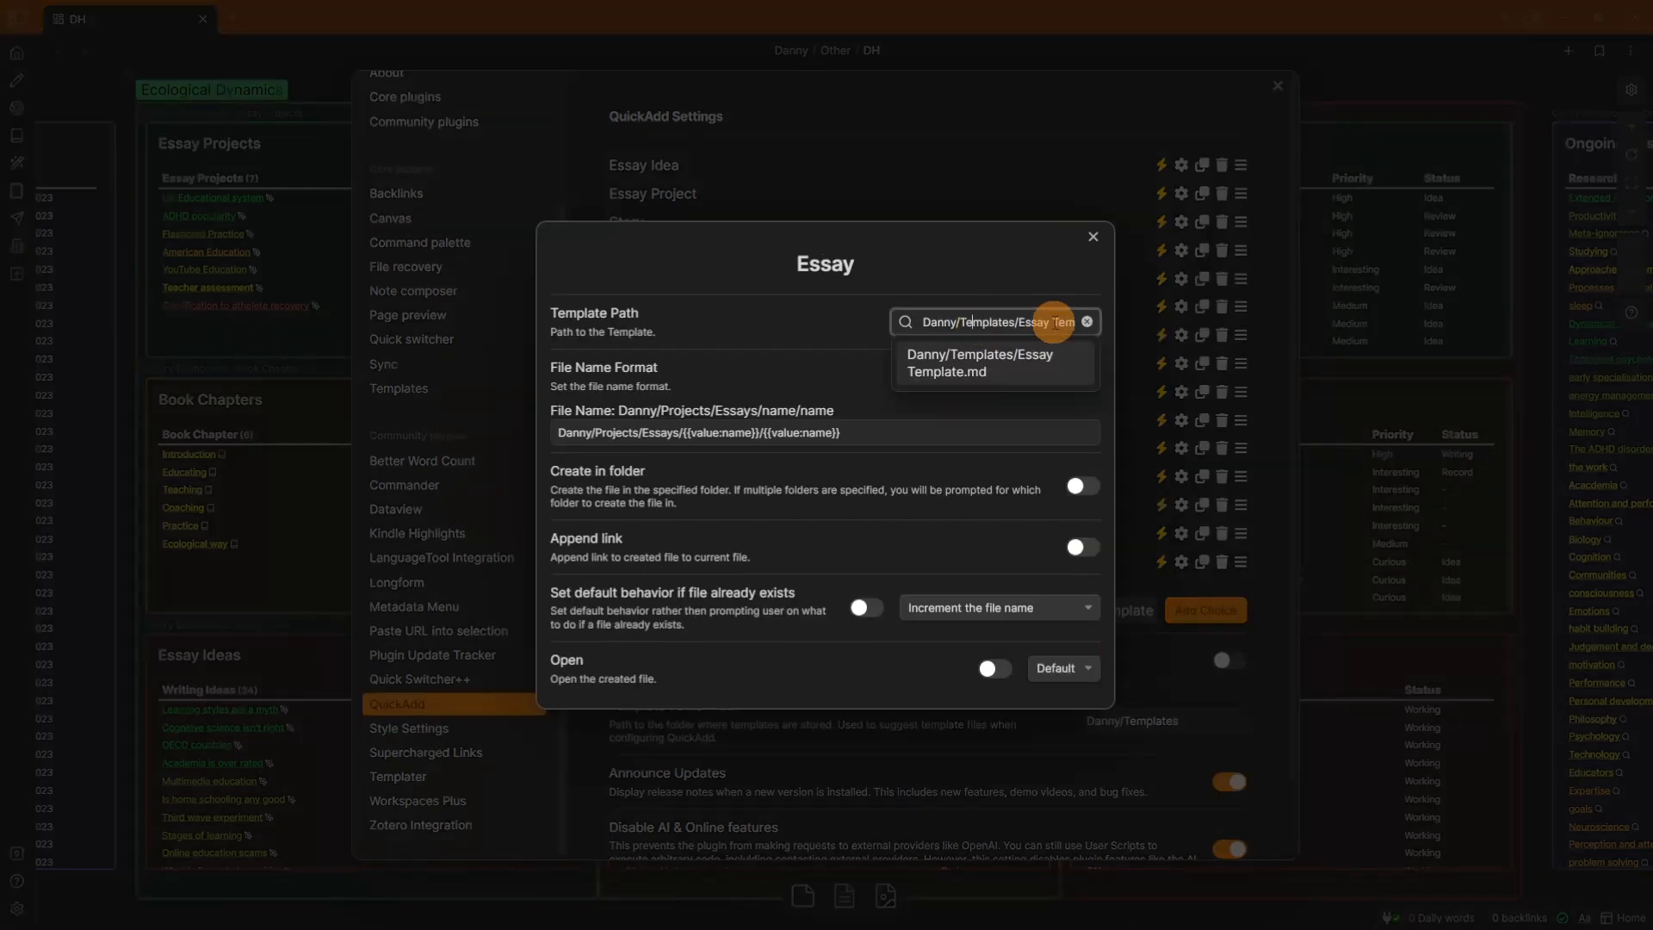
click(794, 380)
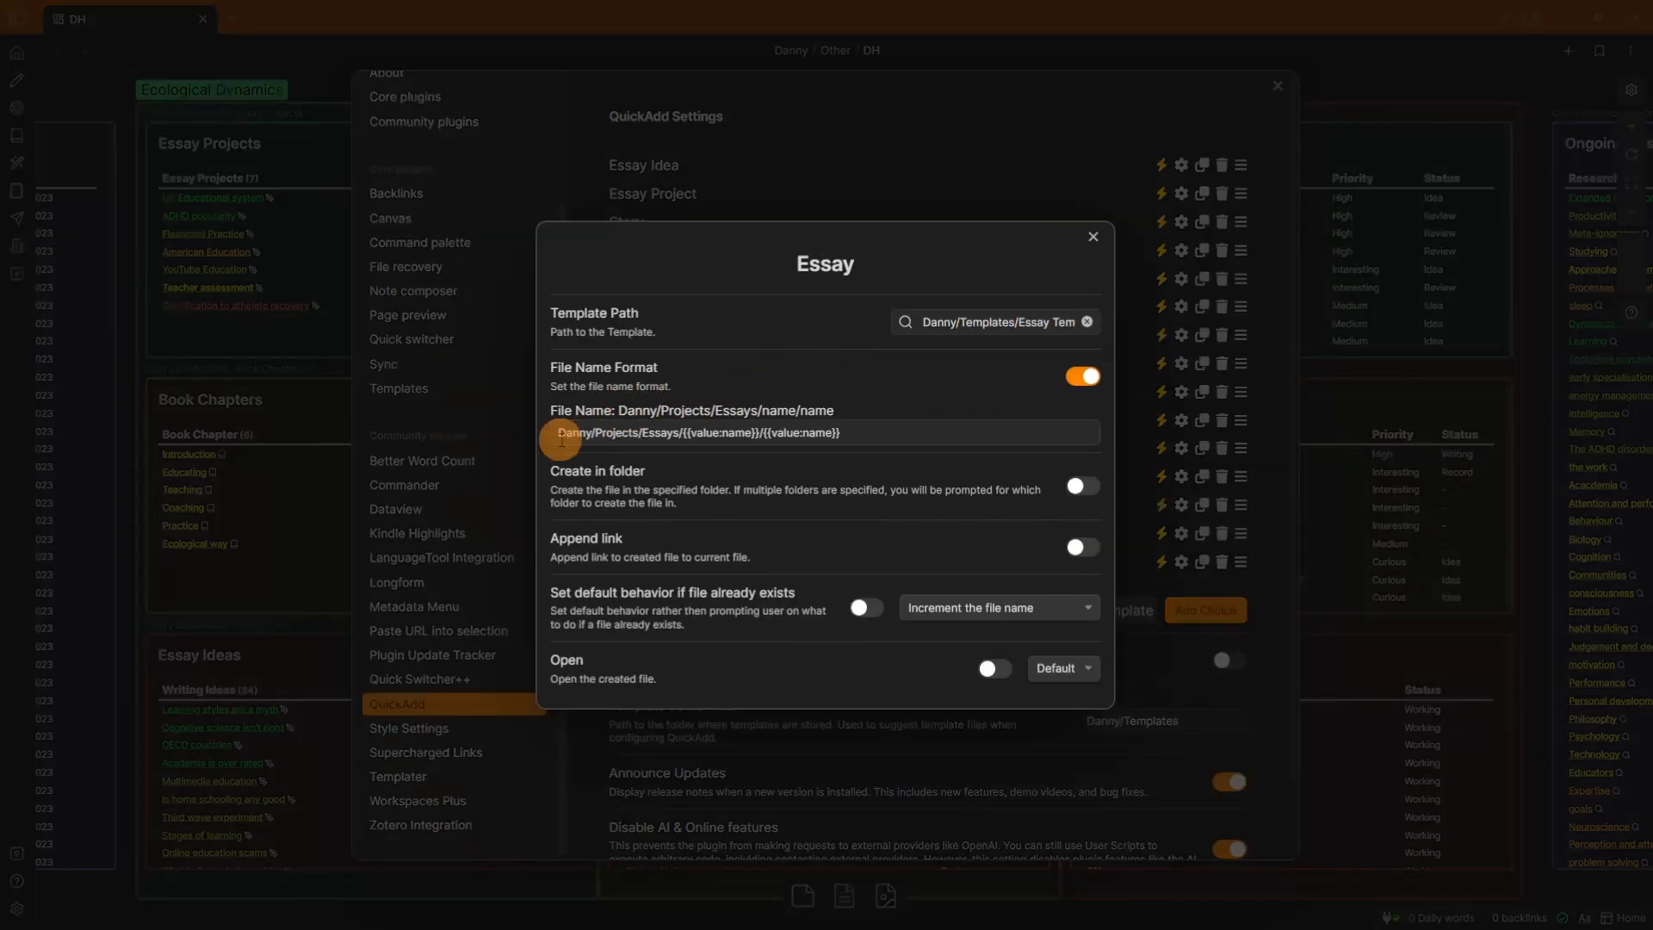
click(562, 434)
click(627, 435)
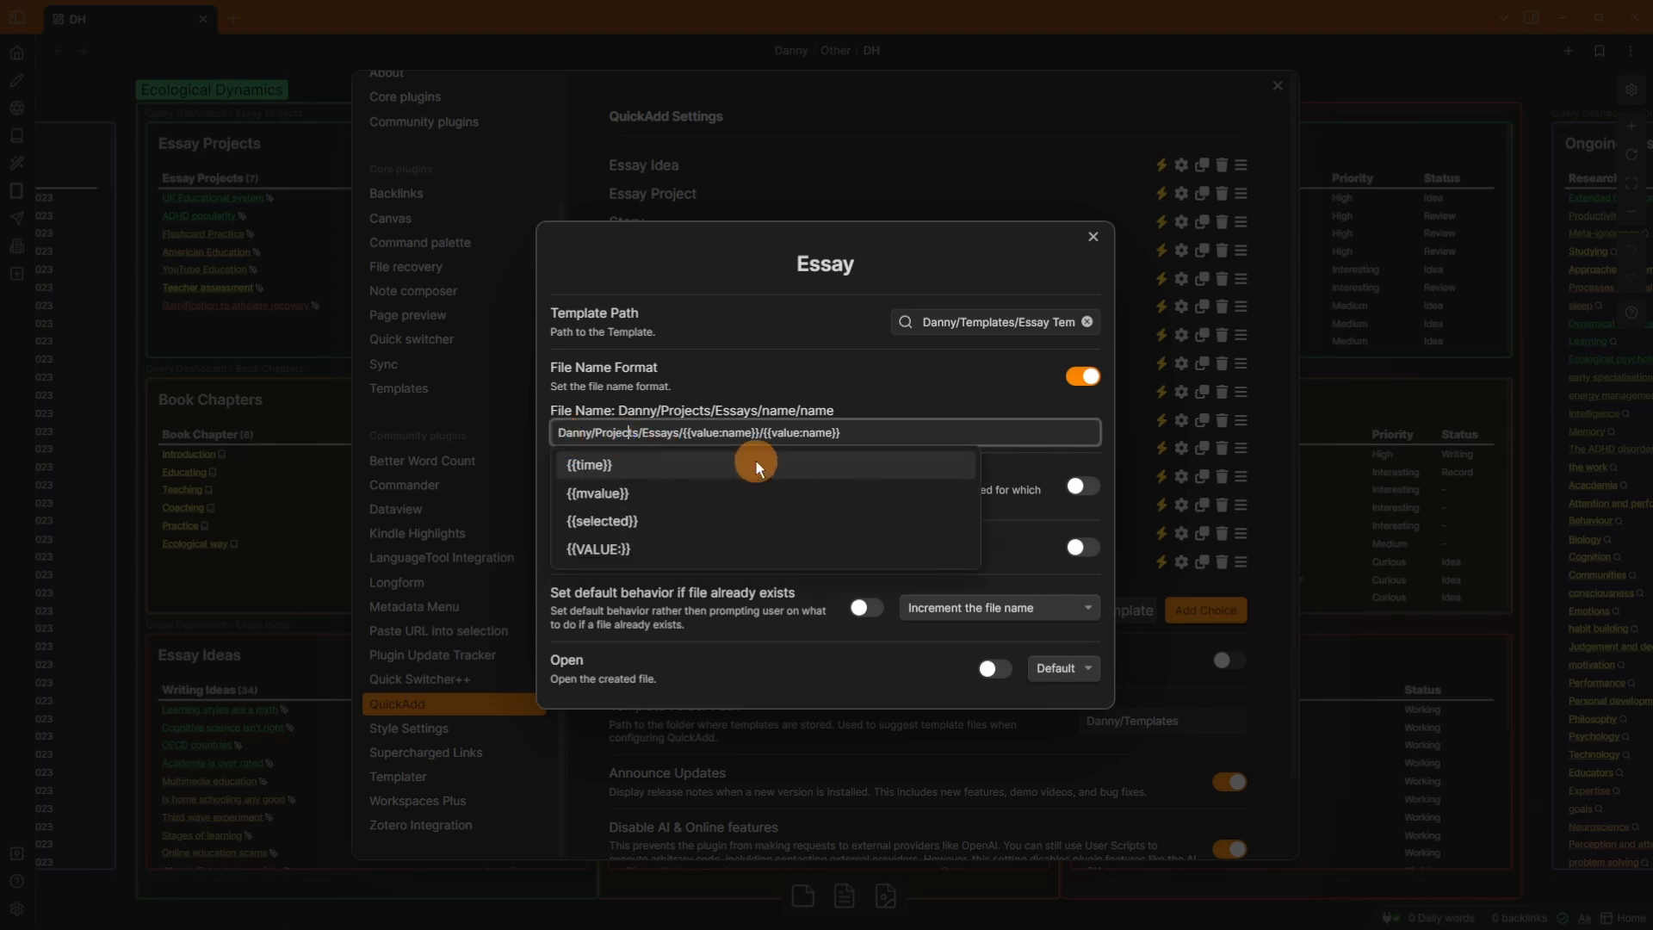
drag(720, 433, 726, 433)
click(814, 433)
key(Escape)
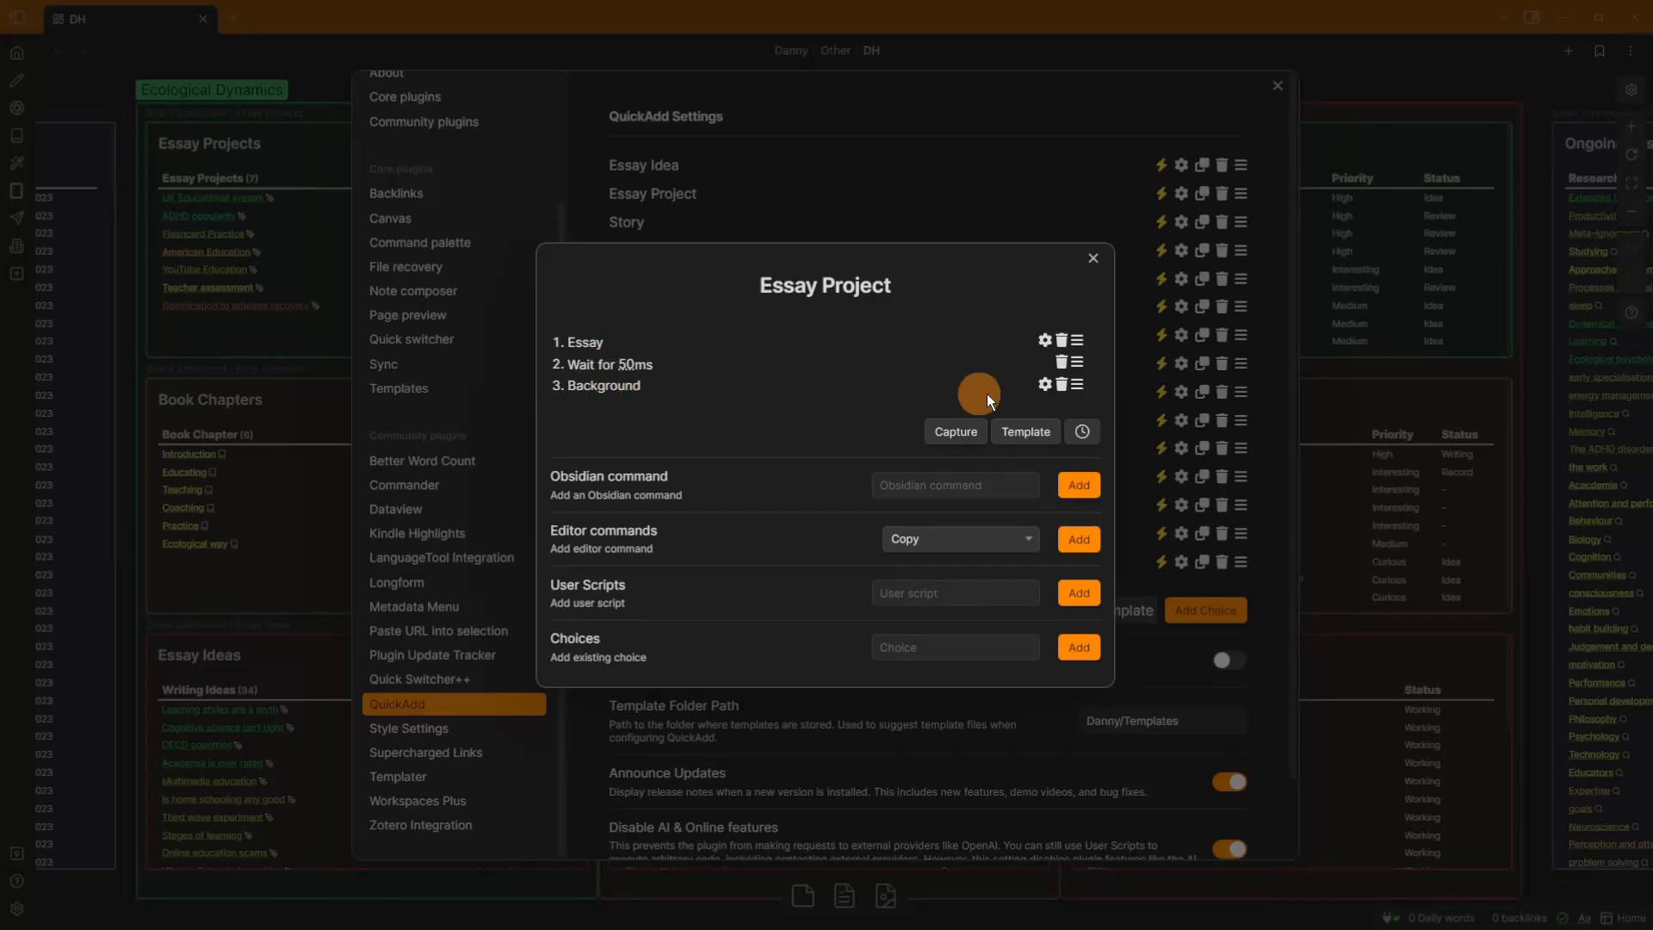
- Review the template path and file name format of the macro's Background template step, and close all settings
click(1045, 387)
click(1039, 323)
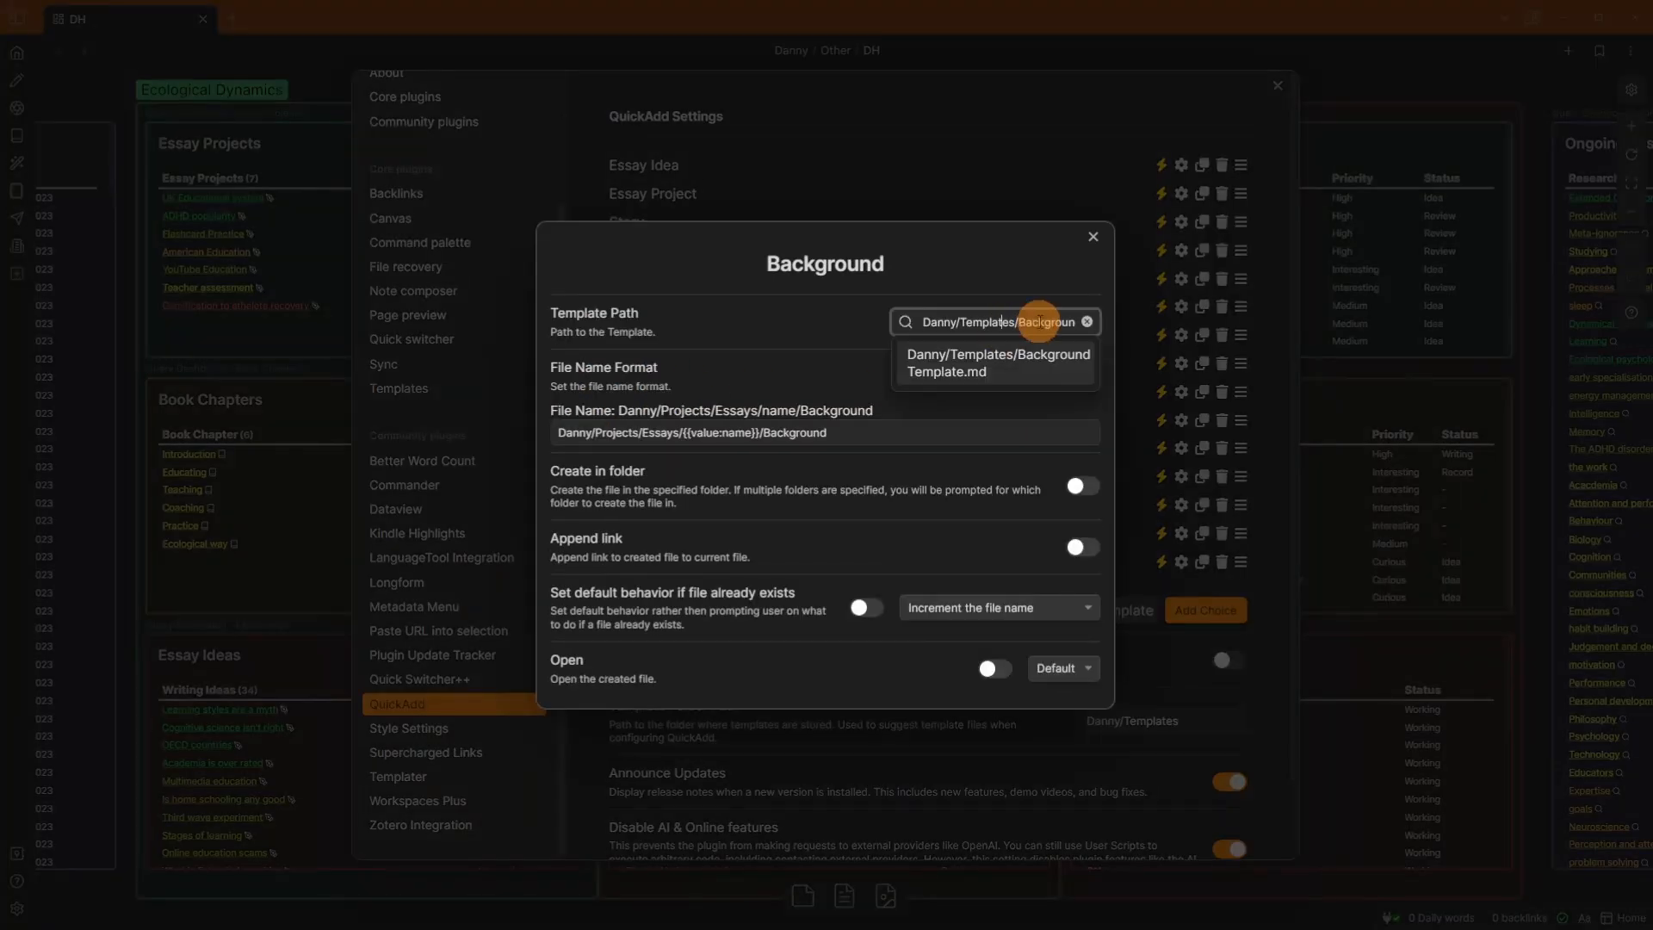
click(906, 373)
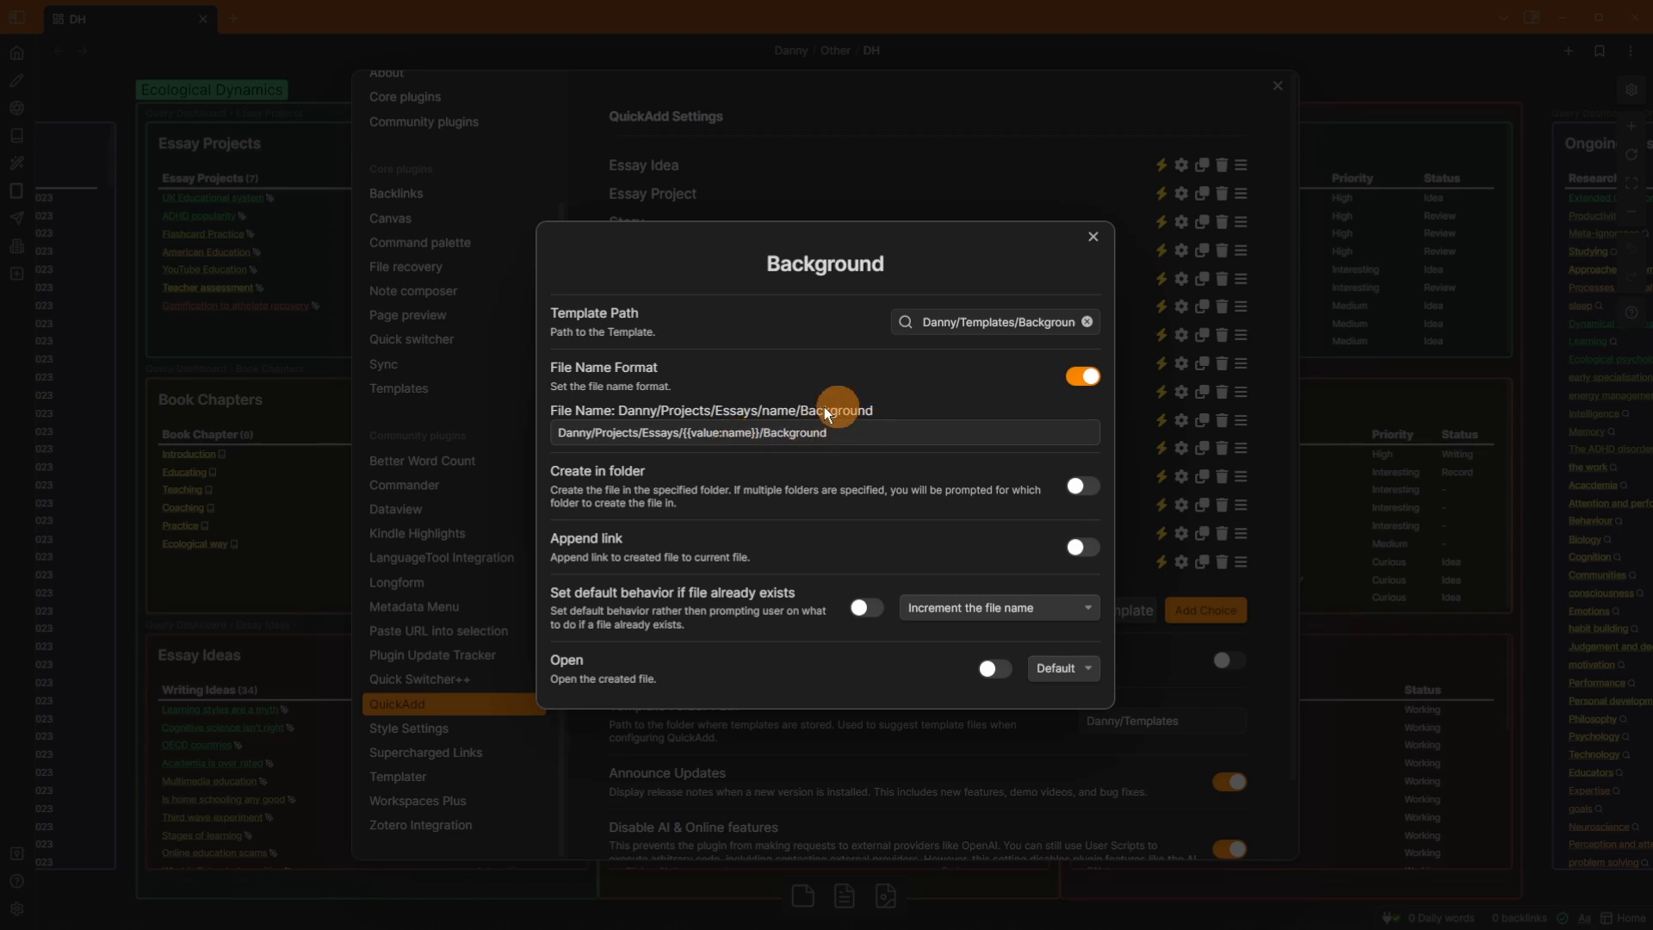
key(Escape)
key(Escape)
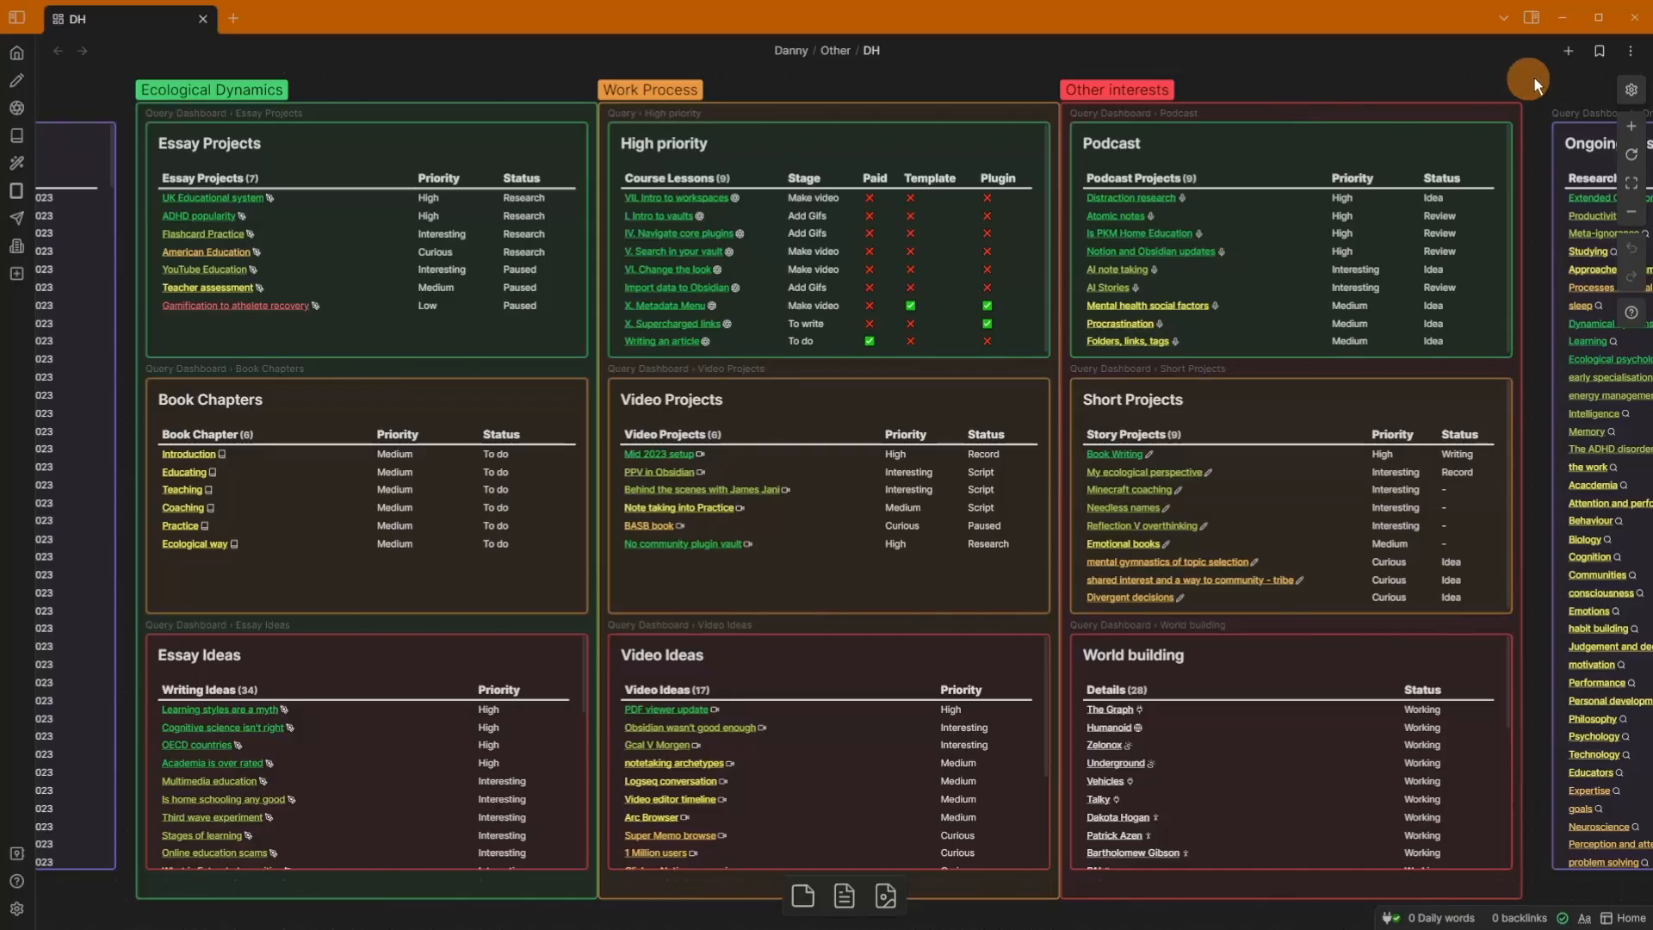
- Create a new Essay Project note named "Example" through QuickAdd
click(1570, 50)
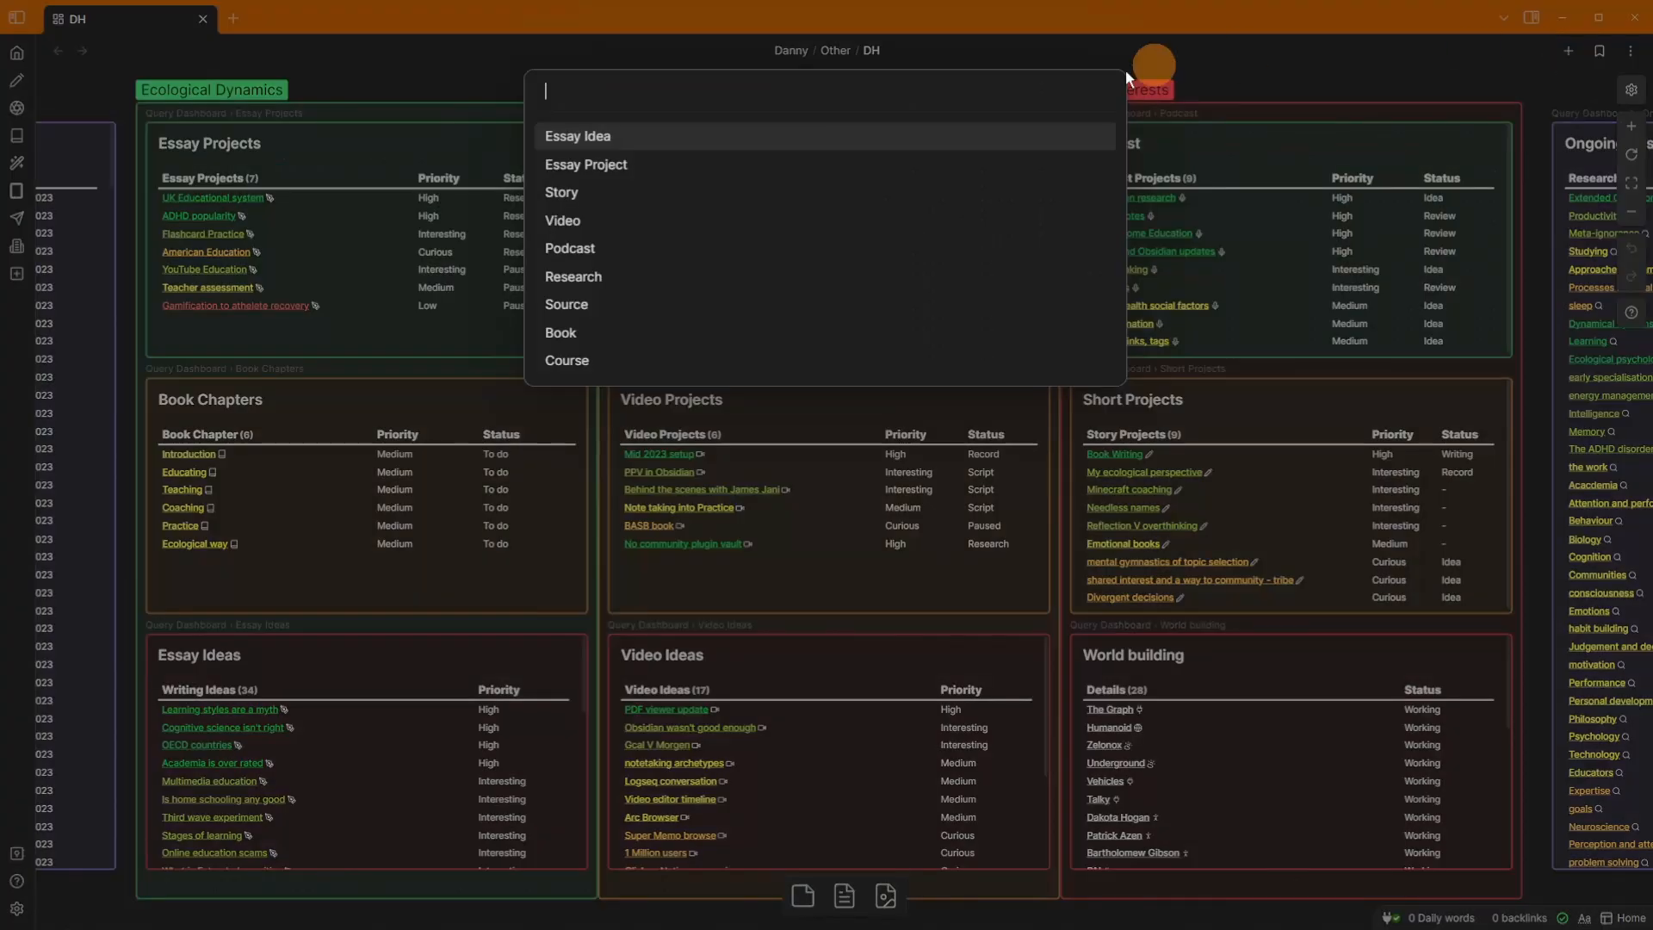
click(577, 163)
text(Example)
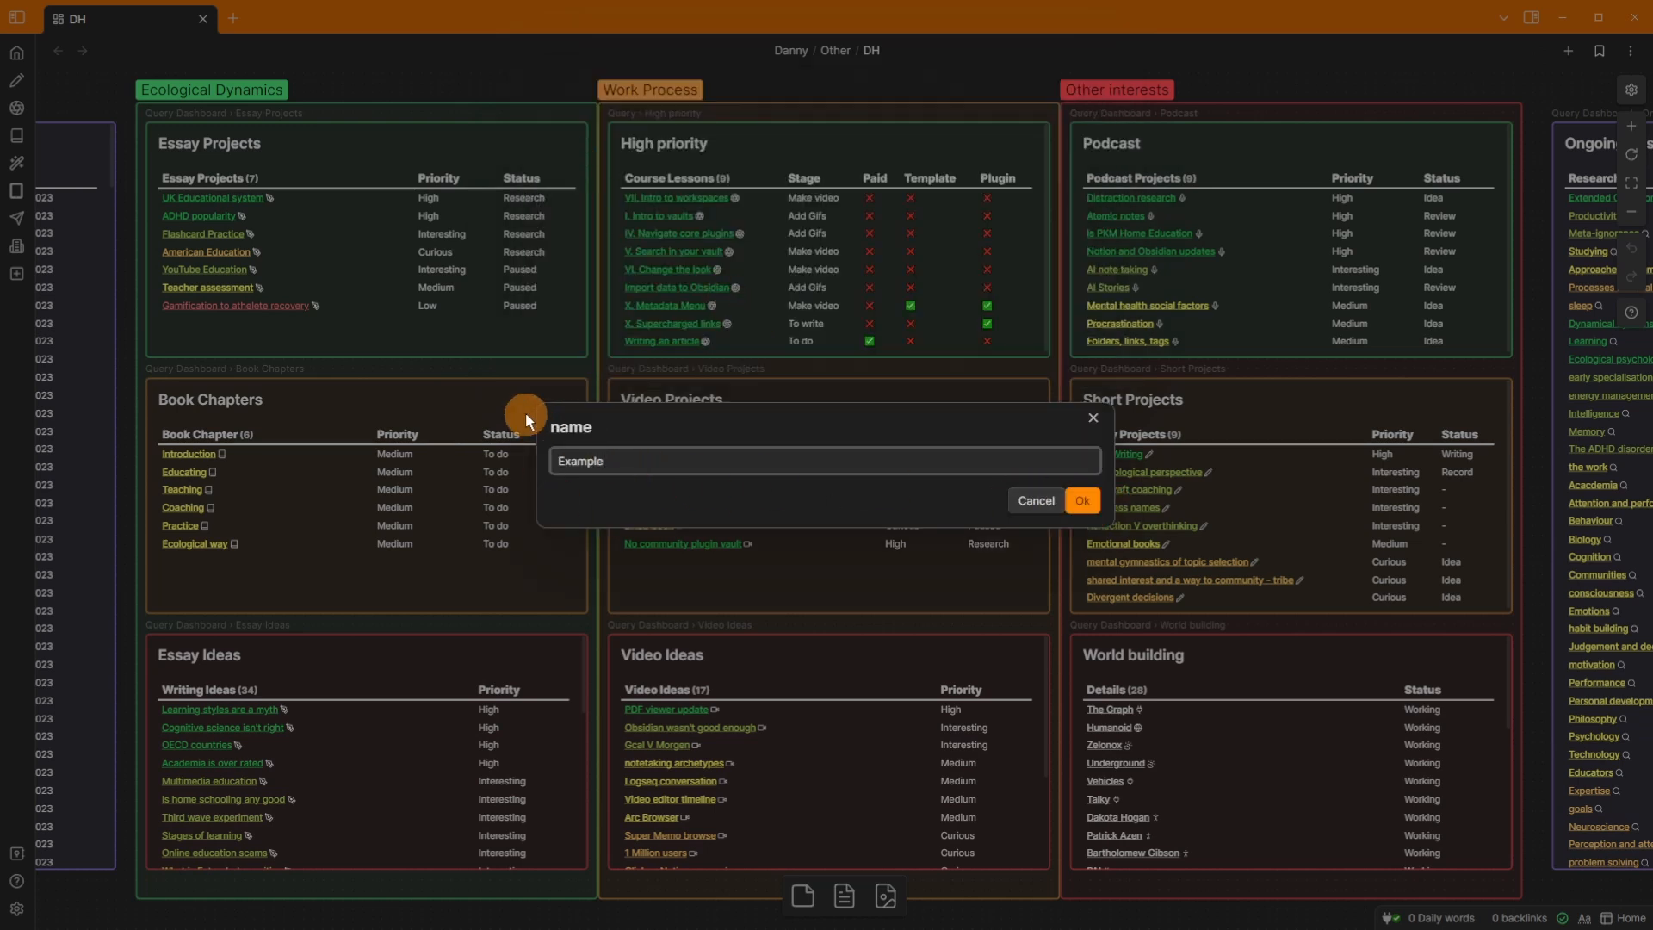
click(1081, 500)
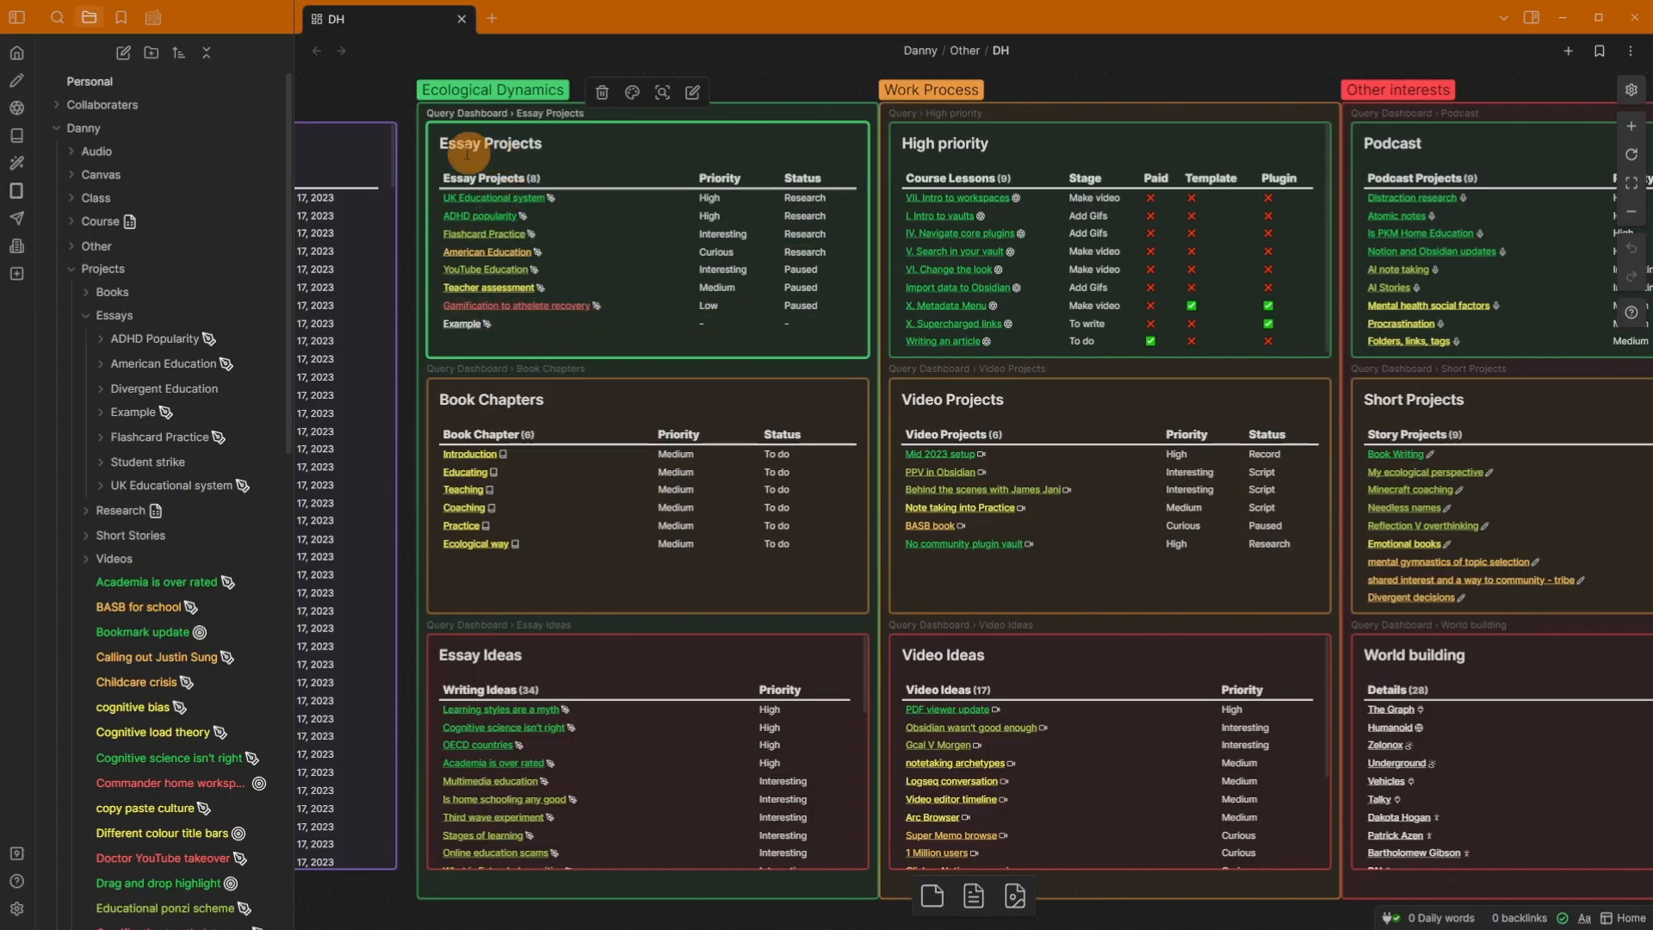
- Preview the Example note from the Essay Projects list, view its metadata fields, and close the fields dialog
mouse_move(455, 323)
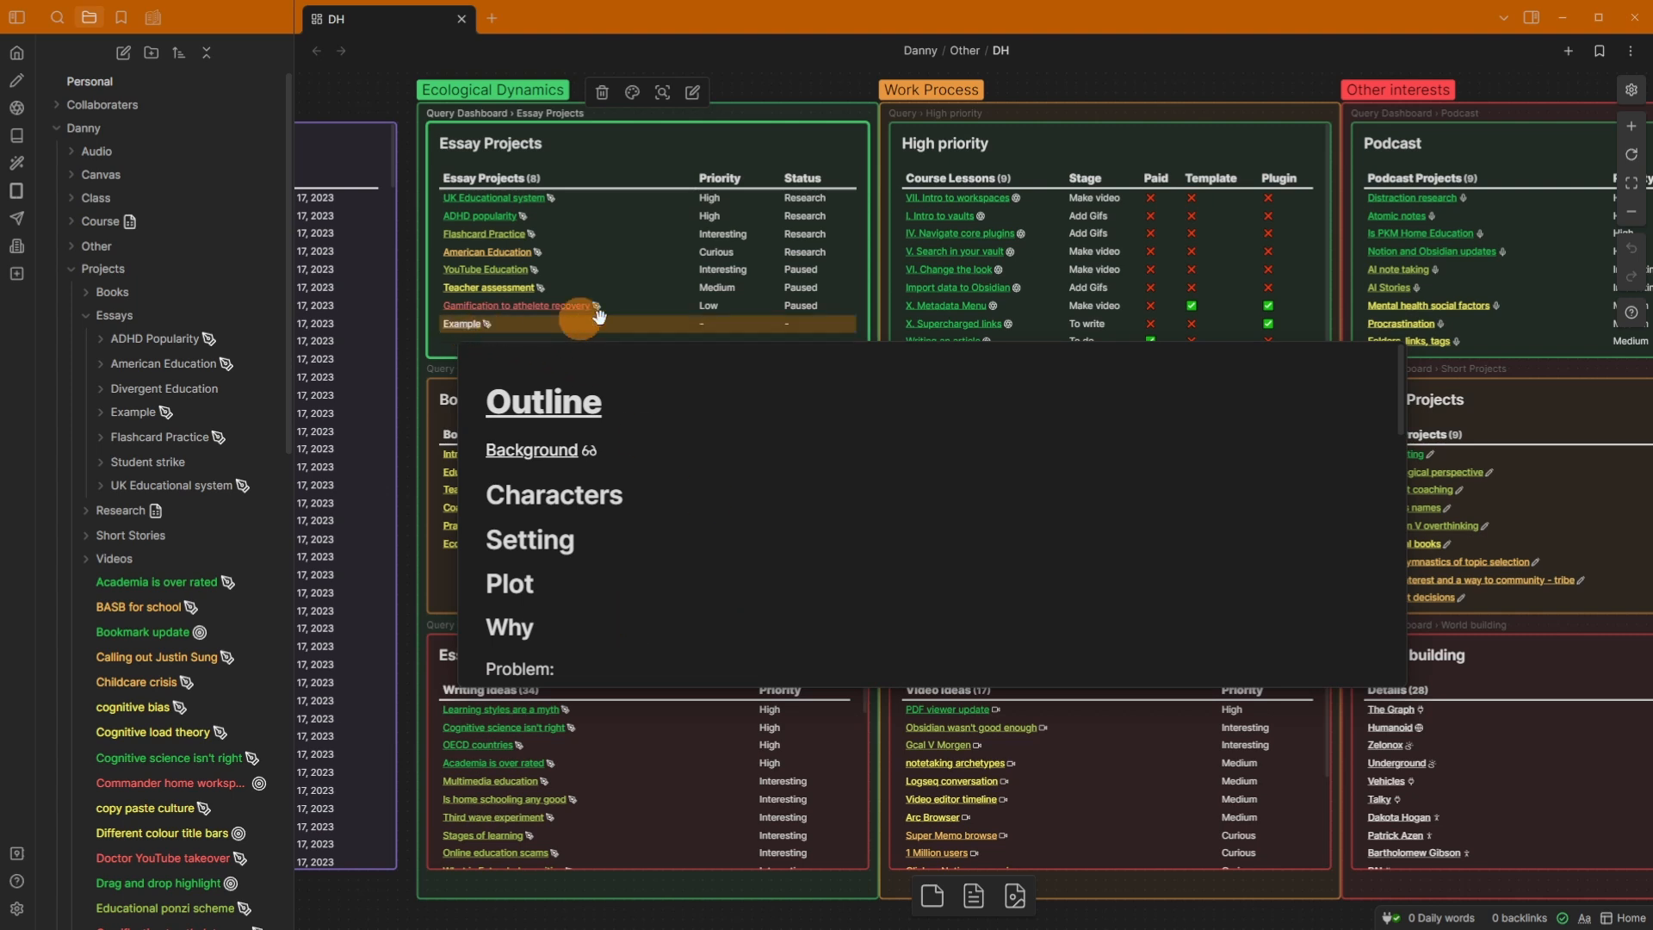
click(475, 326)
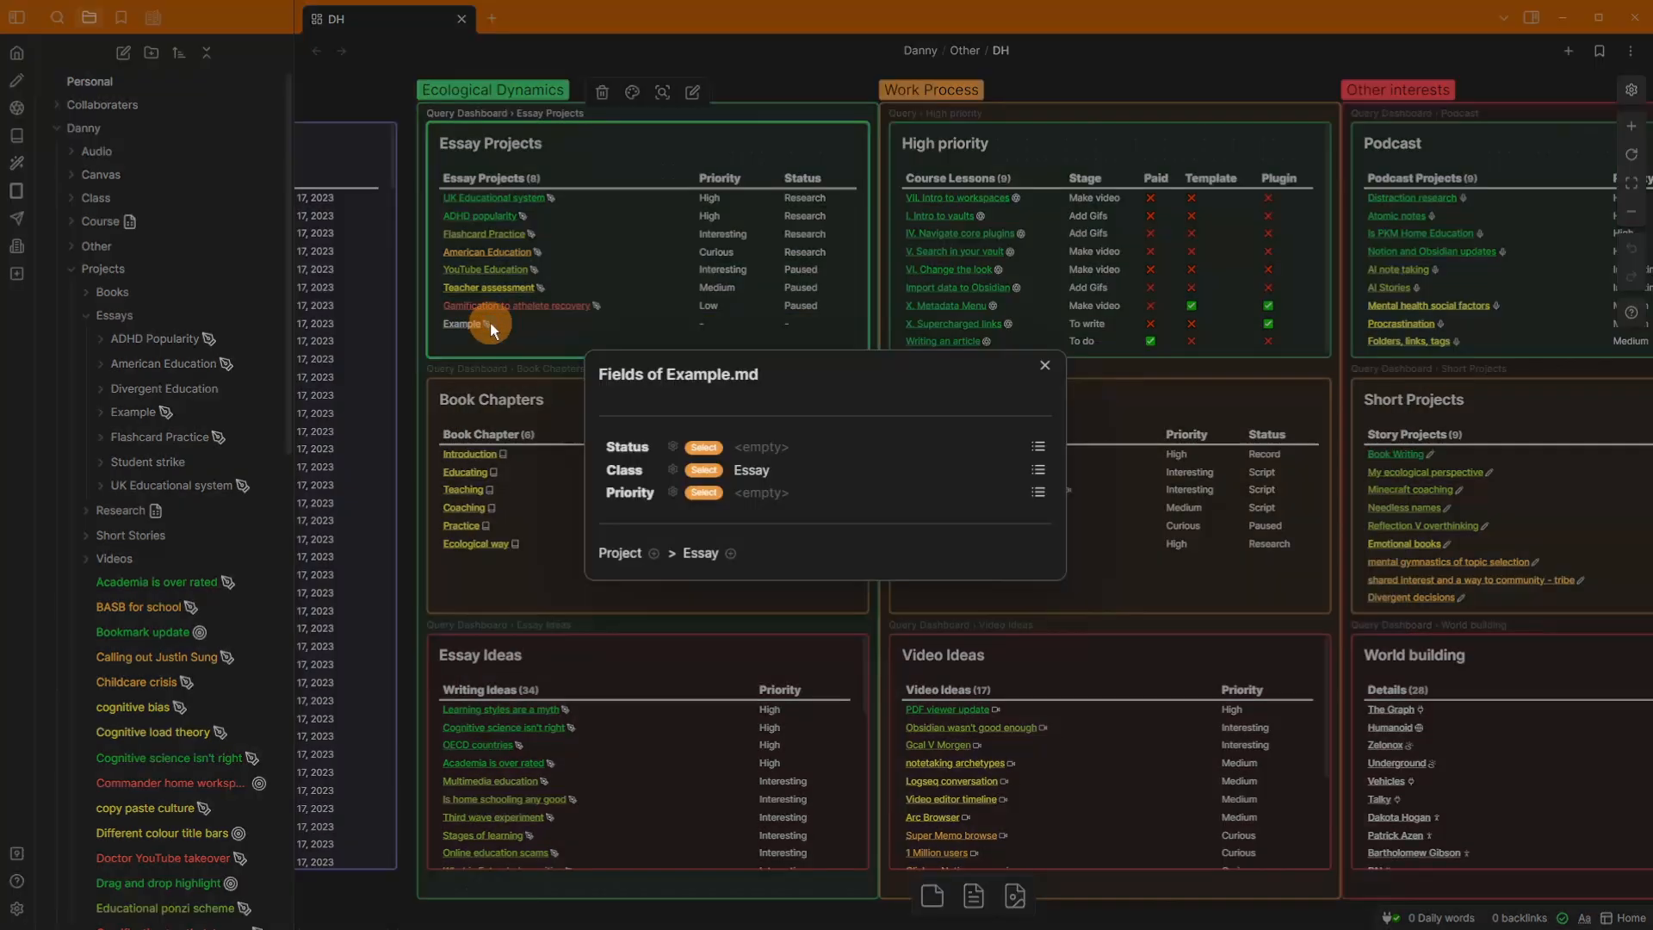
click(763, 114)
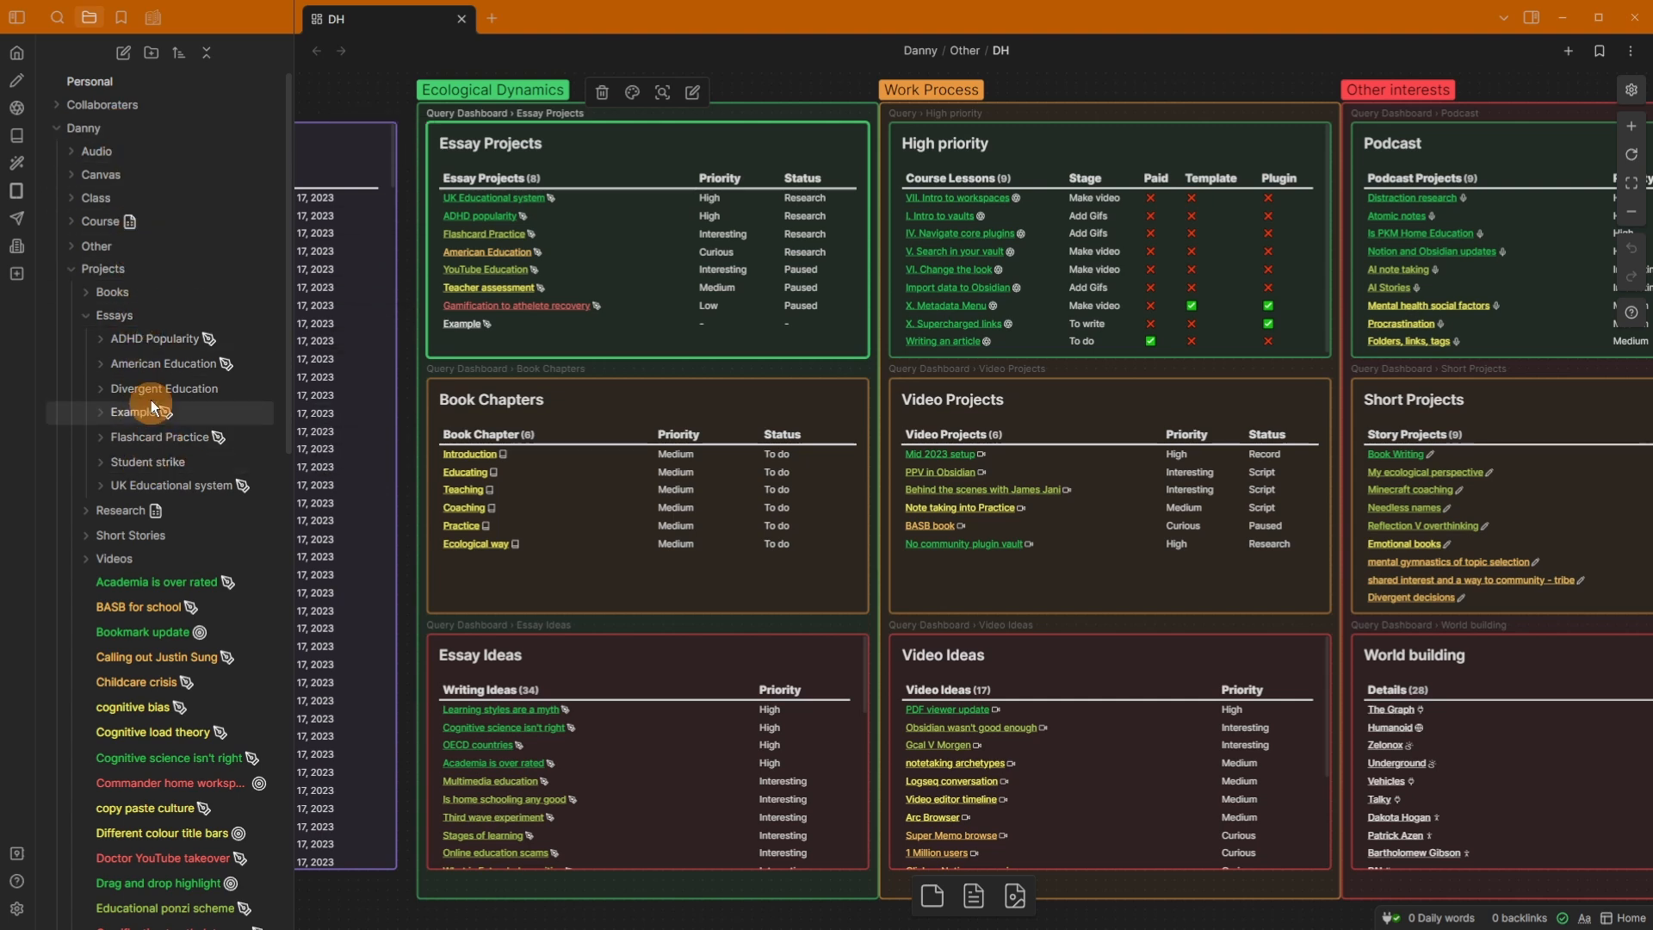
- Expand the Example folder under Essays and open its Example note at the Background link
click(101, 411)
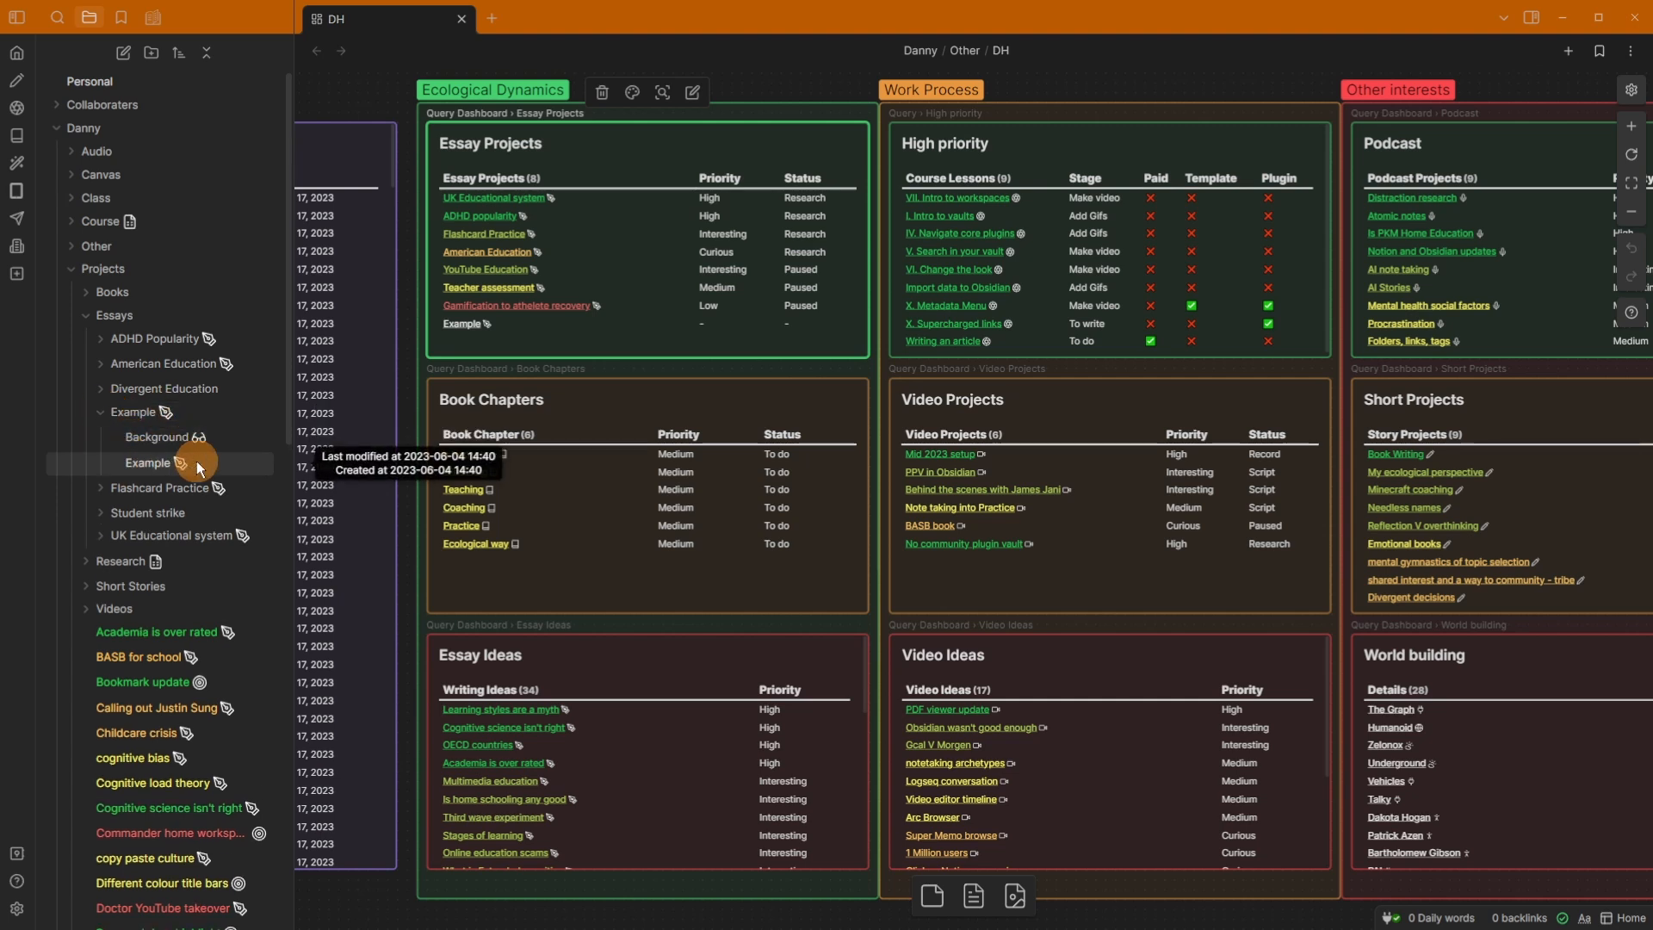
click(196, 461)
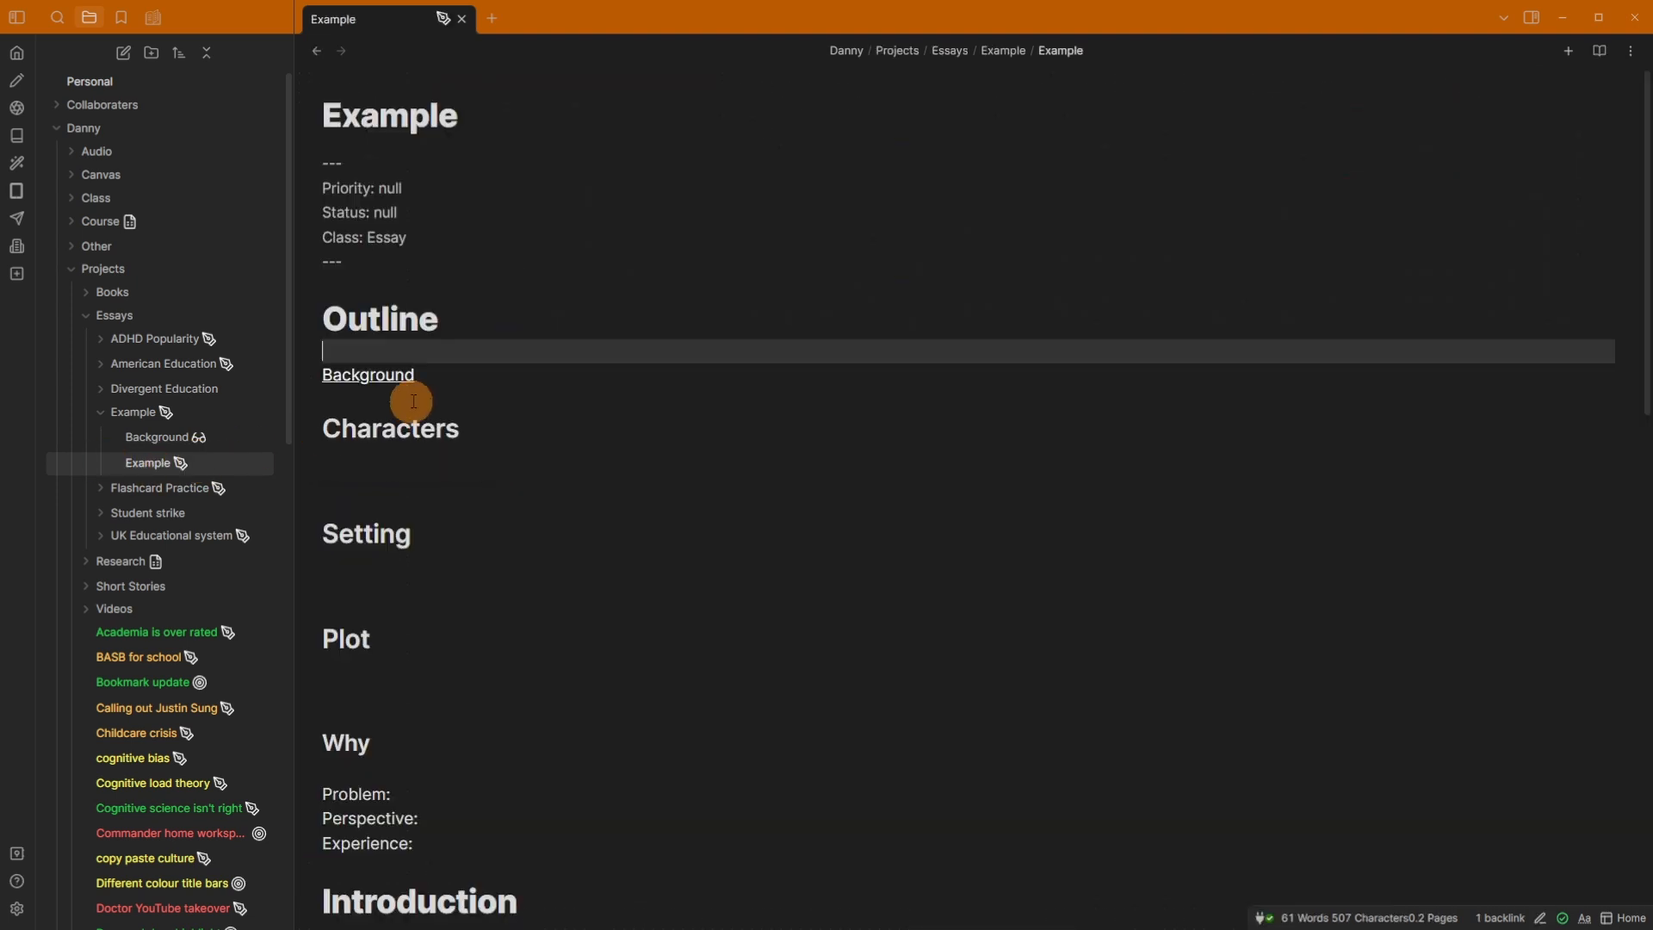
click(495, 371)
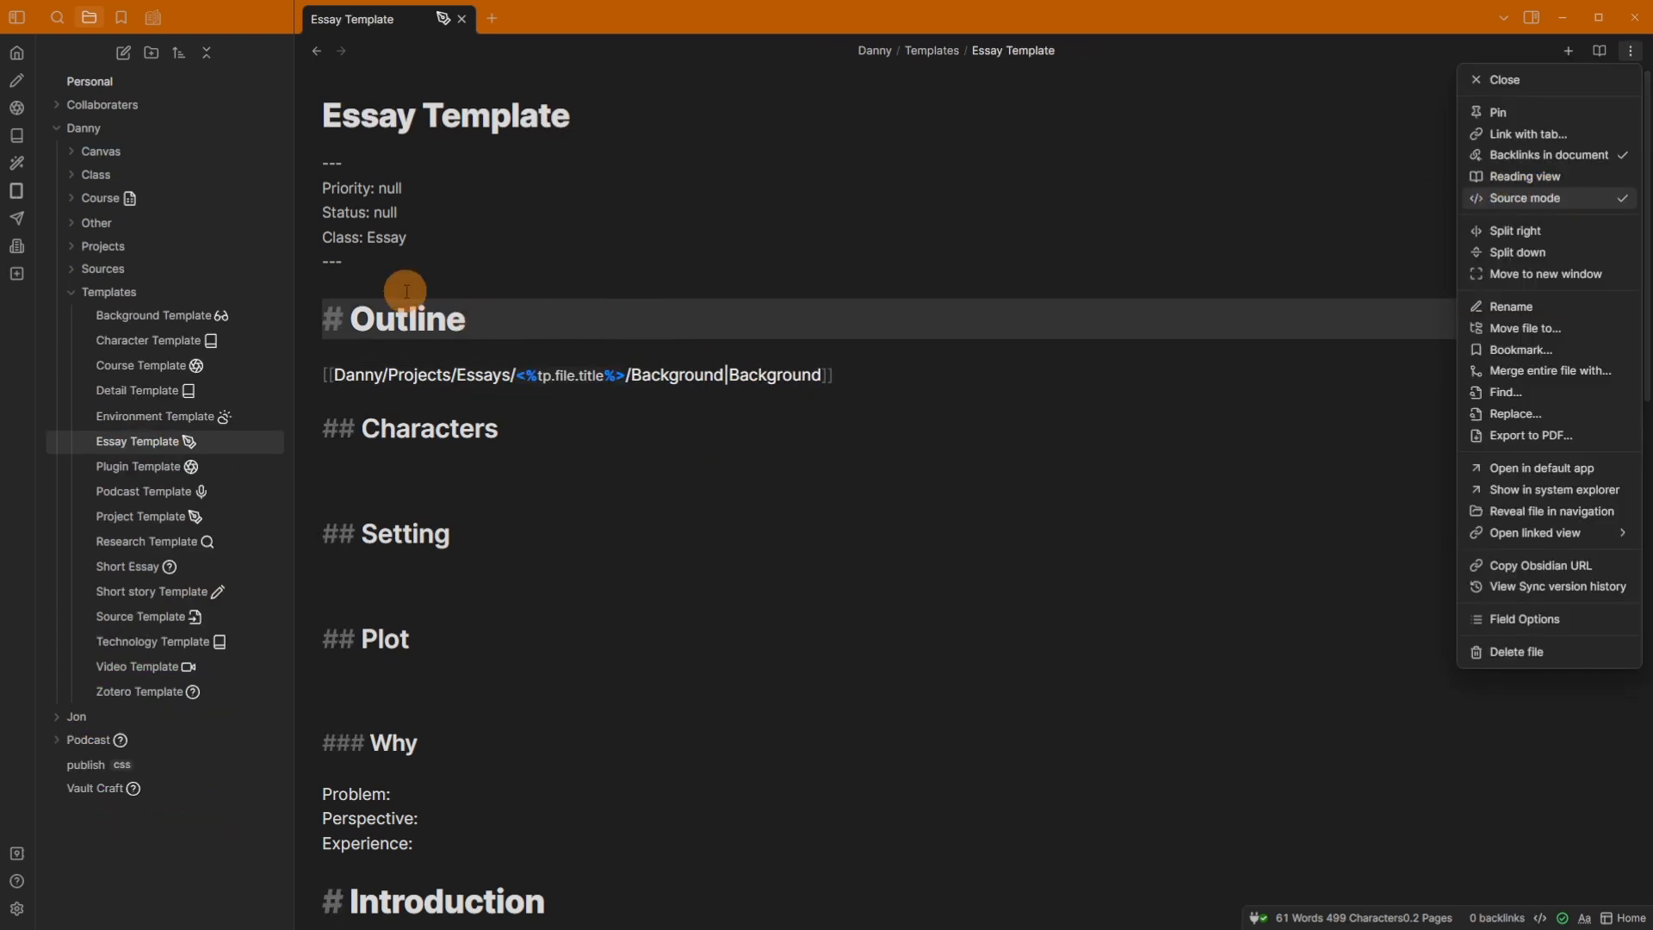
- Close the options menu of the Essay Template note and examine its templated Background link in source mode
click(405, 292)
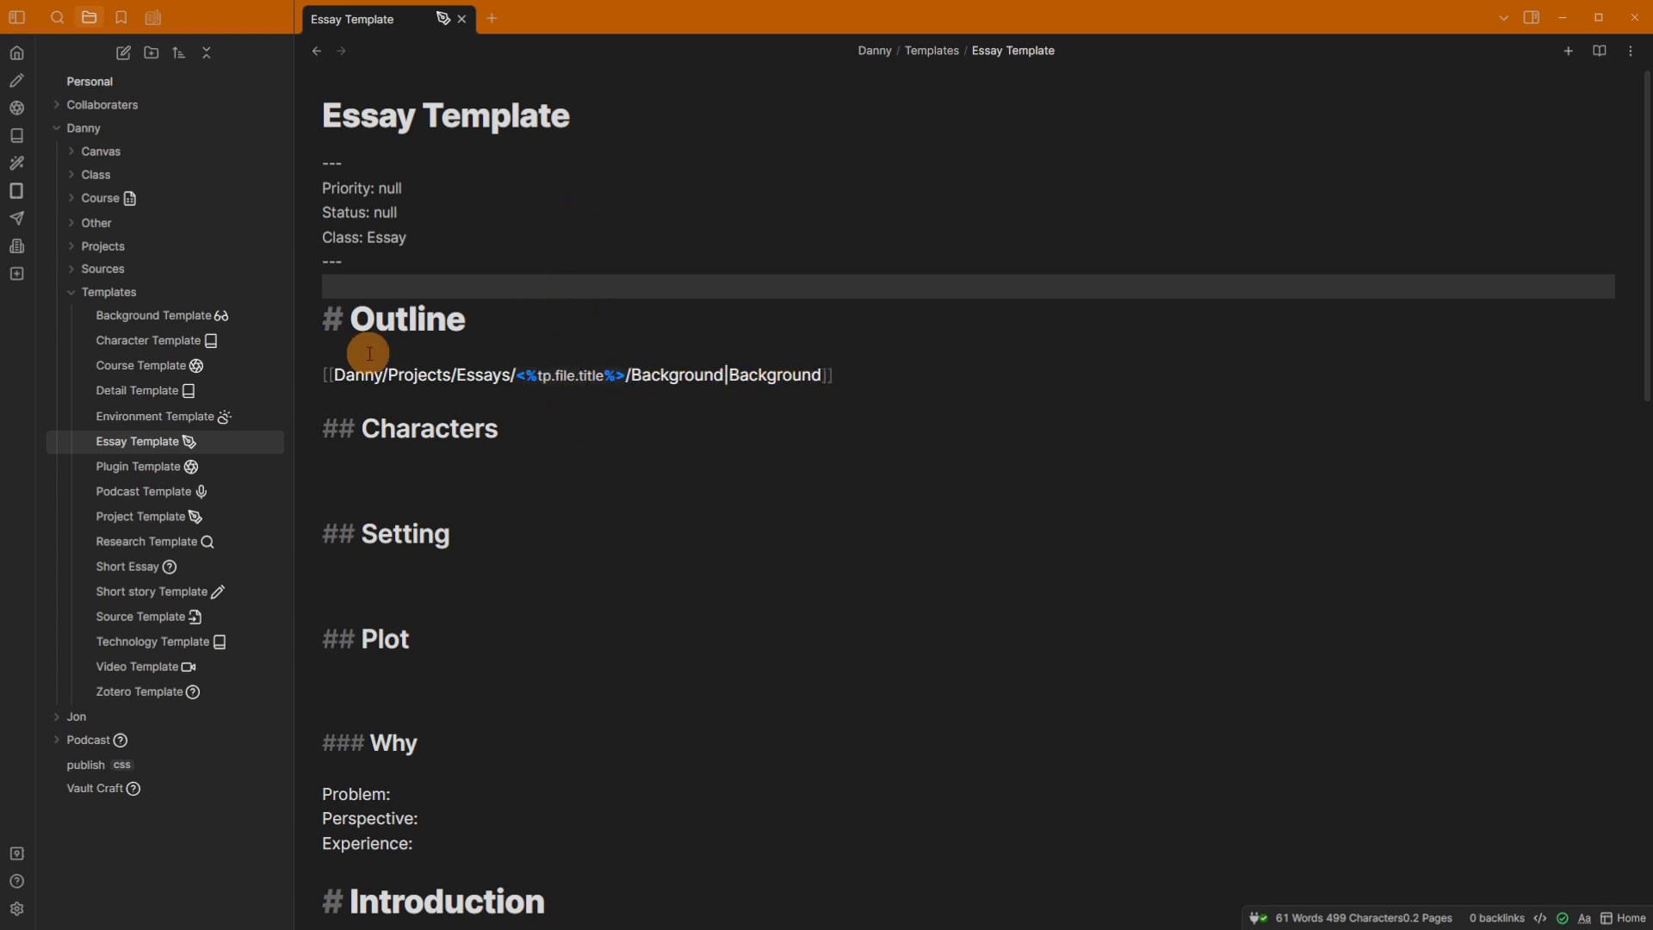
ctrl+click(738, 348)
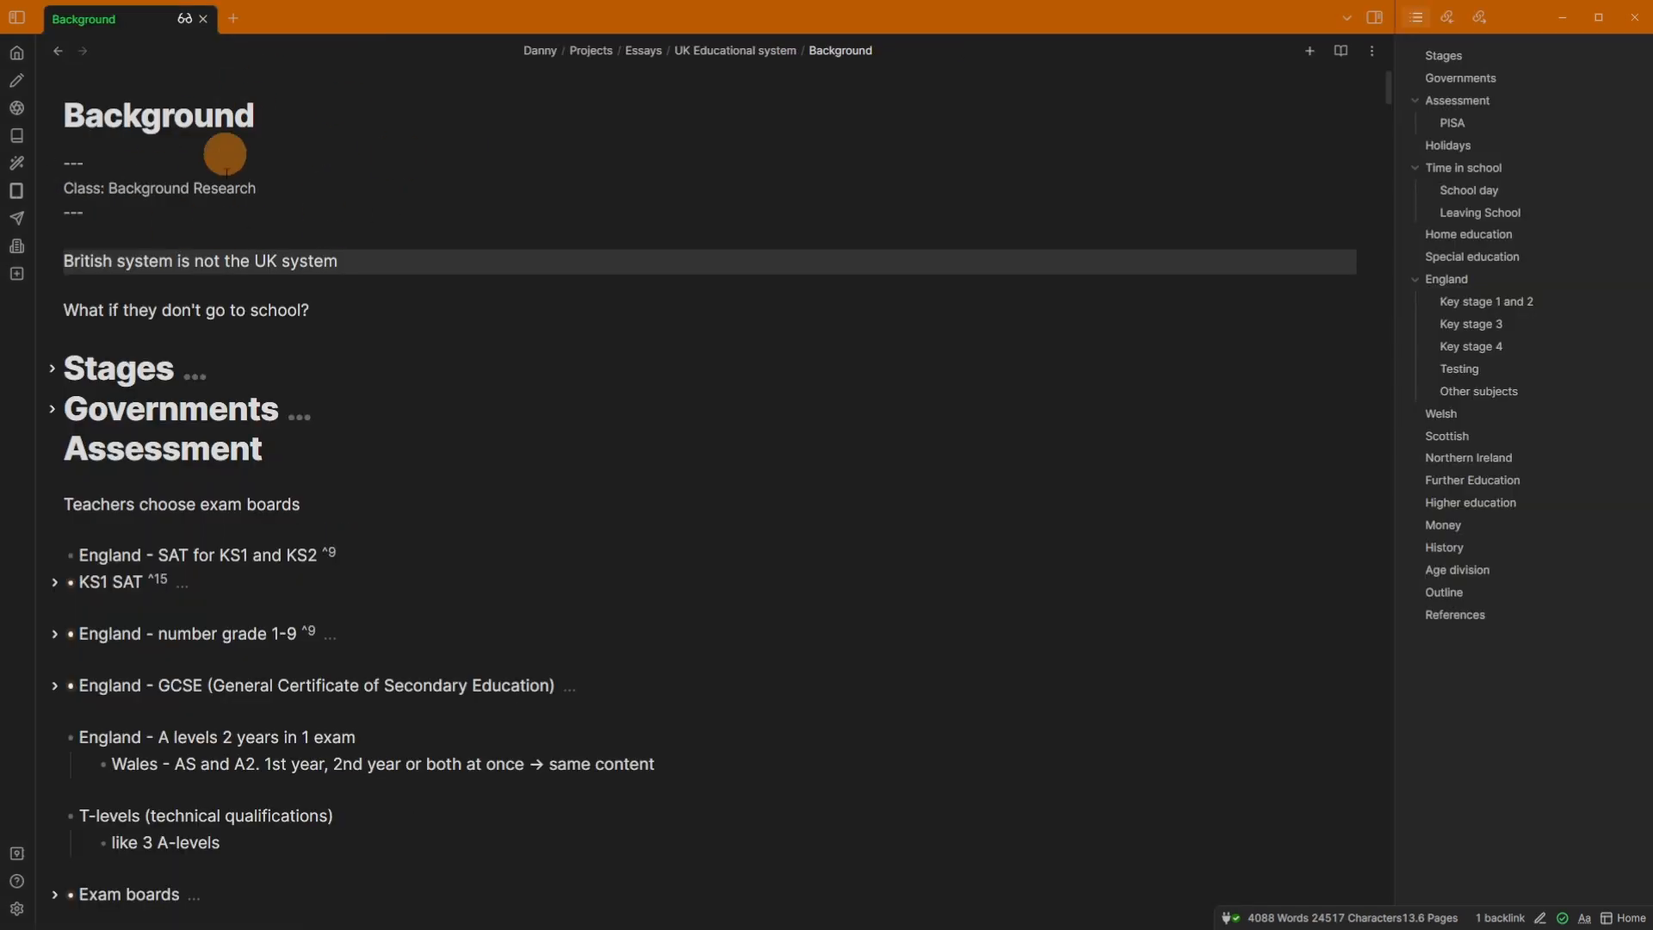
- Look through the UK Educational system essay's Background note, including its folded points, footnote markers, tables and charts
scroll(579, 207, down, 5)
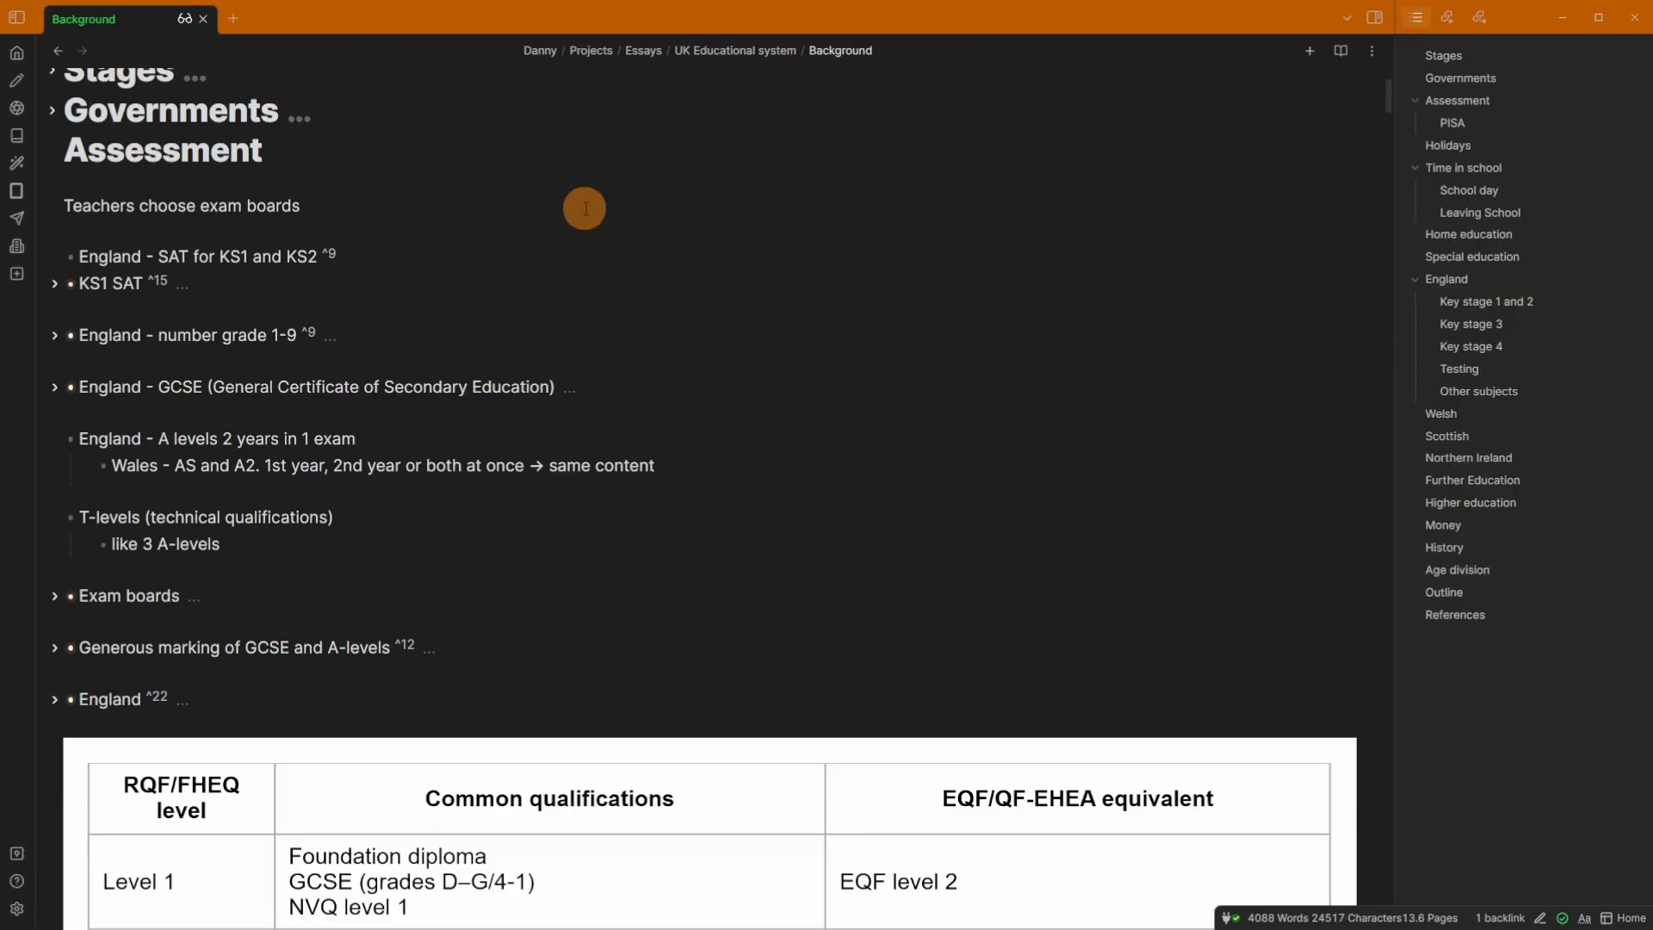
scroll(472, 317, down, 3)
scroll(481, 296, up, 2)
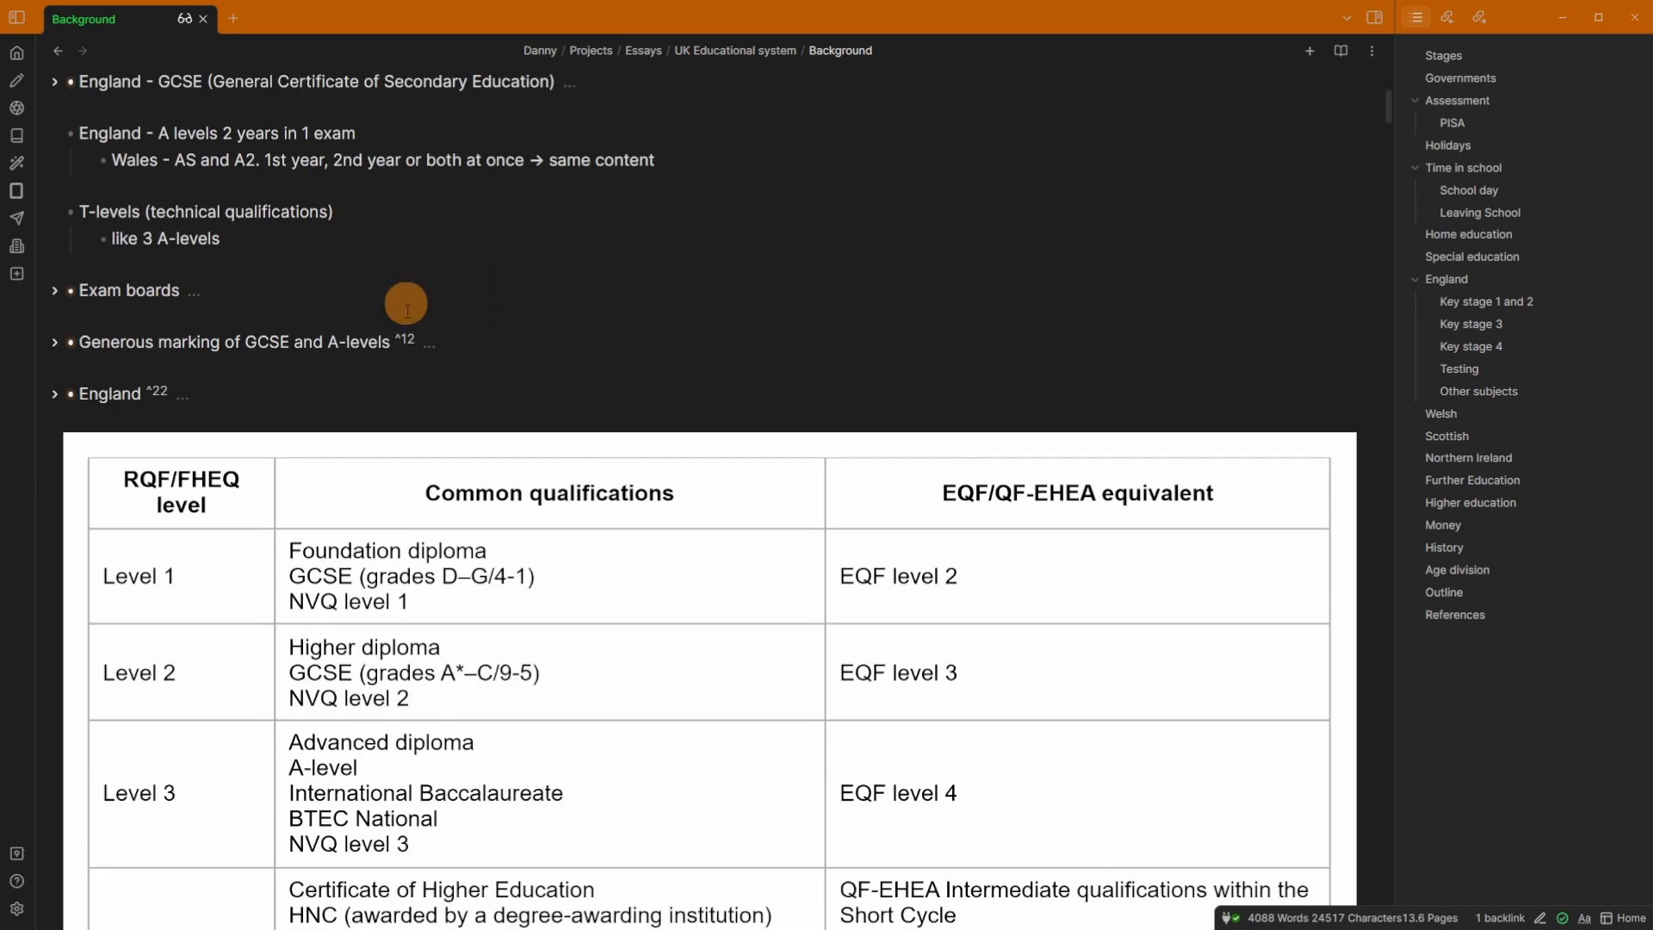
click(413, 339)
click(452, 296)
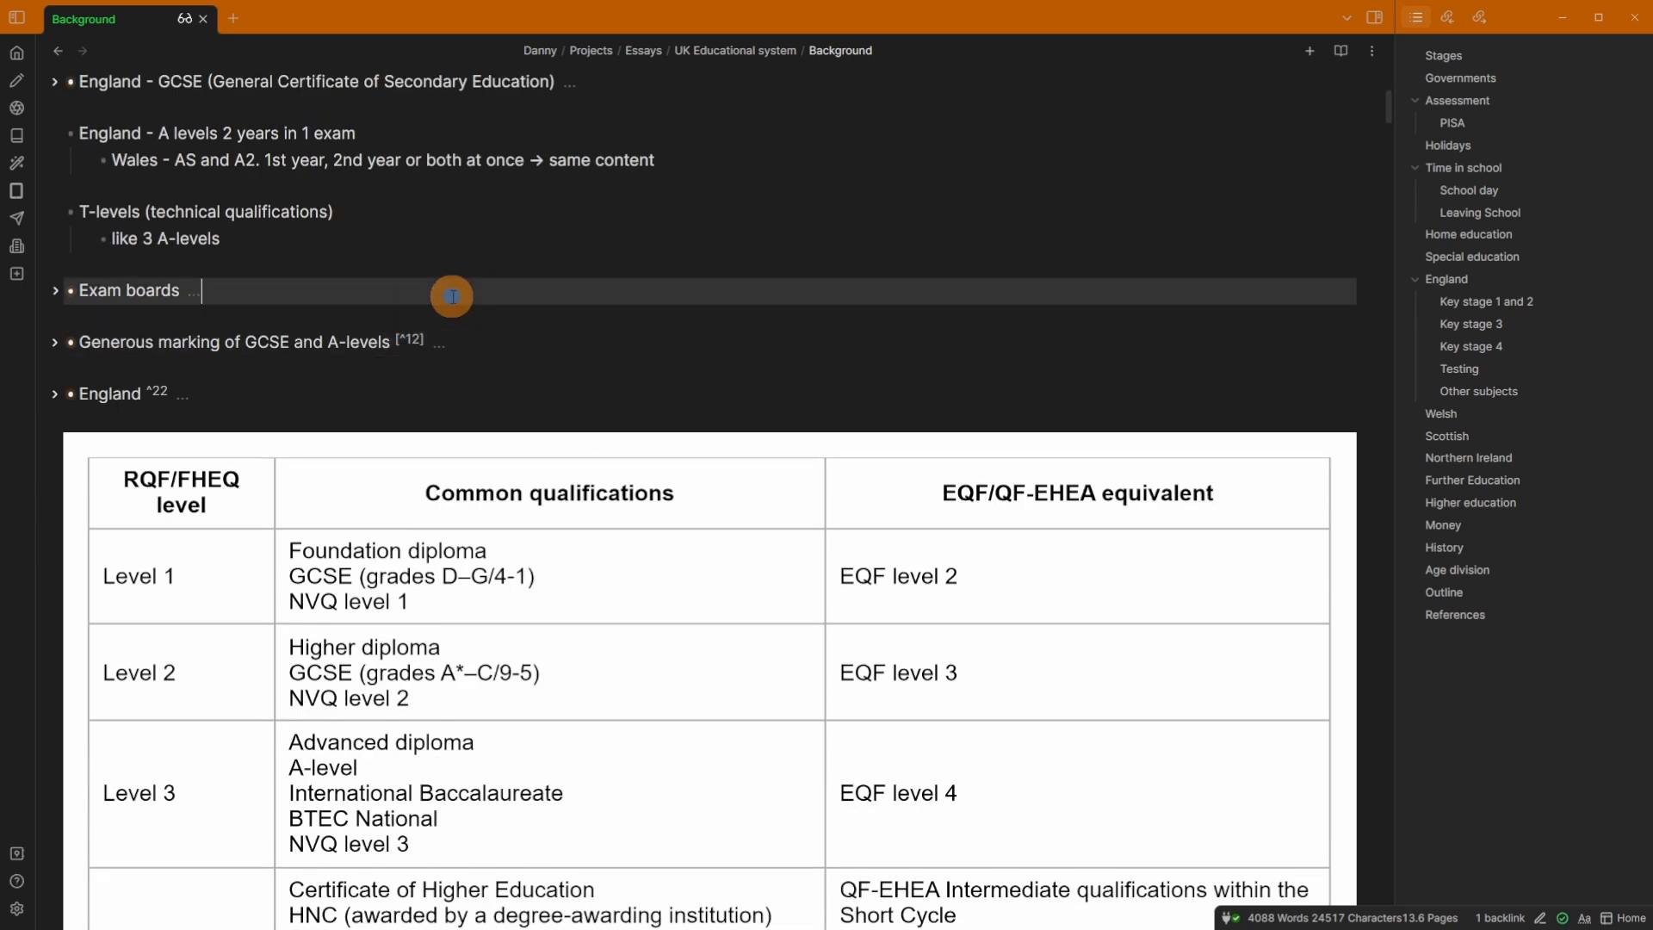
click(464, 247)
scroll(465, 247, down, 6)
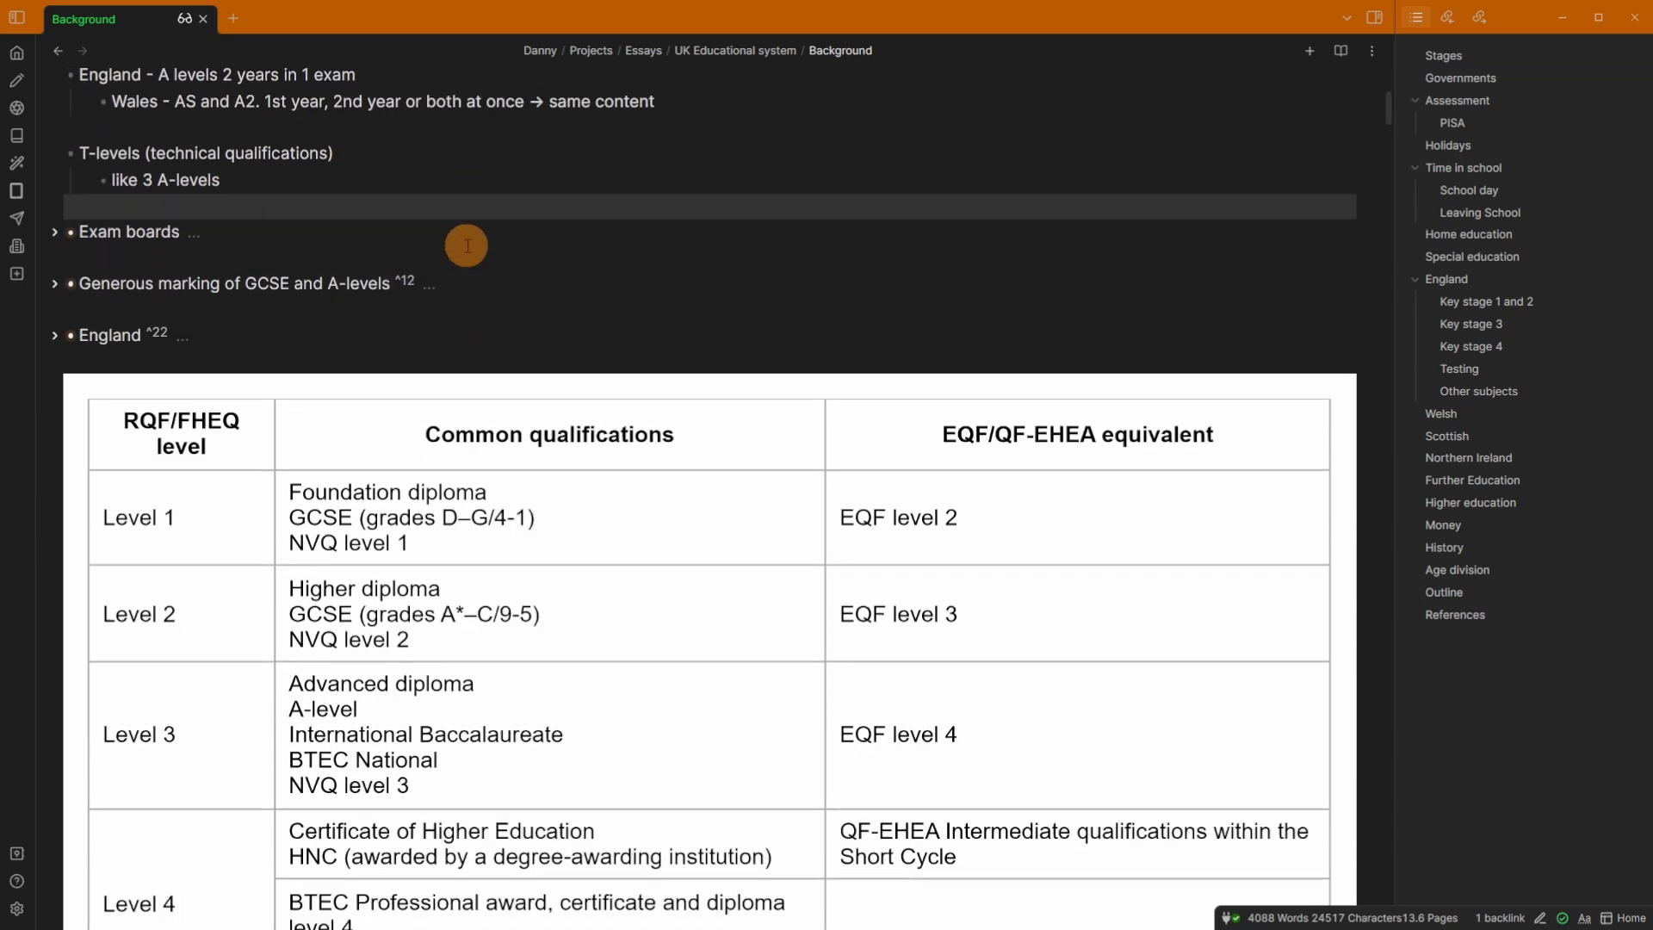
scroll(466, 245, down, 12)
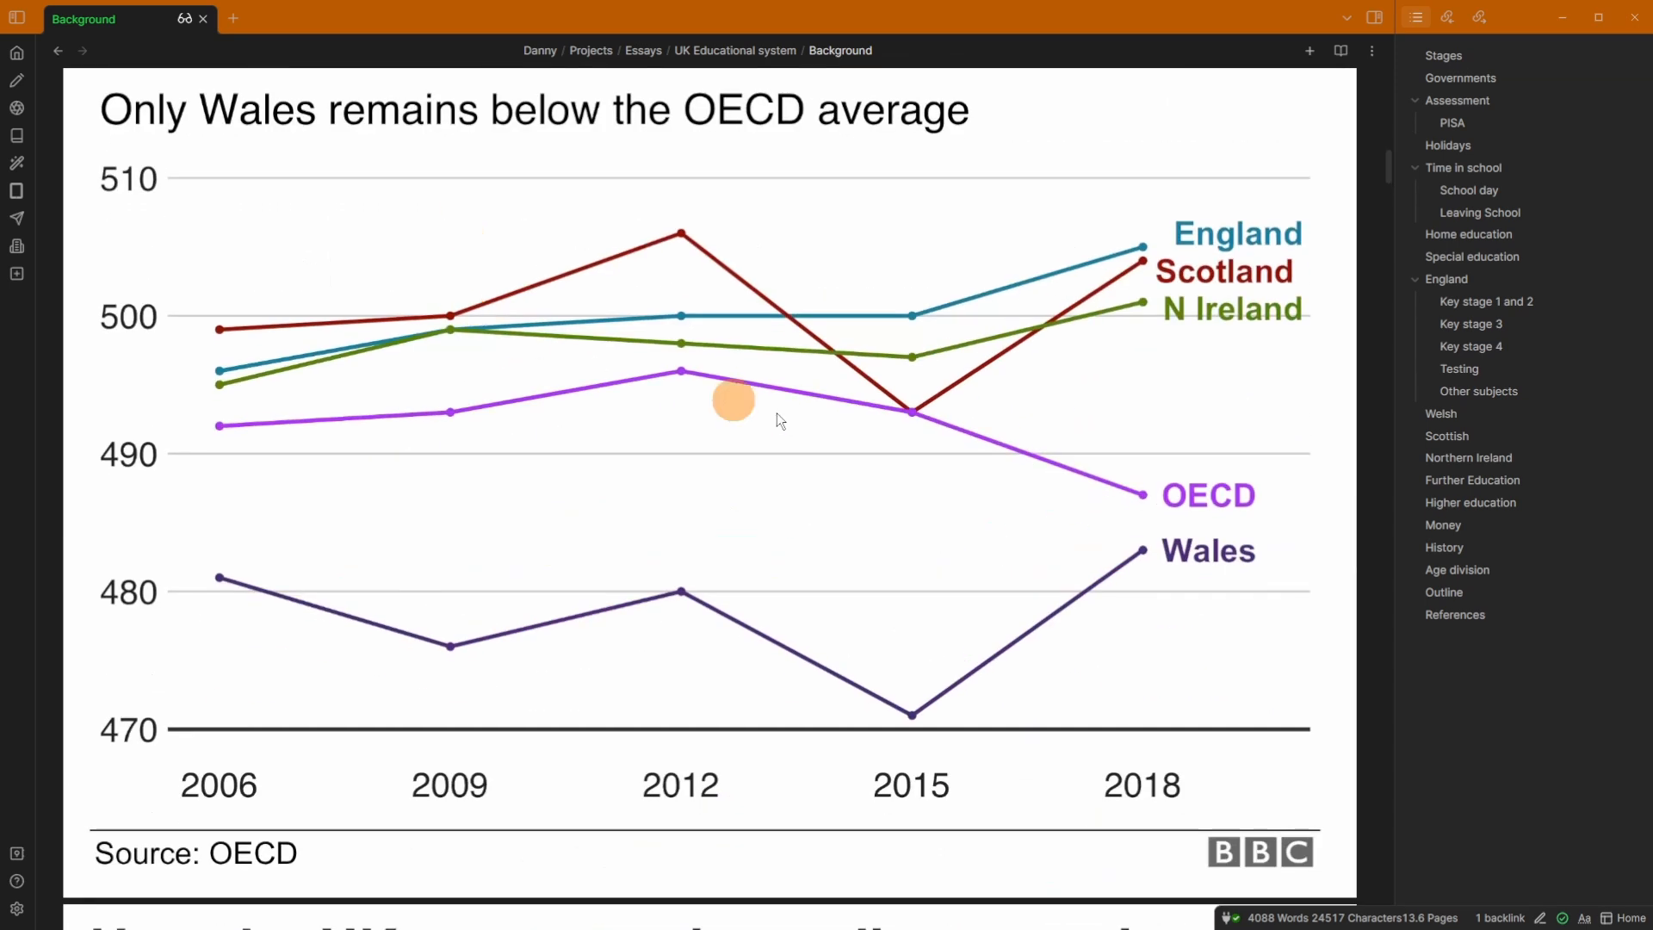
click(1340, 50)
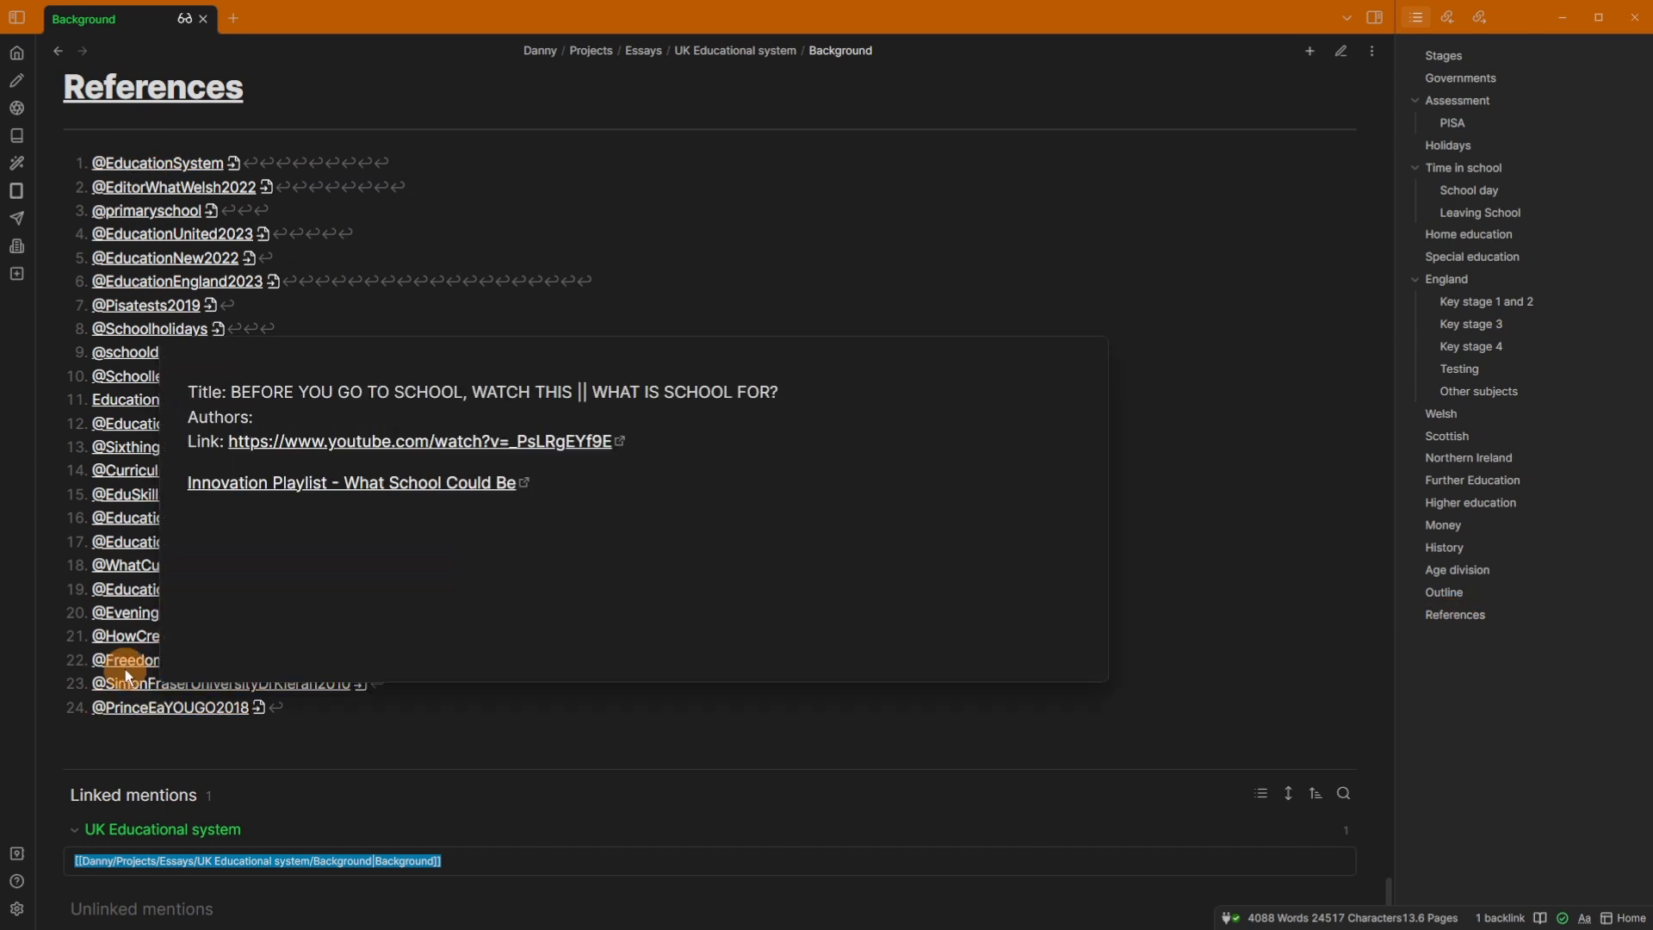
mouse_move(121, 667)
scroll(285, 482, down, 3)
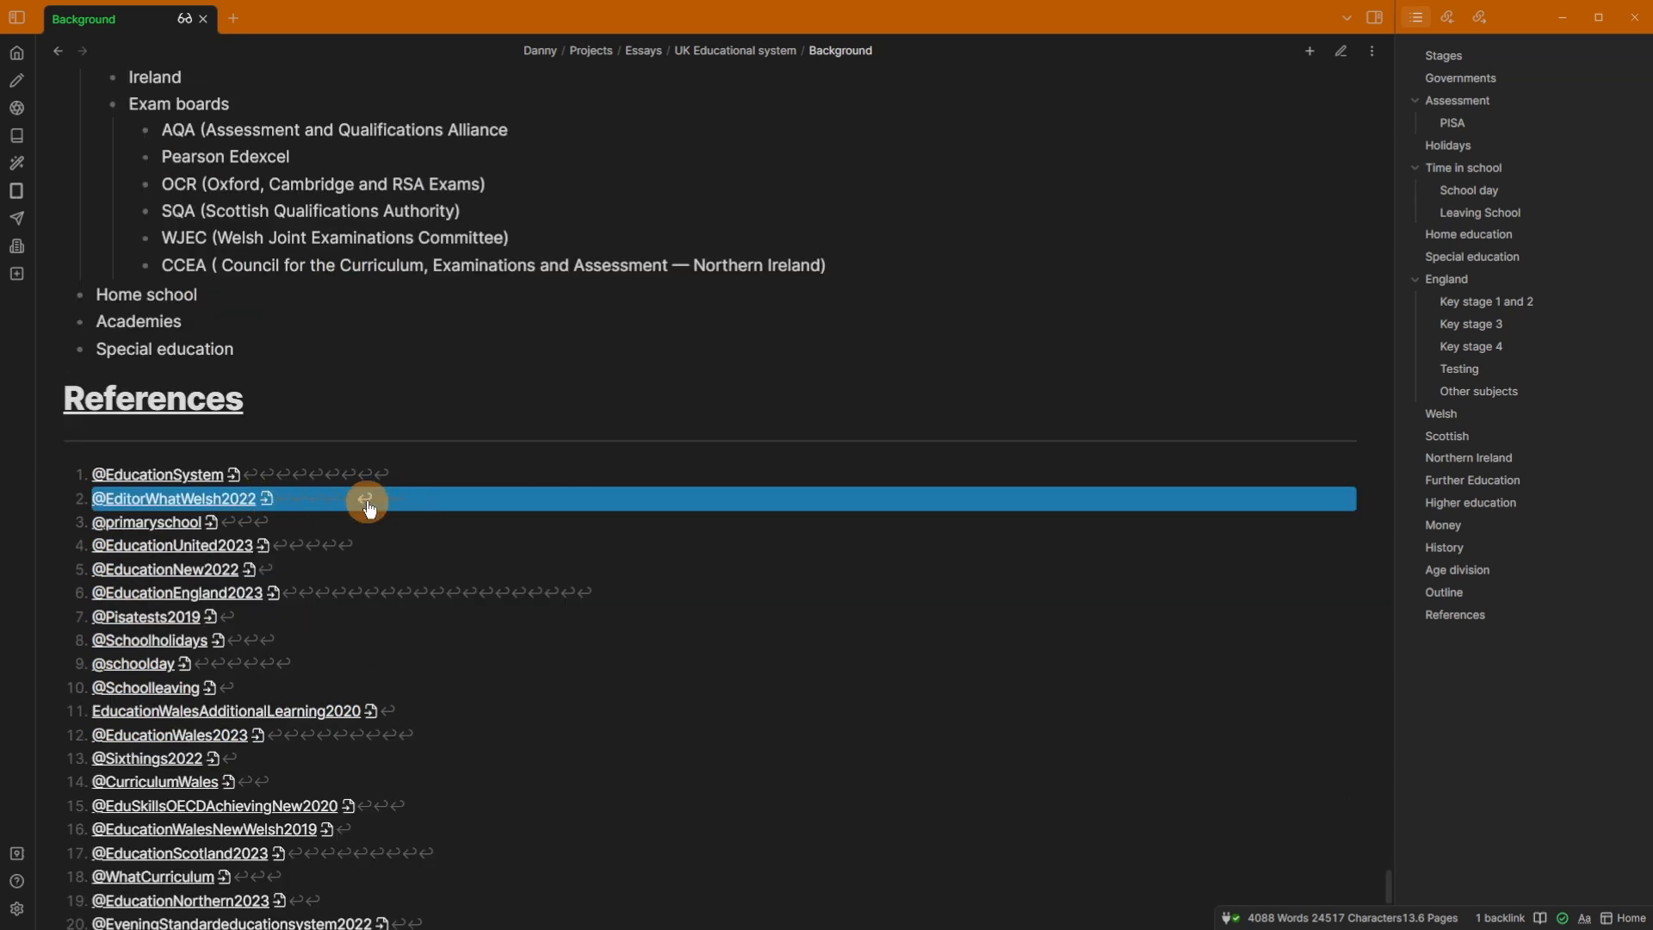
click(299, 499)
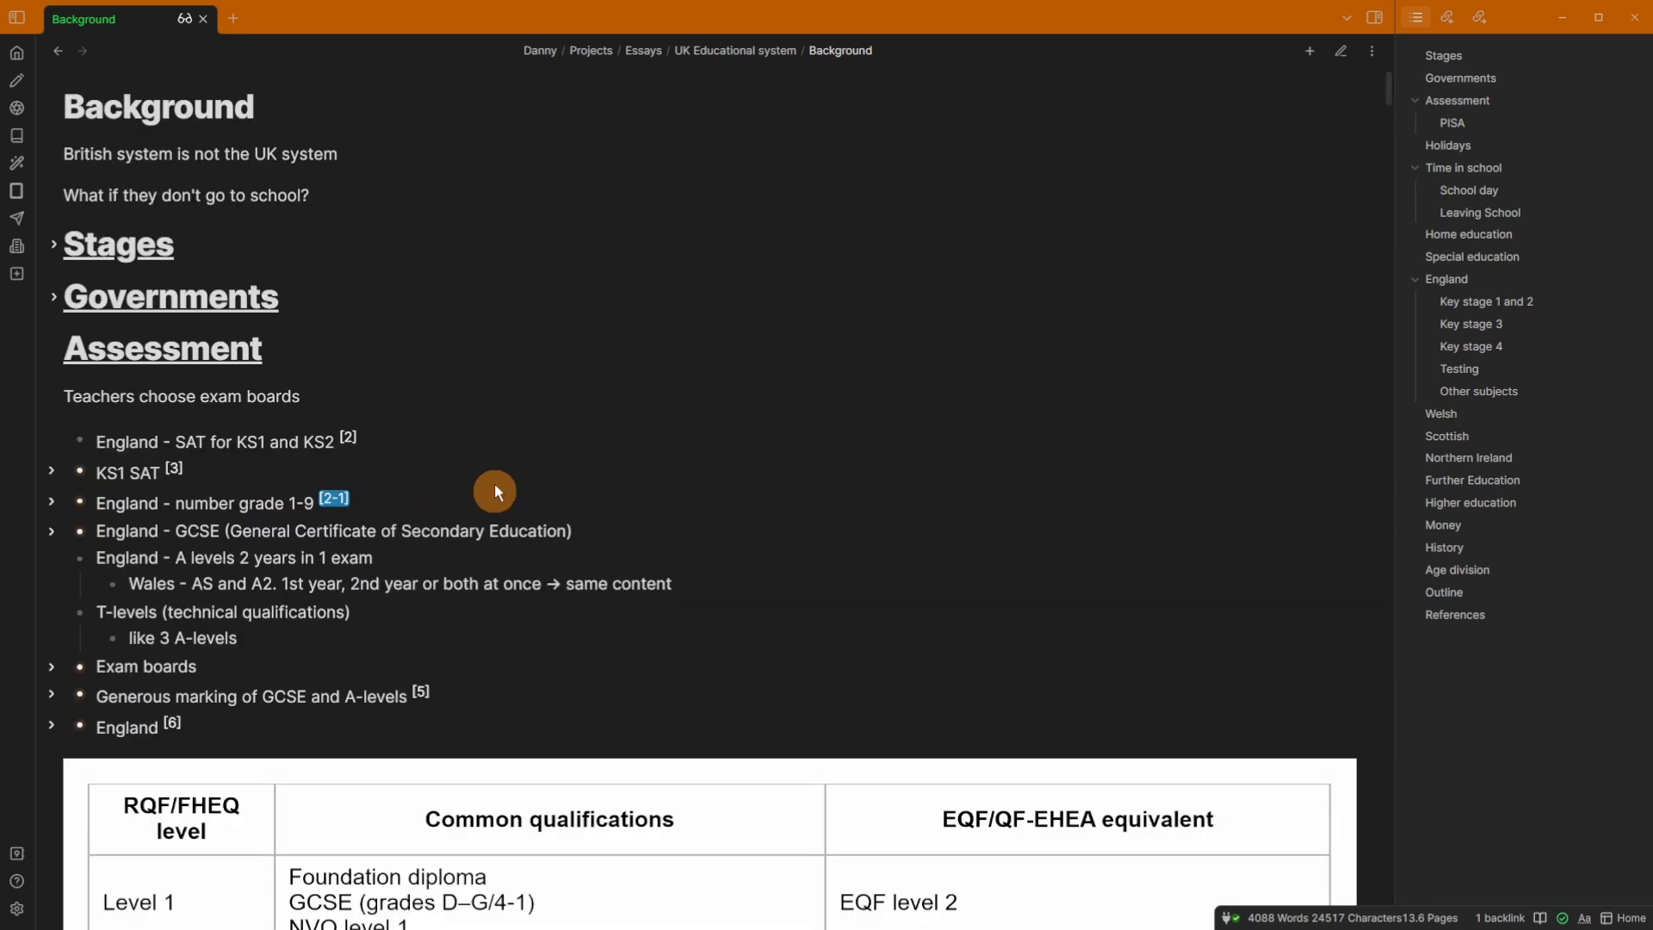
click(335, 501)
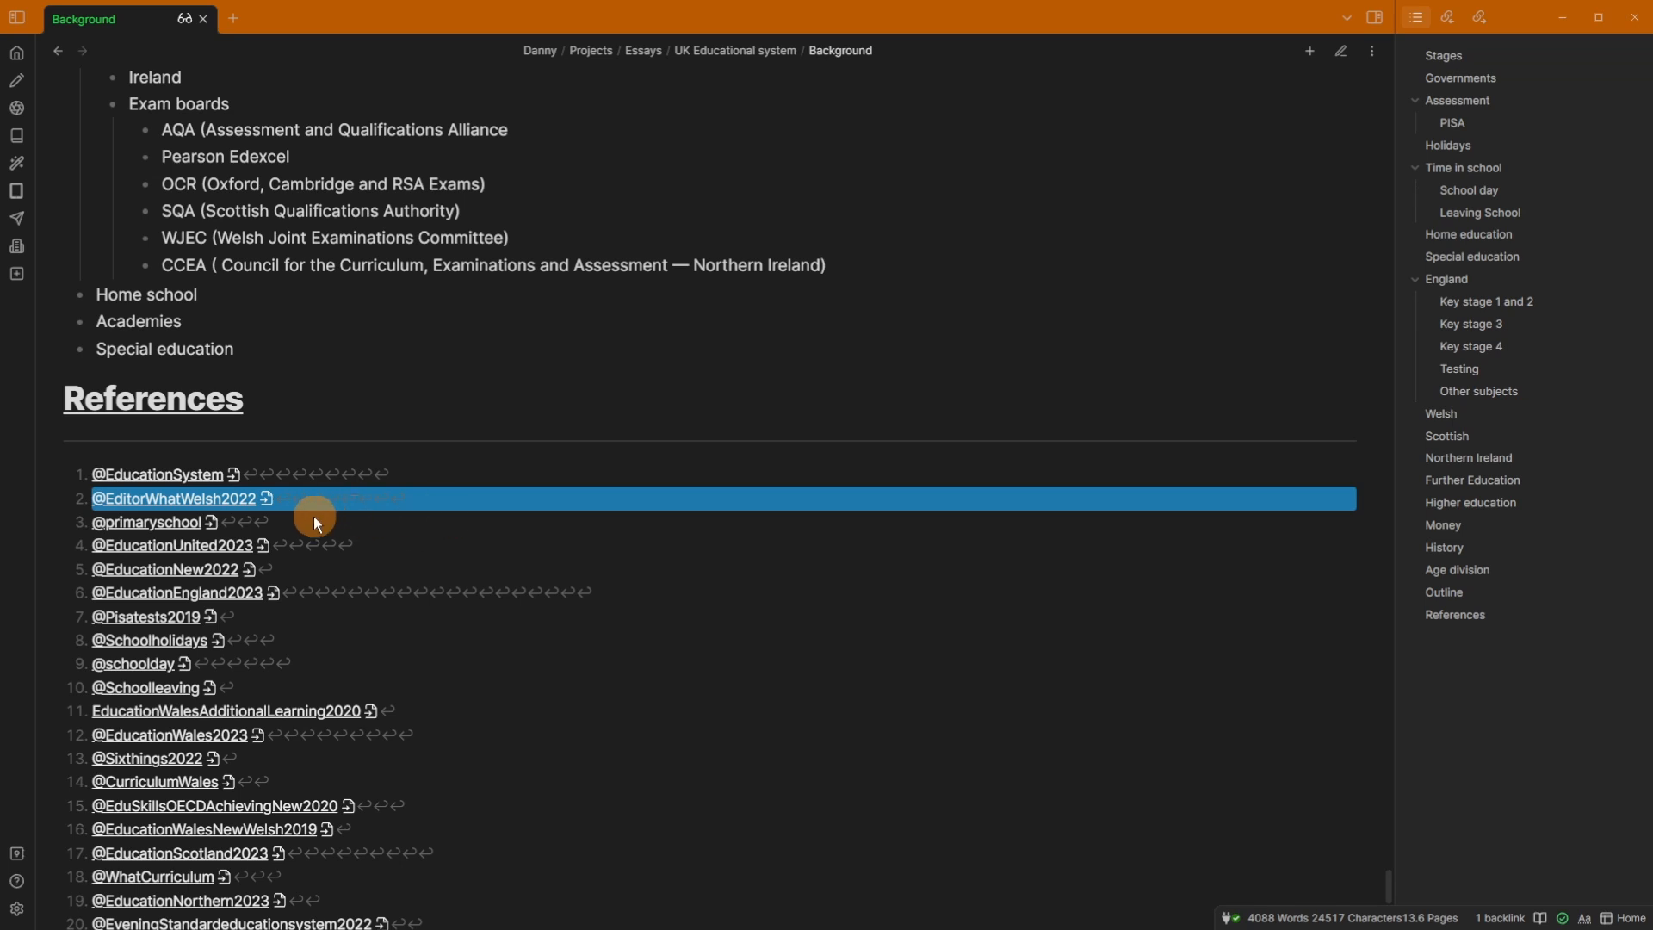
click(416, 499)
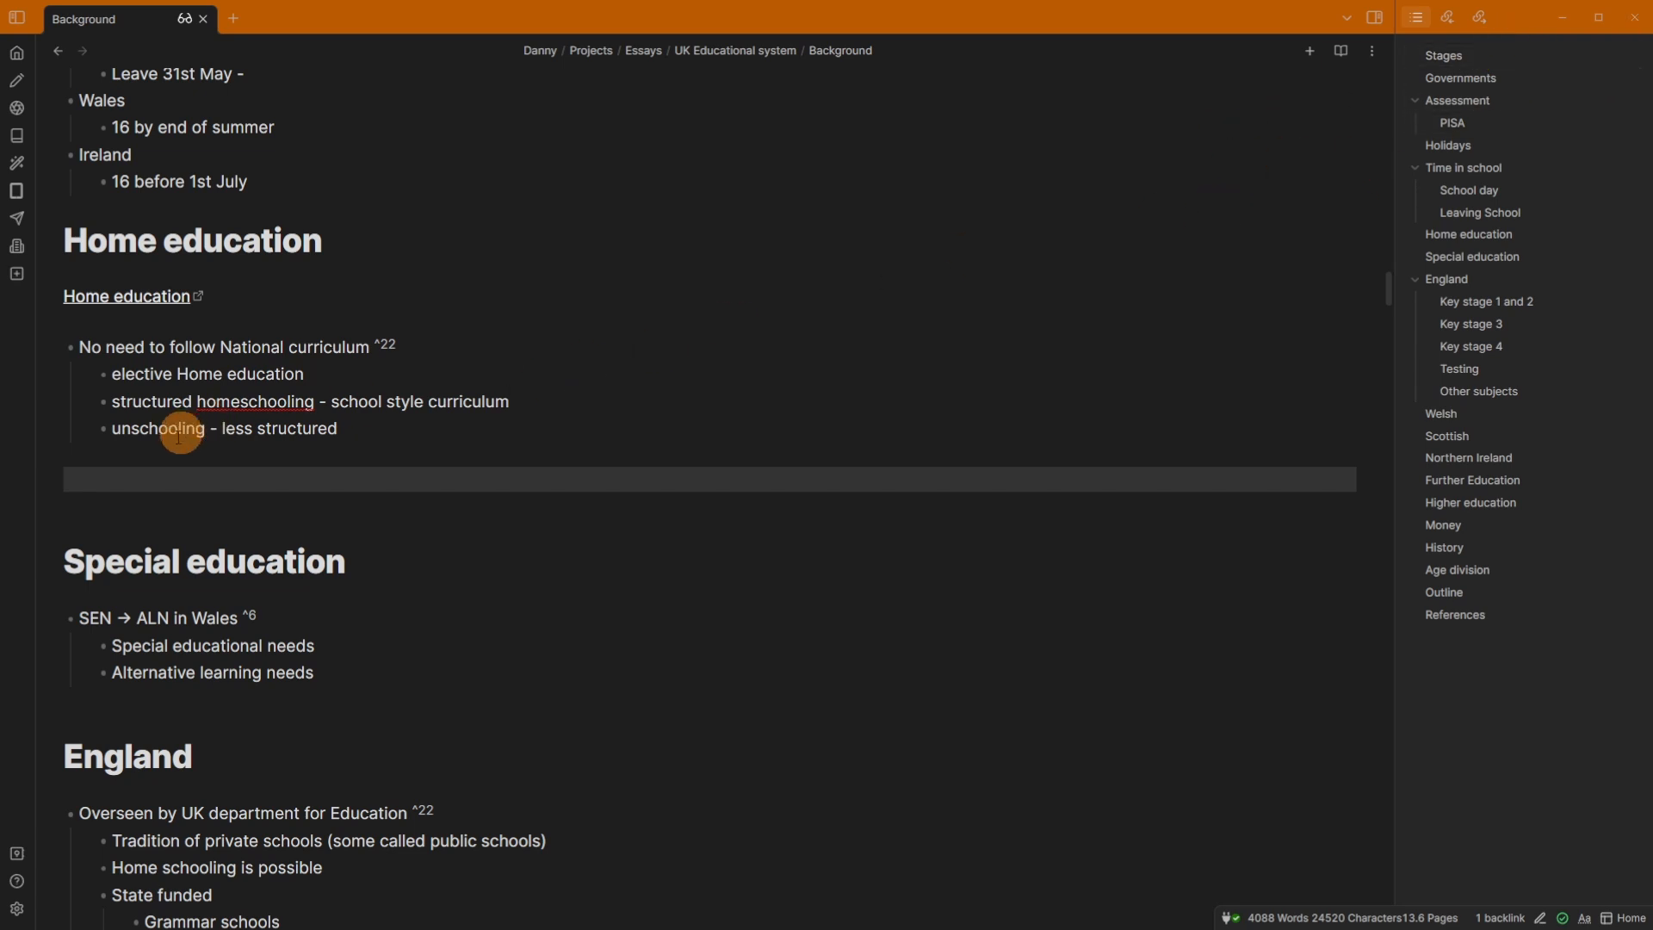
- Add the line "is that thing any good. i wonder how It is functioning." under Home education and apply the suggested capitalization corrections
click(130, 478)
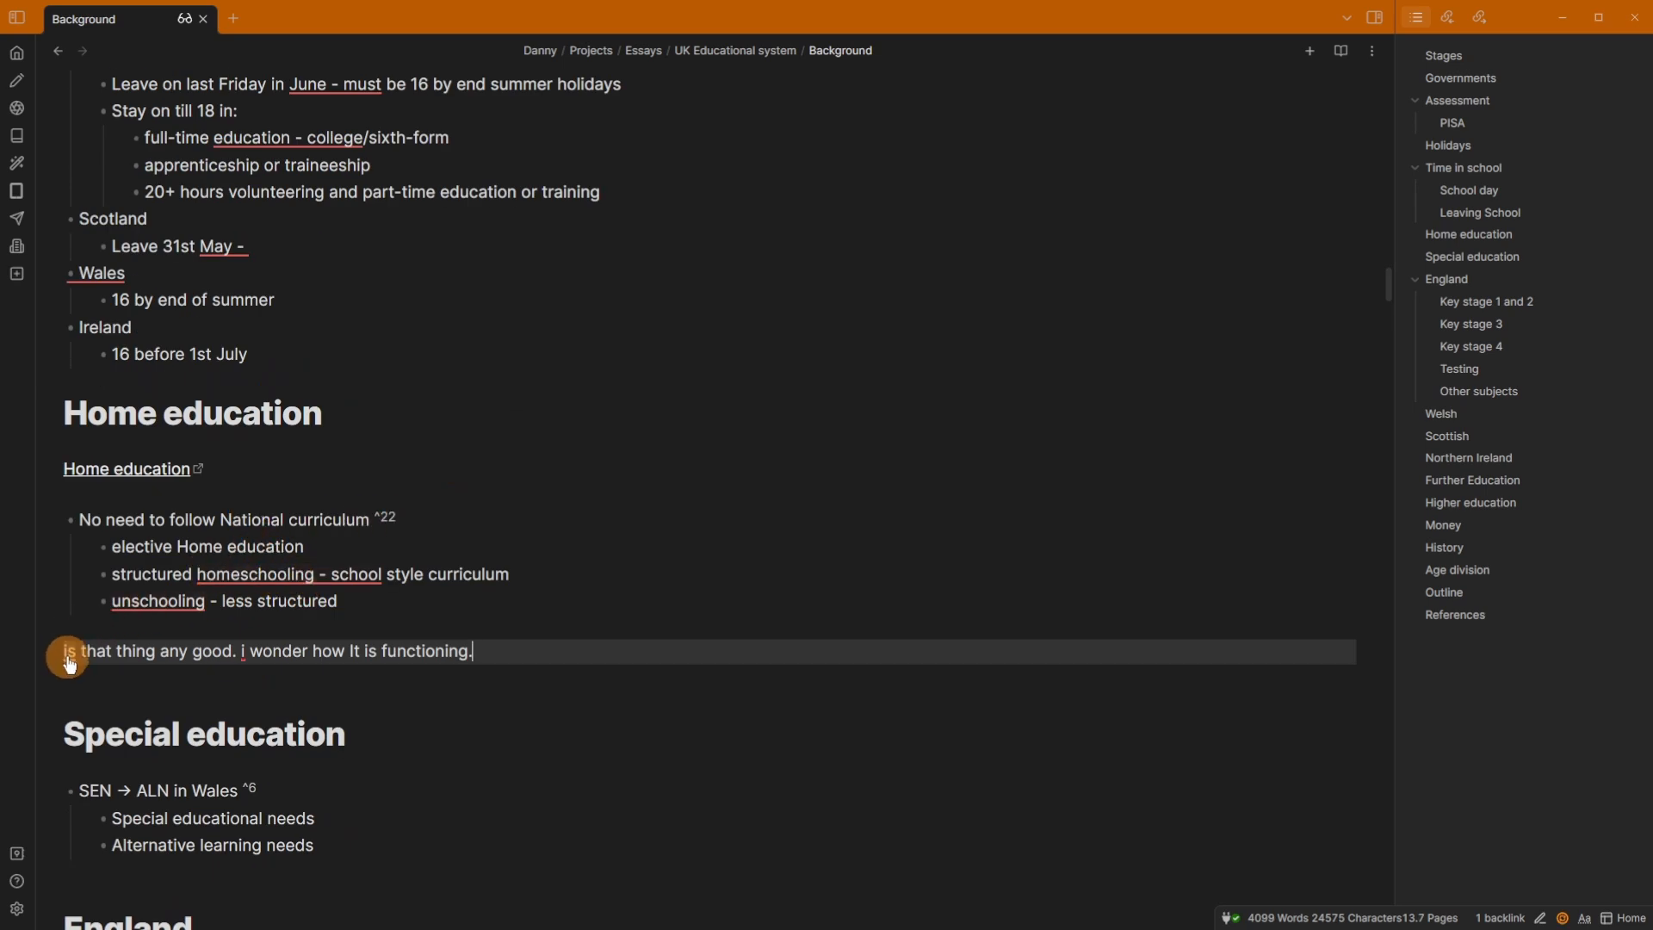
click(280, 575)
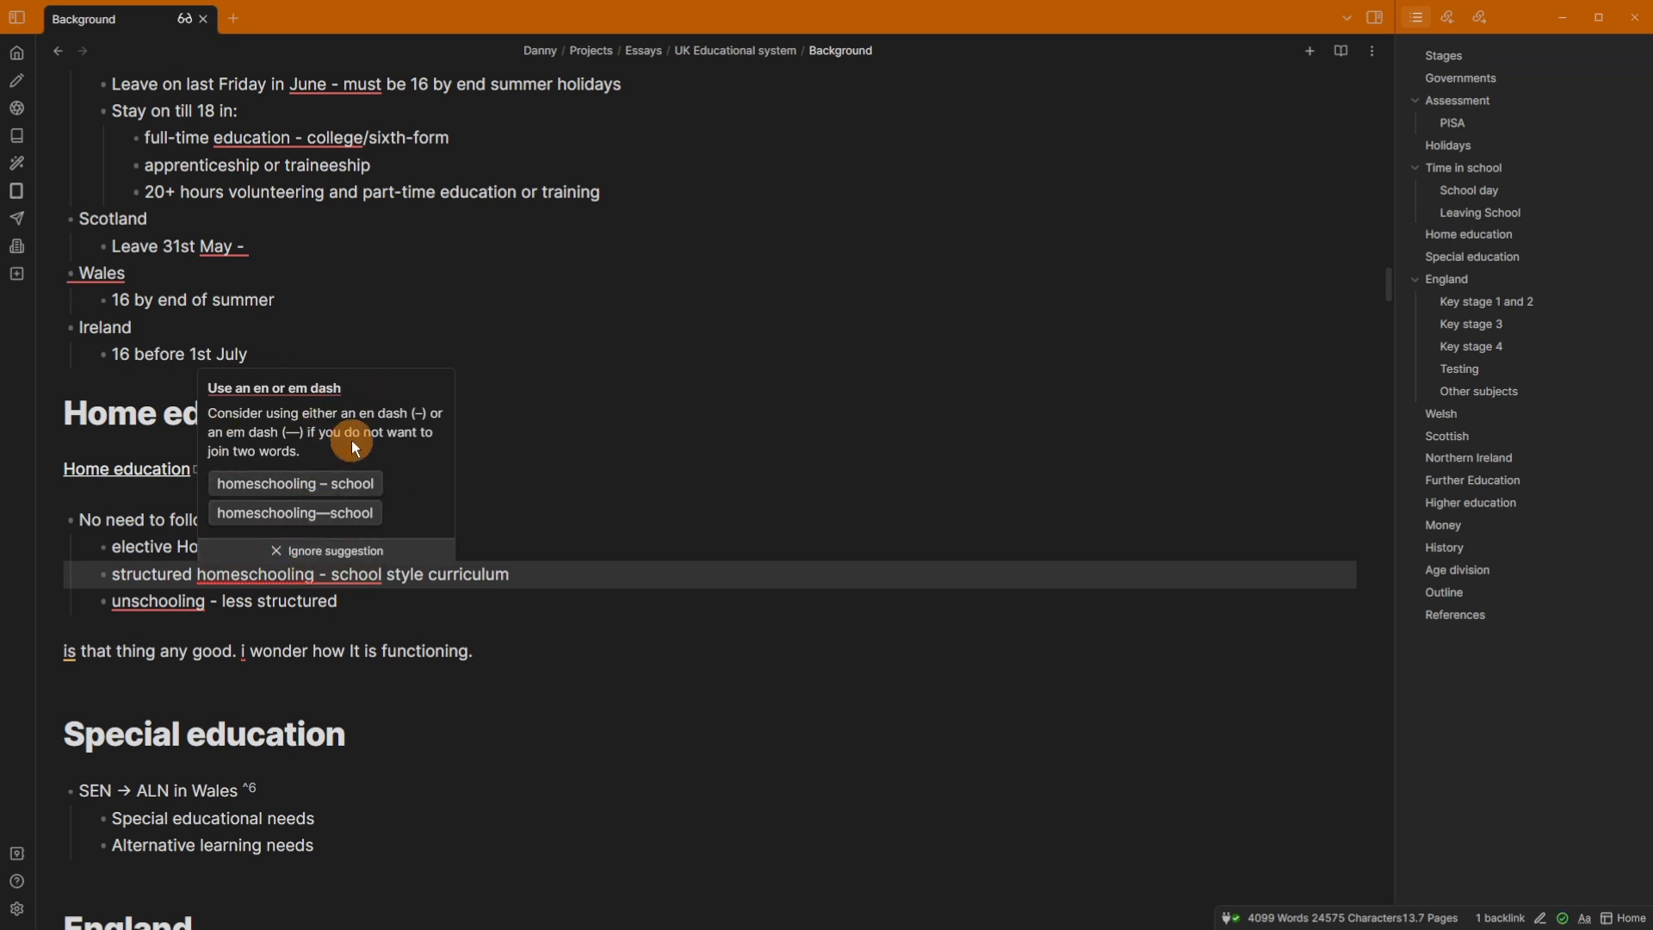
click(68, 657)
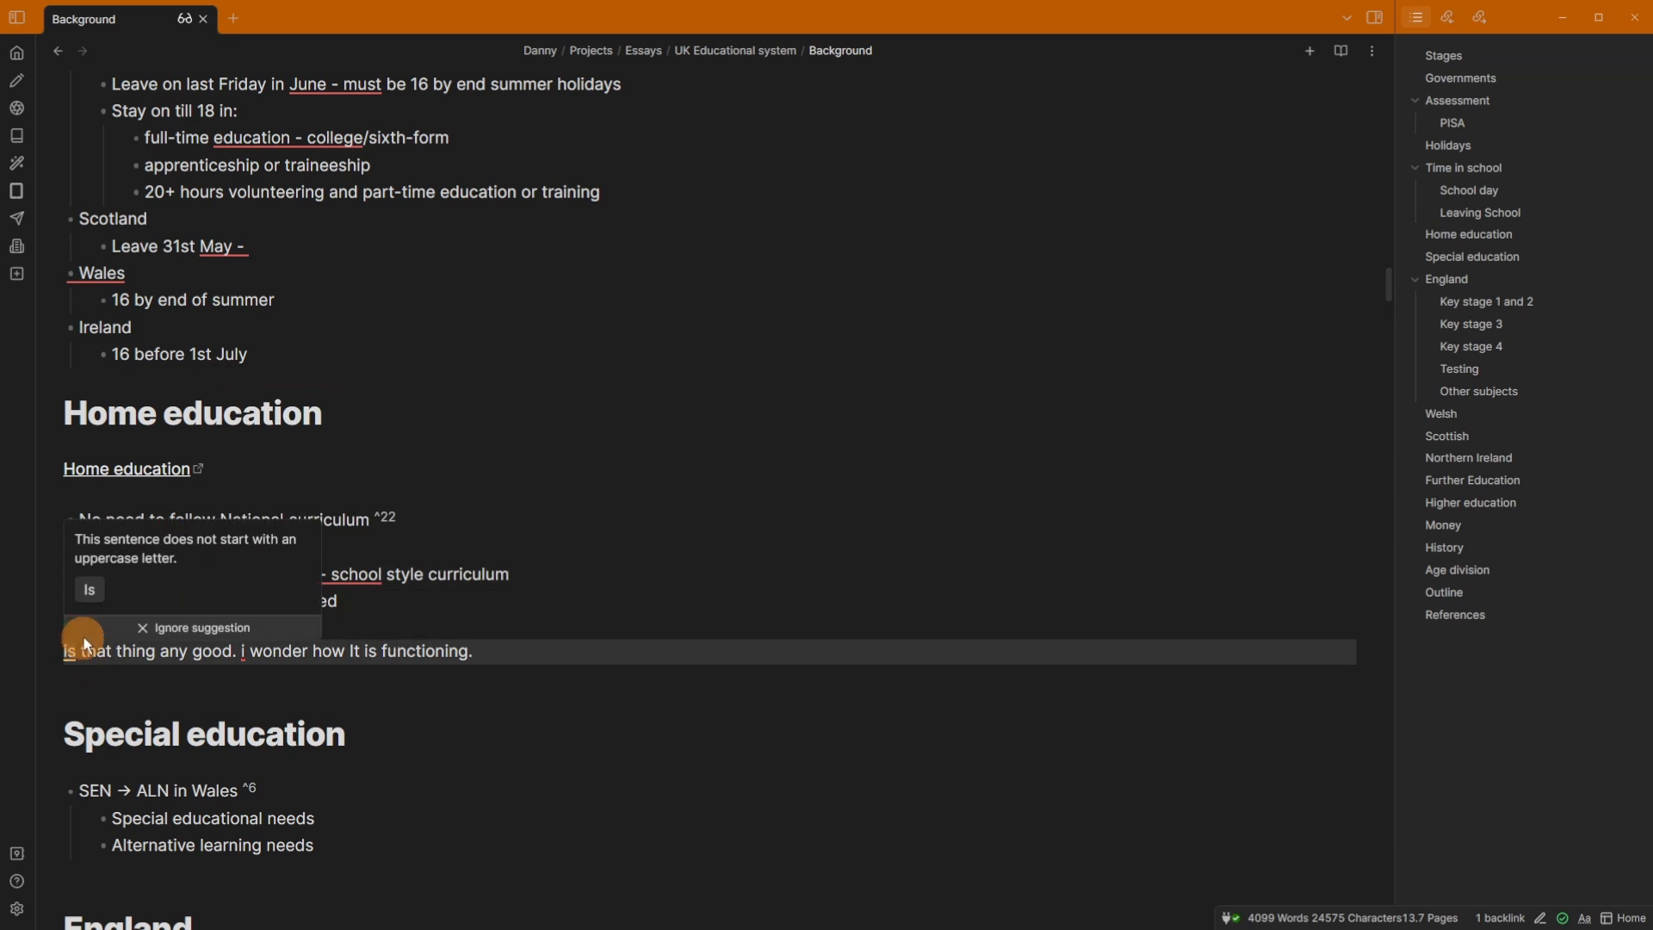
click(93, 593)
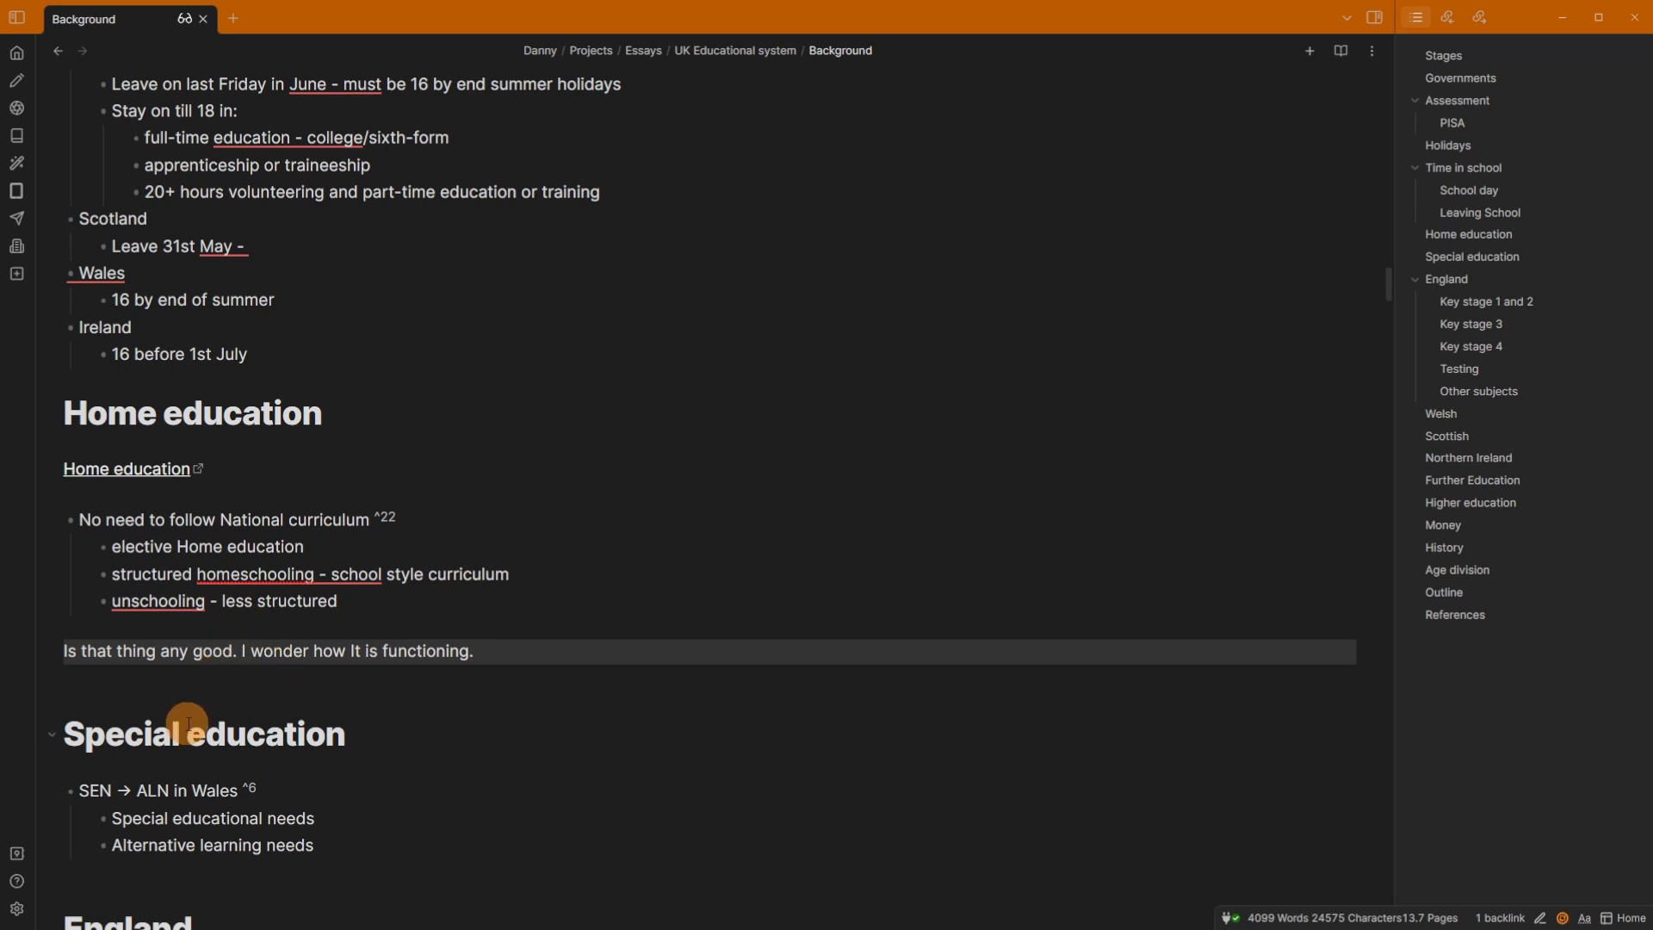
- Review the LanguageTool Integration settings, including language varieties and Picky Mode, and close the settings
key(ctrl+comma)
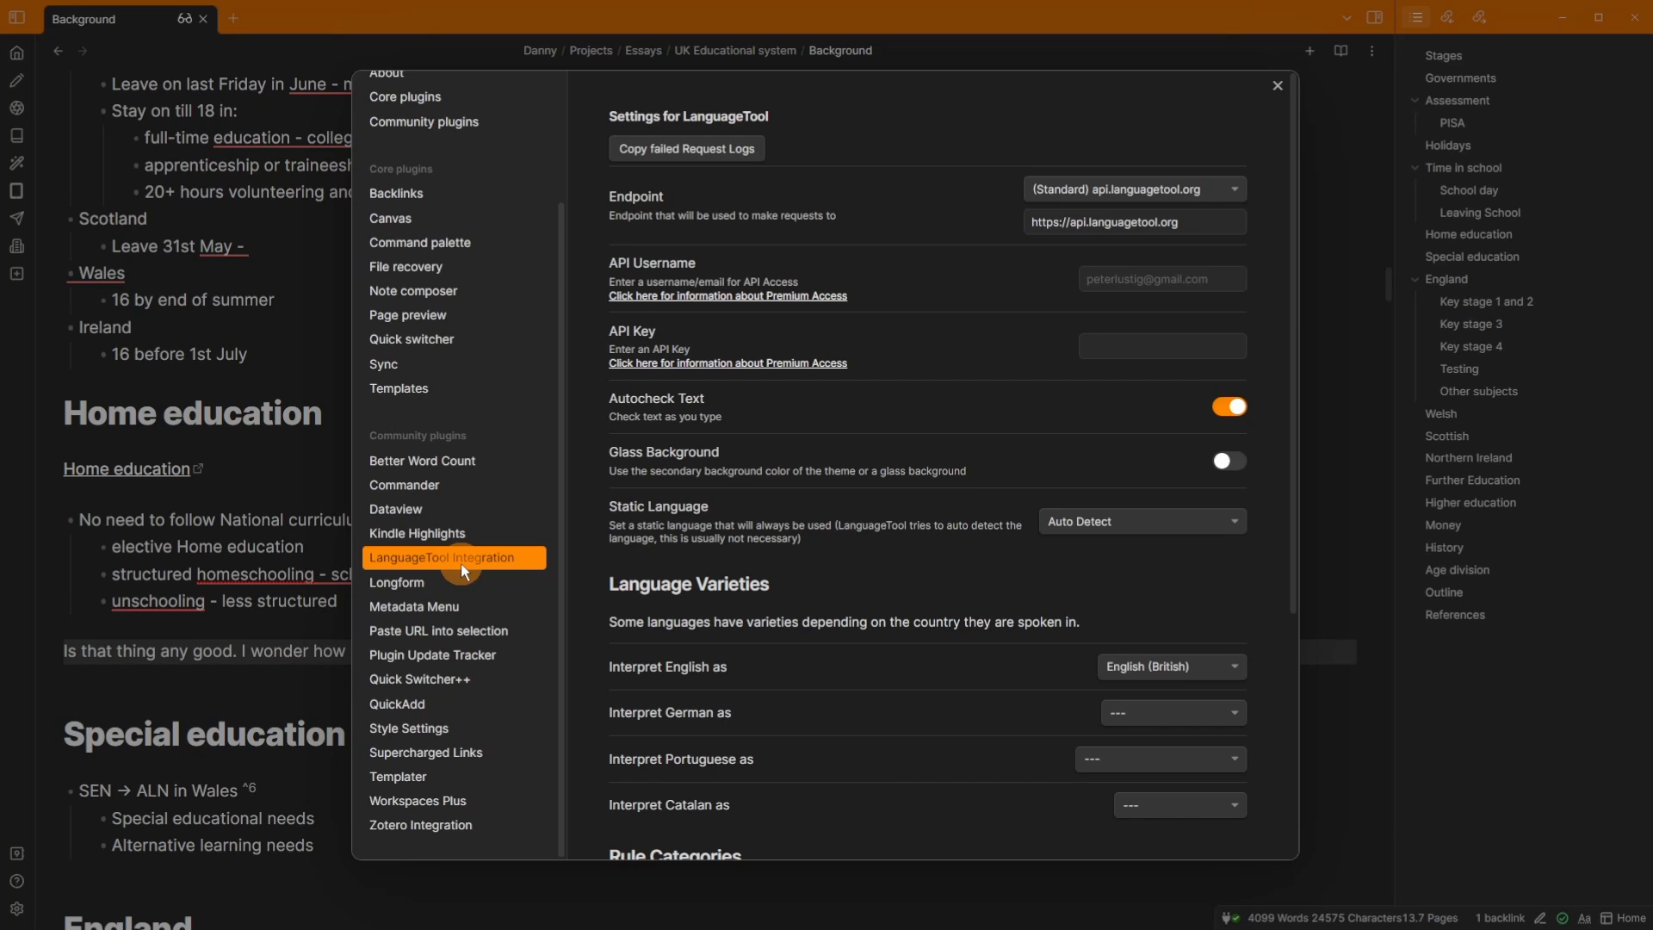
scroll(947, 391, down, 4)
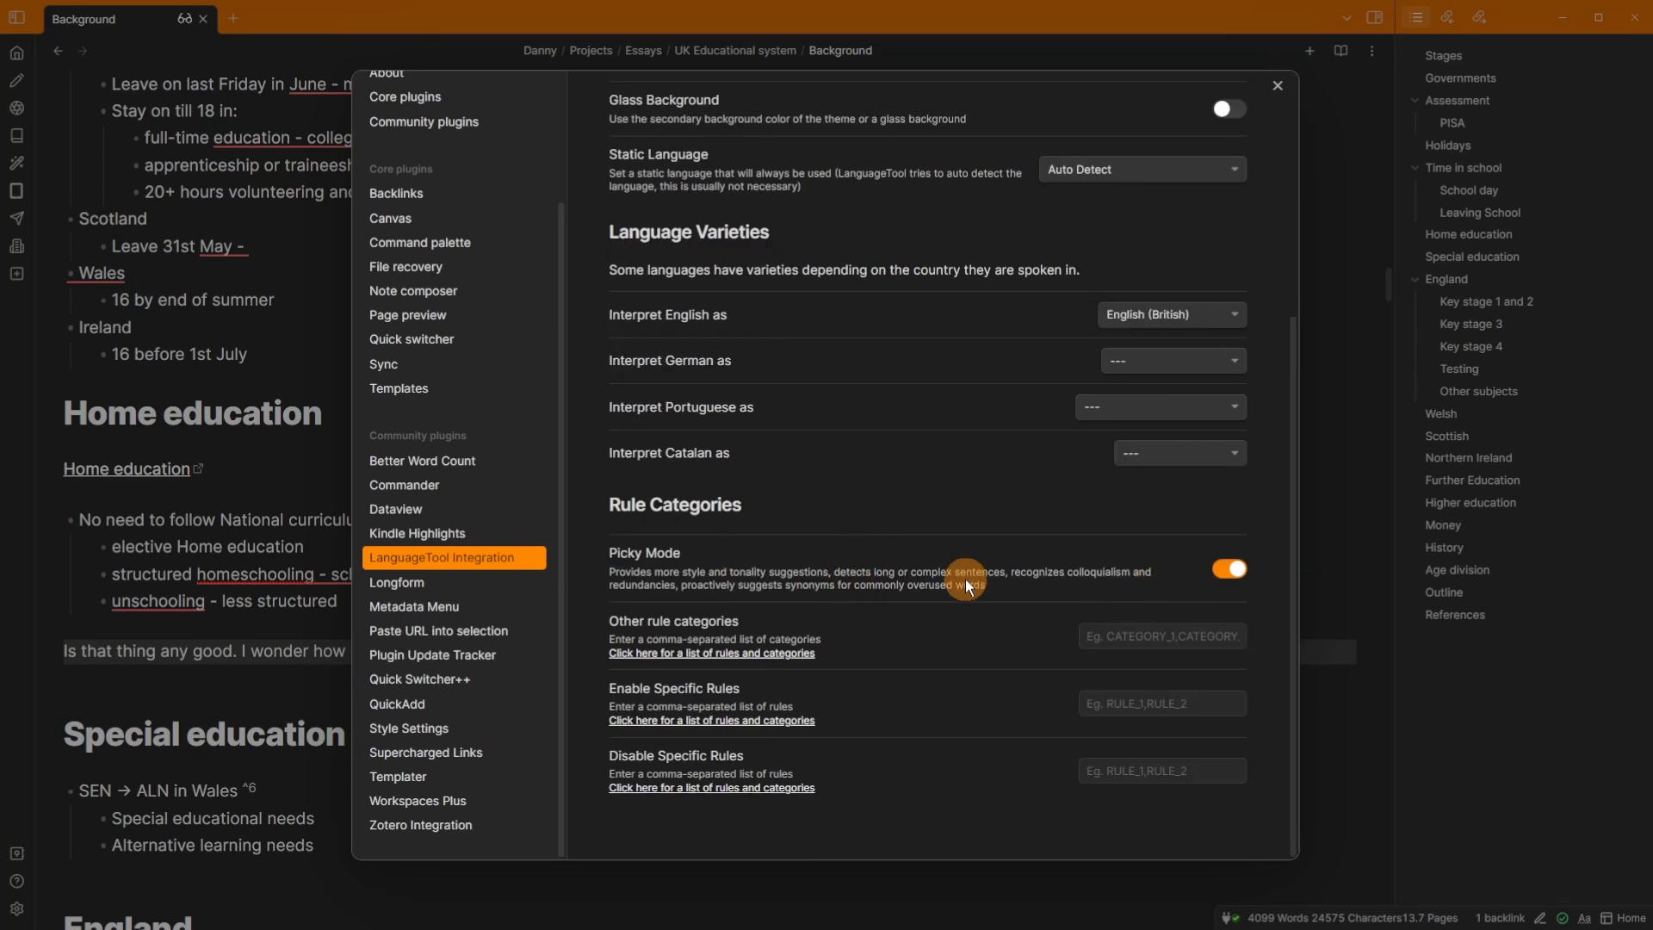
scroll(964, 578, up, 4)
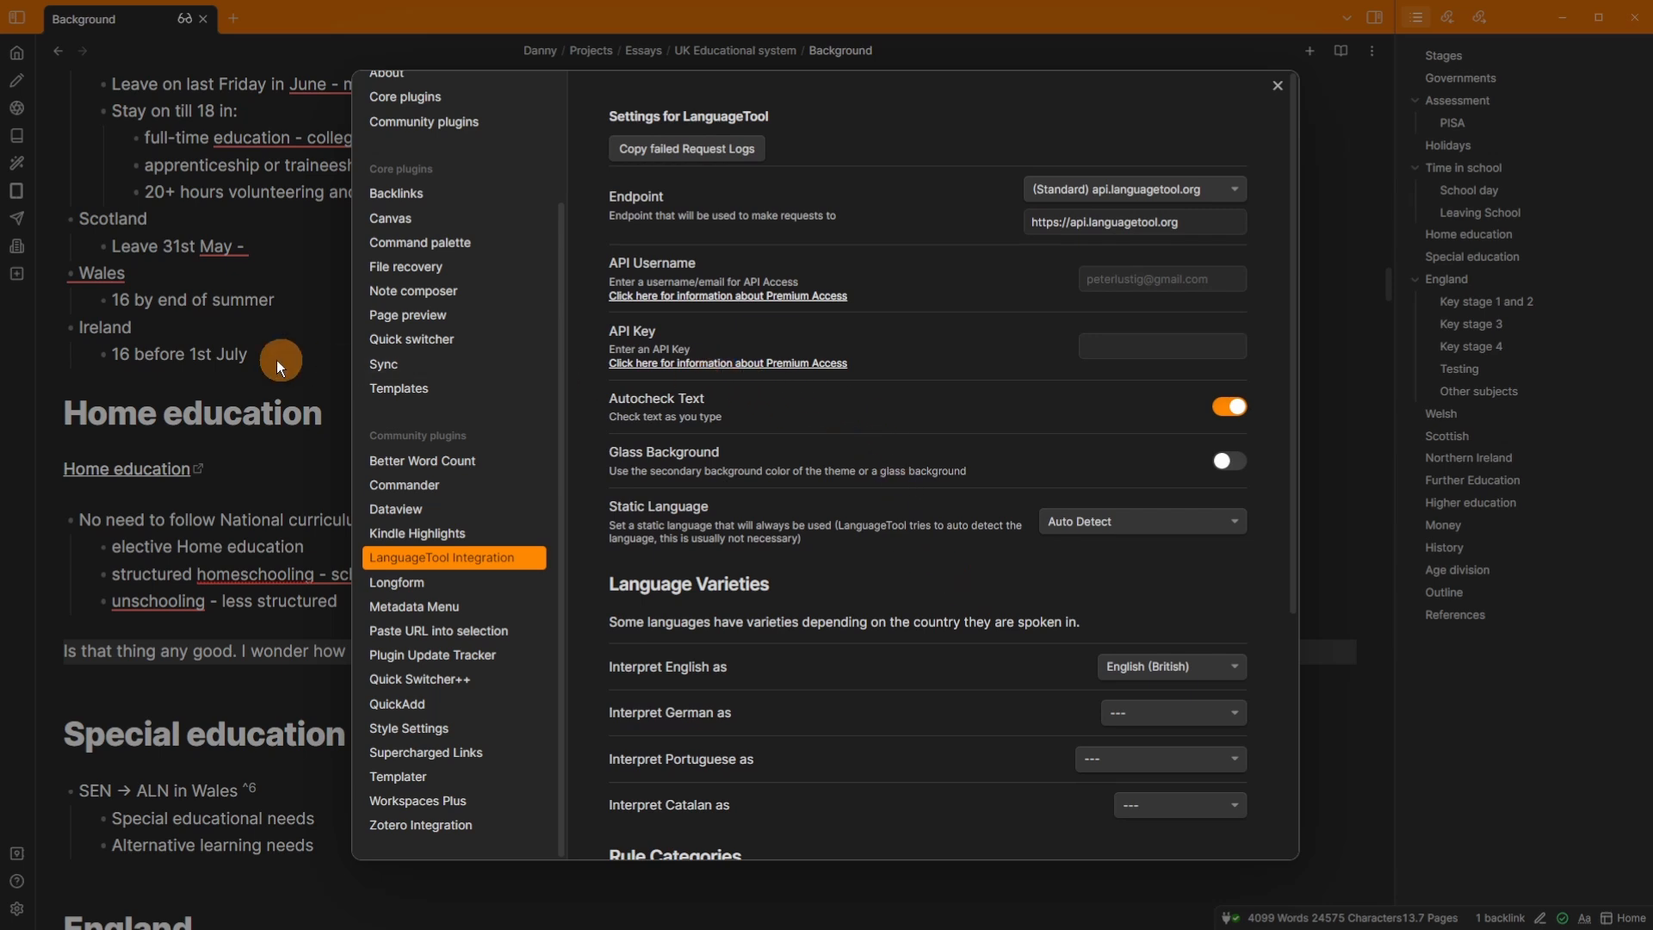
click(252, 382)
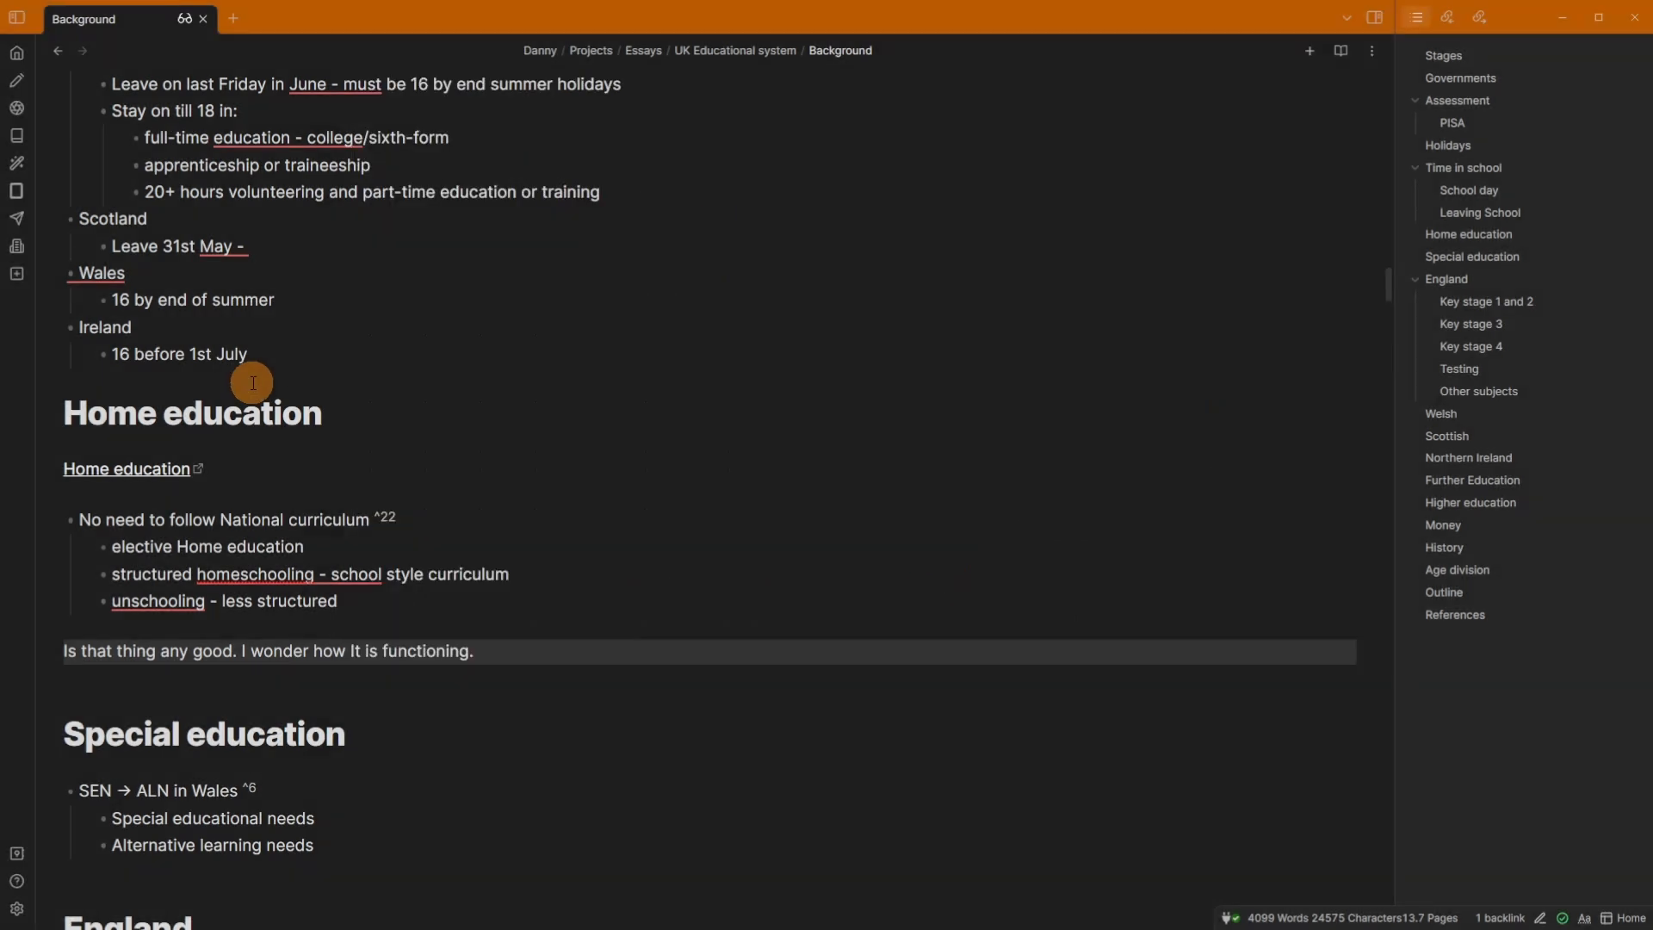
click(252, 382)
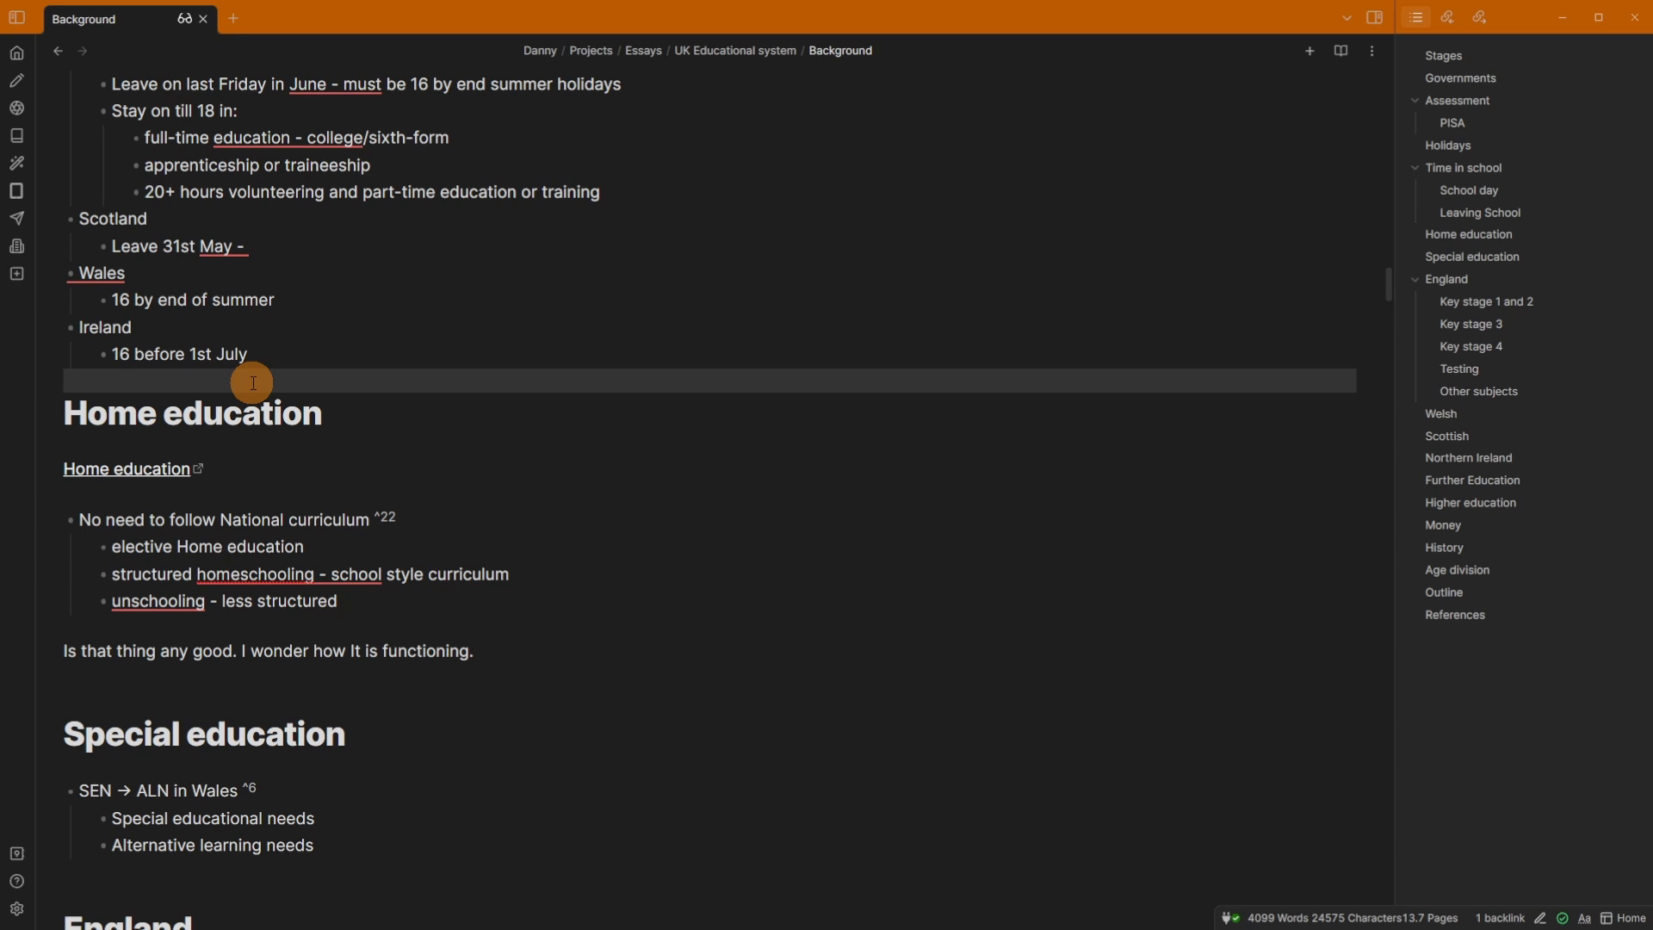
- Remove the test line "Is that thing any good. I wonder how It is functioning." from the Home education section
click(350, 656)
key(ctrl+x)
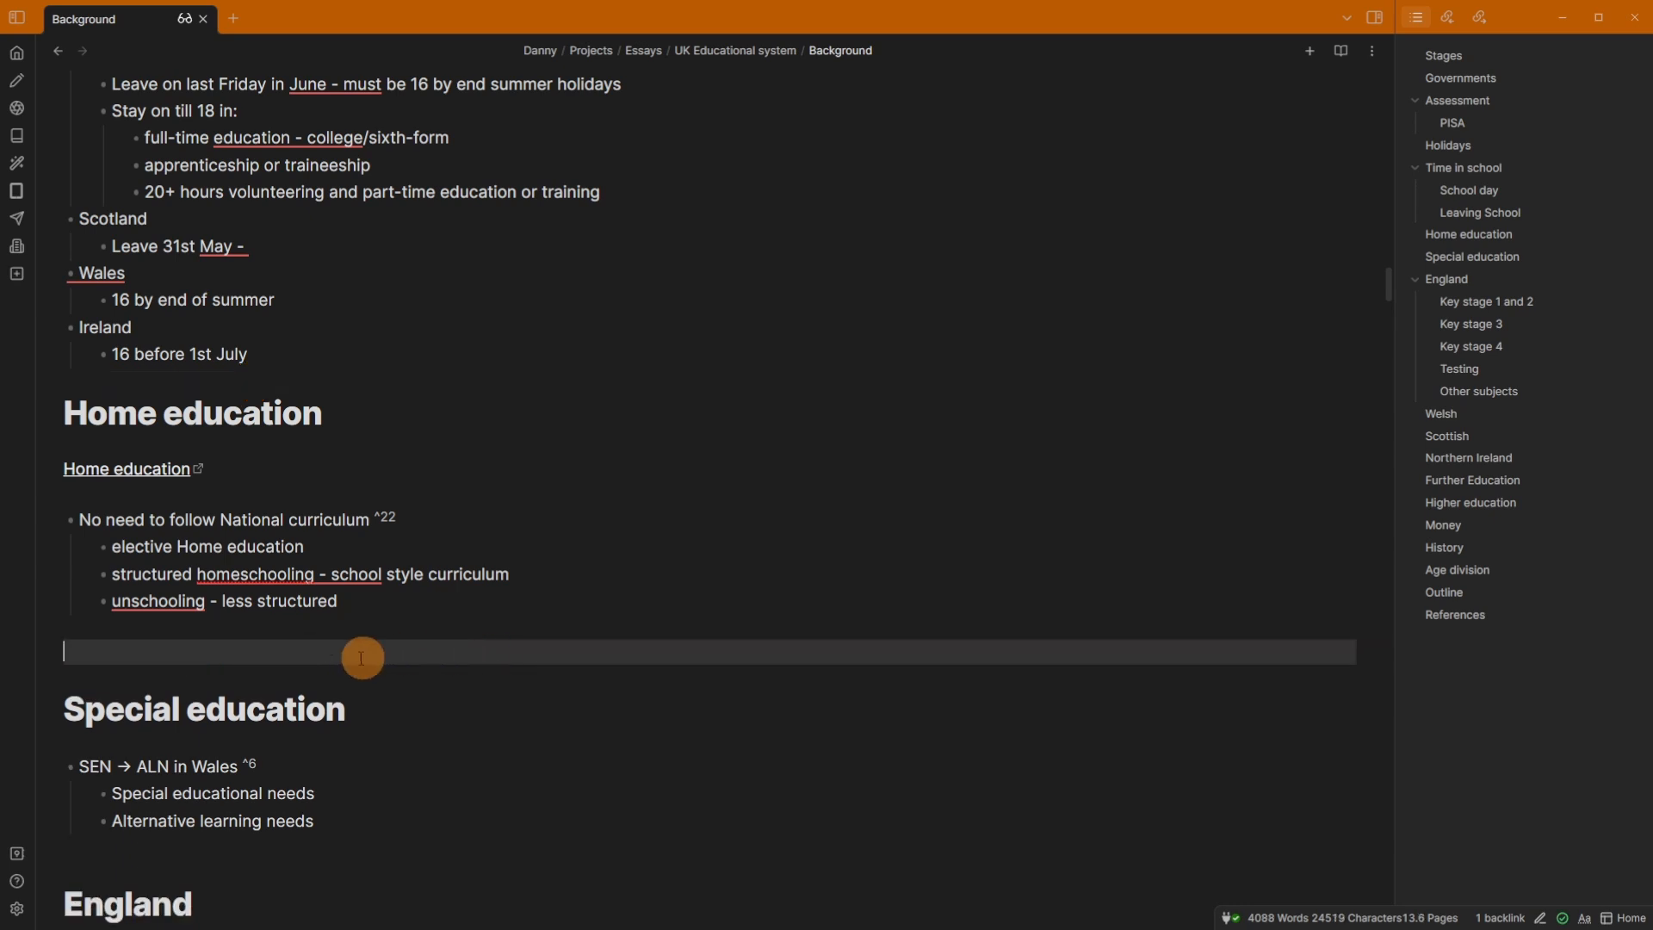
click(297, 494)
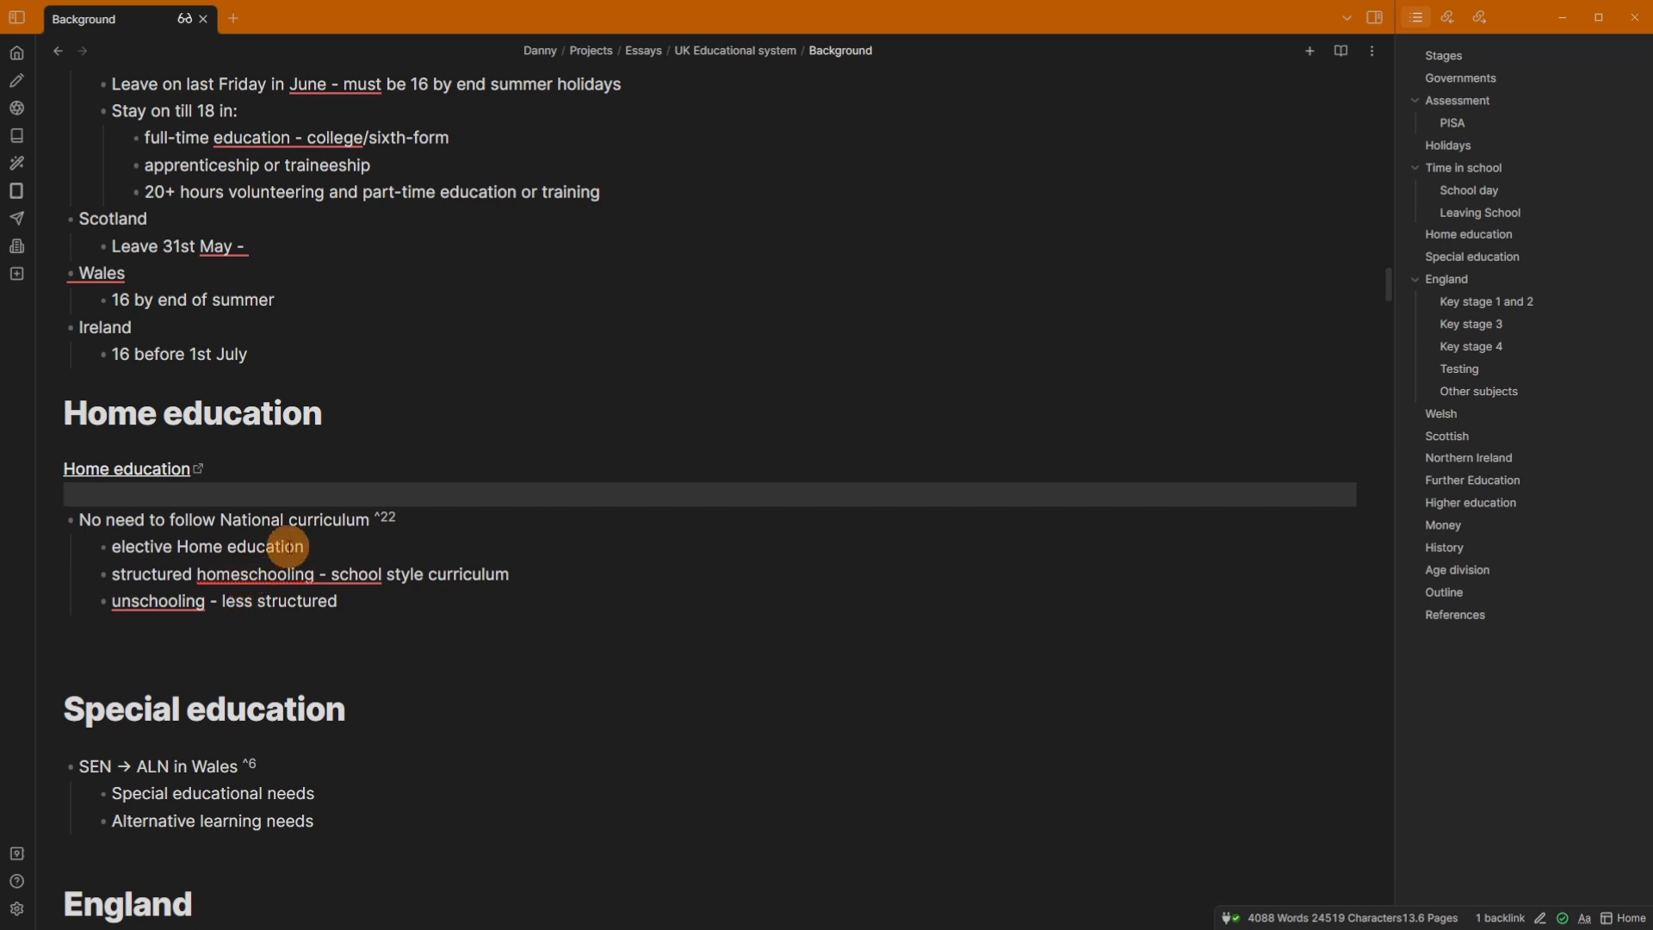
- Examine the footnote marker on "SEN → ALN in Wales" under Special education, and filter the installed community plugins by "footn"
scroll(287, 546, down, 3)
scroll(413, 608, down, 3)
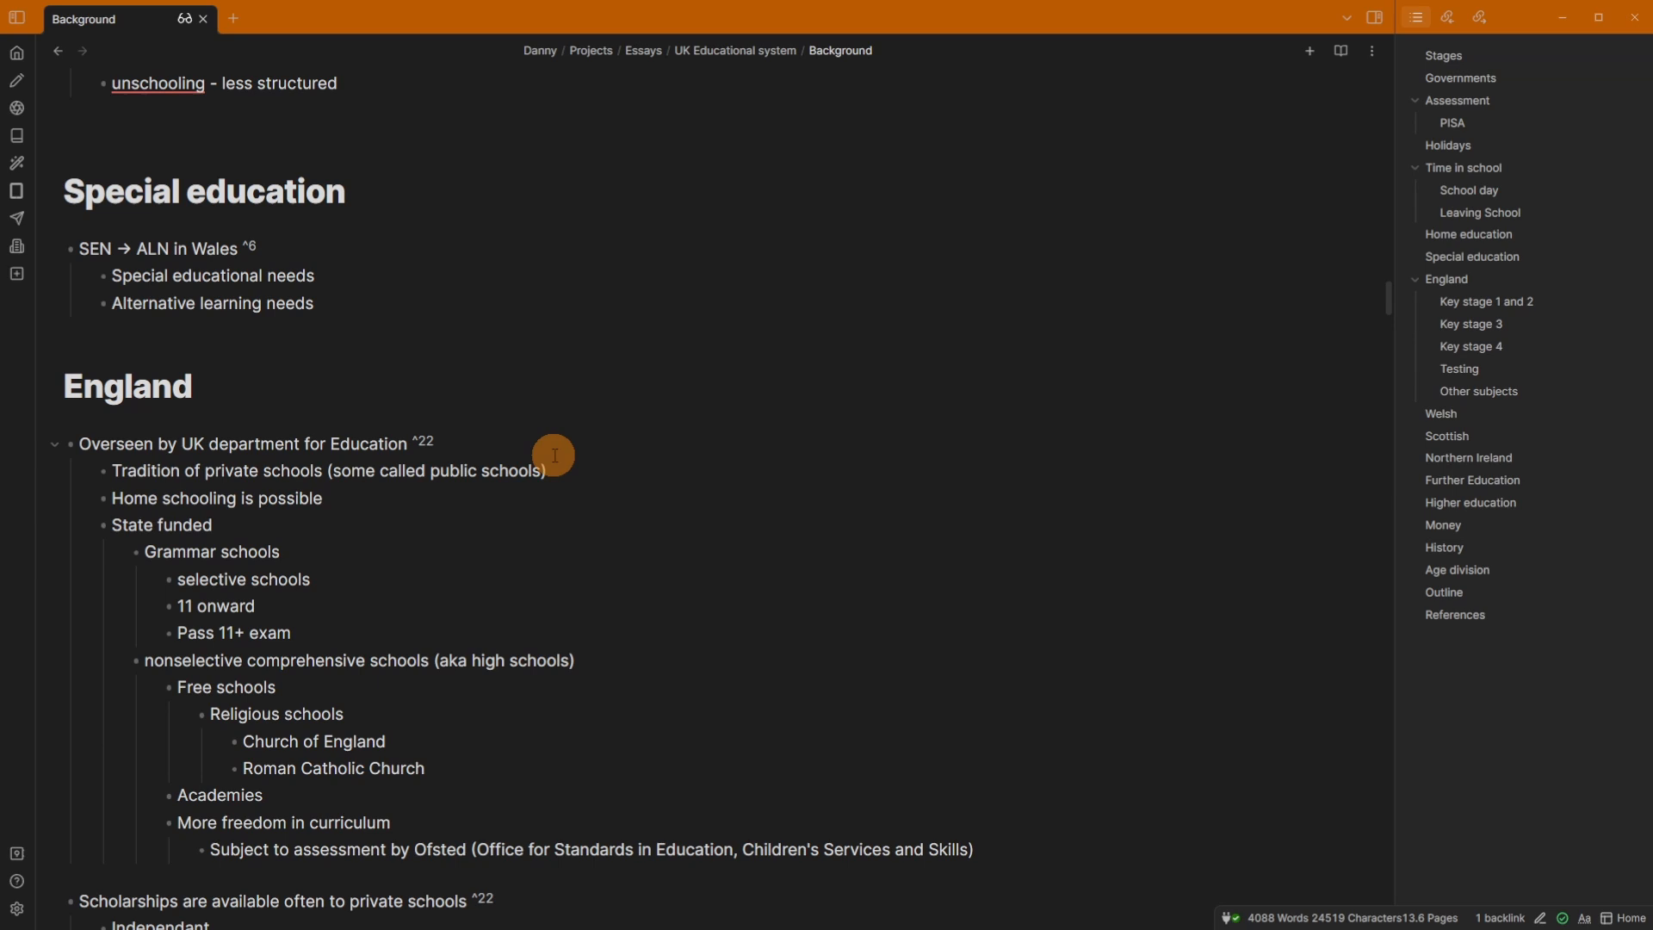
click(249, 245)
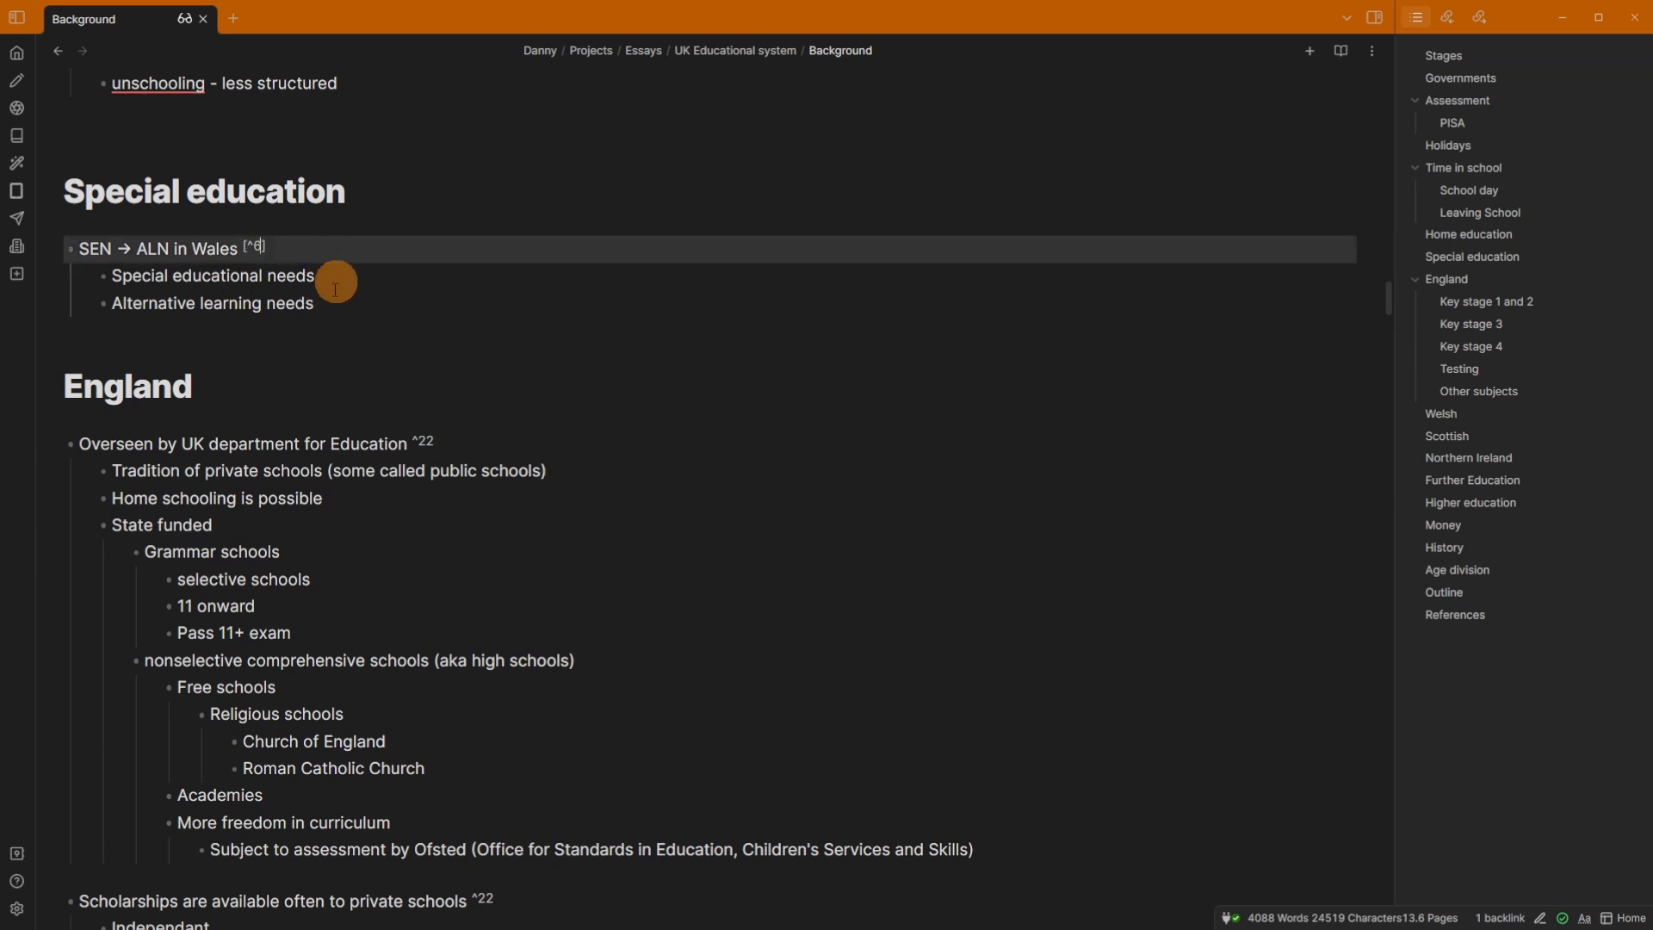
click(17, 908)
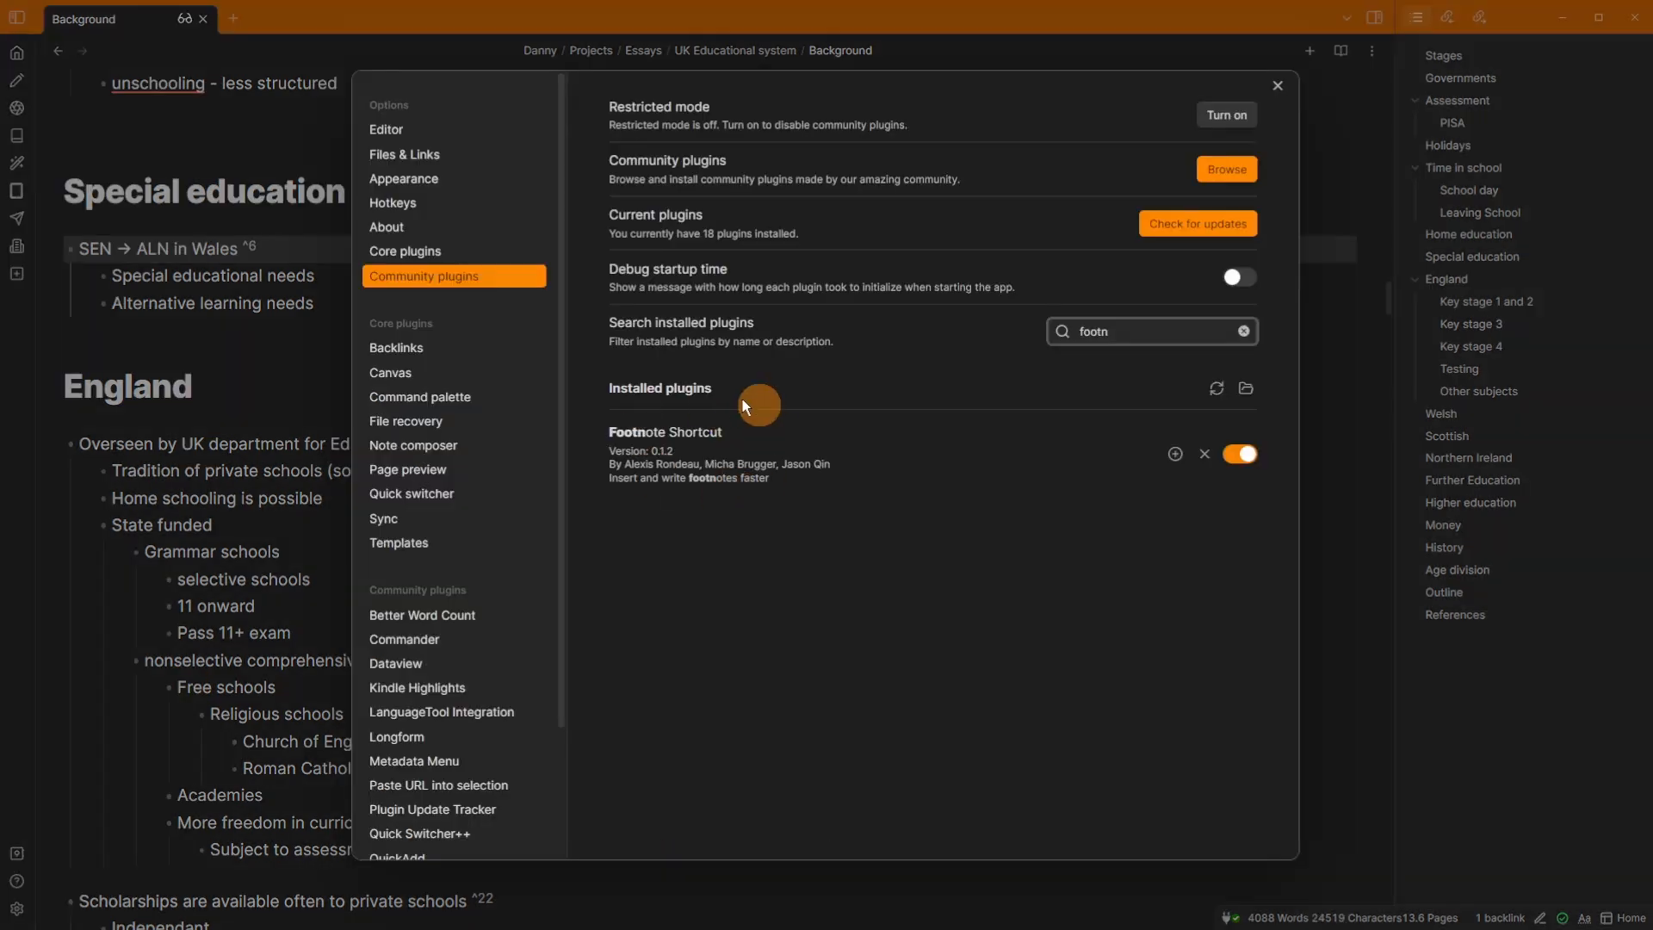
- Close the settings and go from the footnote marker on "SEN → ALN in Wales" to its entry under References and back
key(Escape)
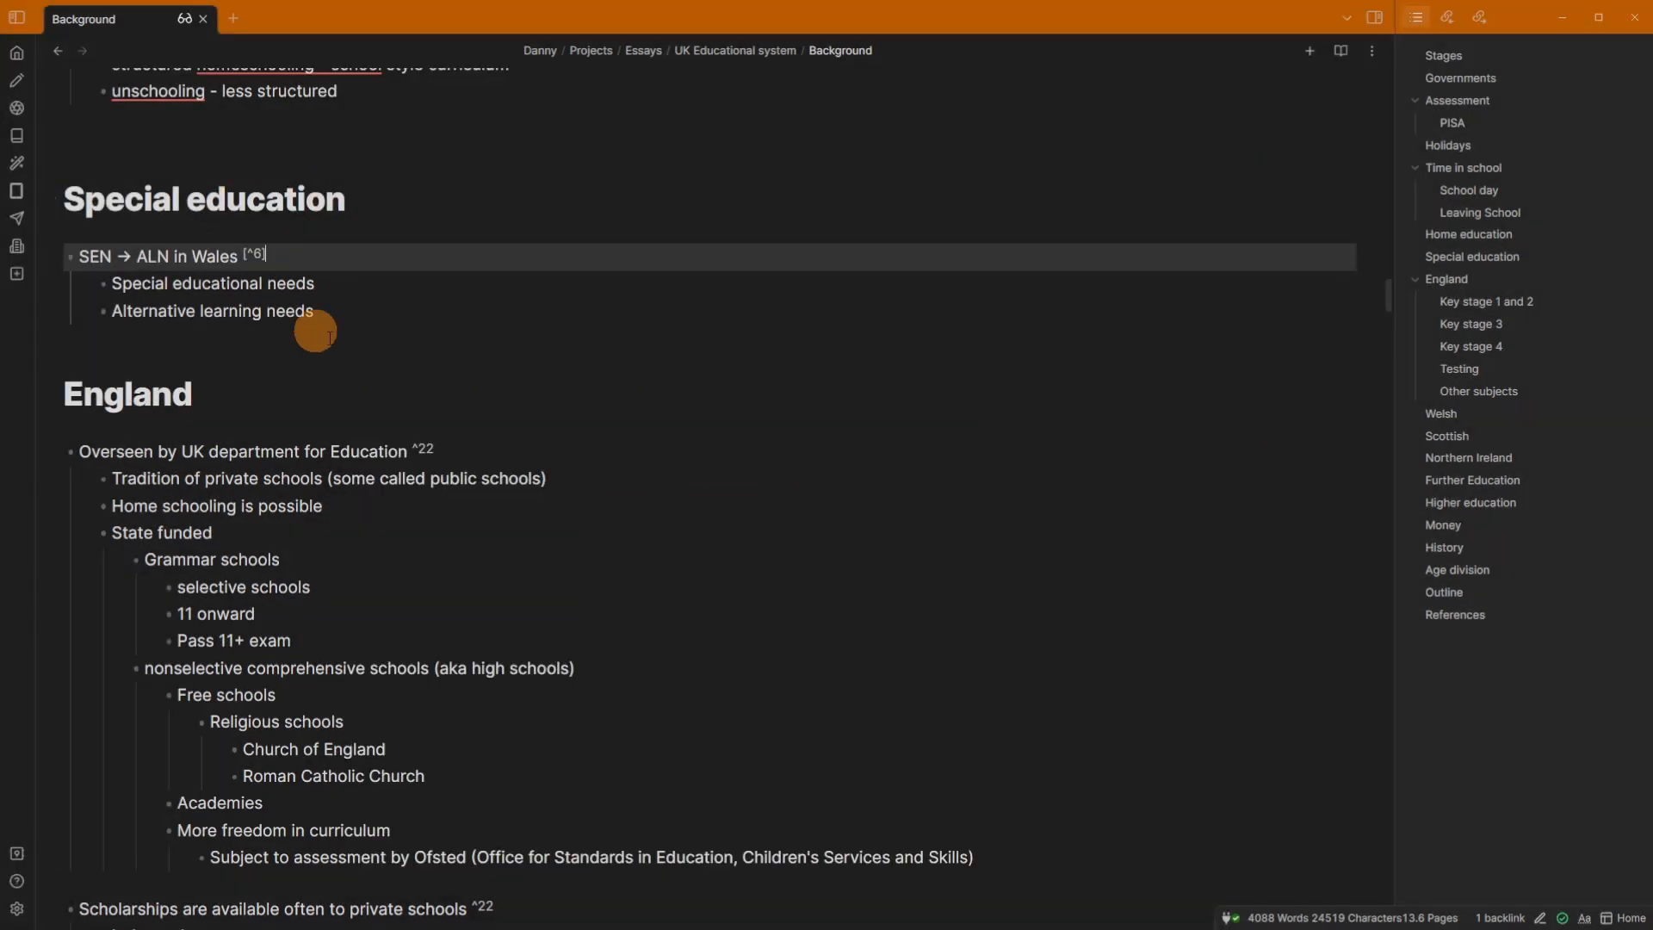
key(alt+0)
scroll(385, 575, down, 3)
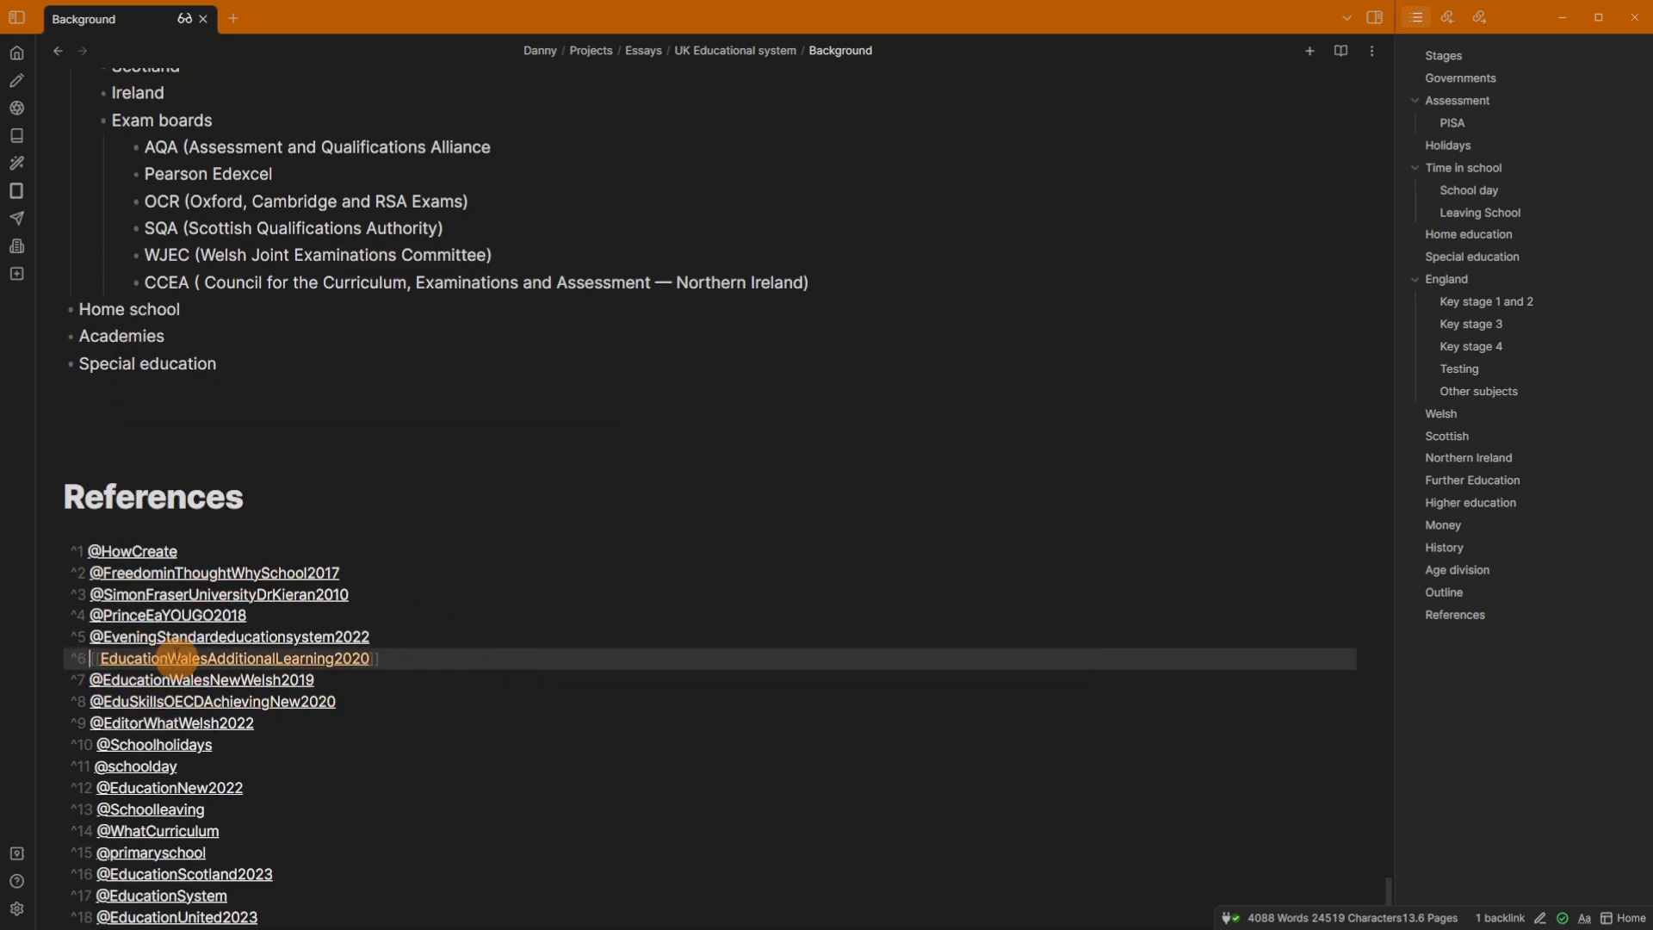
key(alt+0)
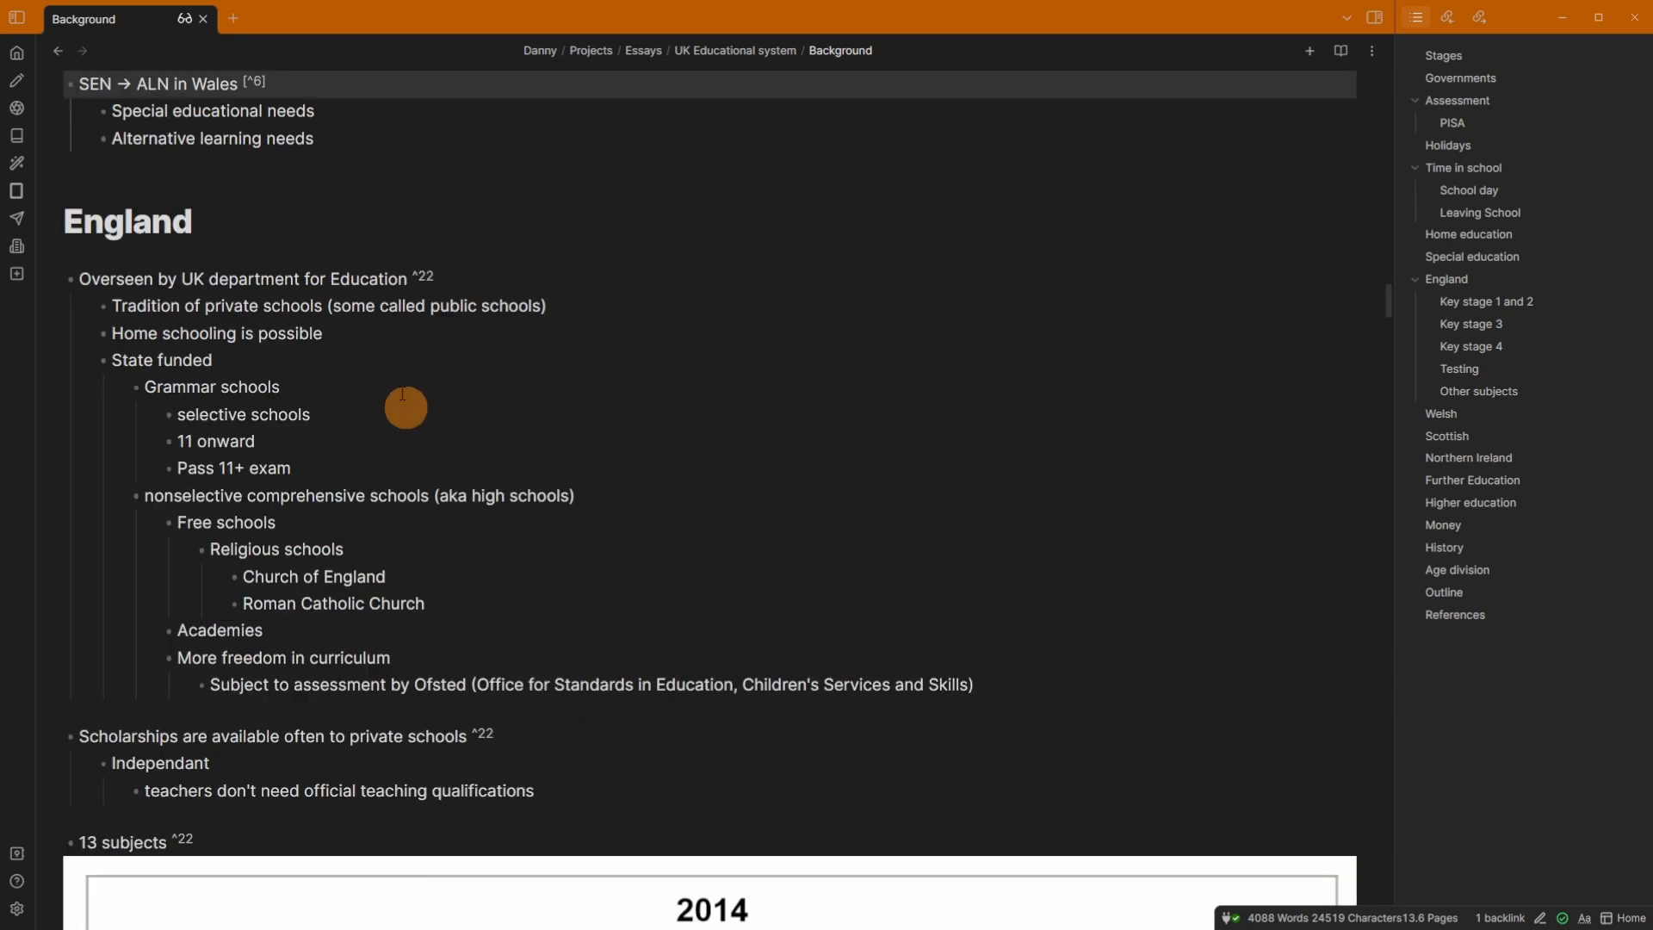
scroll(331, 207, up, 1)
scroll(331, 208, up, 2)
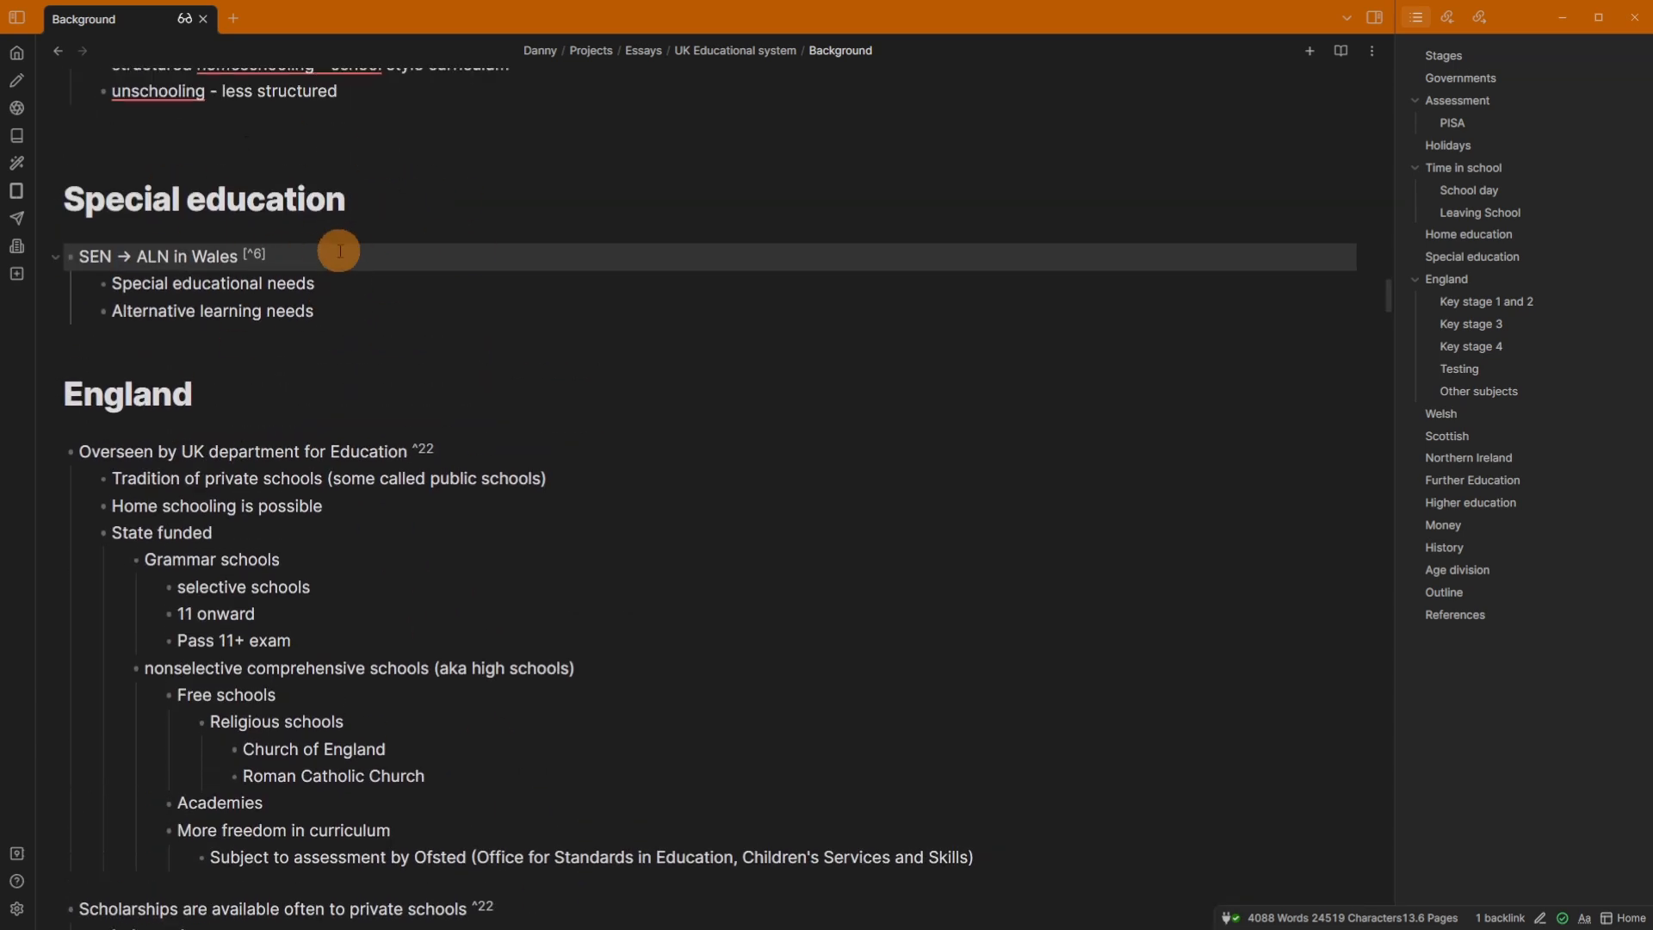
- Insert a new footnote after "Alternative learning needs" with the text "thing" and return to its marker
click(403, 308)
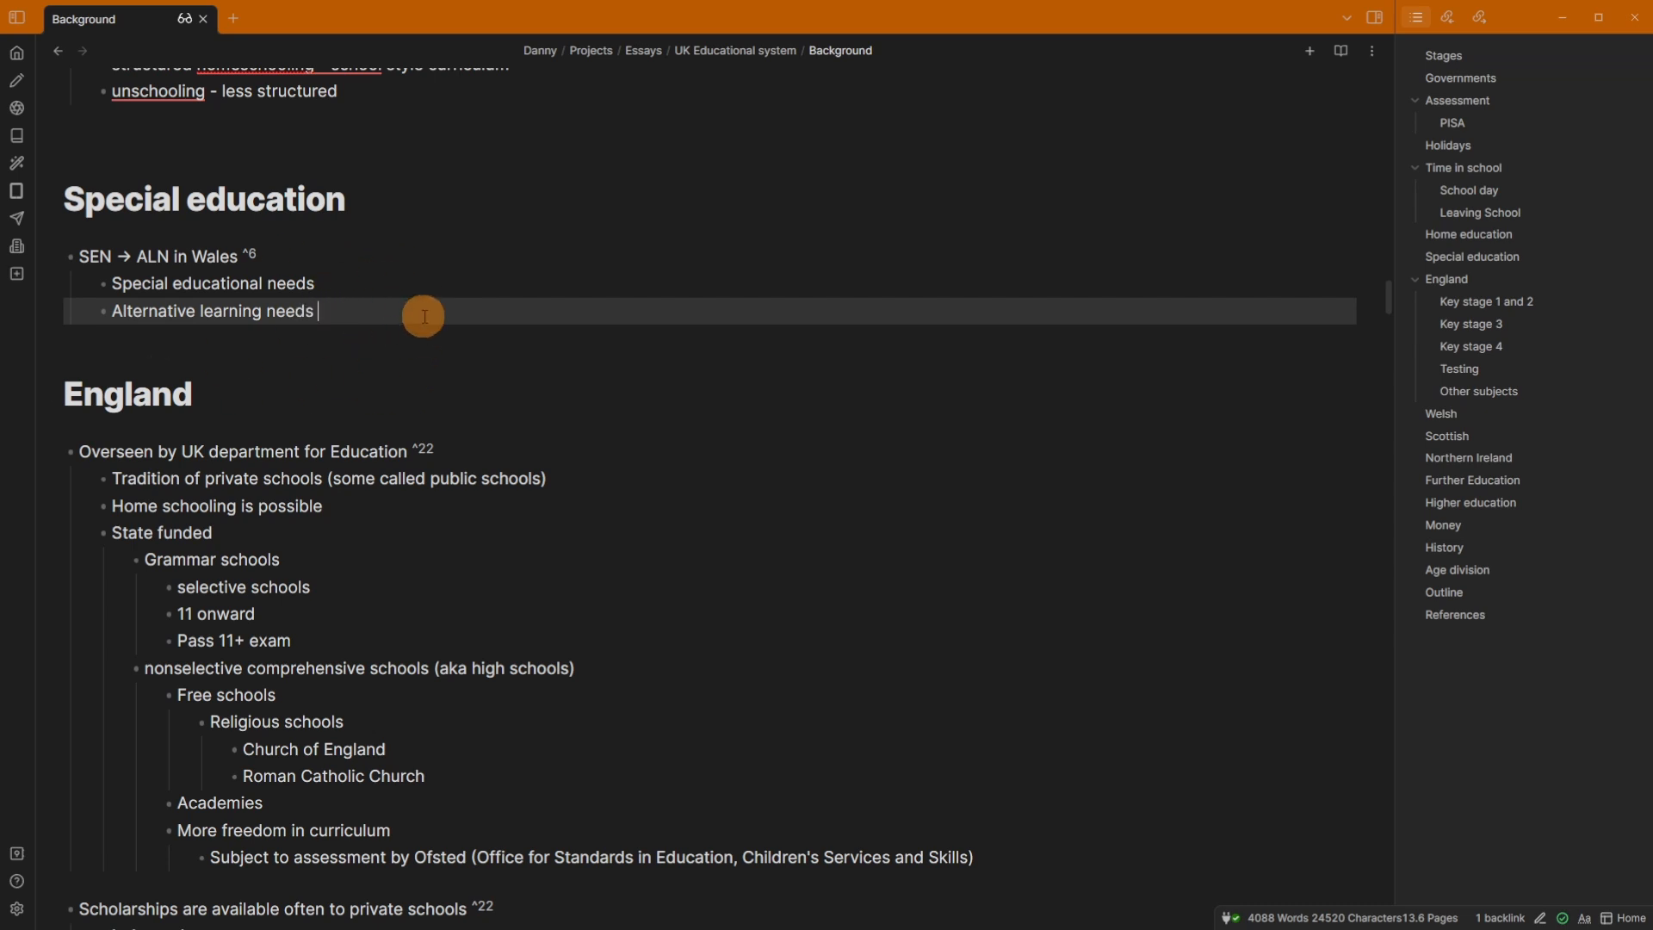
key(ctrl+End)
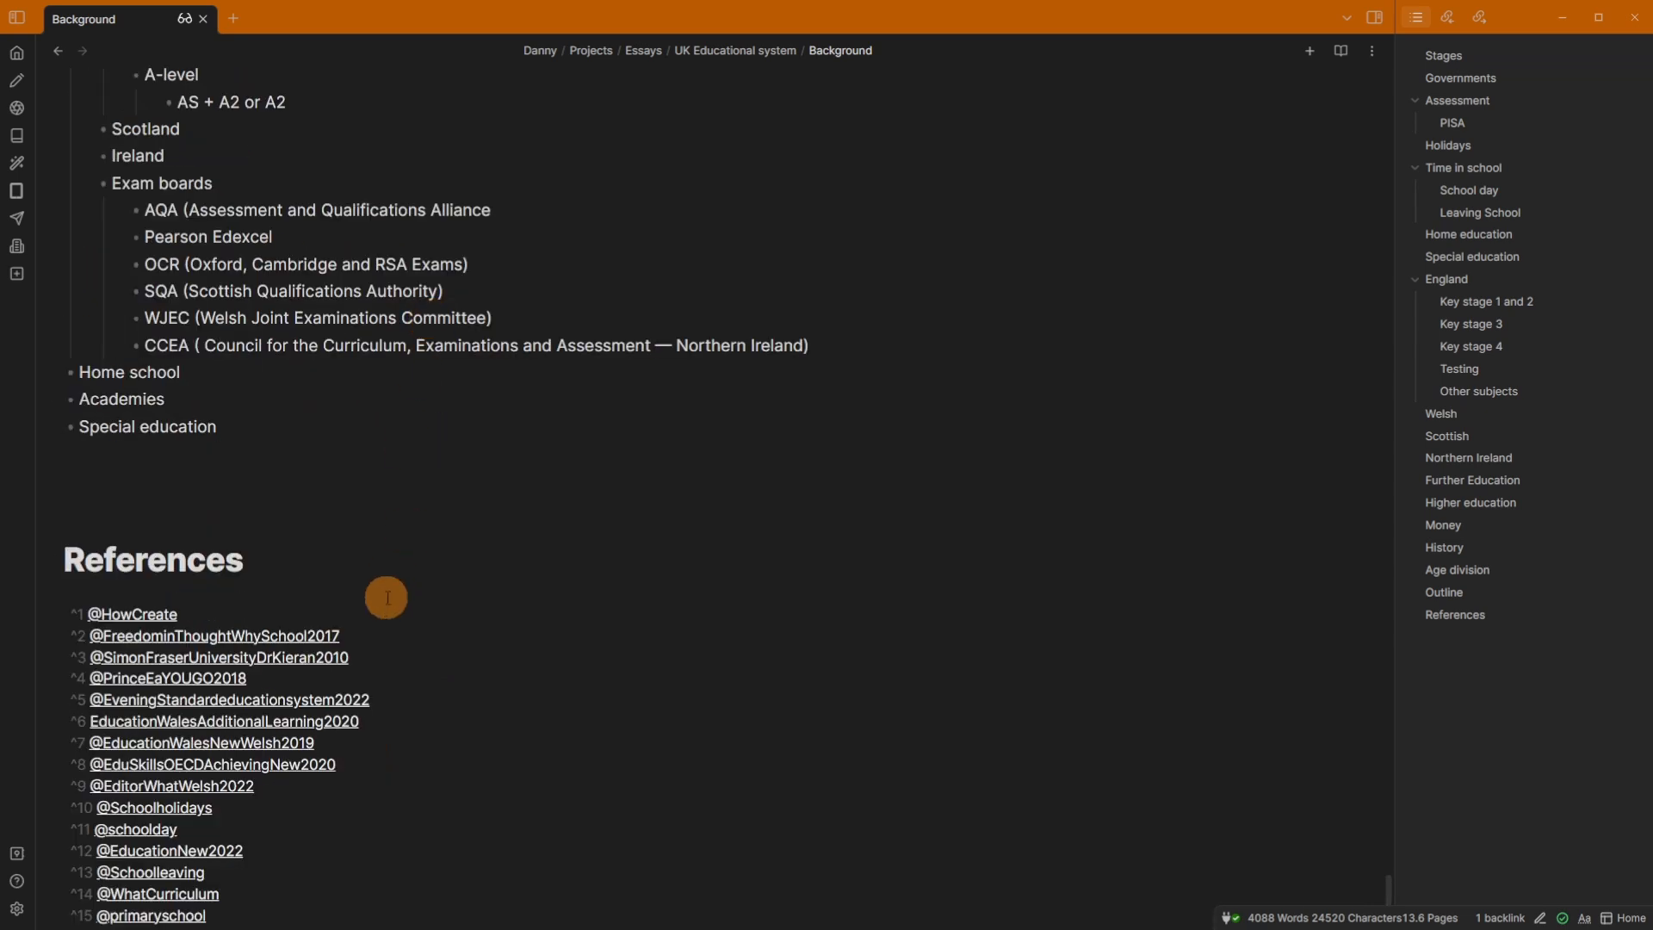
scroll(449, 549, down, 4)
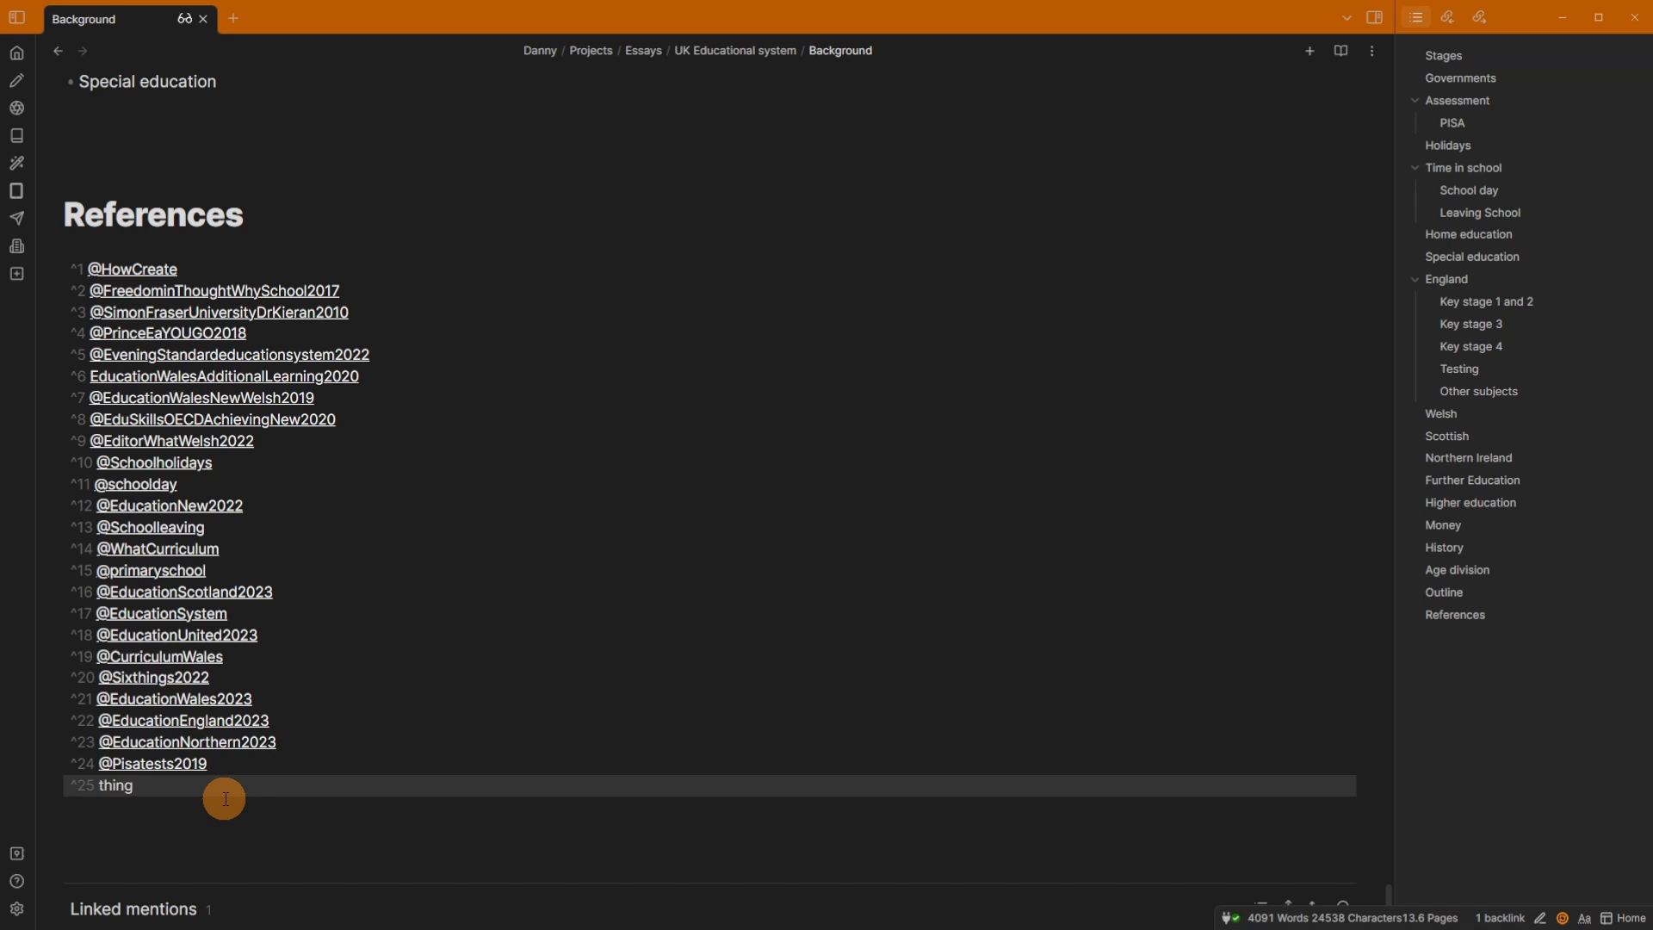
key(alt+0)
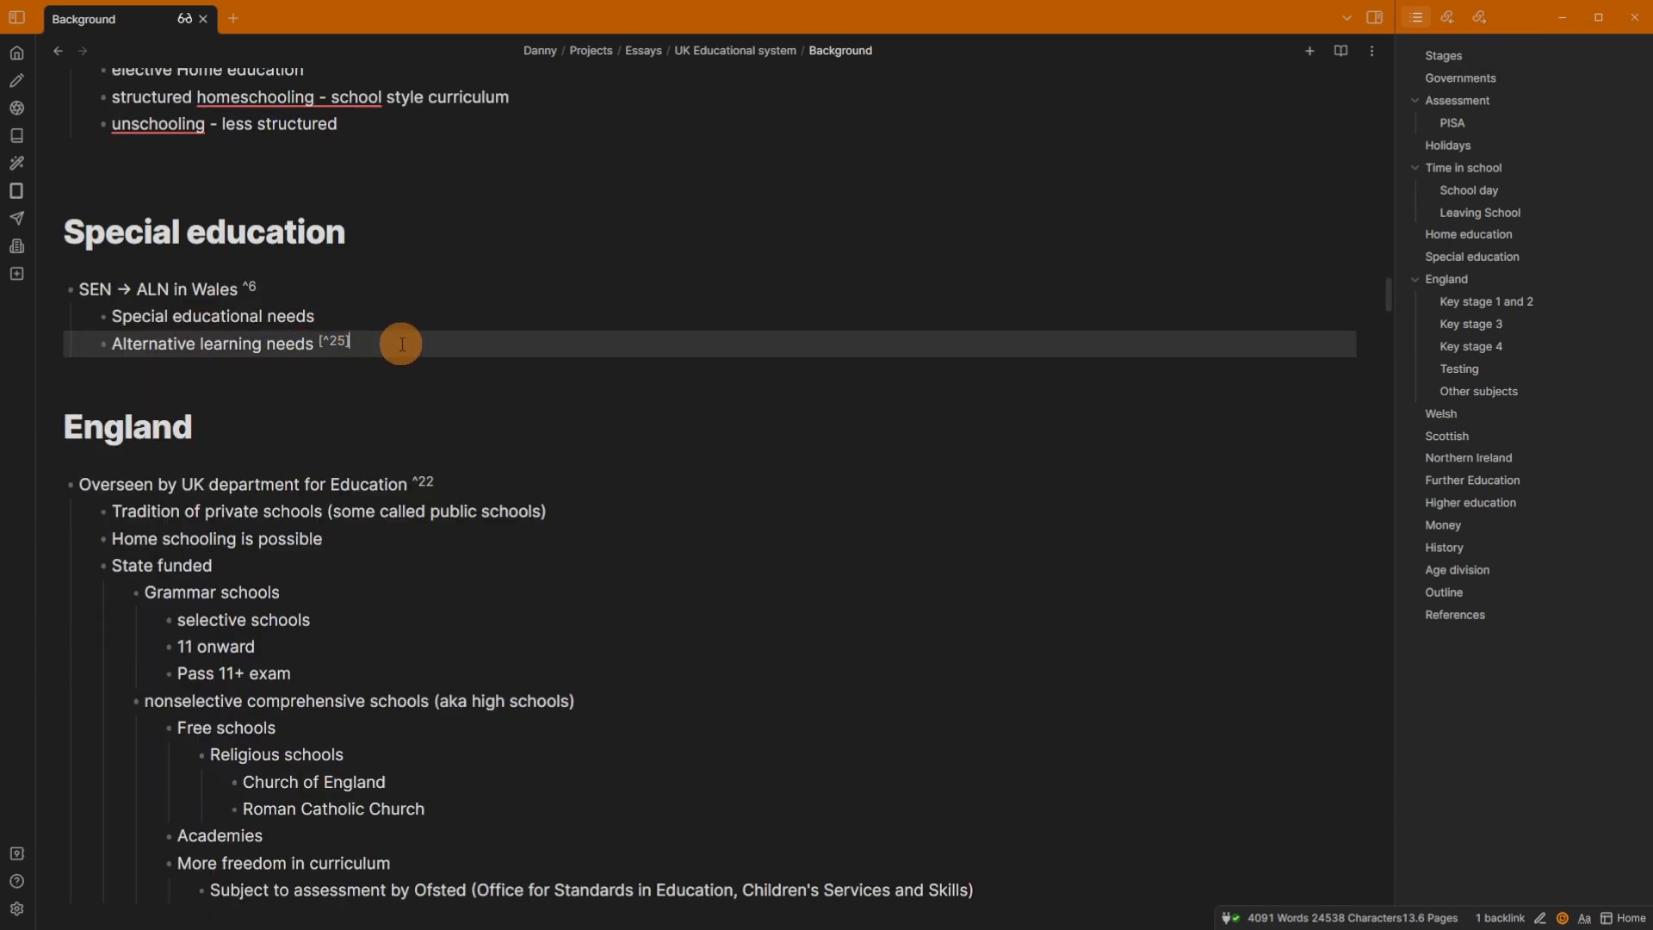
- Go to the "thing" footnote entry under References and remove the test footnote along with its marker after "Alternative learning needs"
key(alt+0)
scroll(407, 755, down, 4)
key(alt+0)
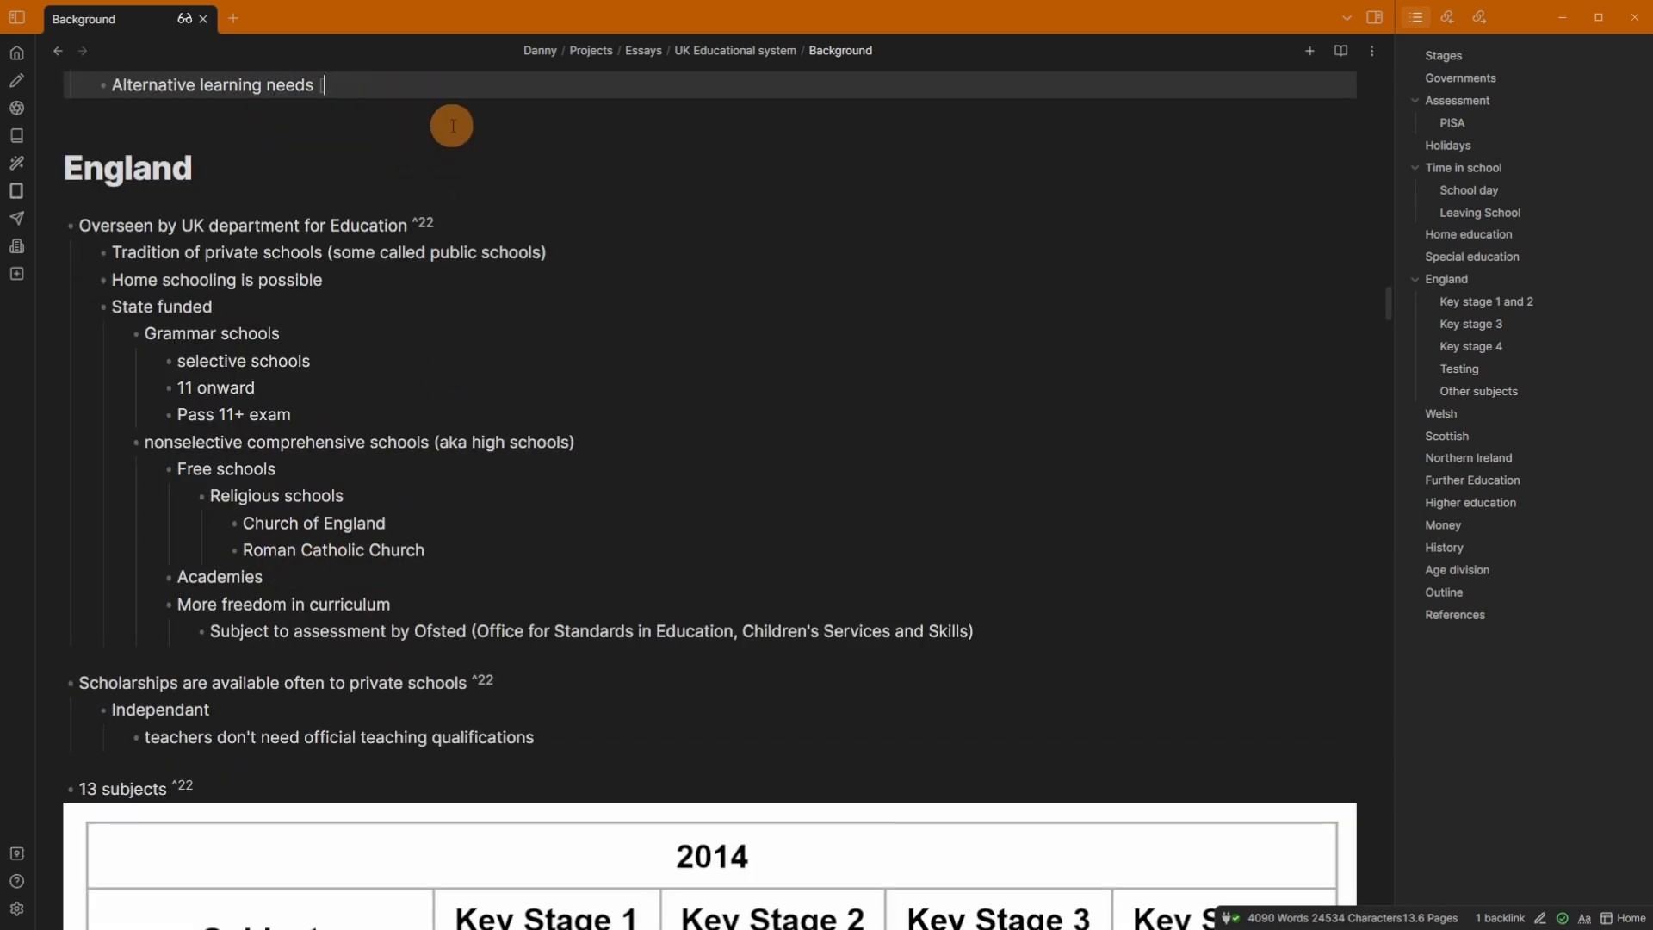
- Switch to the Mid-23 vault and look over its DH canvas with the project, idea and research cards
click(1528, 618)
click(282, 630)
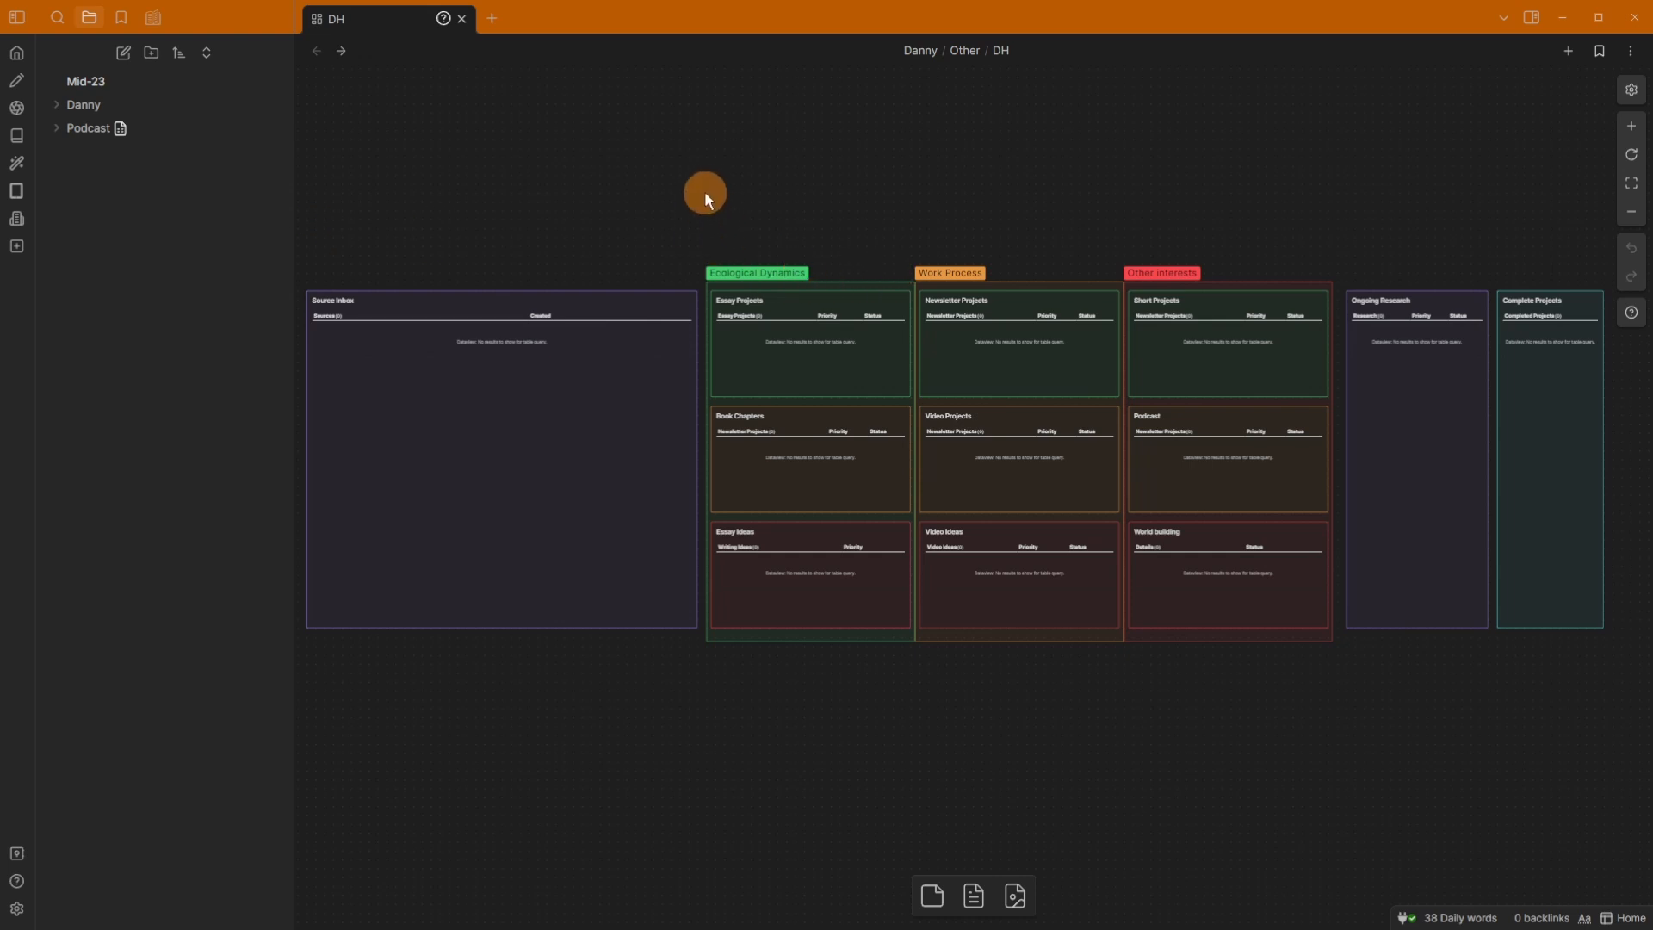
drag(1045, 228, 763, 208)
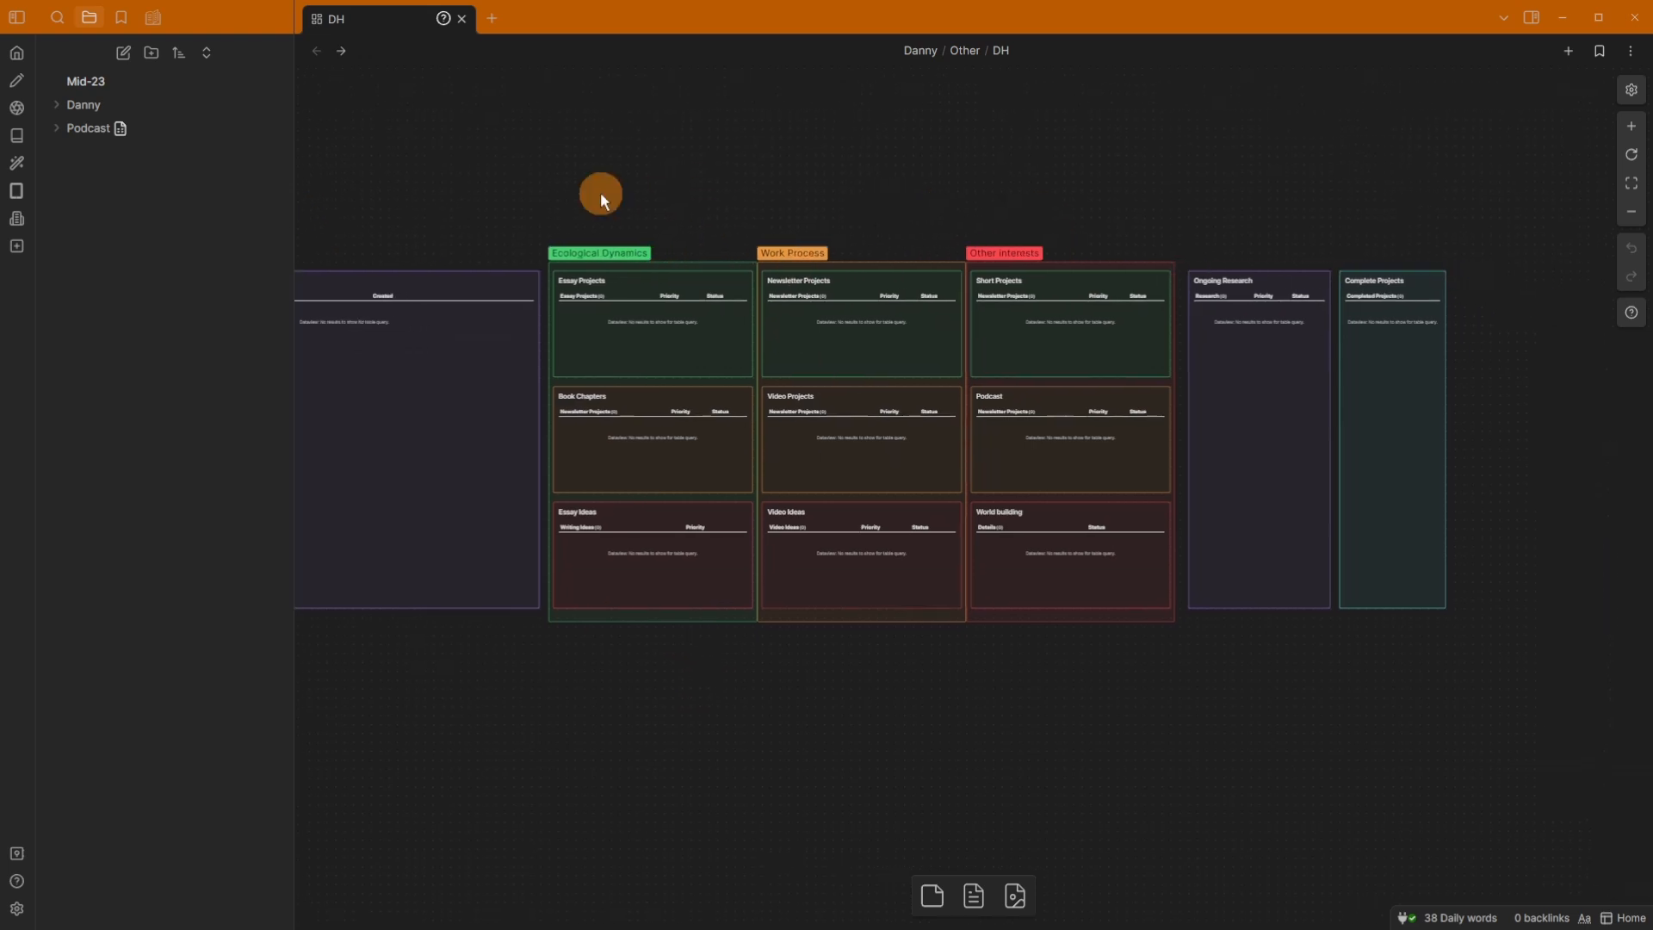
- Expand all folders of the Mid-23 vault and examine the Class, Other, Projects, Sources and Templates folders
click(206, 53)
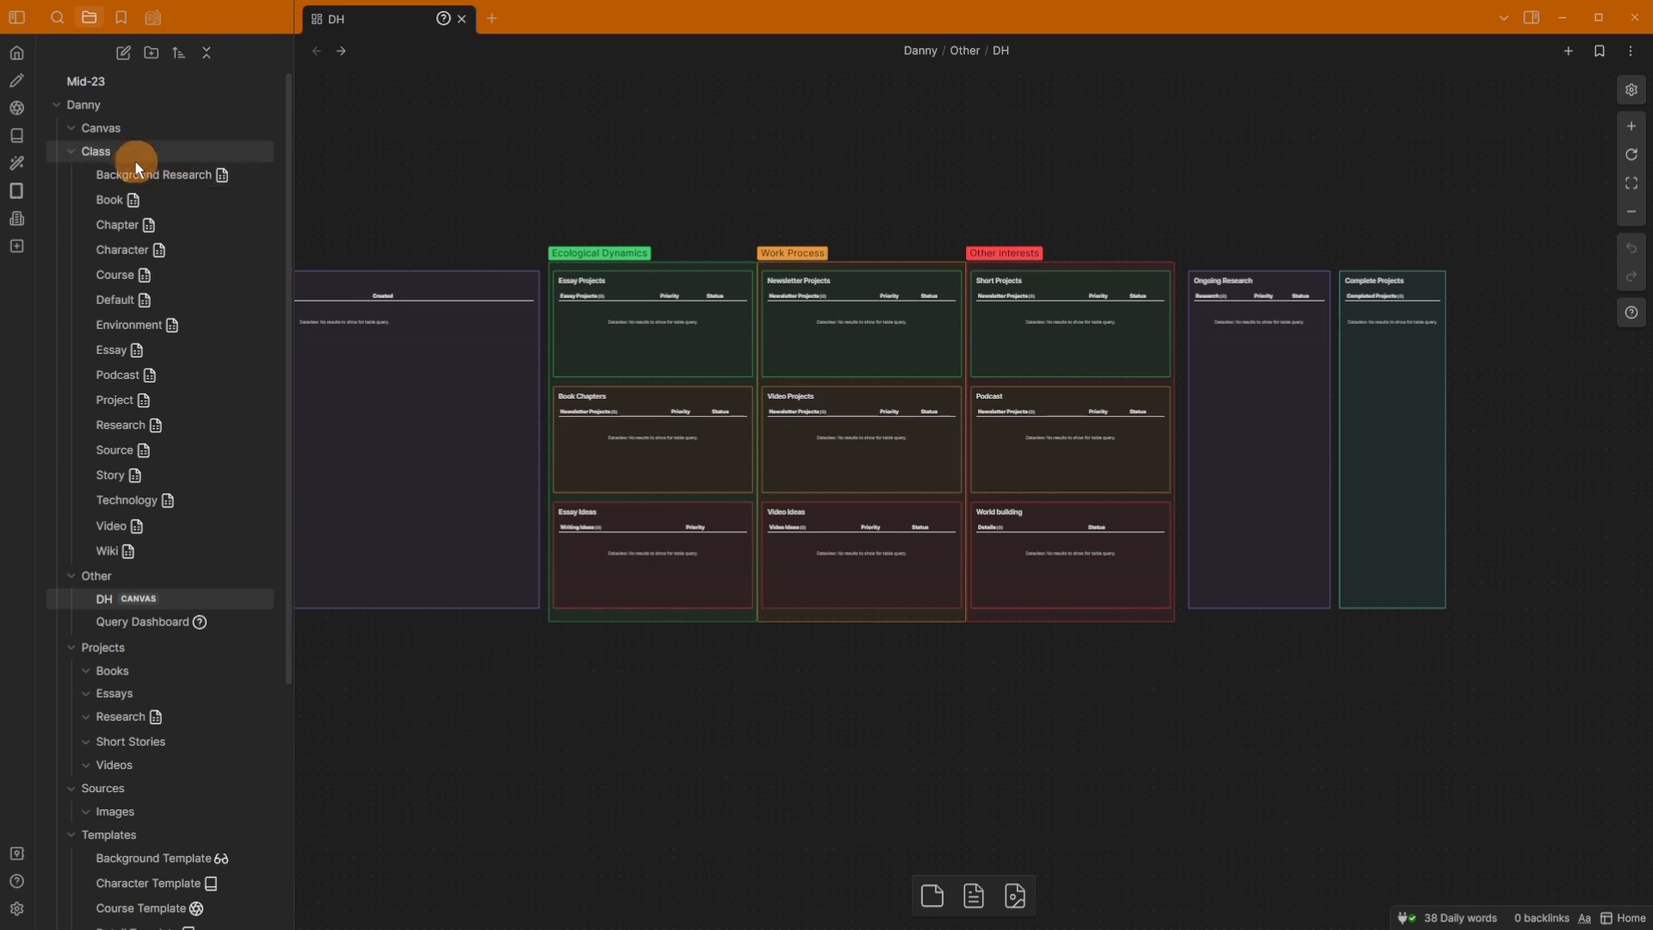
scroll(159, 387, down, 4)
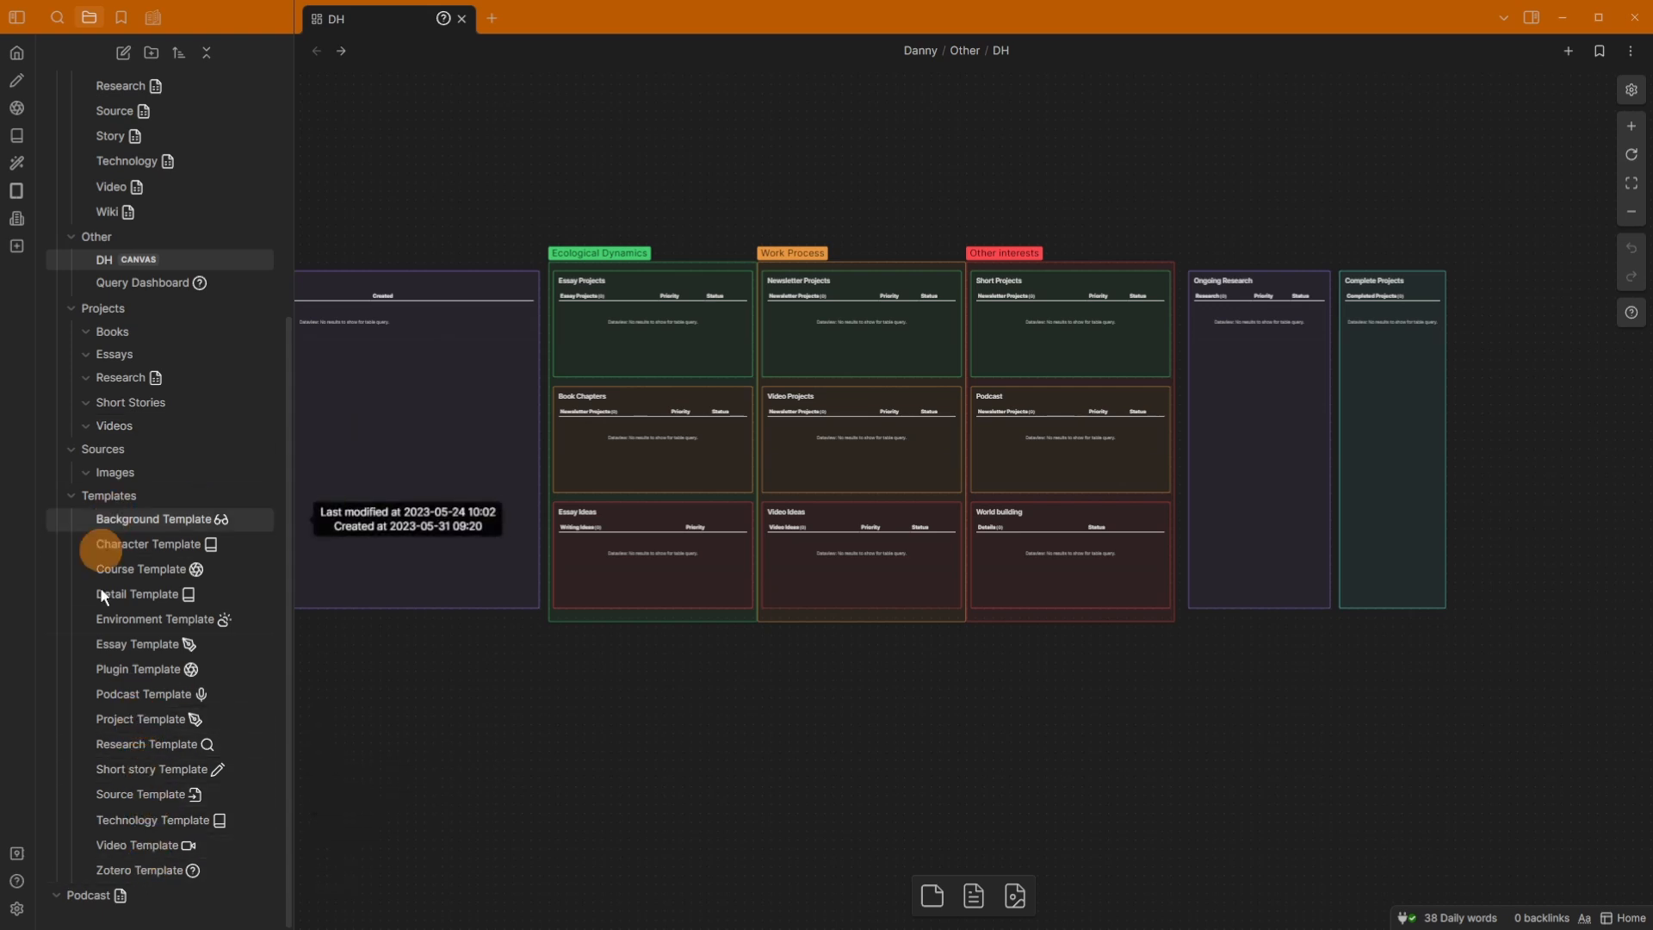
scroll(100, 649, up, 4)
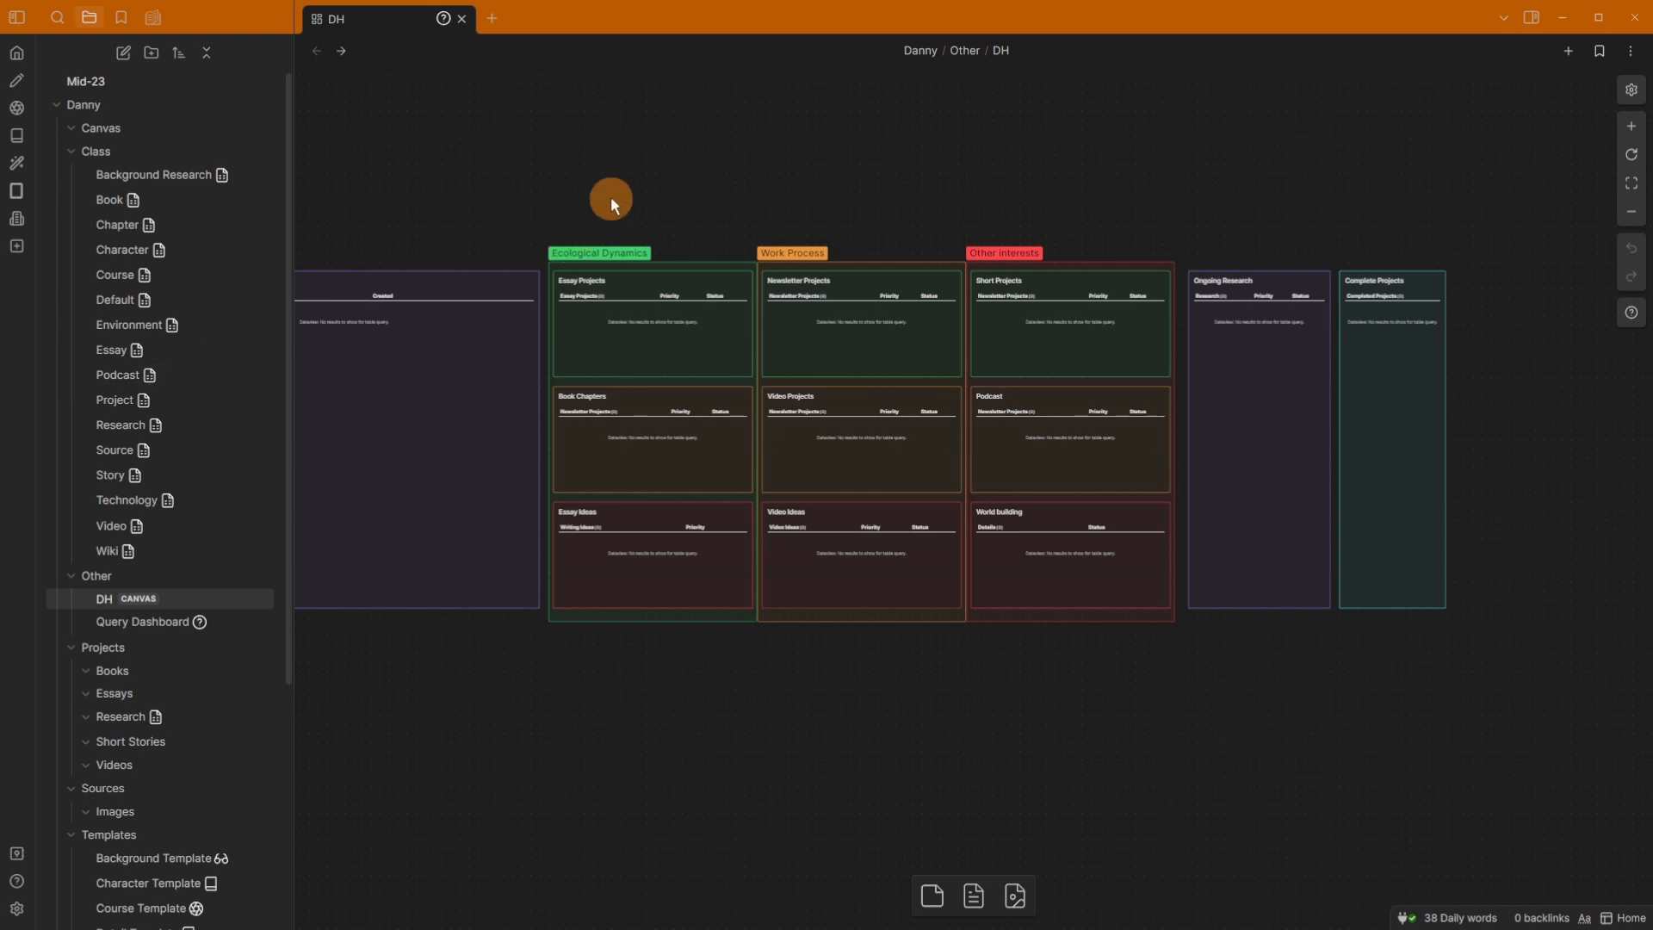